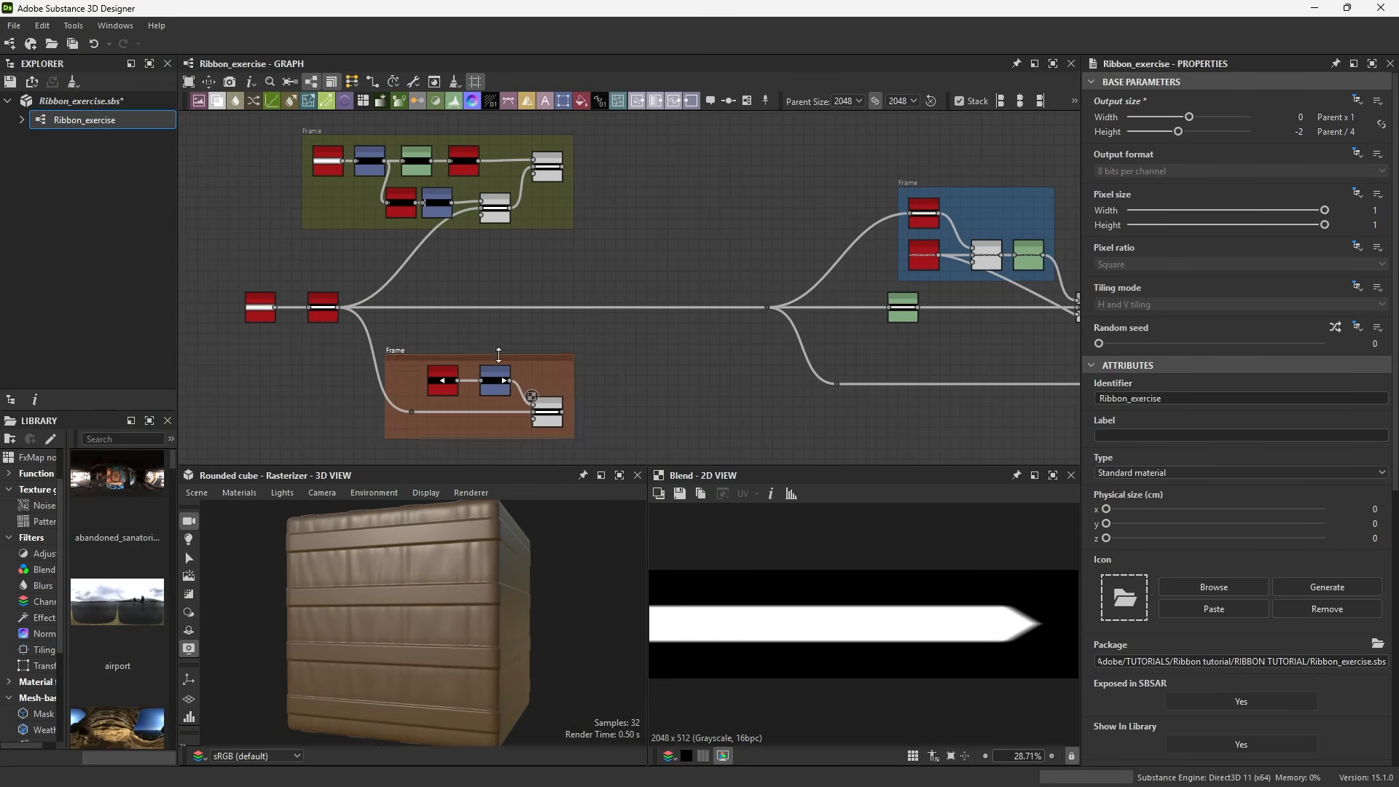
double_click(552, 170)
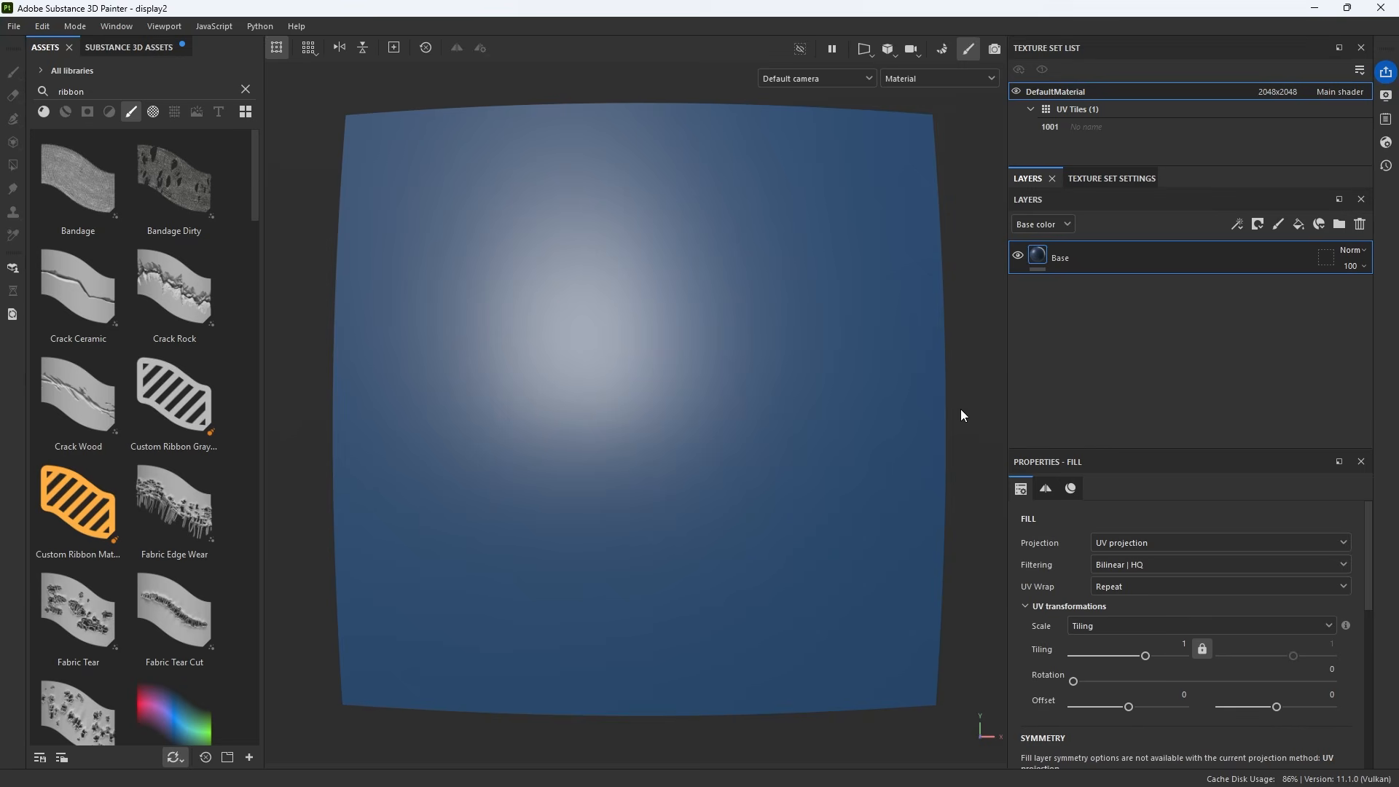
Add a new paint layer and switch the Path tool to Ribbon on path mode
click(1280, 225)
click(15, 120)
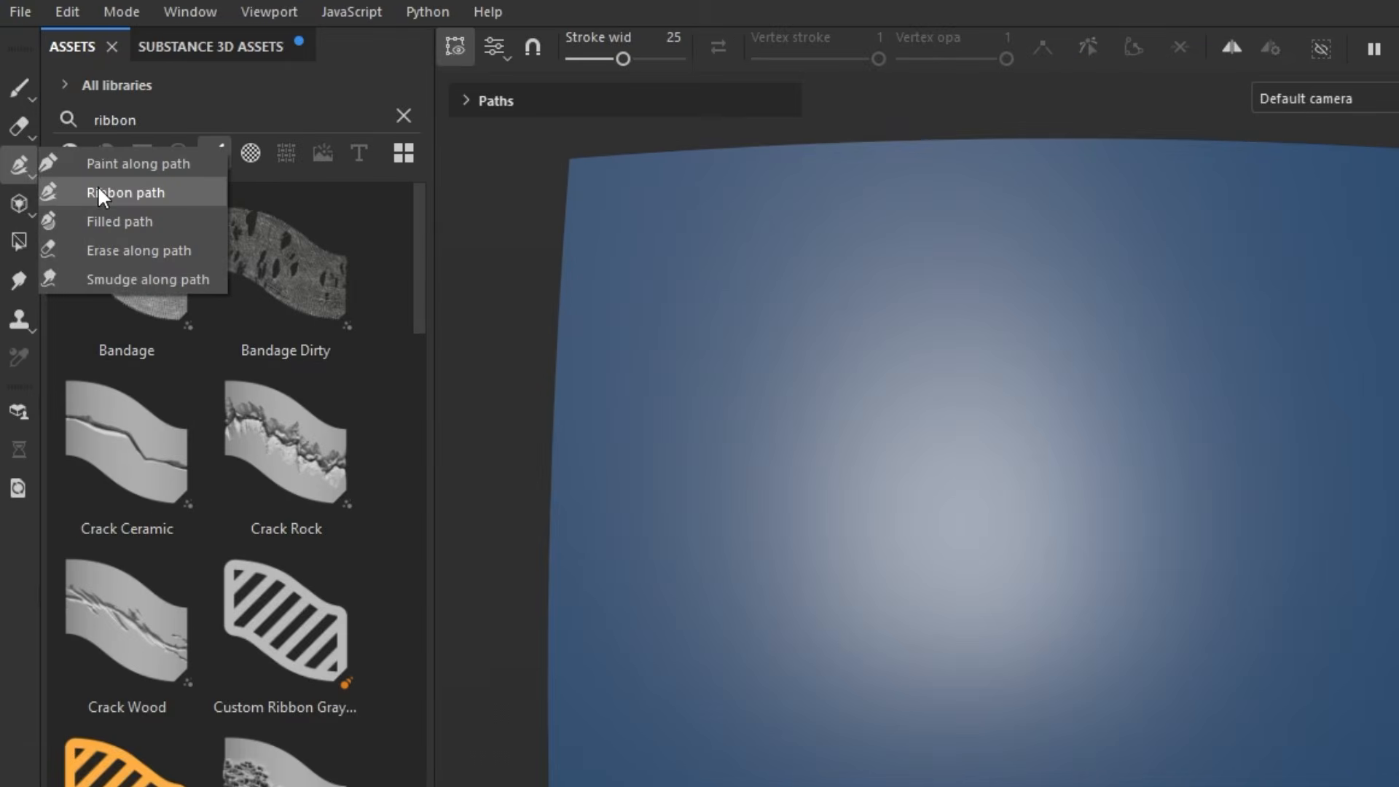
click(99, 189)
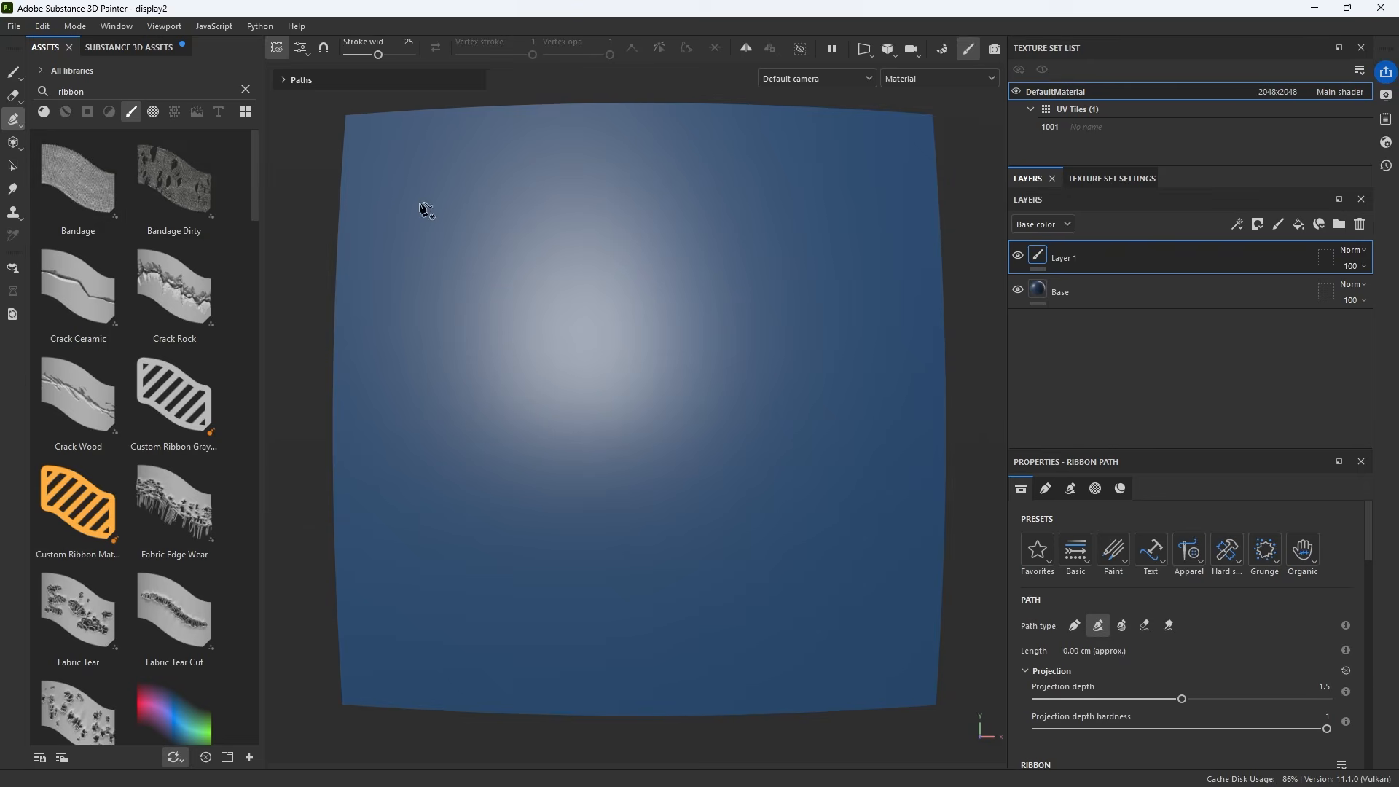
Draw an S-shaped ribbon path with four points across the texture and adjust its last point
click(420, 202)
click(498, 419)
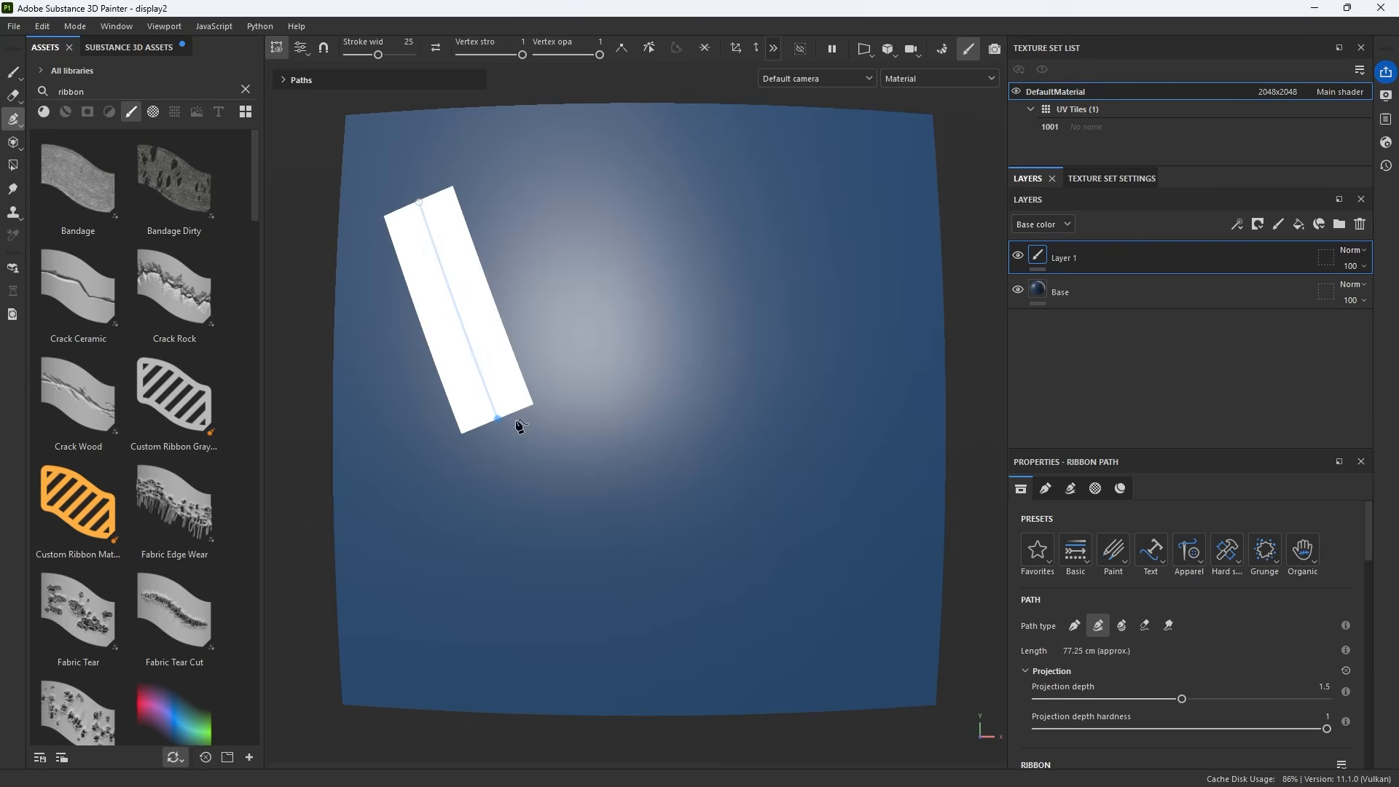
click(794, 426)
mouse_move(875, 665)
mouse_down()
mouse_move(856, 635)
mouse_move(822, 637)
mouse_move(857, 644)
mouse_up()
Try several ribbon presets on the path, ending with the Zipper Plastic ribbon
scroll(175, 292, down, 5)
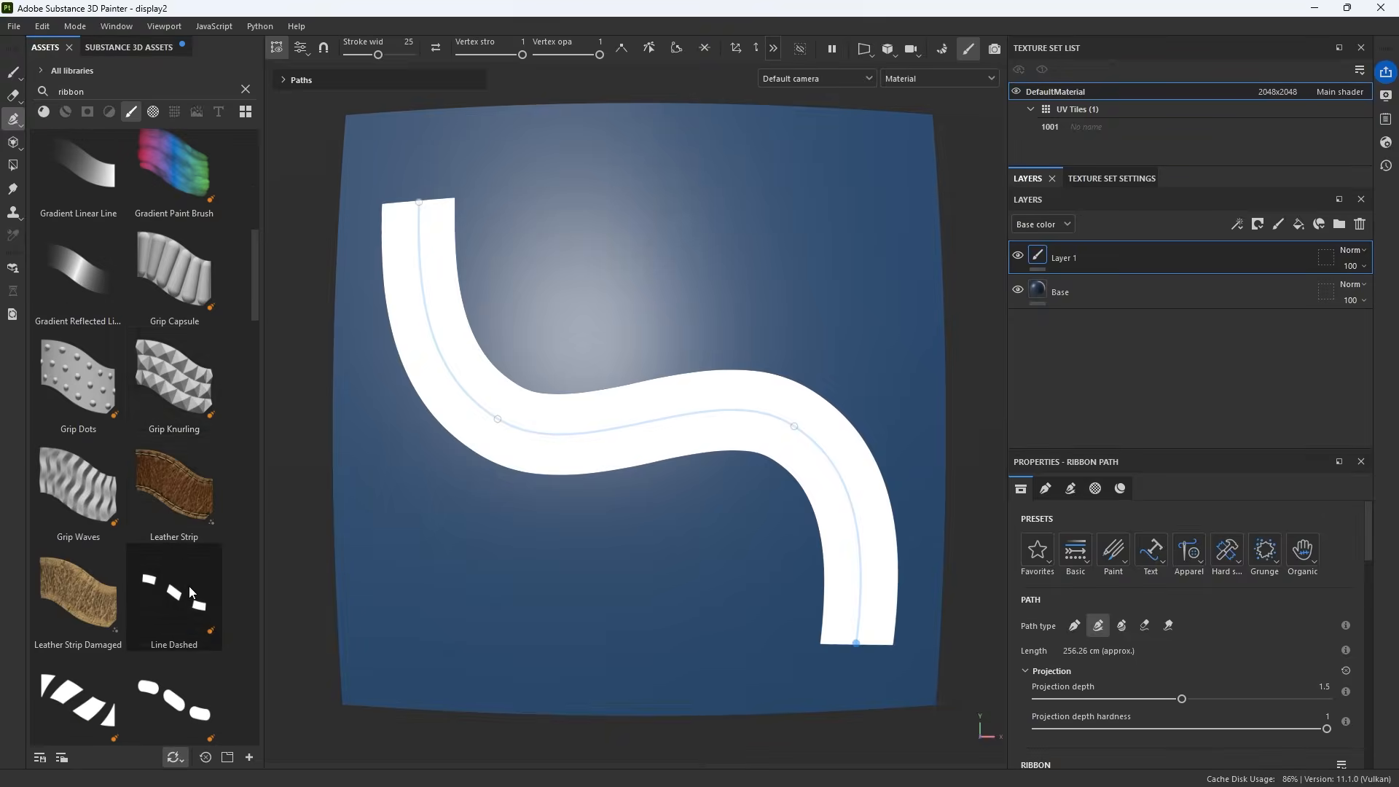
click(208, 199)
scroll(210, 201, down, 10)
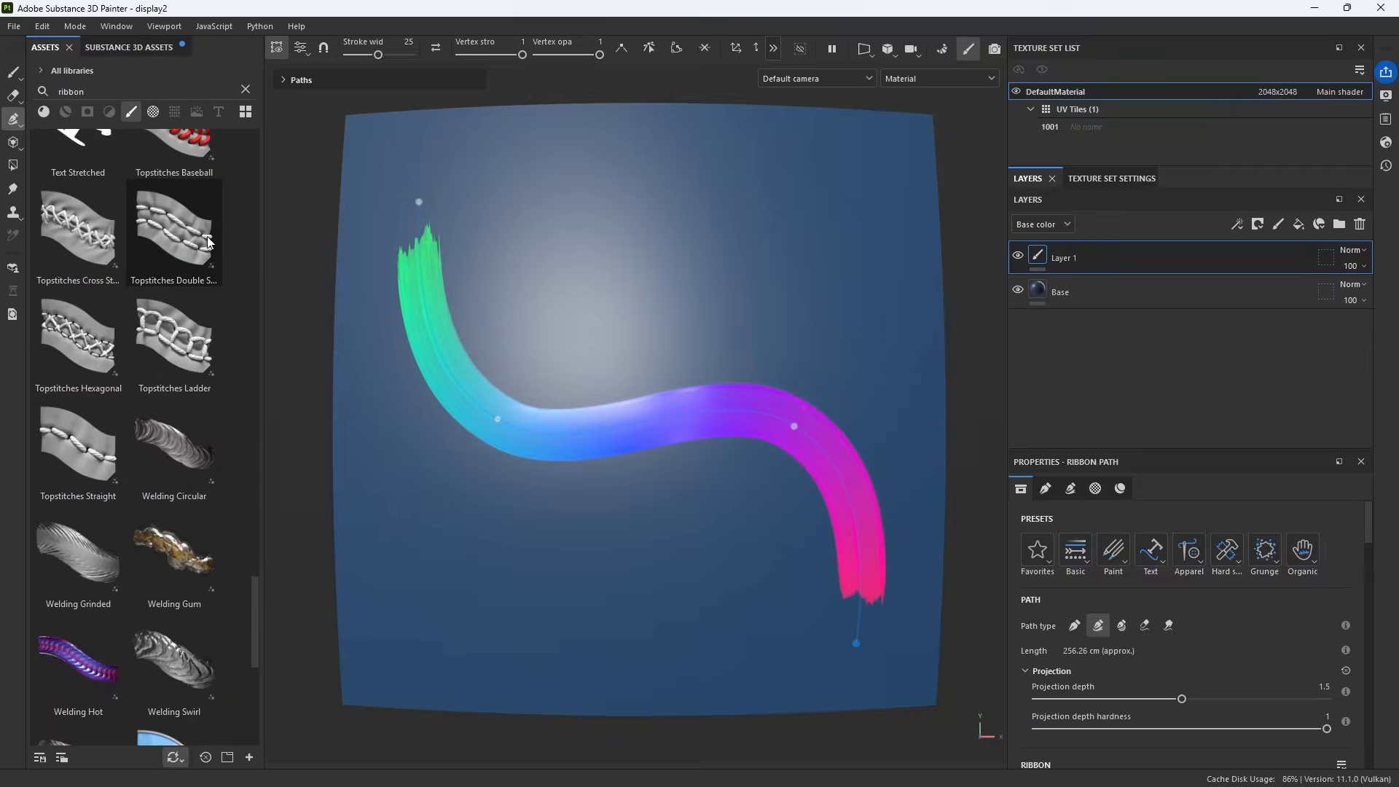
click(210, 361)
scroll(210, 361, down, 3)
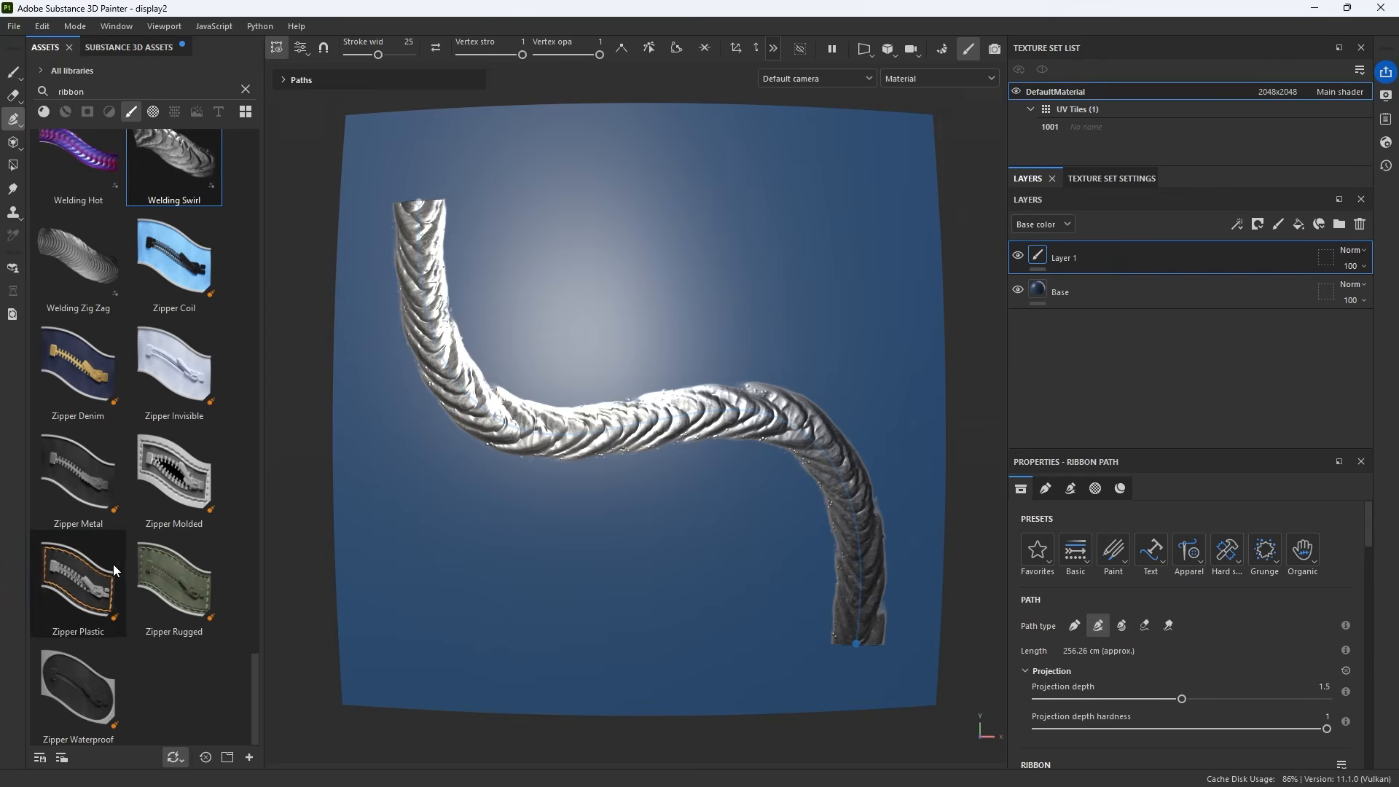
click(115, 615)
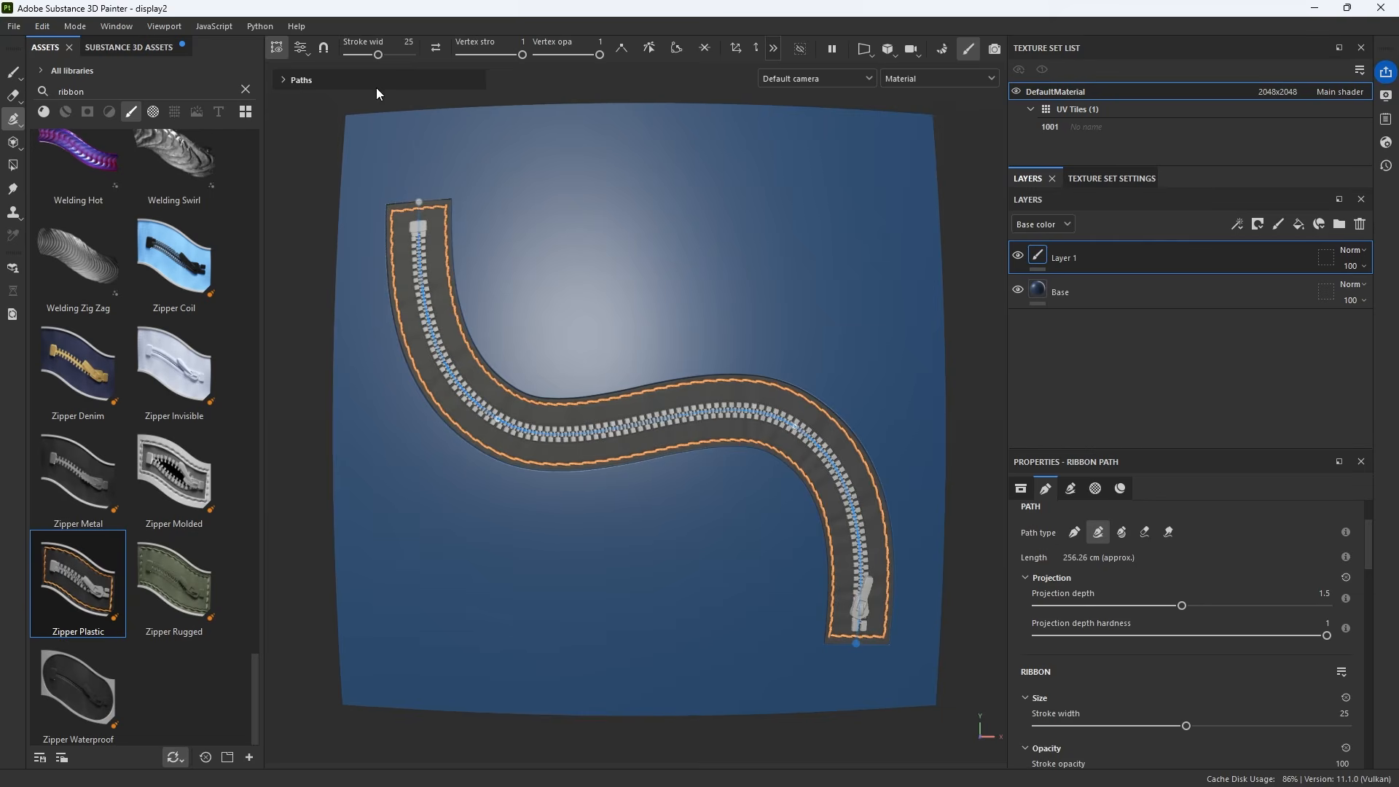
Set the ribbon stroke width to about 27.81 and extend the path with two more points
drag(379, 54, 380, 58)
click(543, 641)
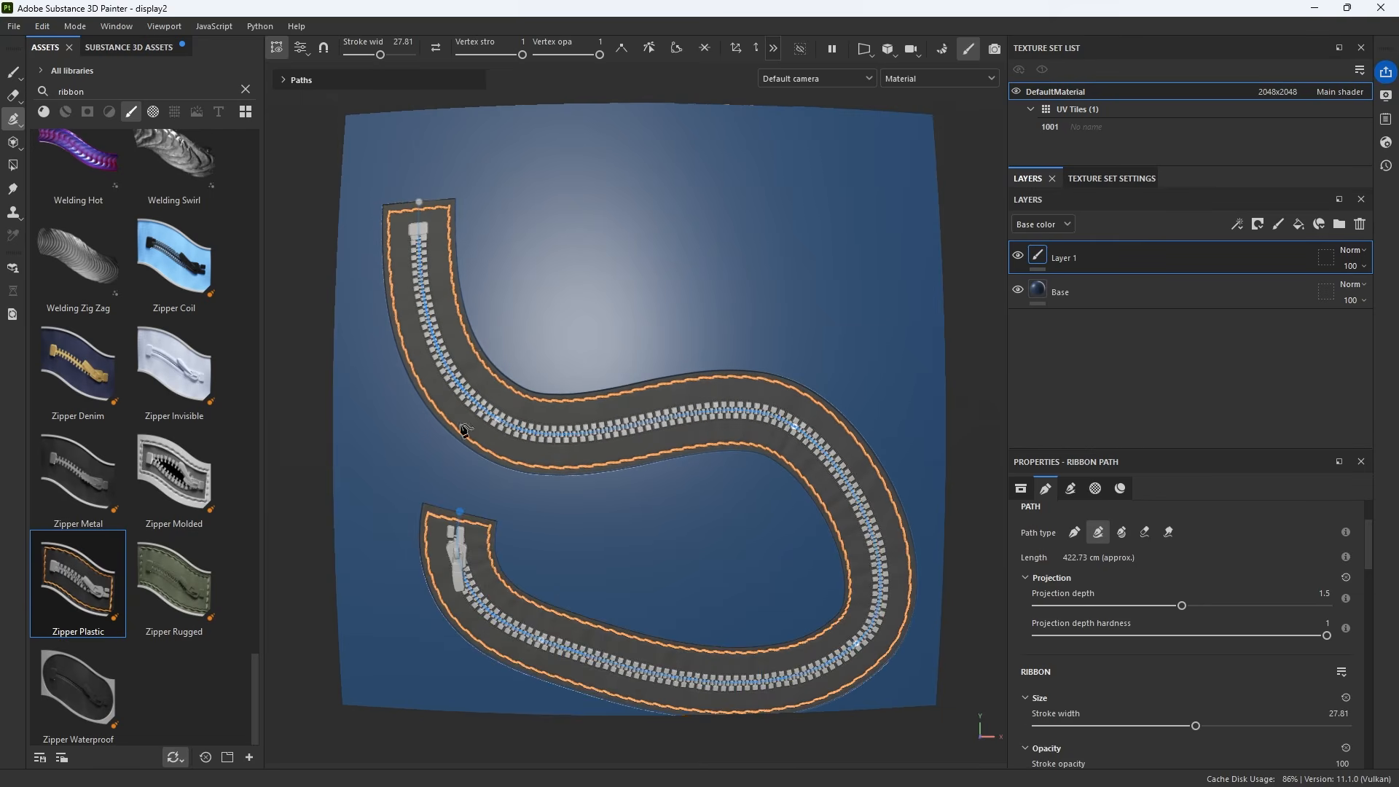
click(563, 265)
Zoom in and reposition a path point where the zipper ribbon crosses itself
scroll(446, 432, up, 1)
scroll(446, 431, up, 2)
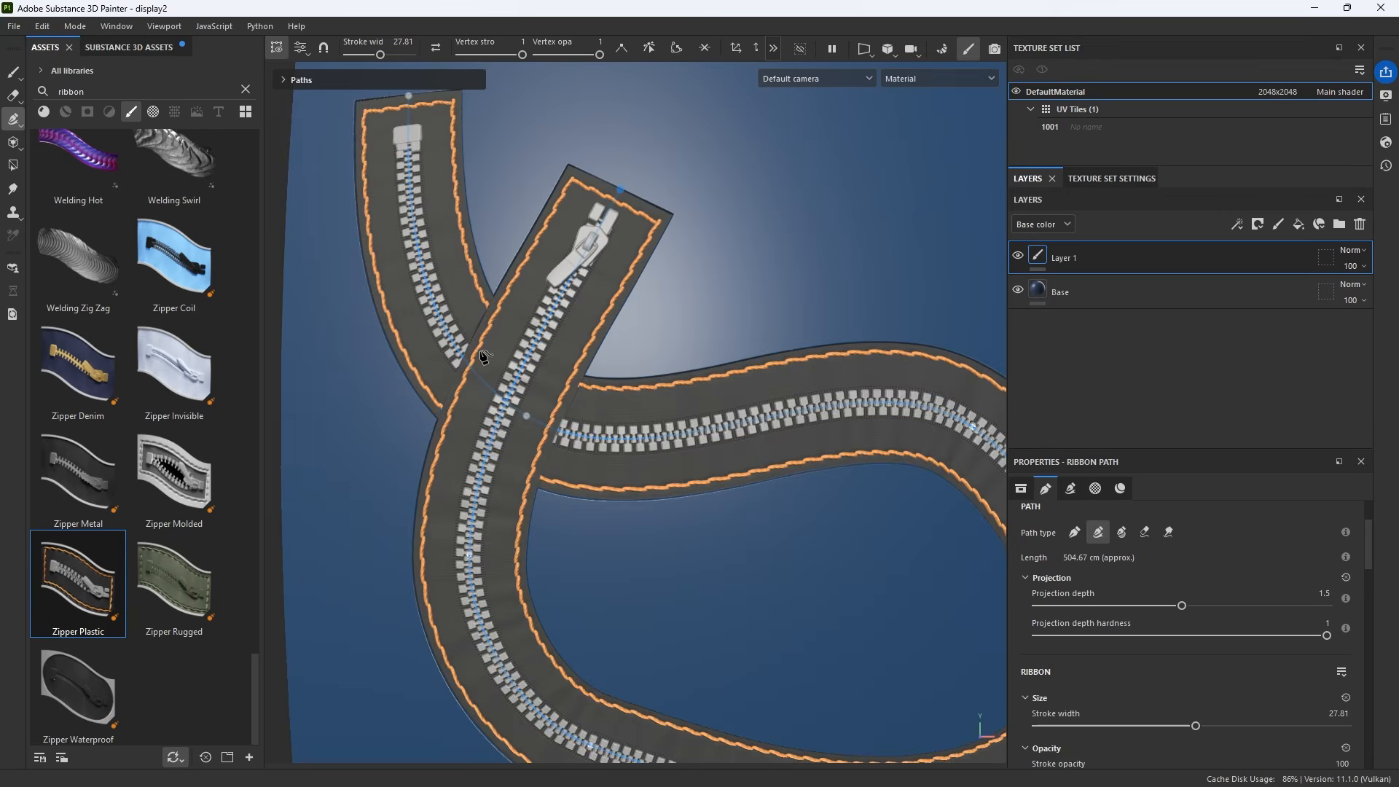
mouse_move(526, 414)
mouse_down()
mouse_move(640, 370)
mouse_move(473, 437)
mouse_move(590, 342)
mouse_move(512, 406)
mouse_up()
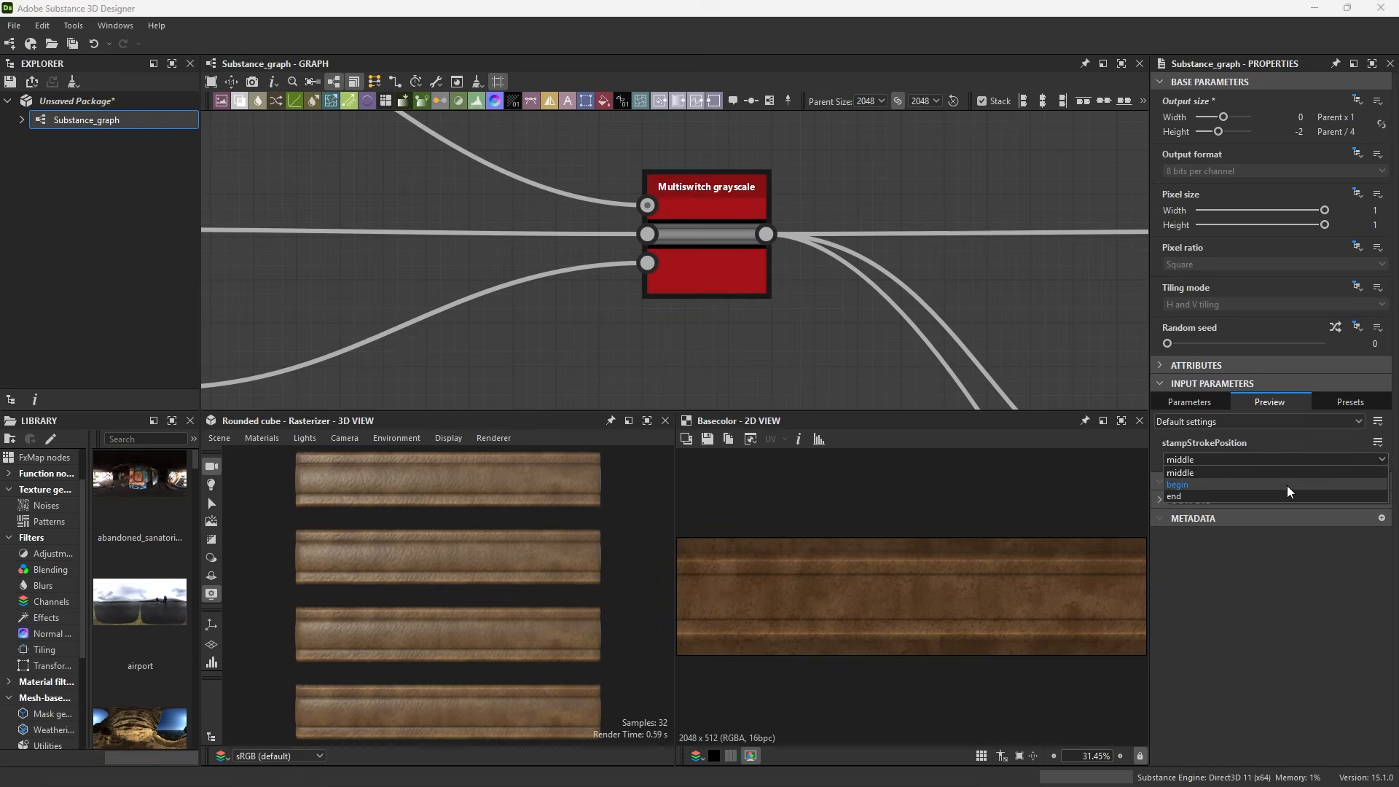
Switch the graph's stampStrokePosition preview parameter from begin to end
click(1288, 487)
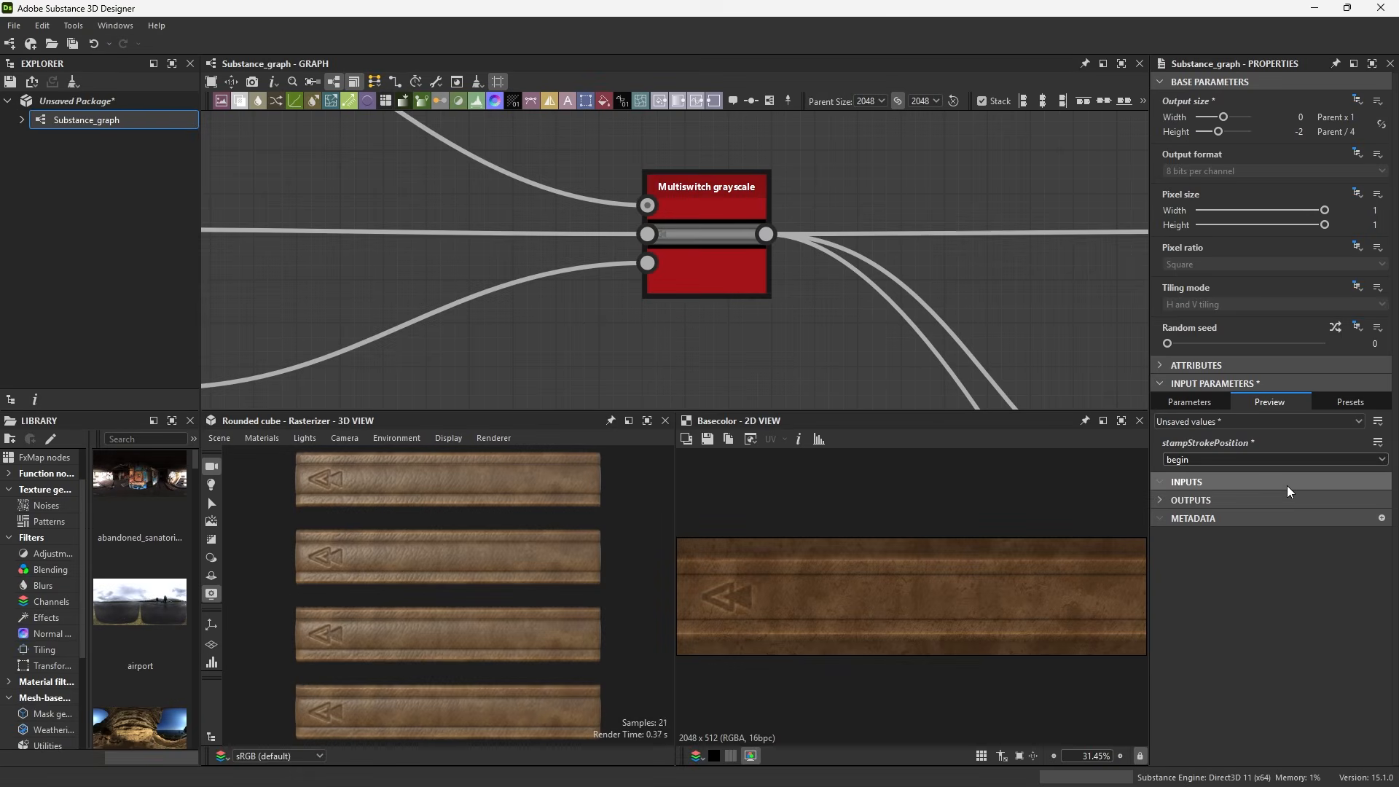
click(1305, 459)
click(1260, 497)
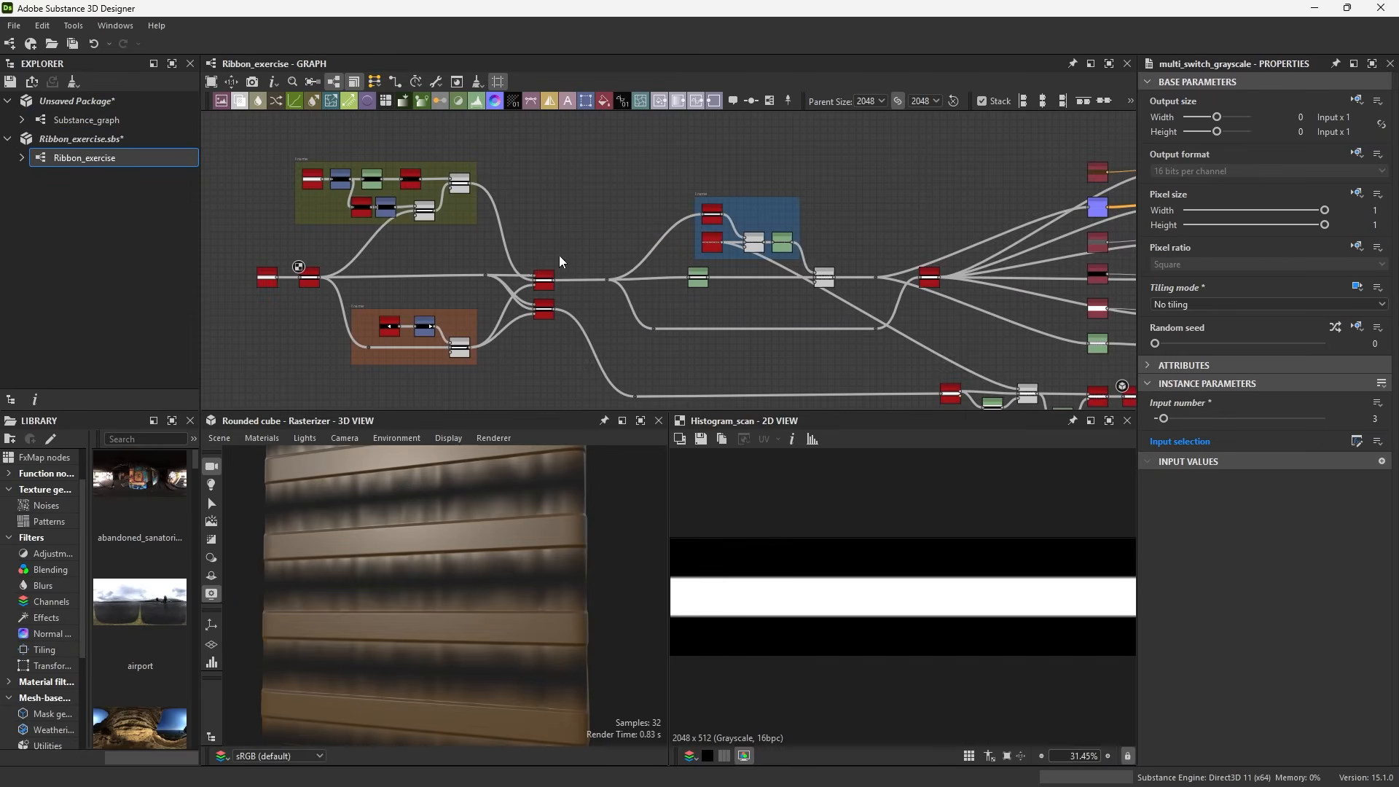
scroll(560, 256, up, 2)
middle_drag(577, 266, 713, 261)
middle_drag(835, 232, 688, 235)
click(889, 273)
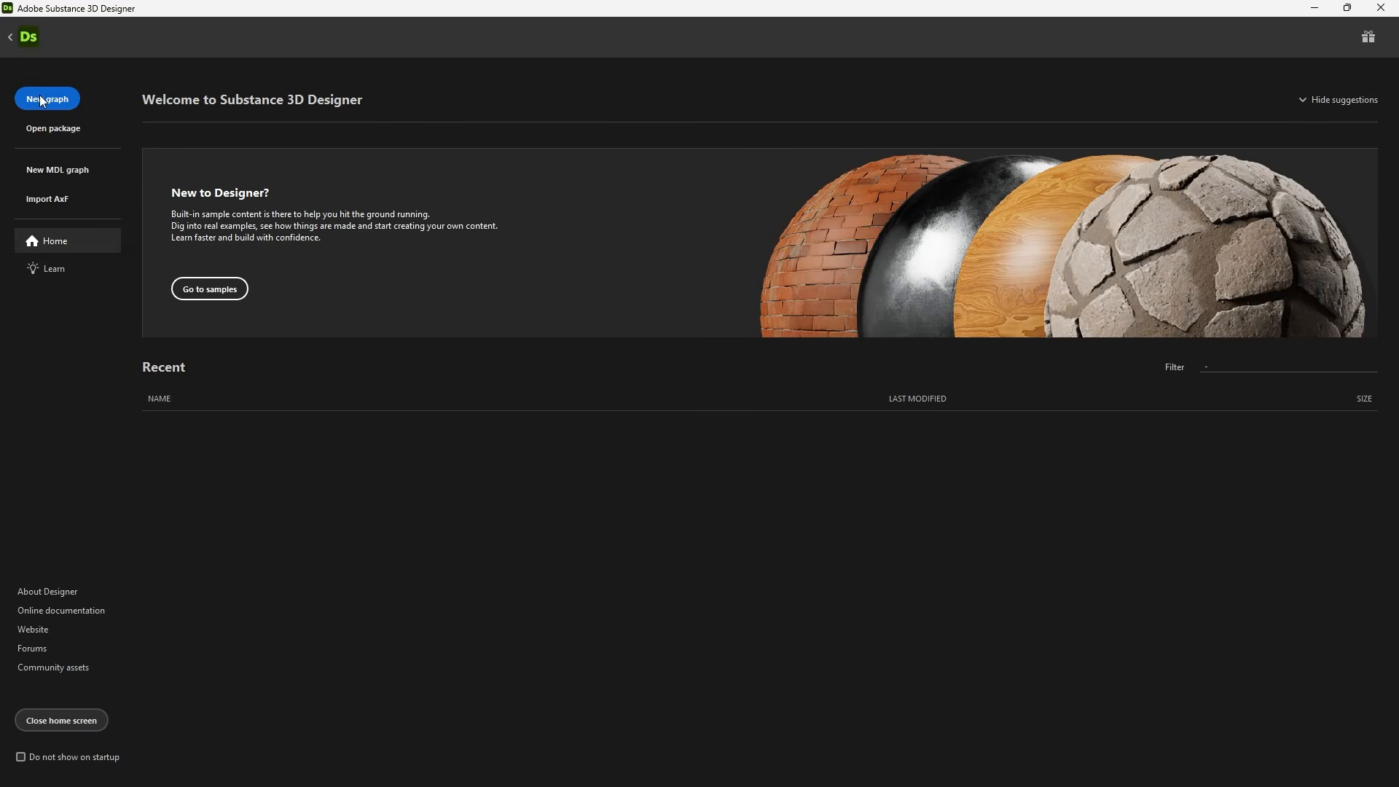
Create a new Metallic Roughness substance graph named Ribbon_exercise
click(40, 96)
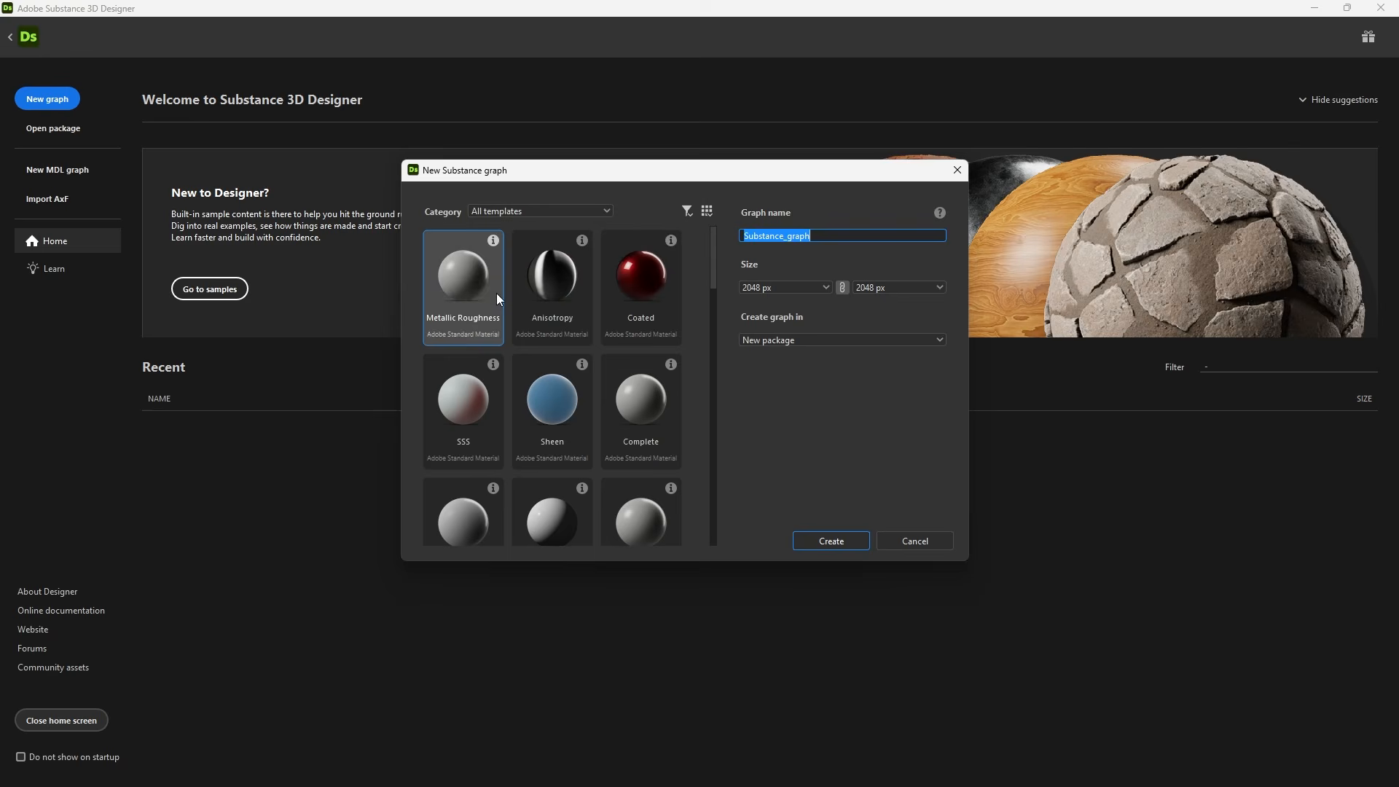
click(852, 544)
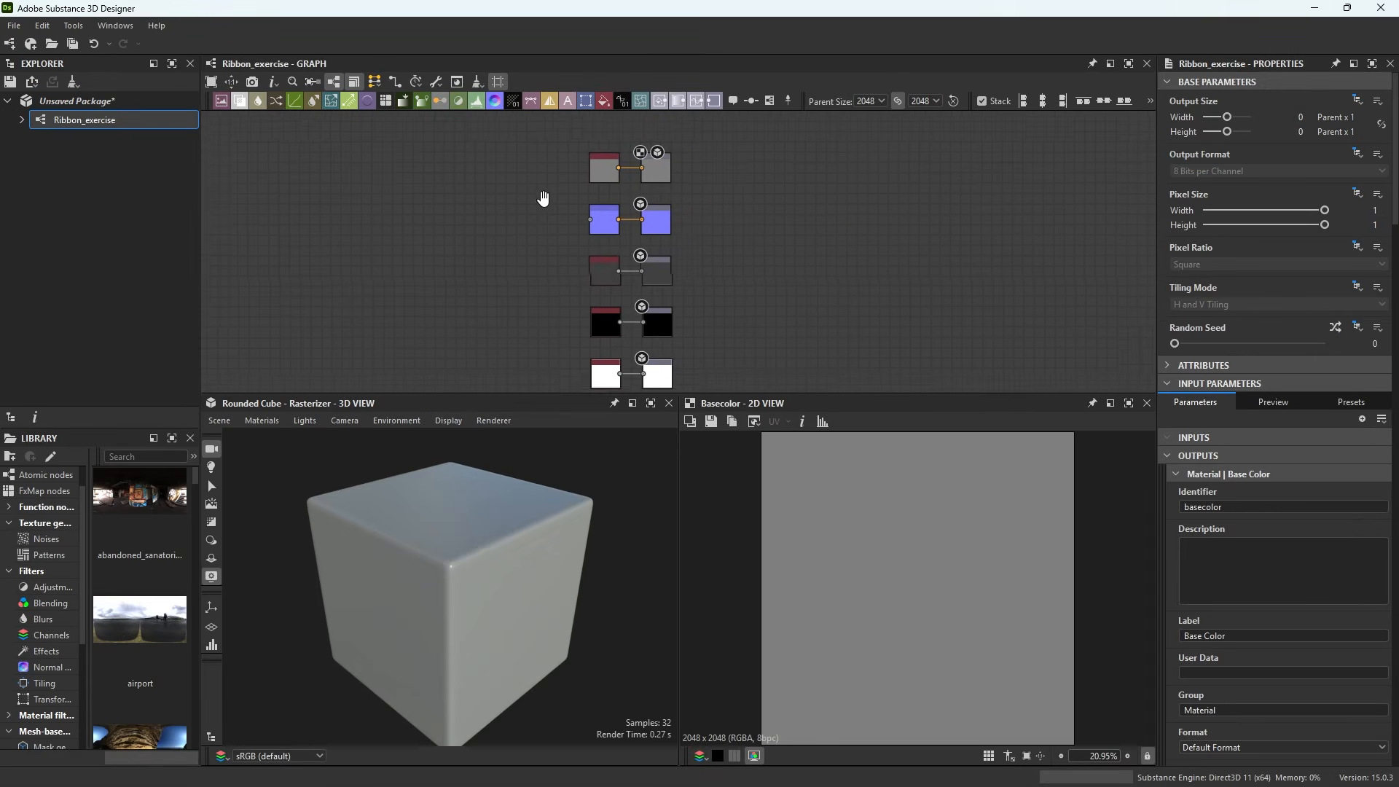
Save the package as Ribbon_exercise in the RIBBON TUTORIAL folder
scroll(542, 219, up, 3)
middle_drag(707, 337, 763, 115)
scroll(663, 206, down, 3)
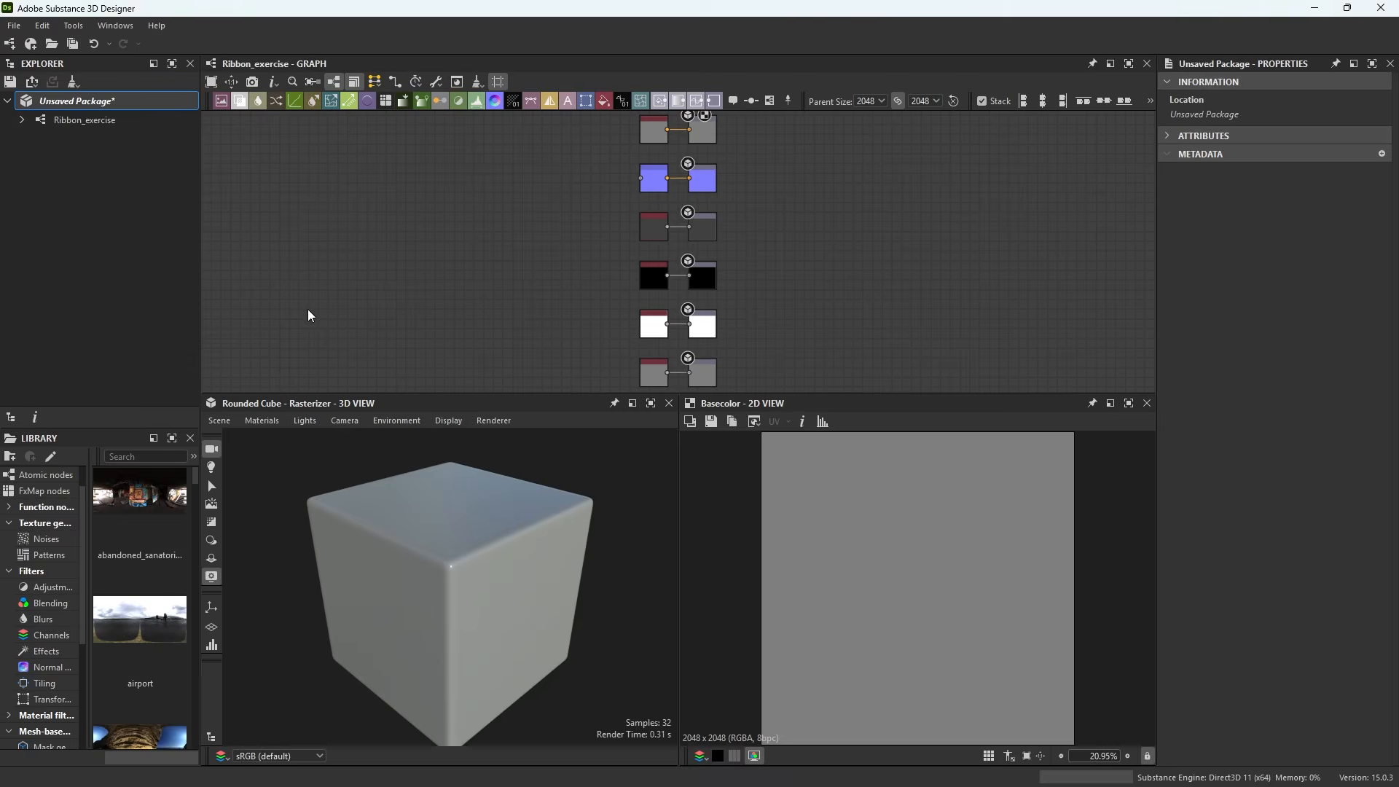
click(10, 82)
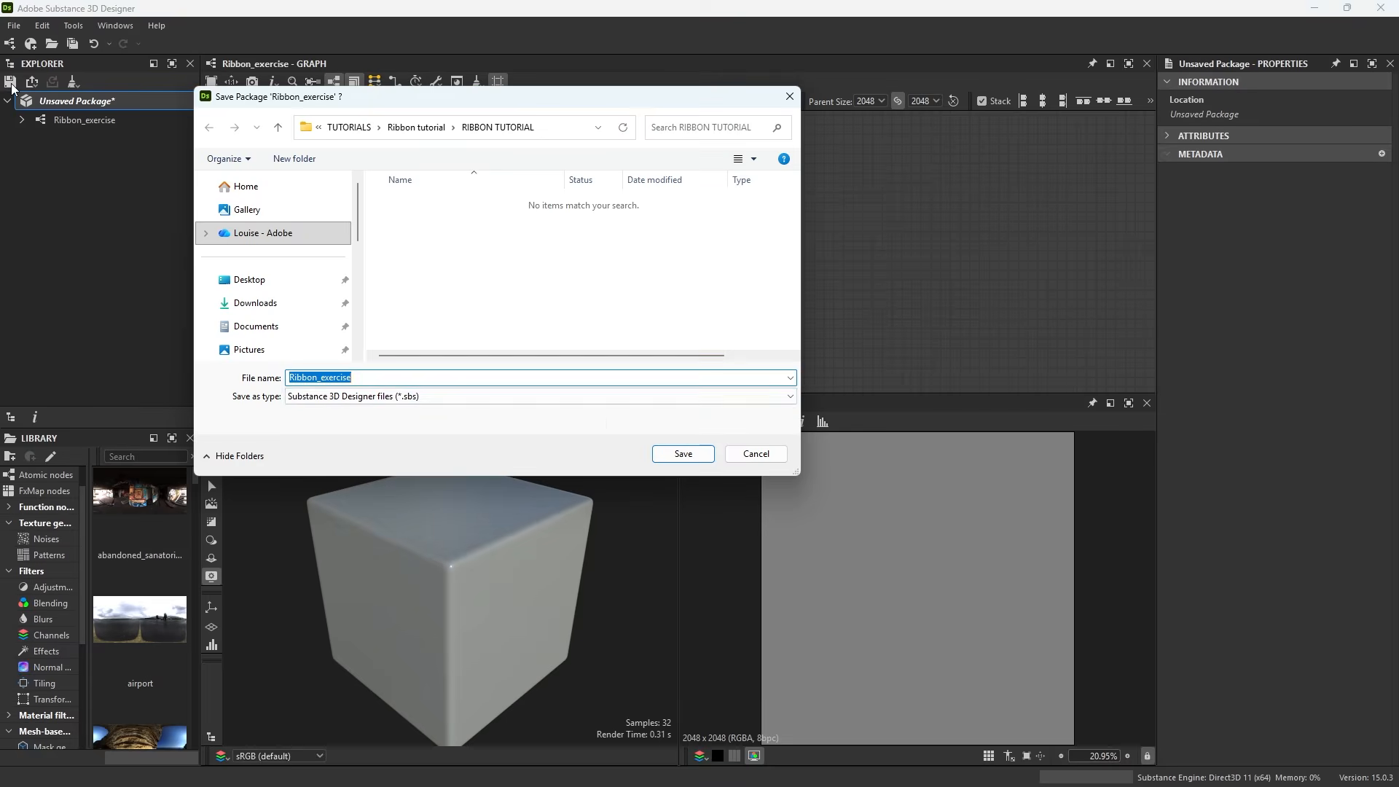
click(683, 454)
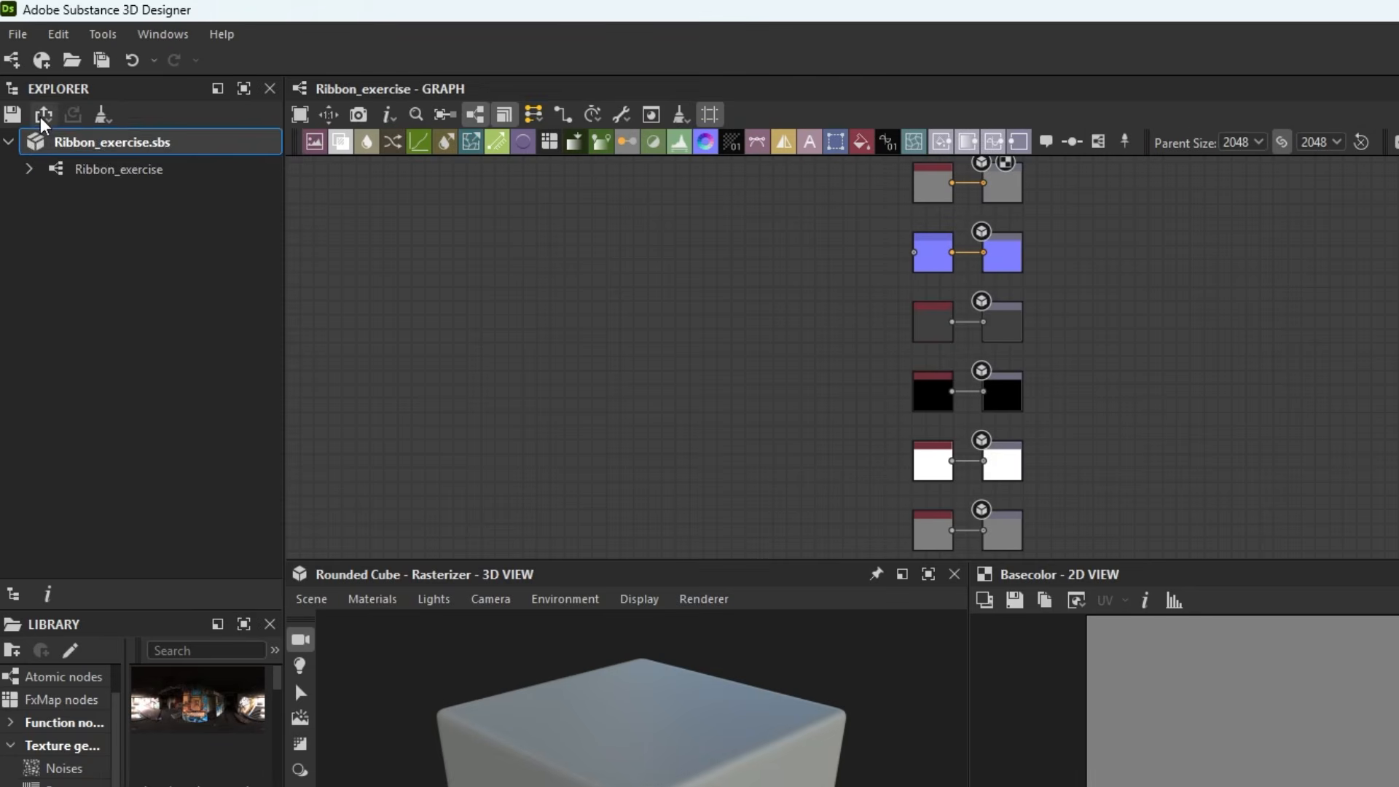
Publish the package as Ribbon_exercise.sbsar in the RIBBON TUTORIAL folder
click(41, 117)
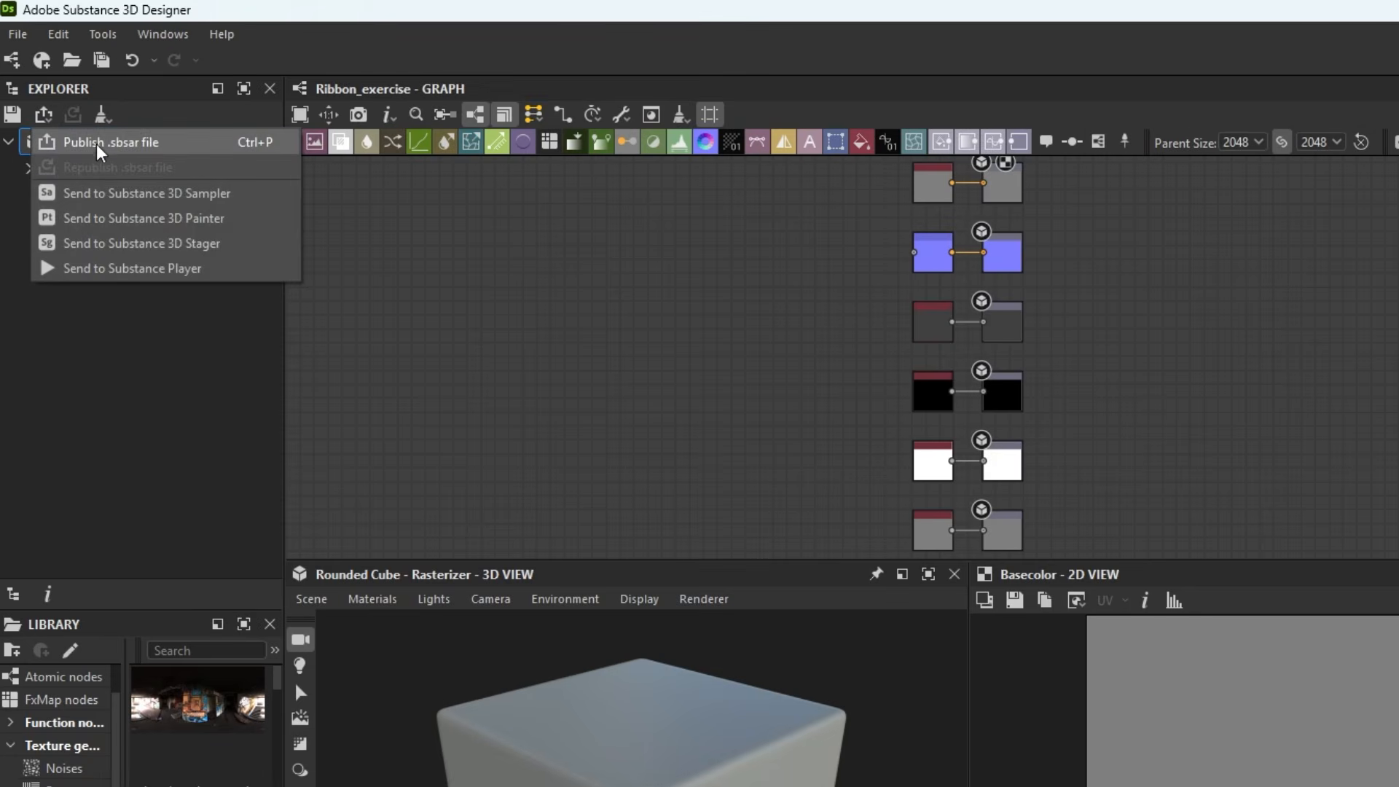
click(156, 147)
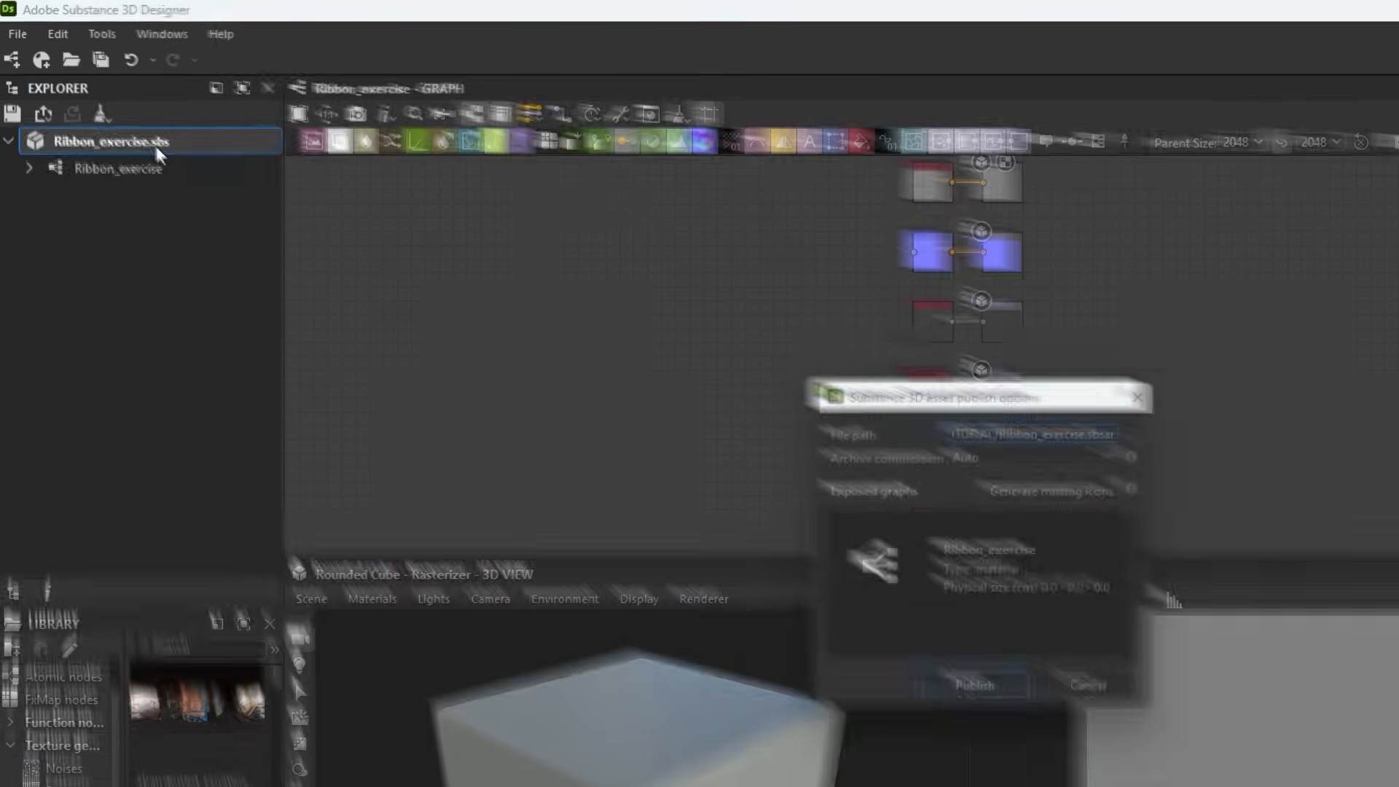
click(798, 309)
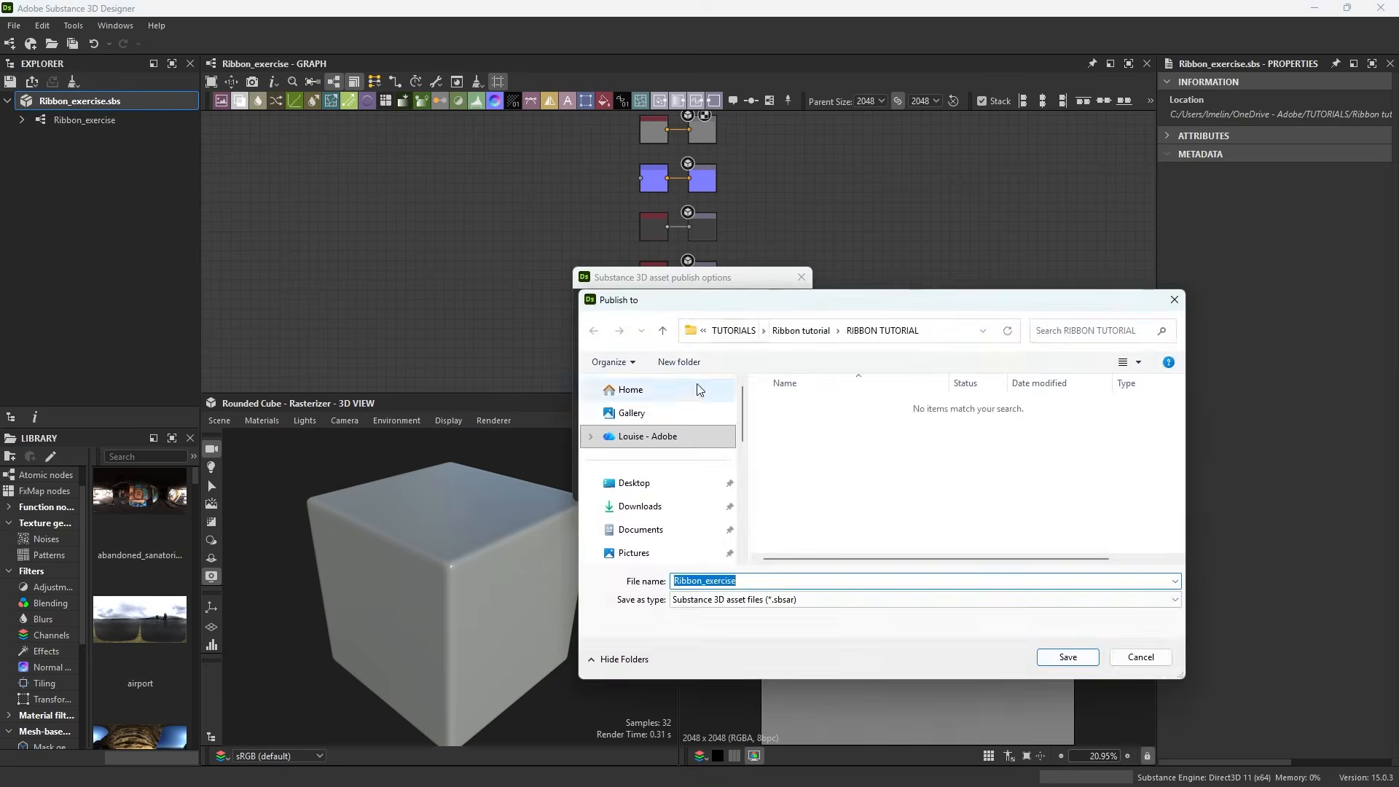
click(1059, 655)
click(707, 488)
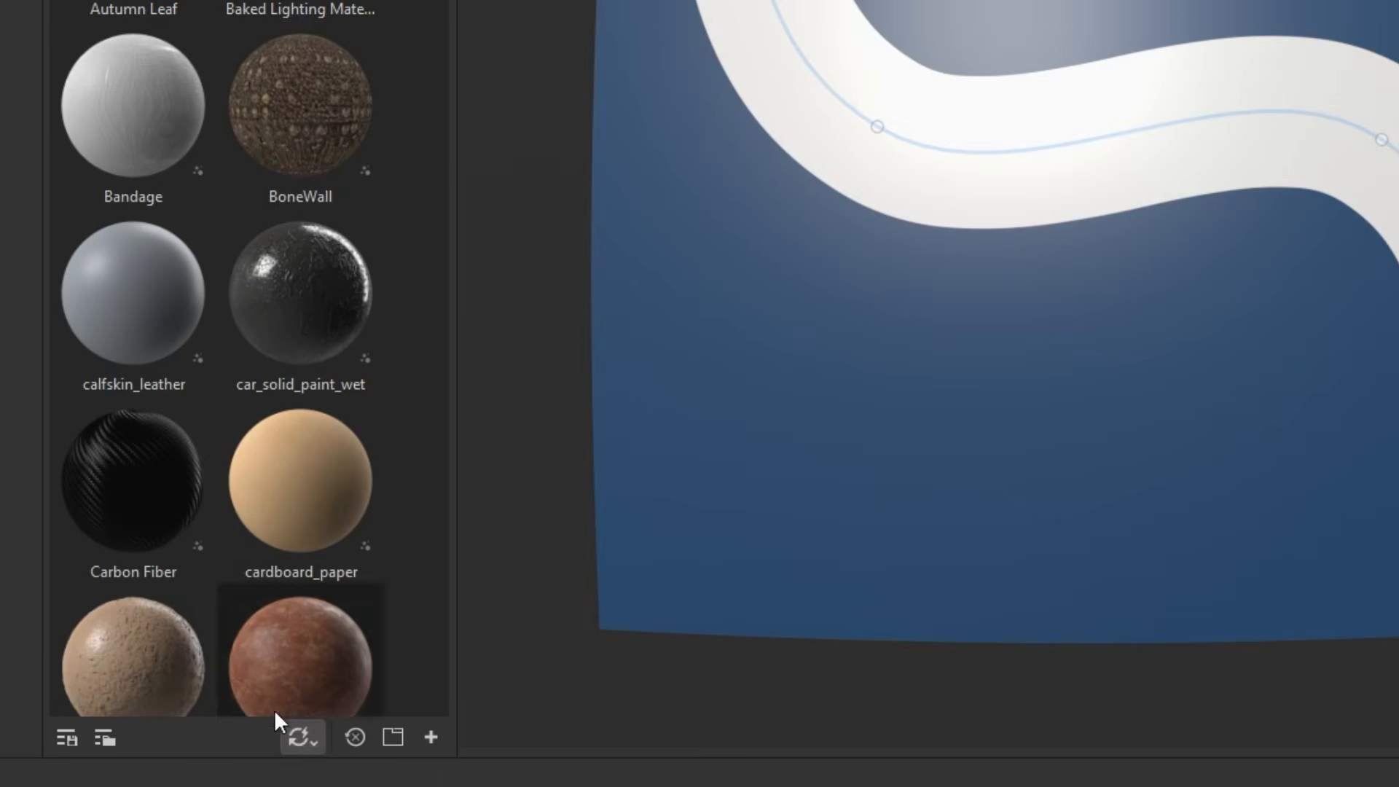
Update the resources used in the project from the automatic updates options
click(294, 742)
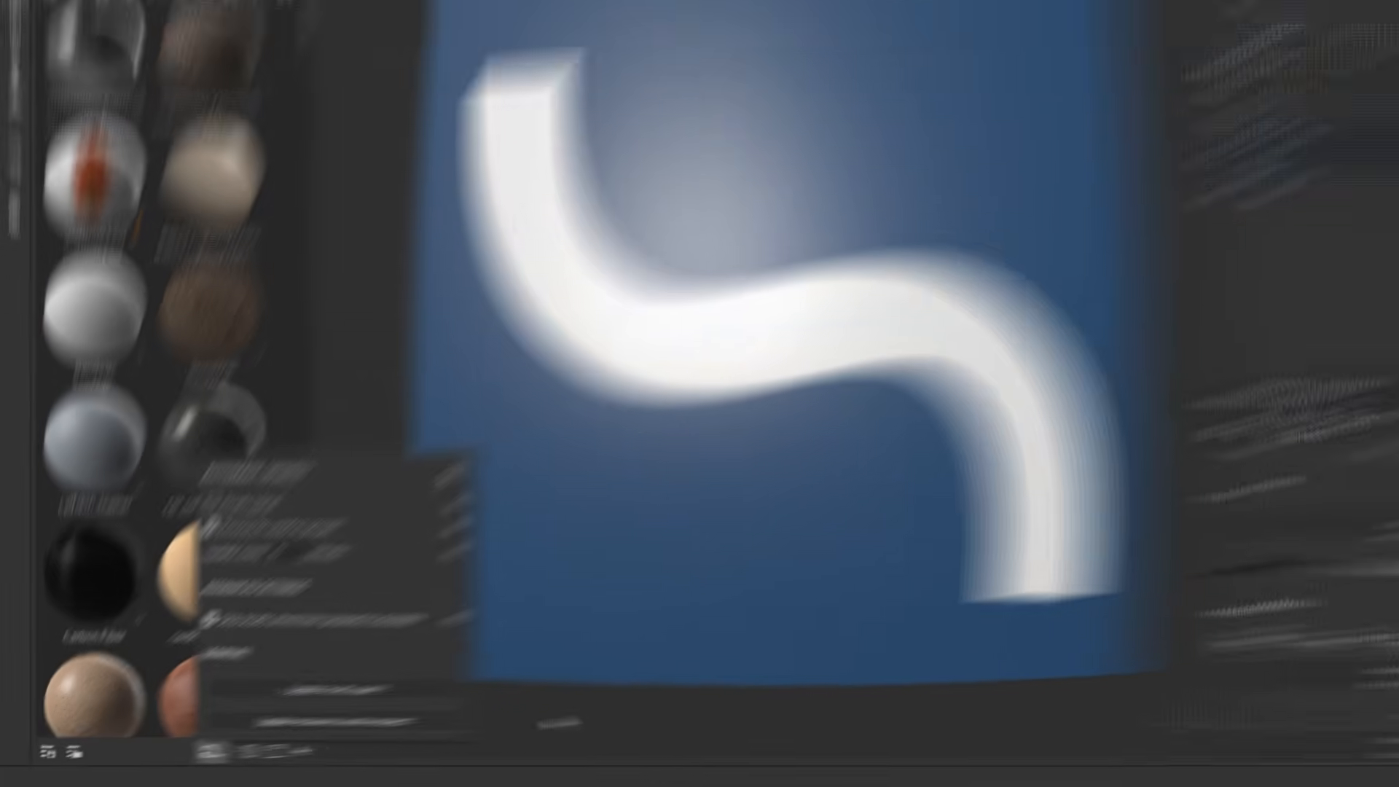
click(794, 685)
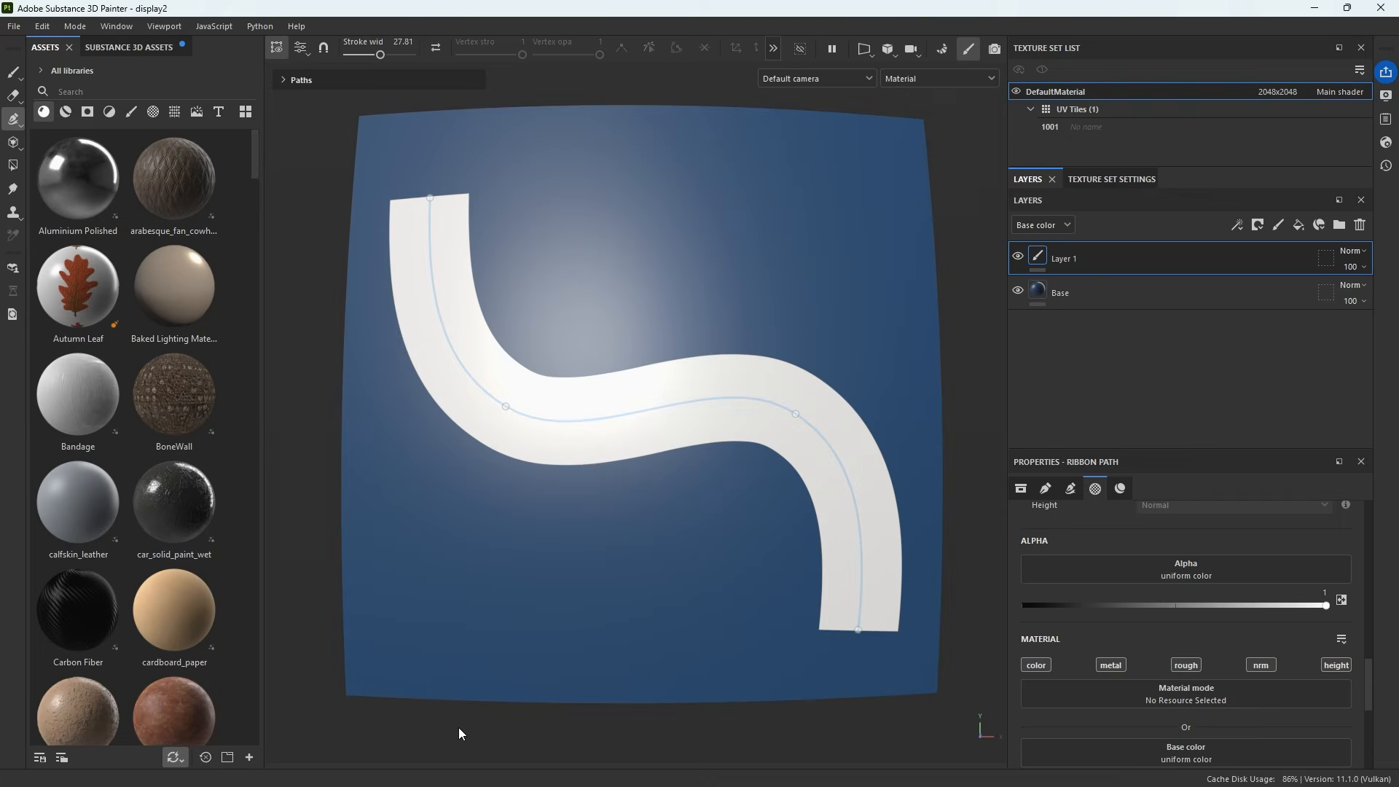
Import the published Ribbon_exercise .sbsar into the project by dropping it onto the assets panel
click(363, 786)
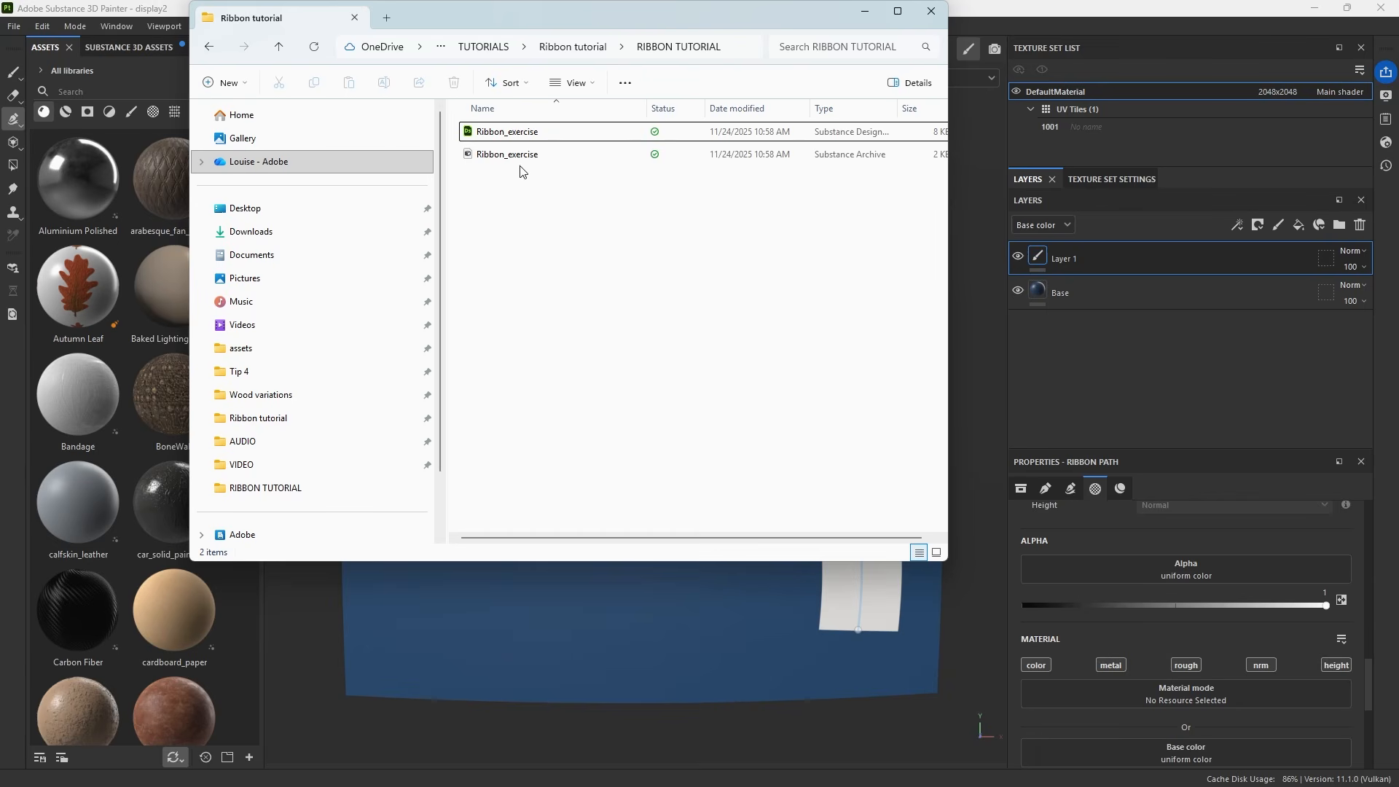
click(511, 155)
drag(510, 155, 179, 562)
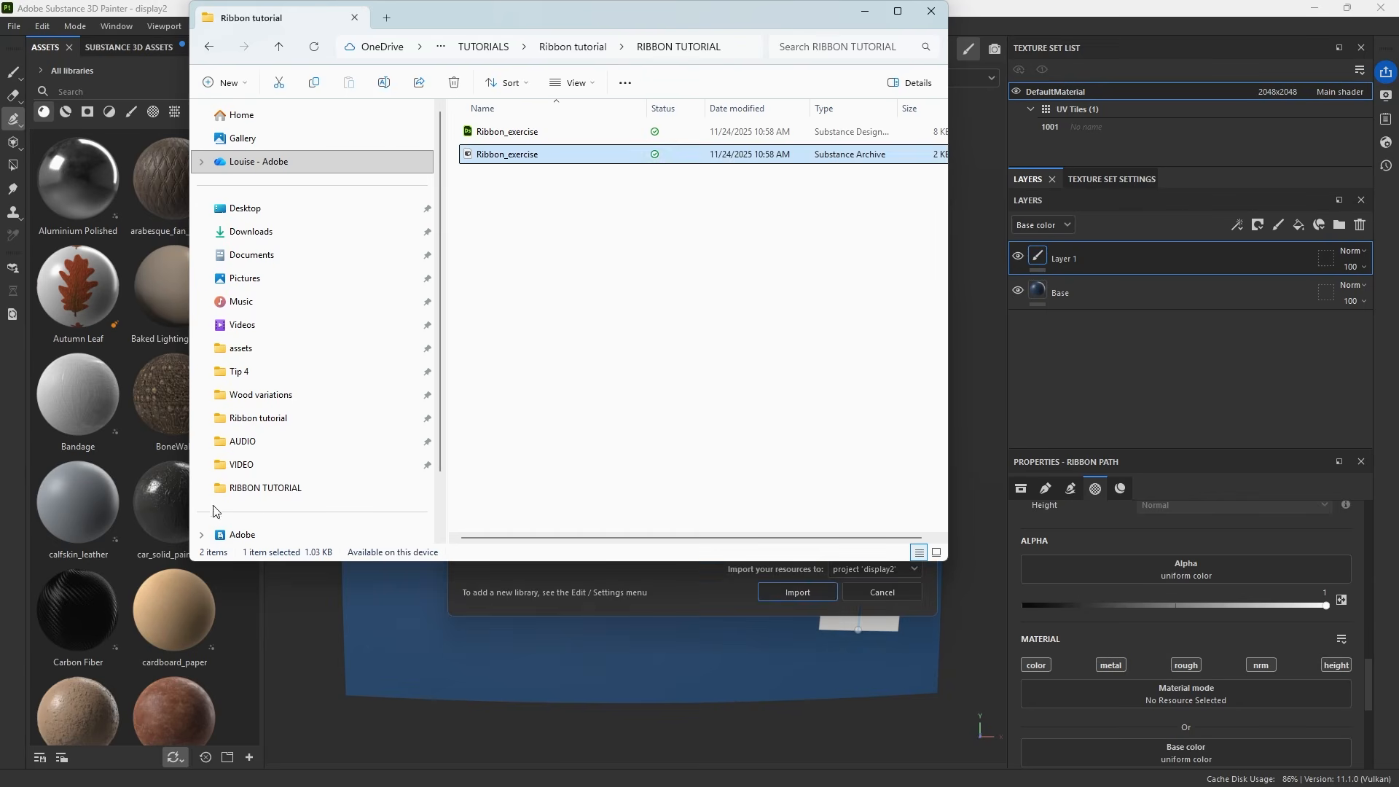
click(799, 593)
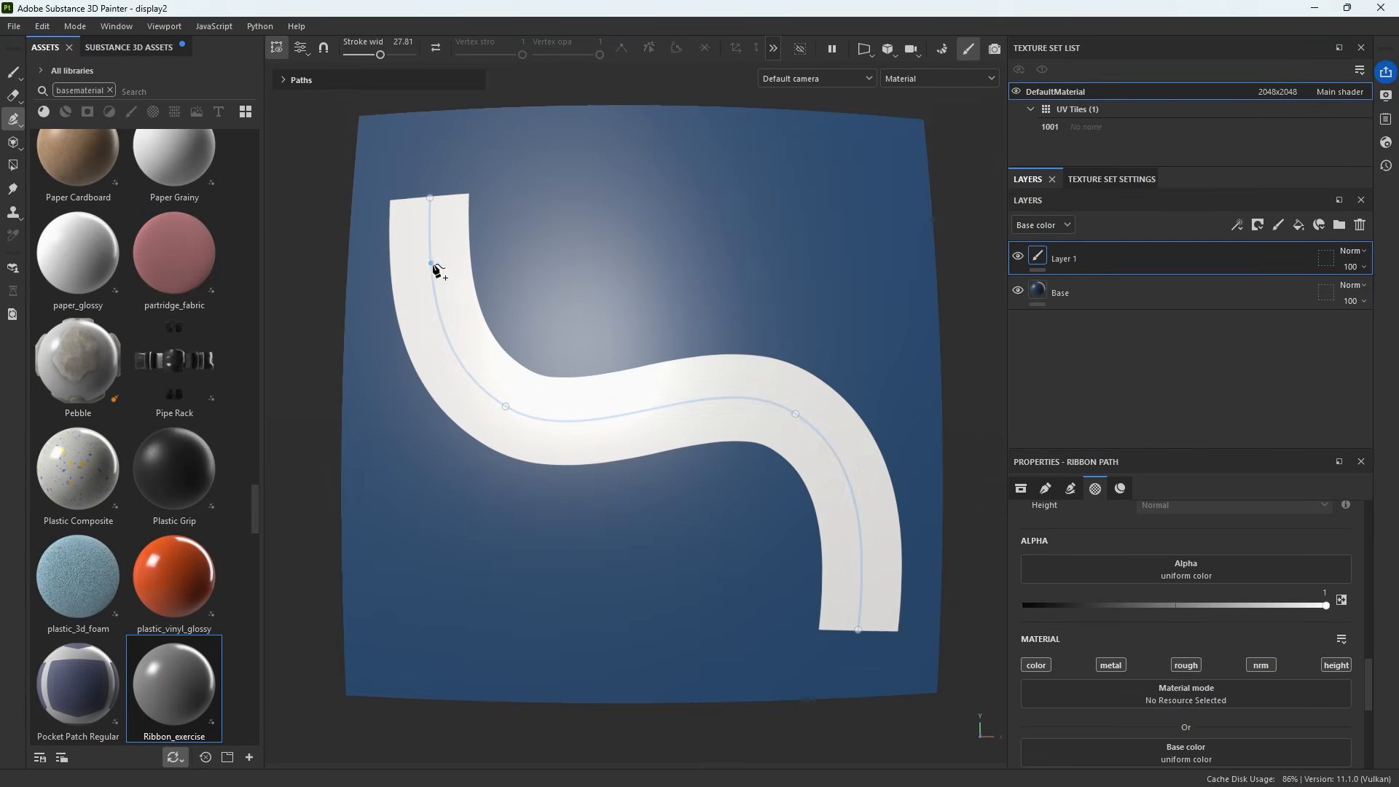
Assign the Ribbon_exercise material as the ribbon path's Substance material
click(157, 668)
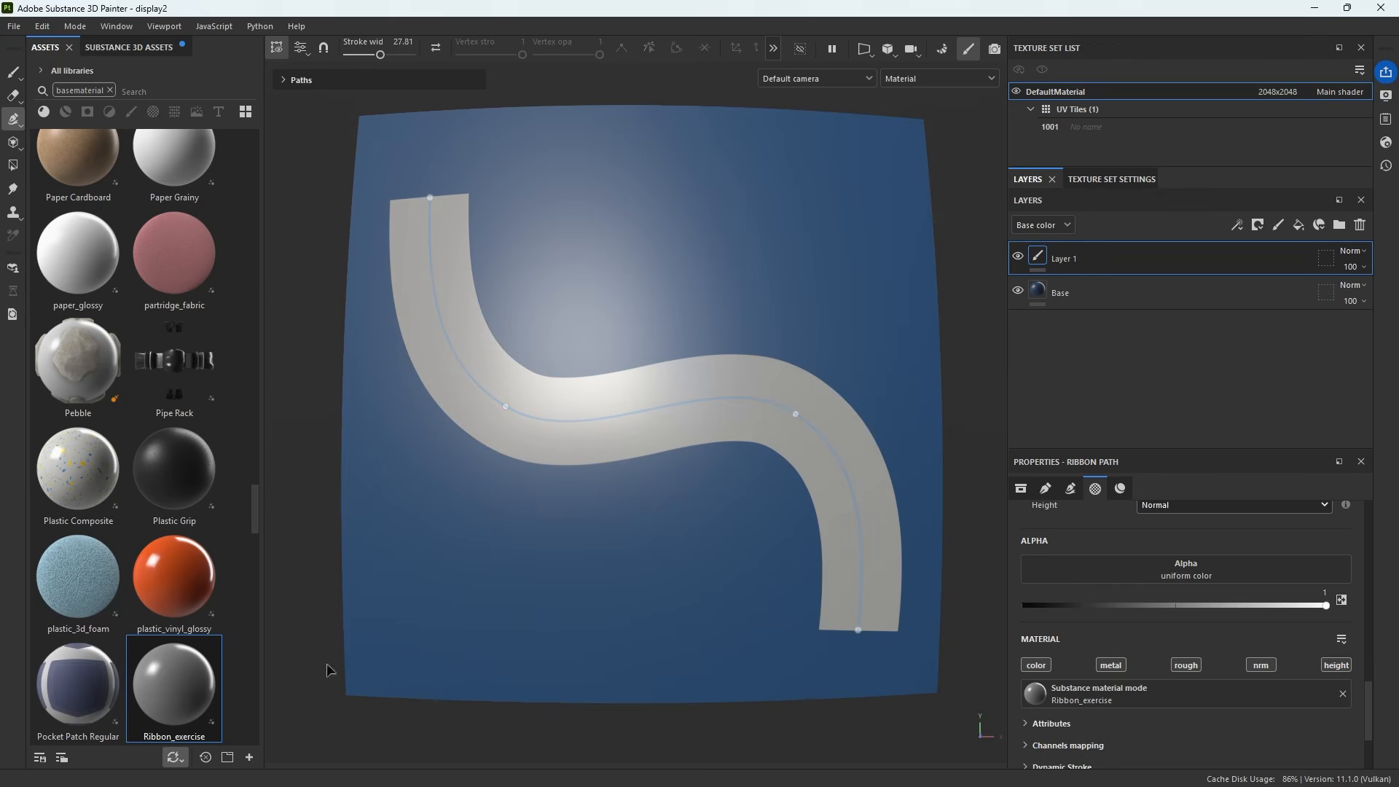
scroll(1042, 594, down, 3)
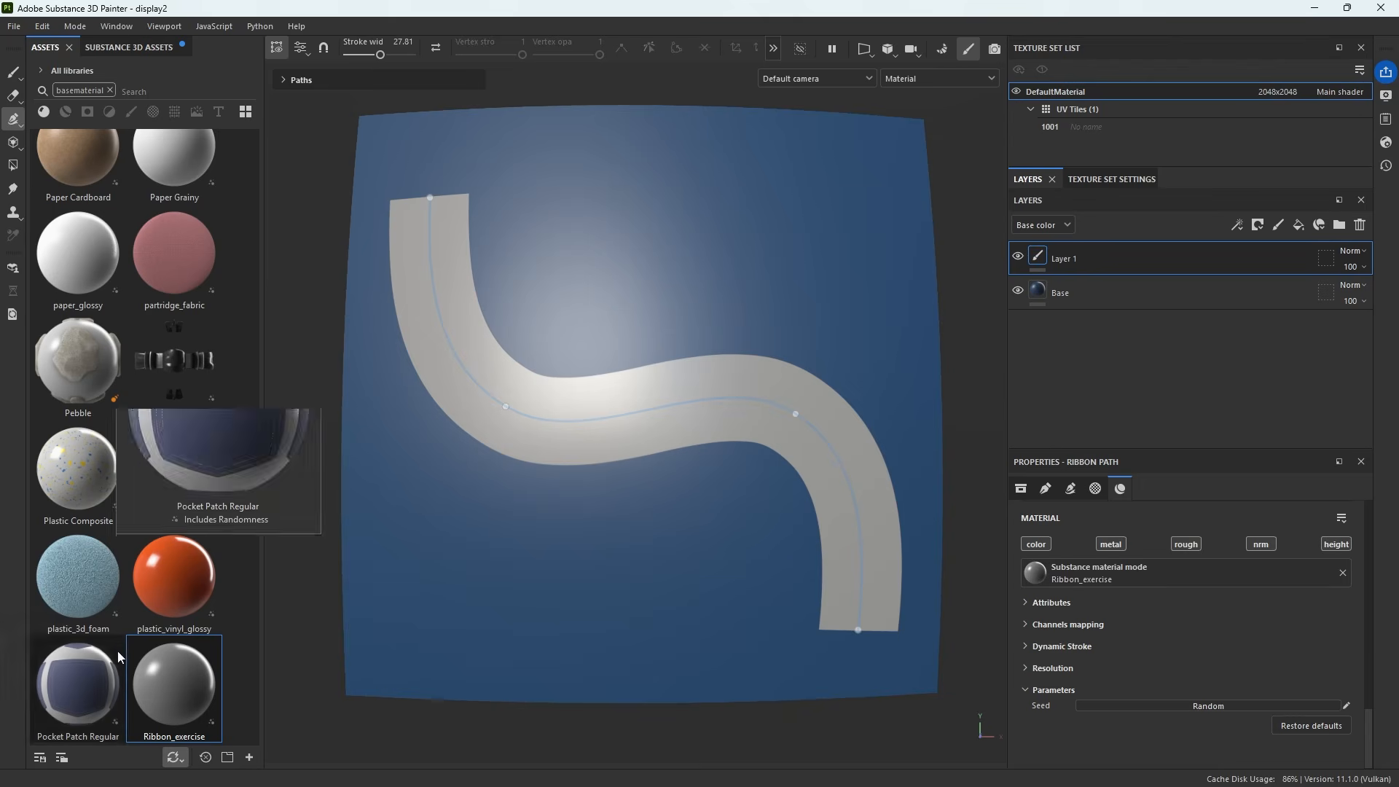
drag(180, 691, 1113, 563)
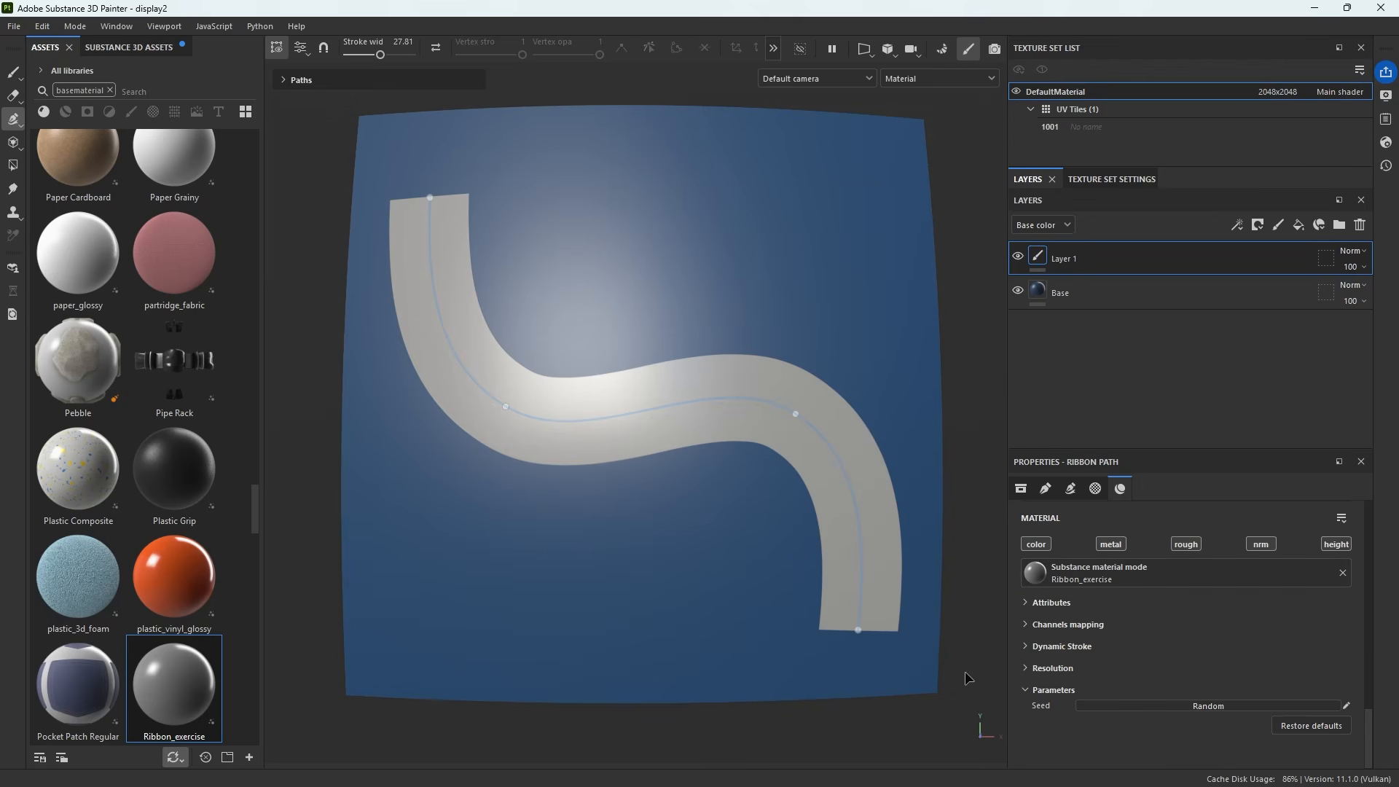
click(1118, 295)
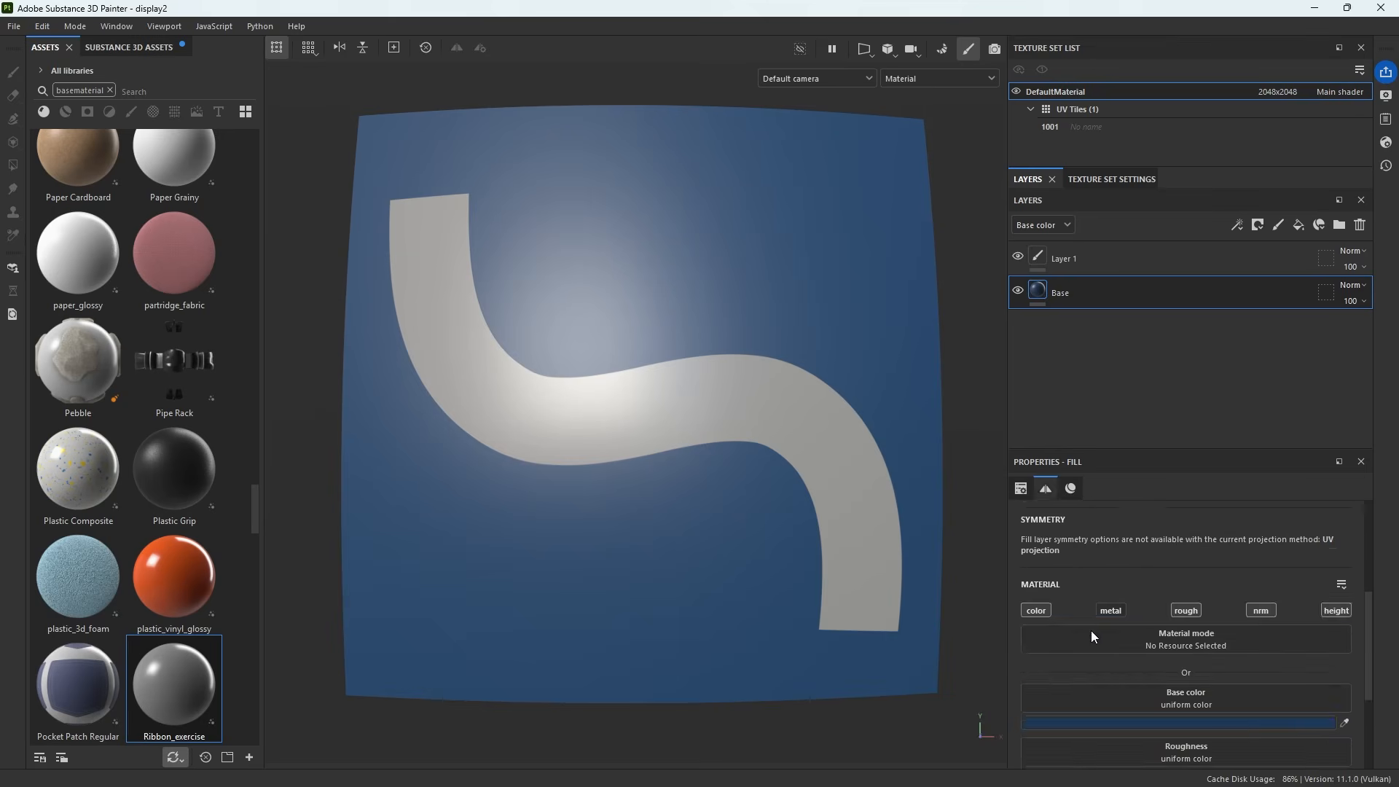
scroll(1098, 650, down, 3)
click(1166, 265)
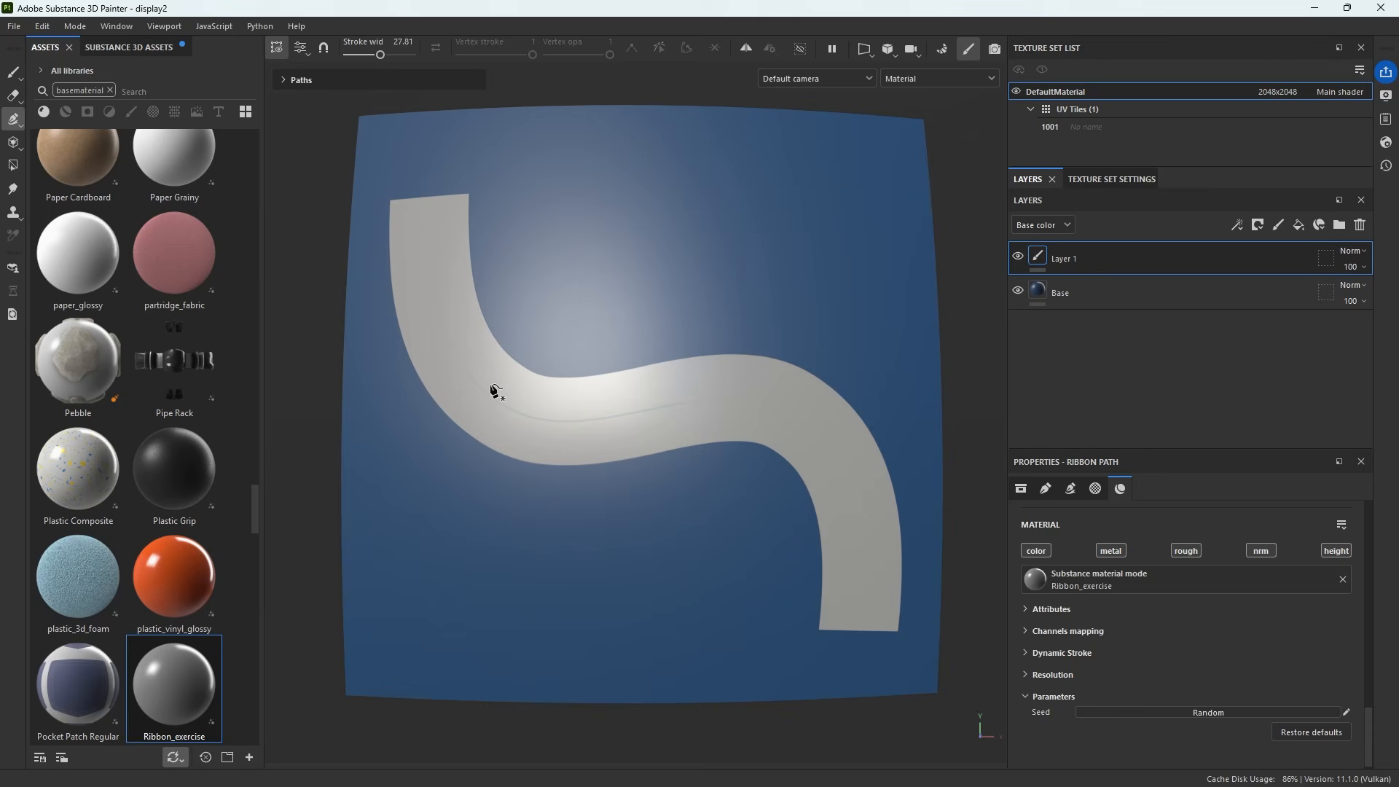
click(521, 413)
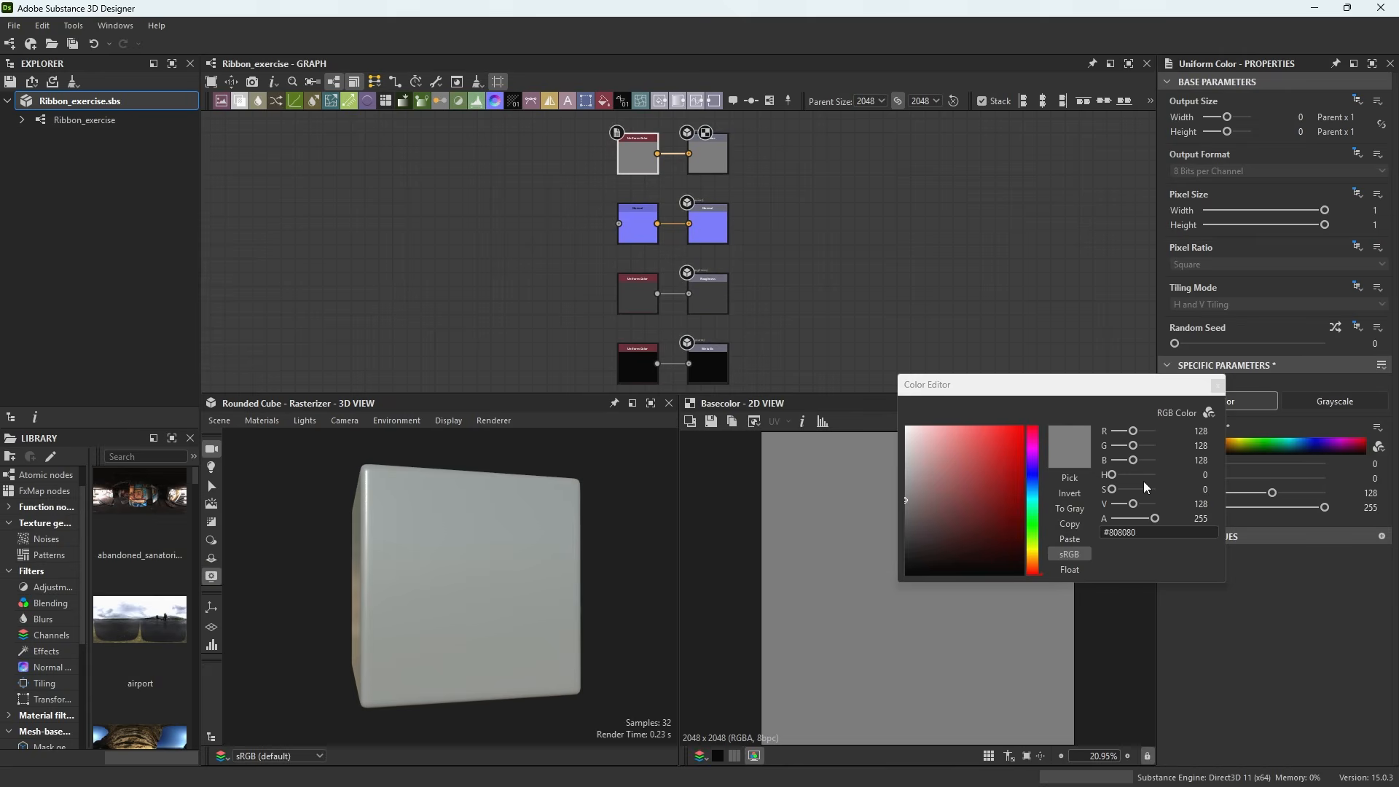
Set the uniform color node's color to dark brown #342819 in the color editor
click(1030, 558)
click(965, 538)
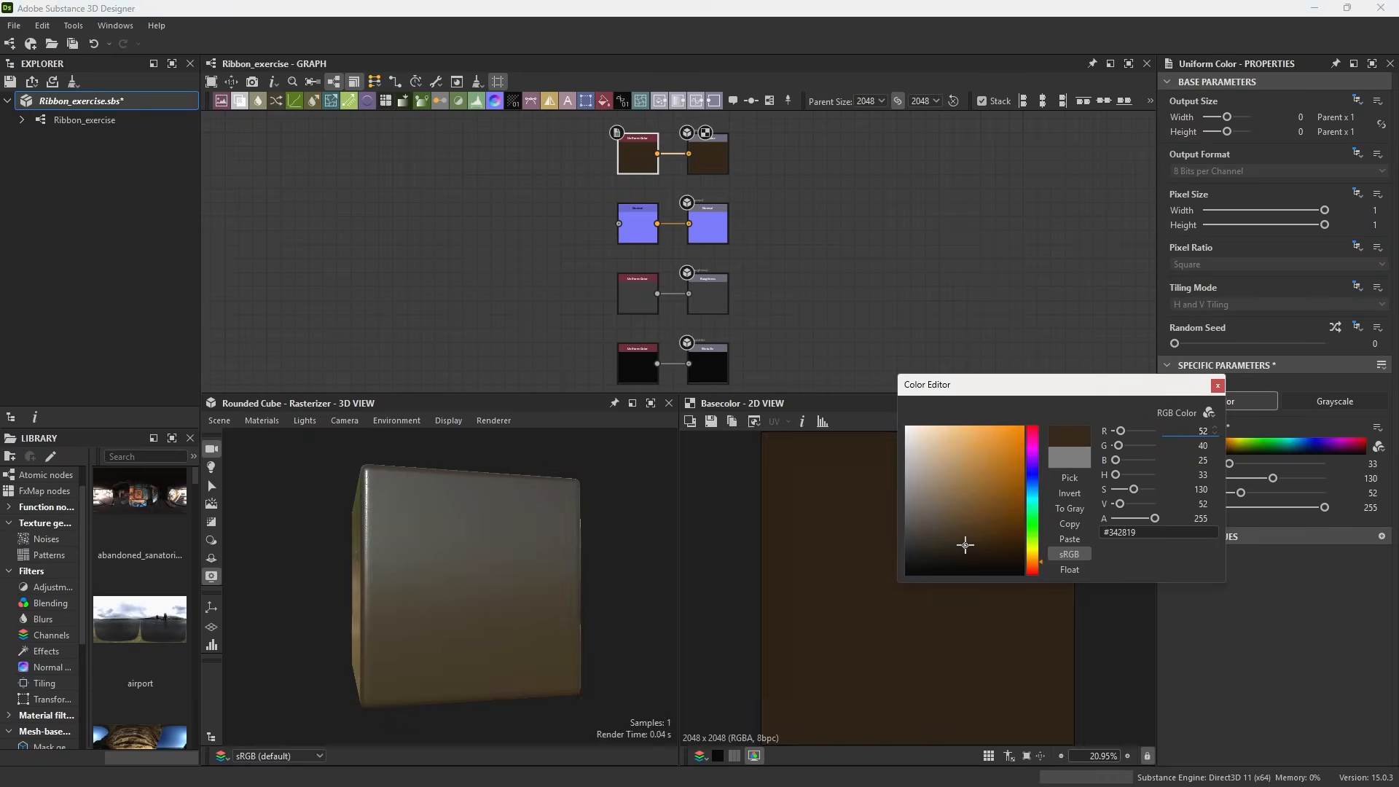
Close the color editor and save the Ribbon_exercise package
click(1218, 386)
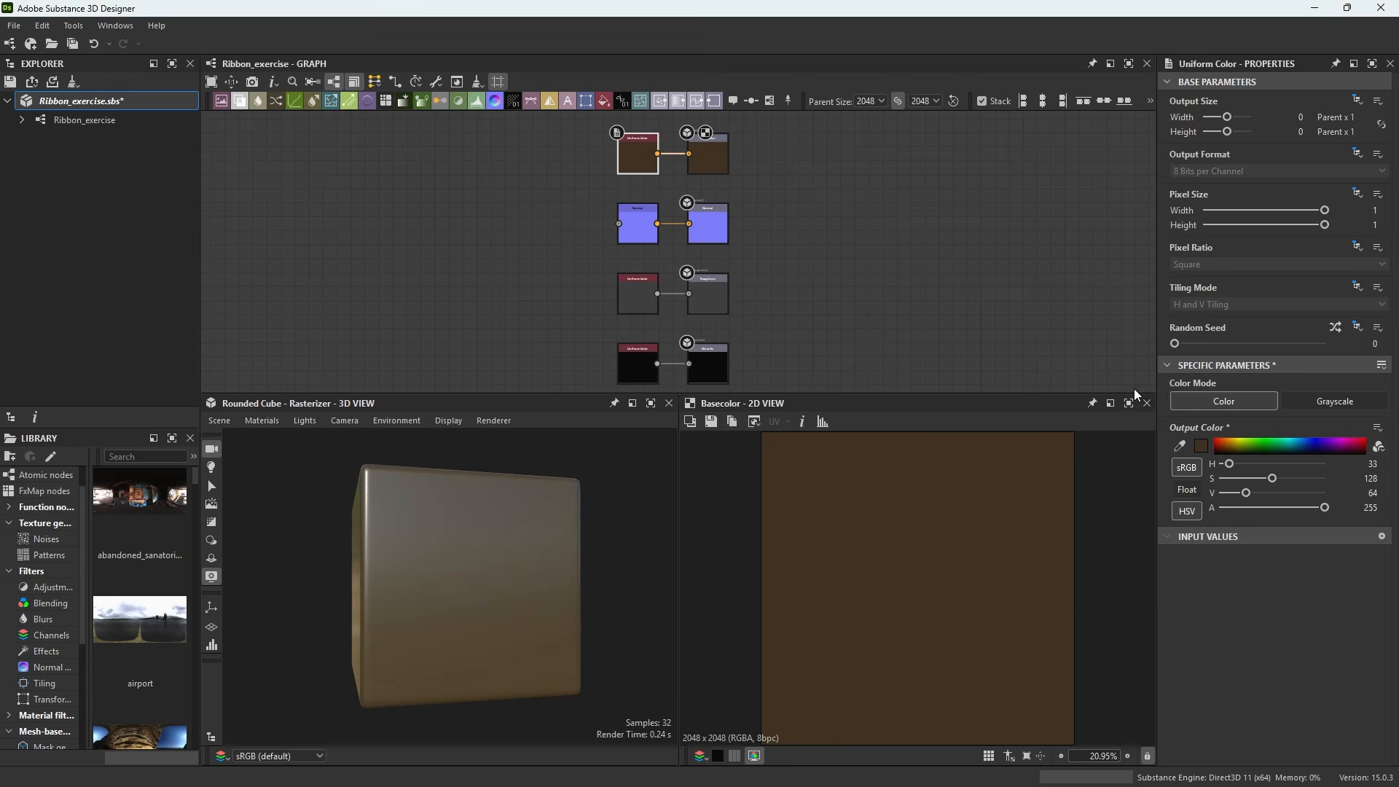
drag(494, 523, 430, 514)
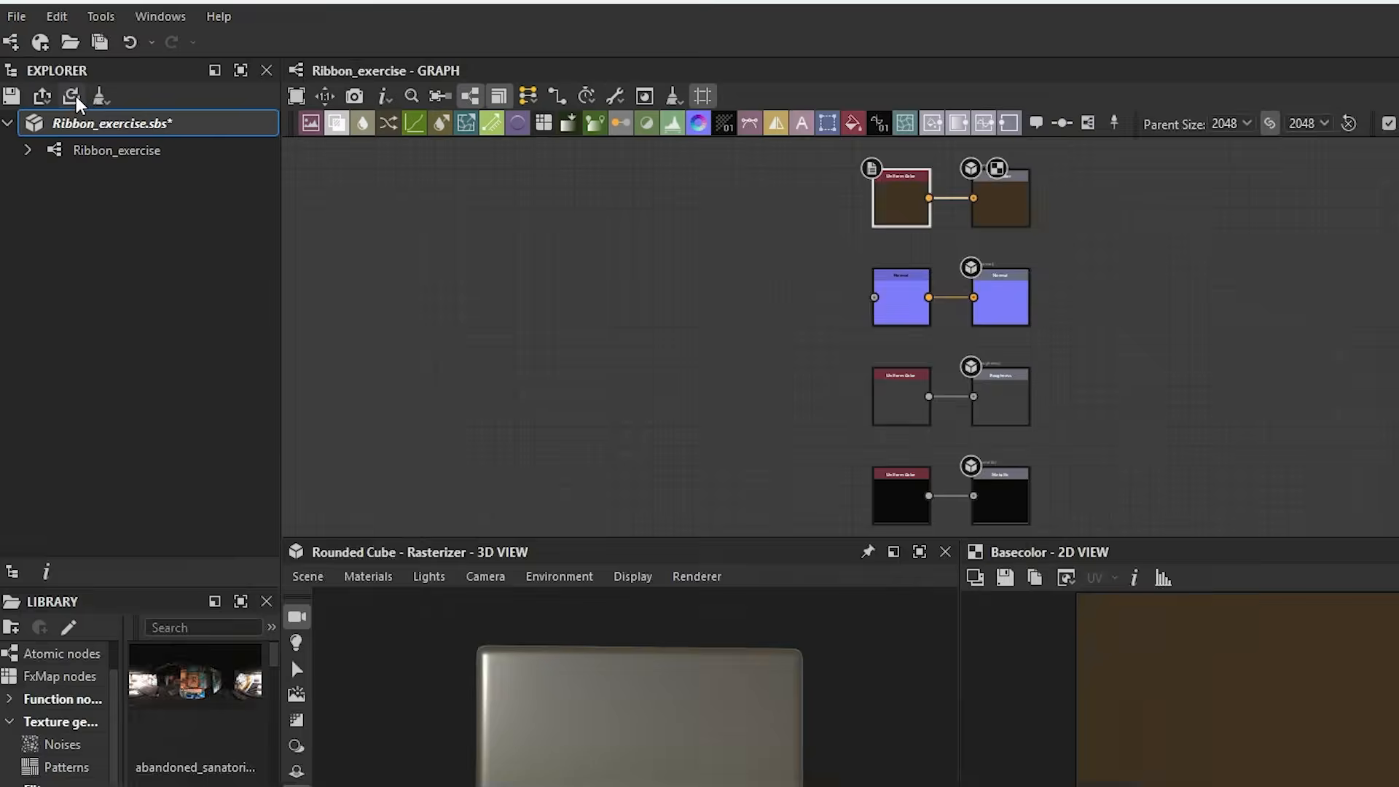
click(53, 82)
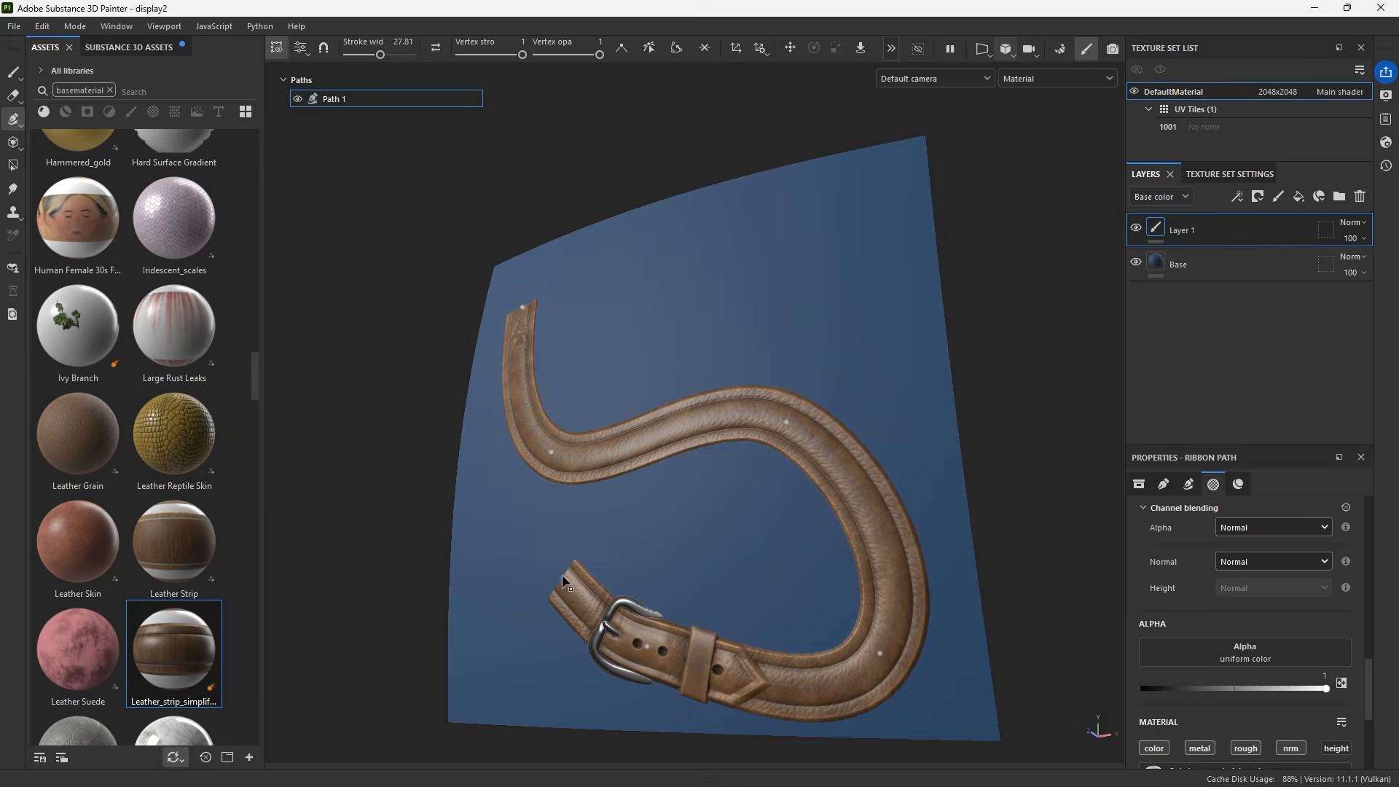
drag(565, 581, 594, 393)
alt+drag(802, 293, 848, 330)
alt+drag(889, 417, 685, 431)
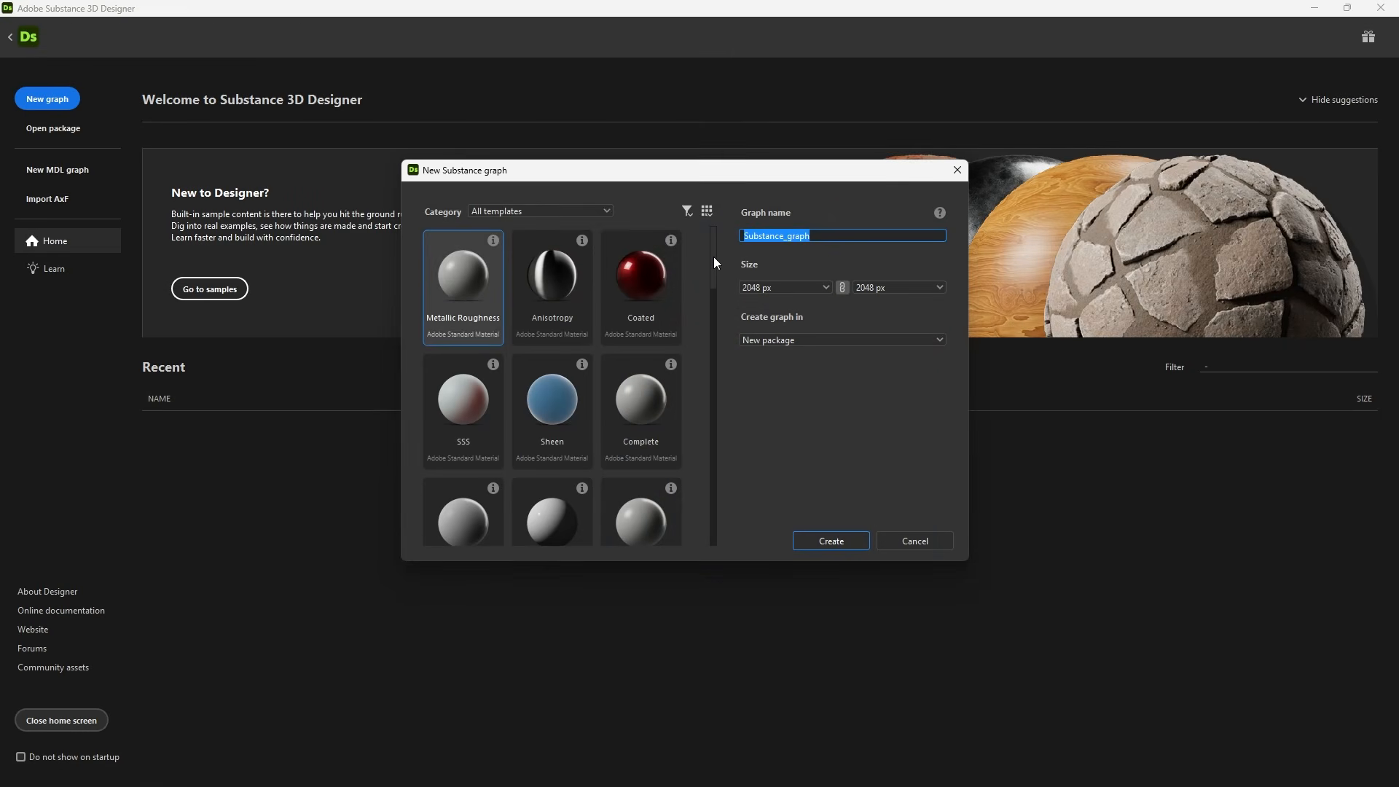
Browse the new graph templates and open the Leather Strap Ribbon template
drag(714, 257, 687, 436)
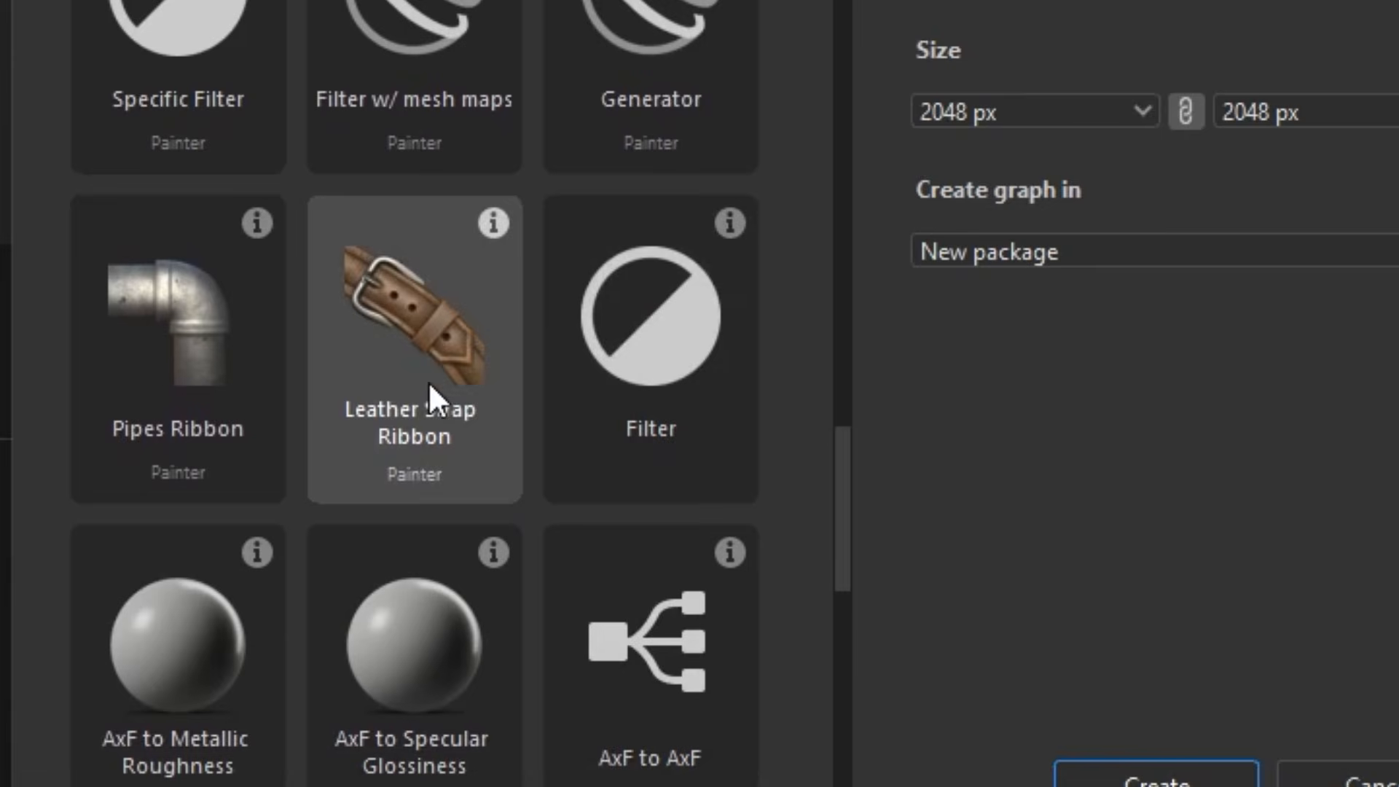
double_click(467, 342)
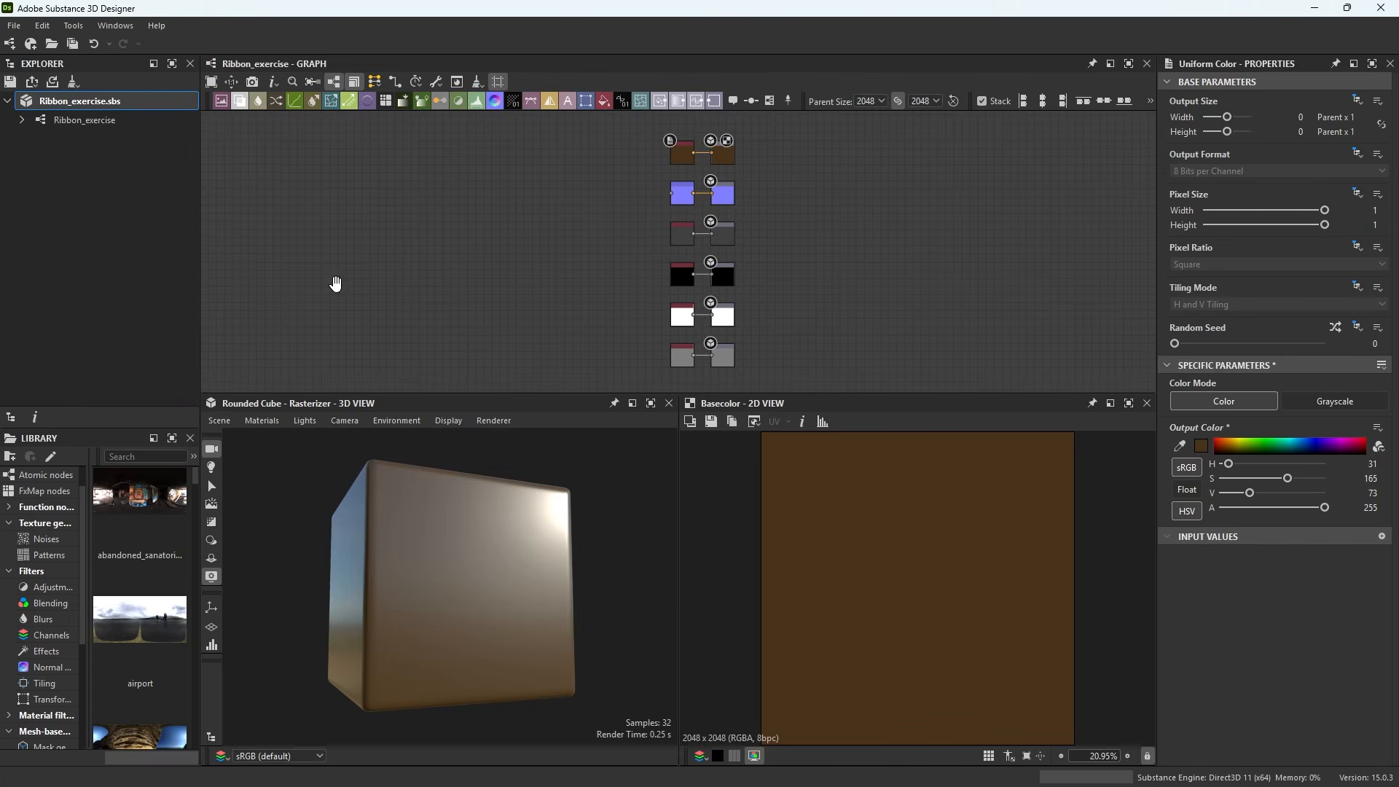
Add a Gradient Linear 2 node to the Ribbon_exercise graph
scroll(656, 244, up, 4)
middle_drag(507, 251, 544, 220)
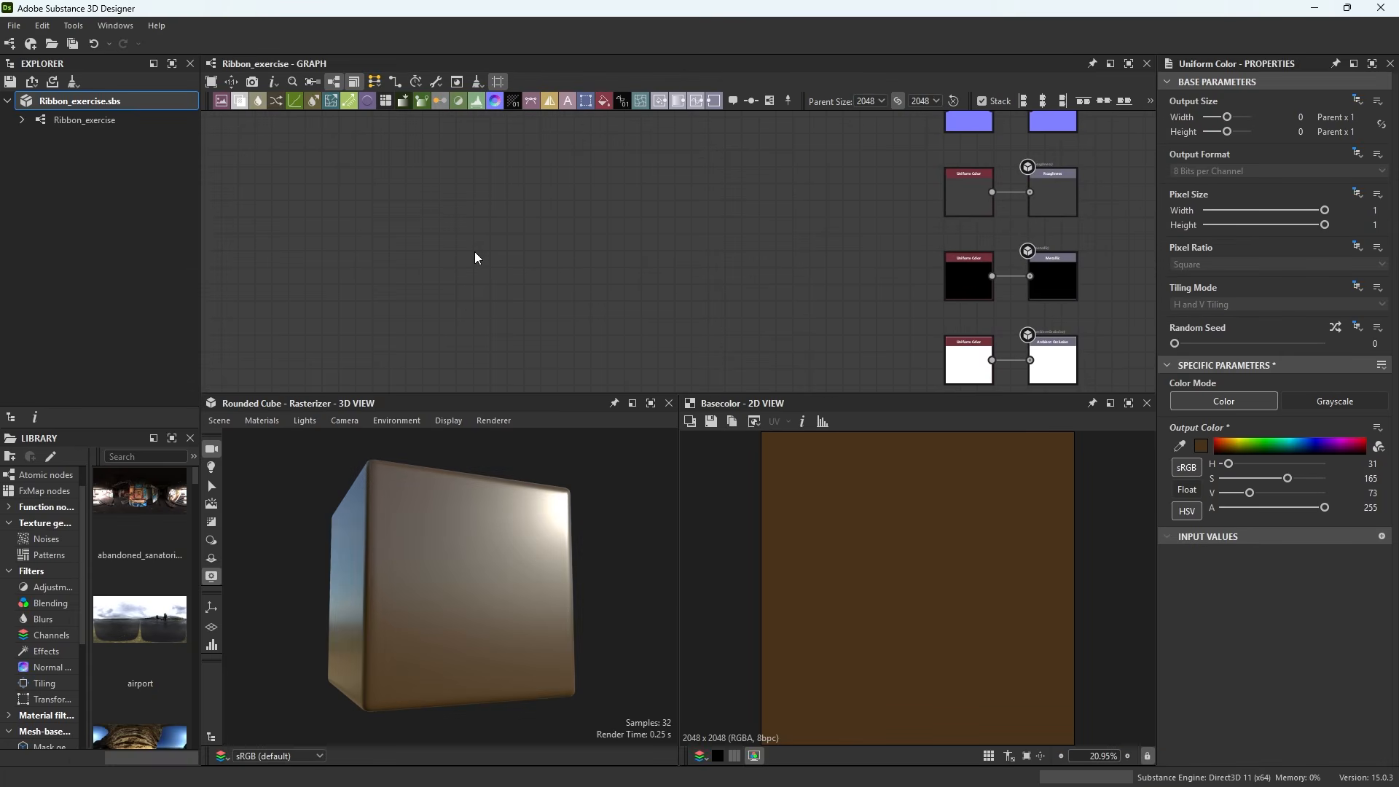
key(space)
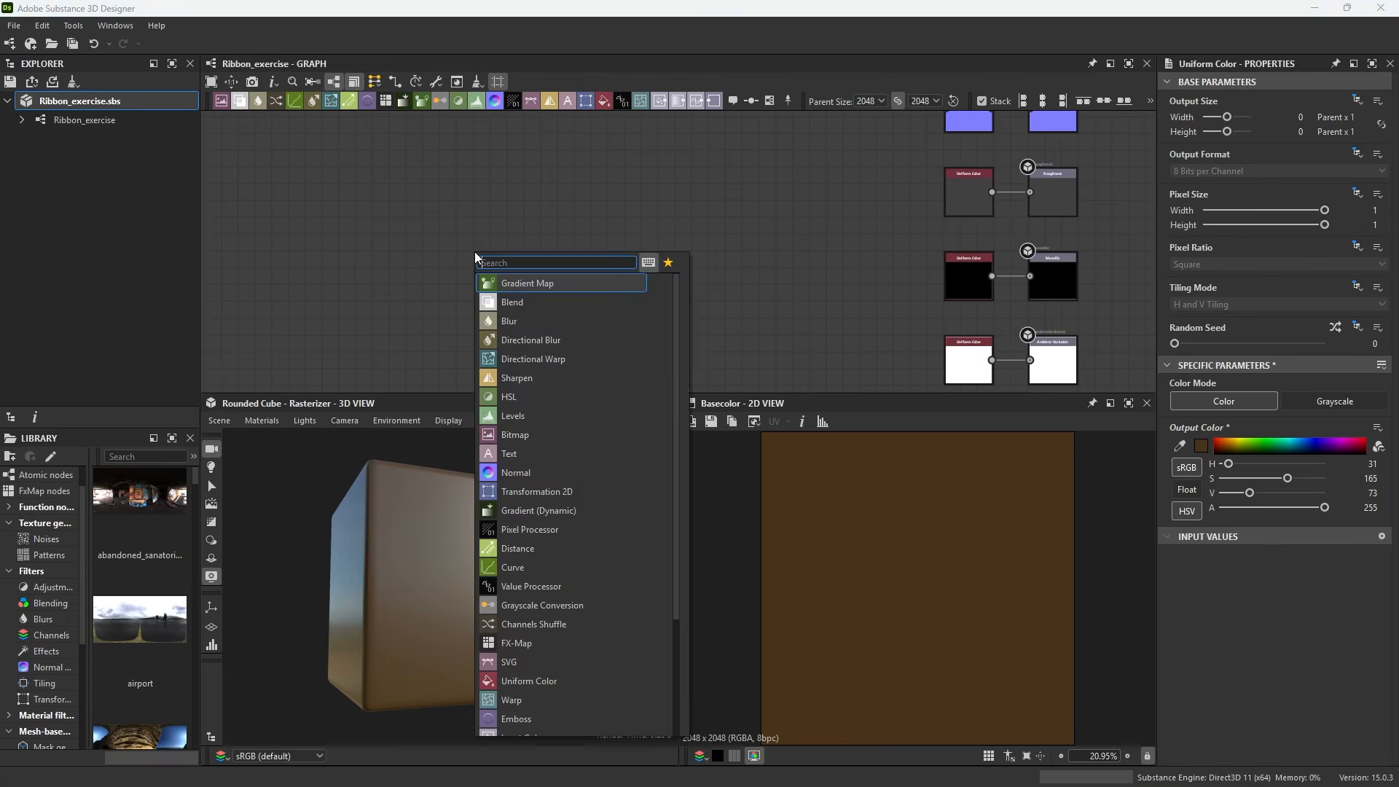
text(gradient)
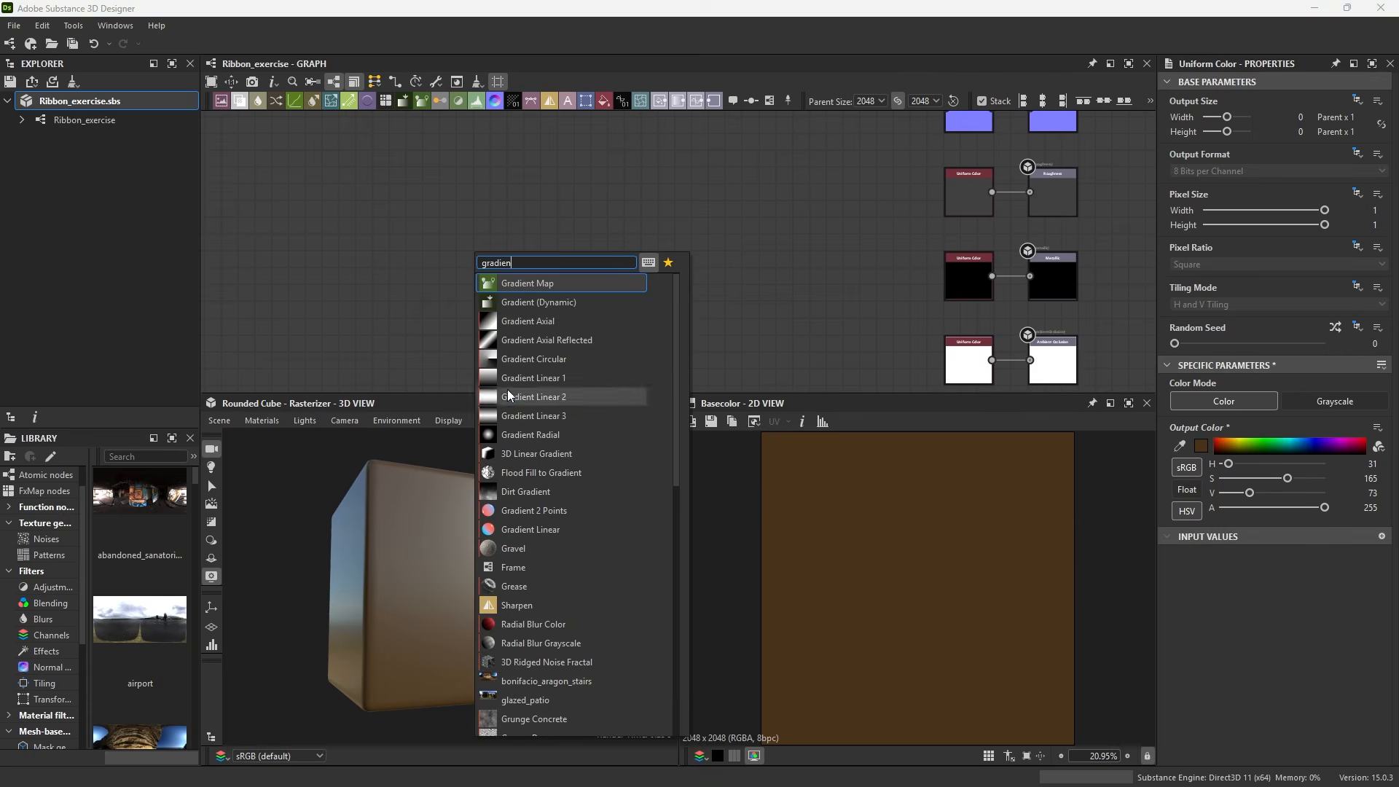
click(508, 395)
Add a Histogram Scan node connected after the Gradient Linear 2 node
scroll(514, 276, up, 2)
key(space)
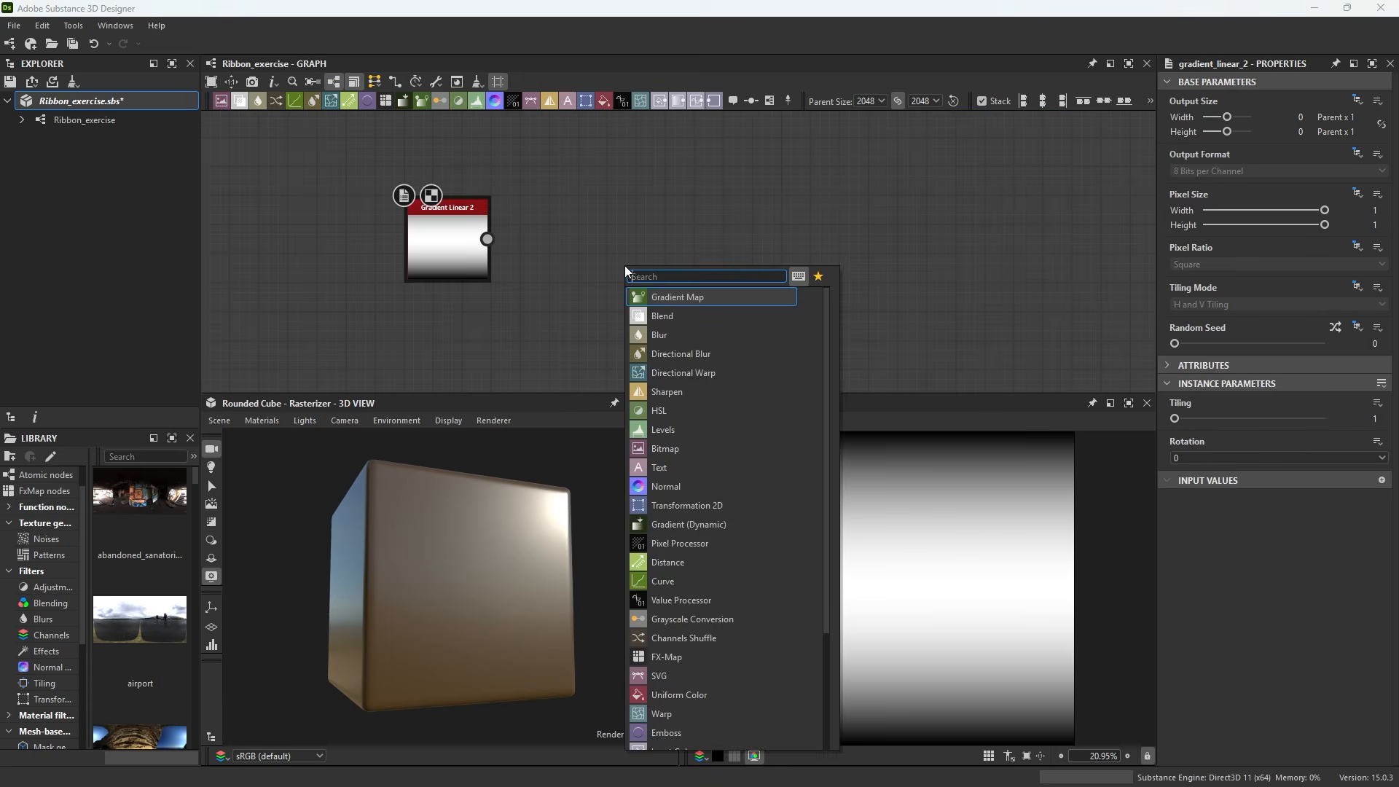
text(his)
click(682, 316)
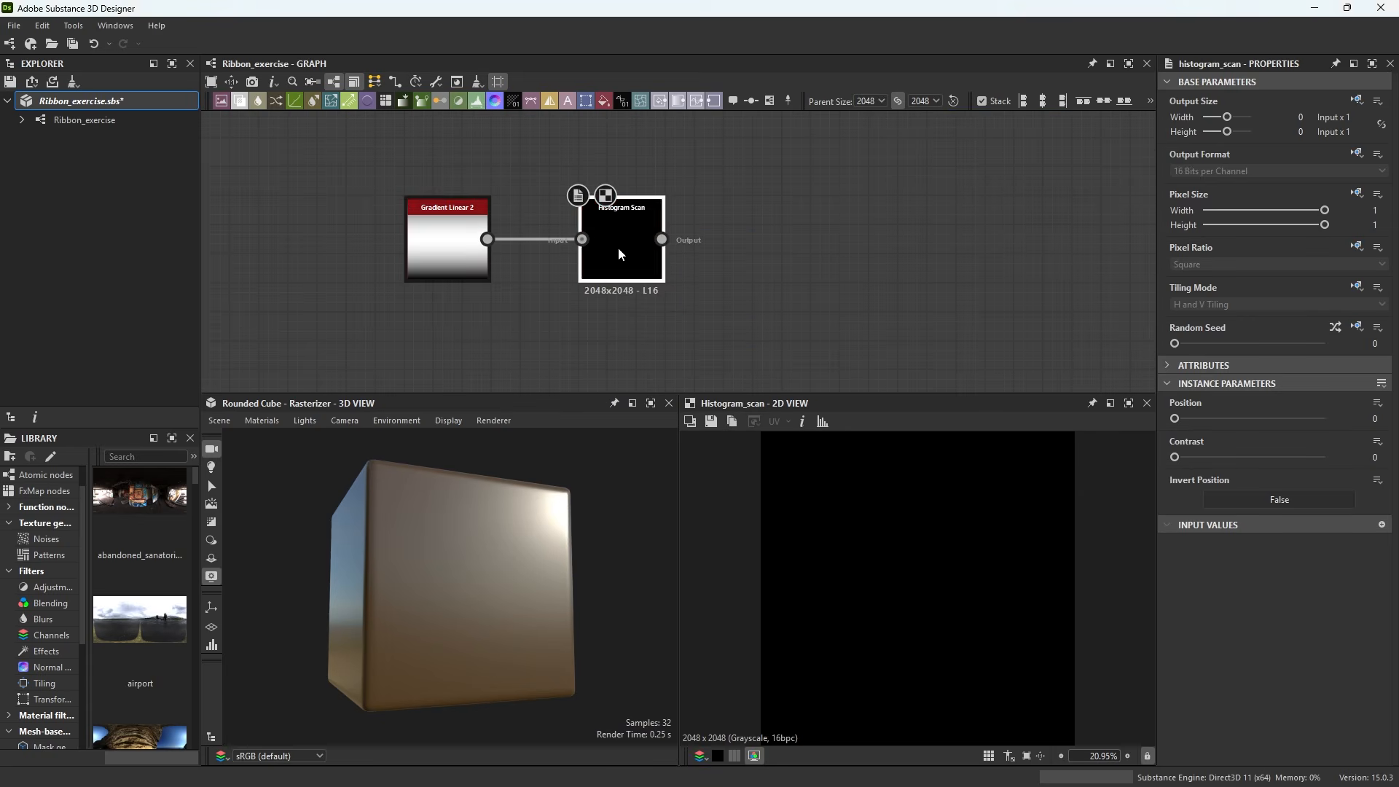
Set the Histogram Scan's Position to 0.16 and Contrast to 0.82
drag(1216, 419, 1253, 458)
drag(1212, 420, 1200, 420)
drag(1253, 457, 1297, 457)
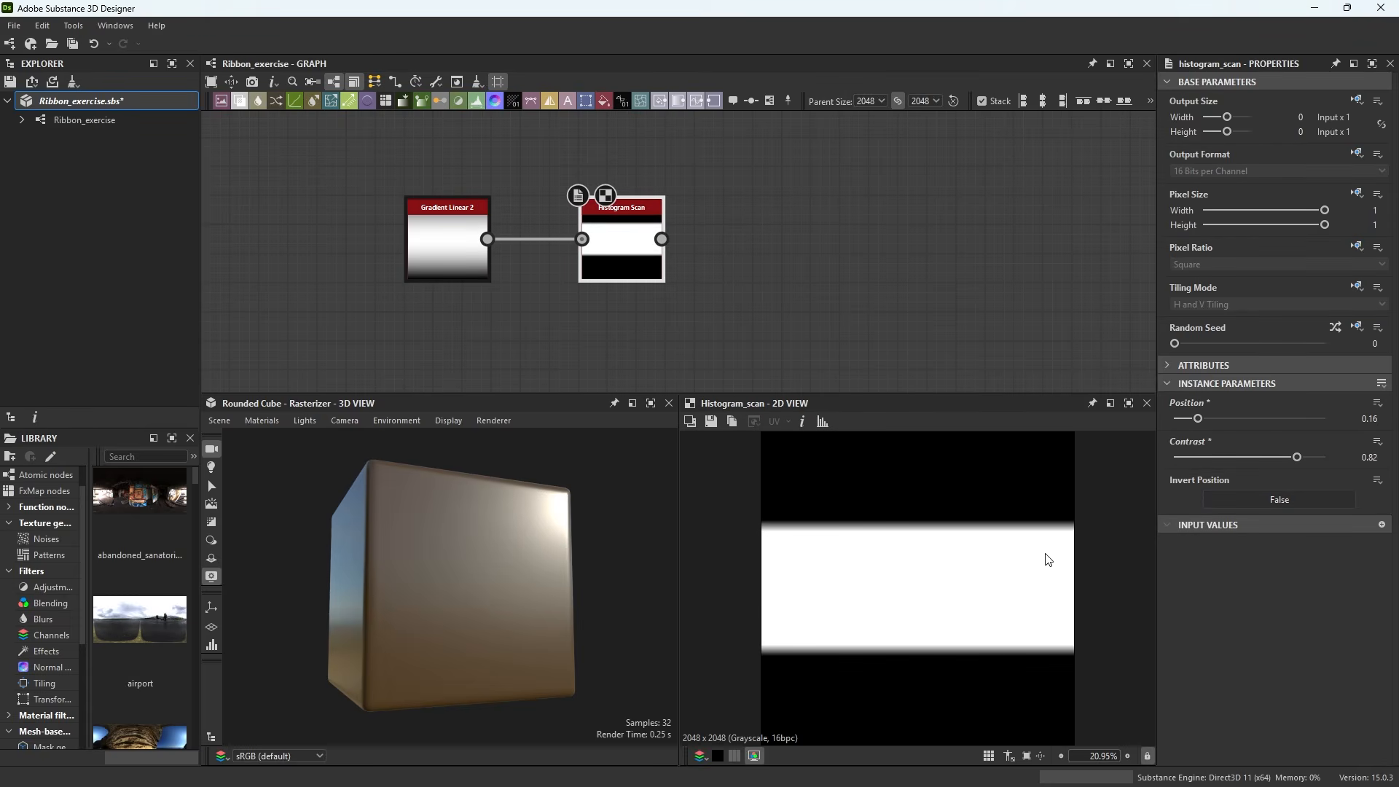
Connect the Histogram Scan output to the Normal node's input
scroll(678, 241, down, 5)
middle_drag(681, 241, 622, 271)
drag(609, 266, 836, 180)
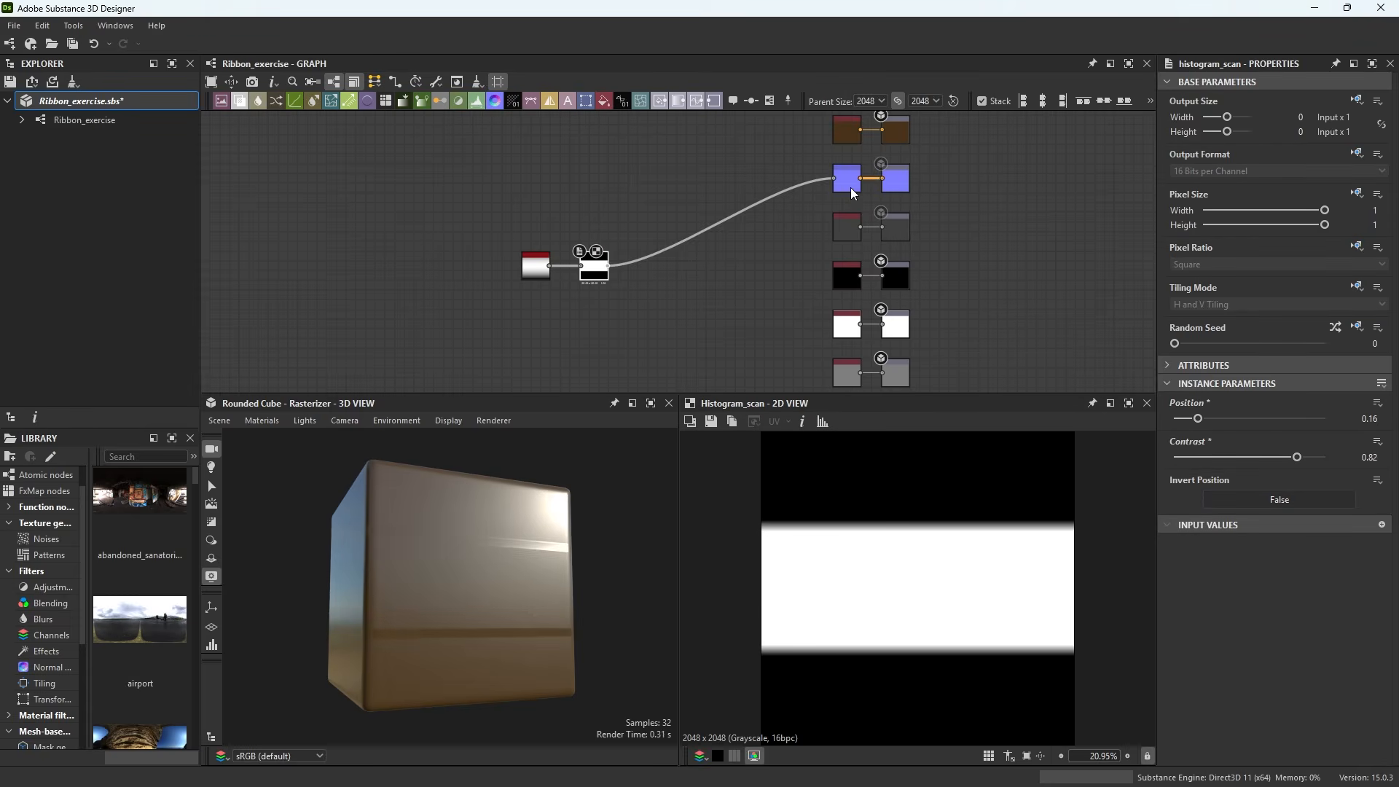
Set the Normal node's Intensity to 10
double_click(851, 187)
drag(1380, 403, 1336, 407)
text(10)
key(Return)
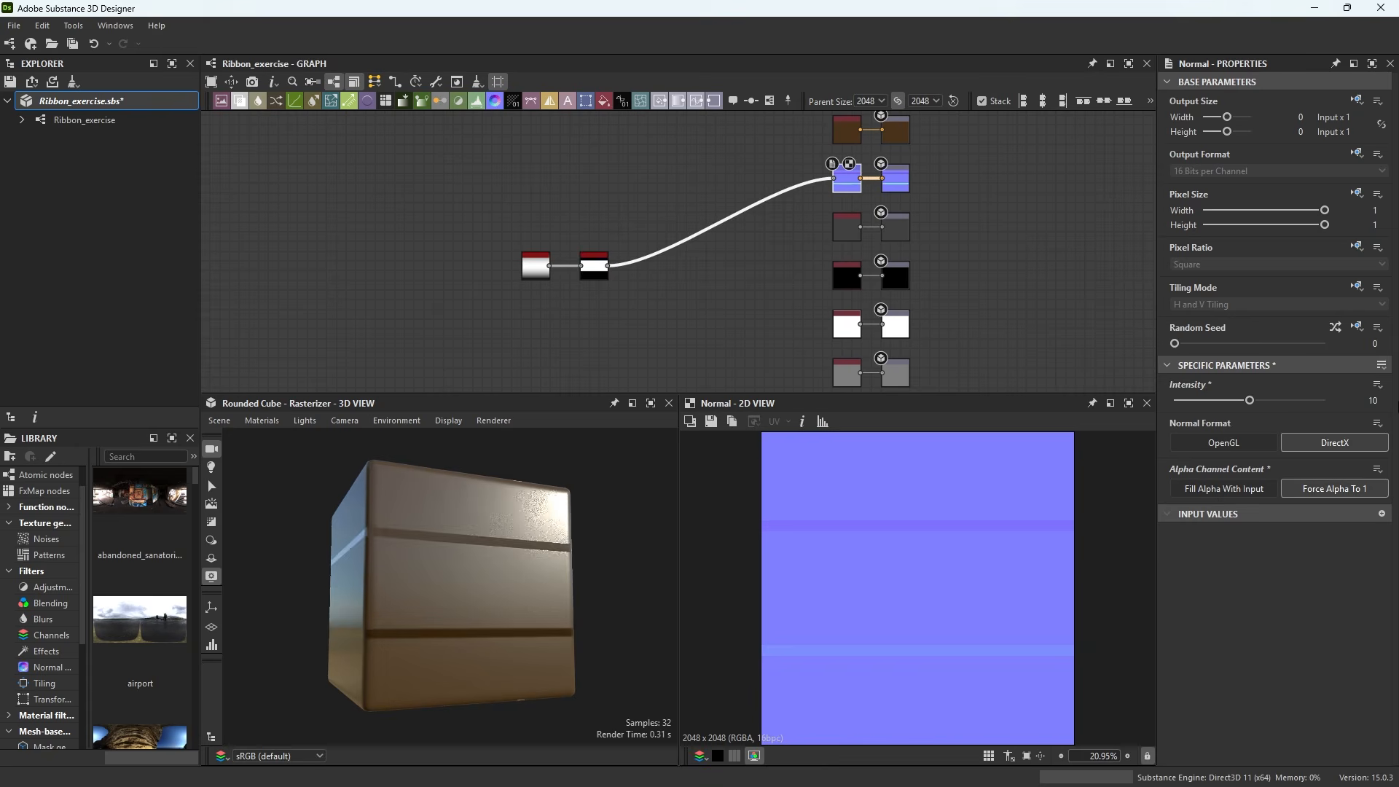
Connect the Histogram Scan to the Height output, deleting the uniform color node that fed it
middle_drag(688, 338, 641, 238)
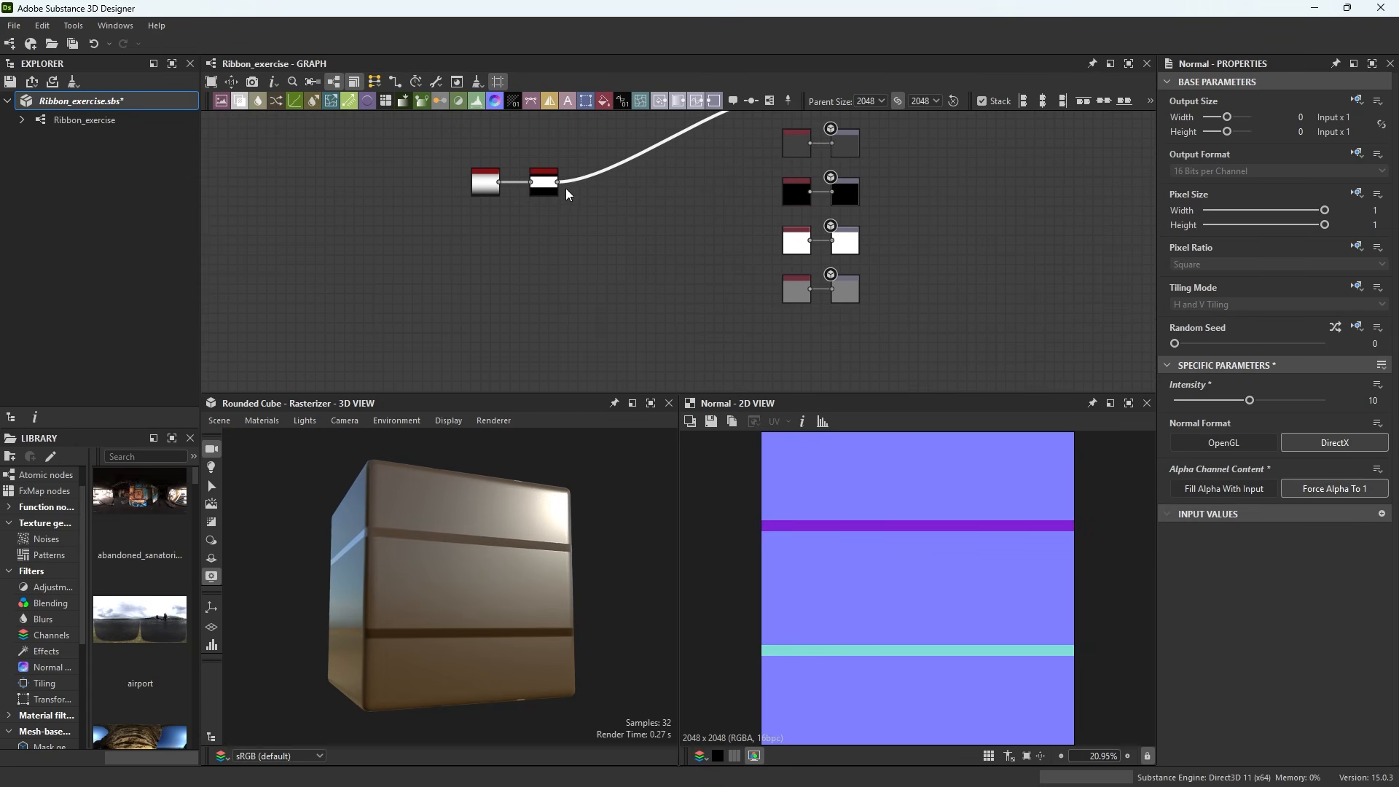
drag(556, 185, 832, 290)
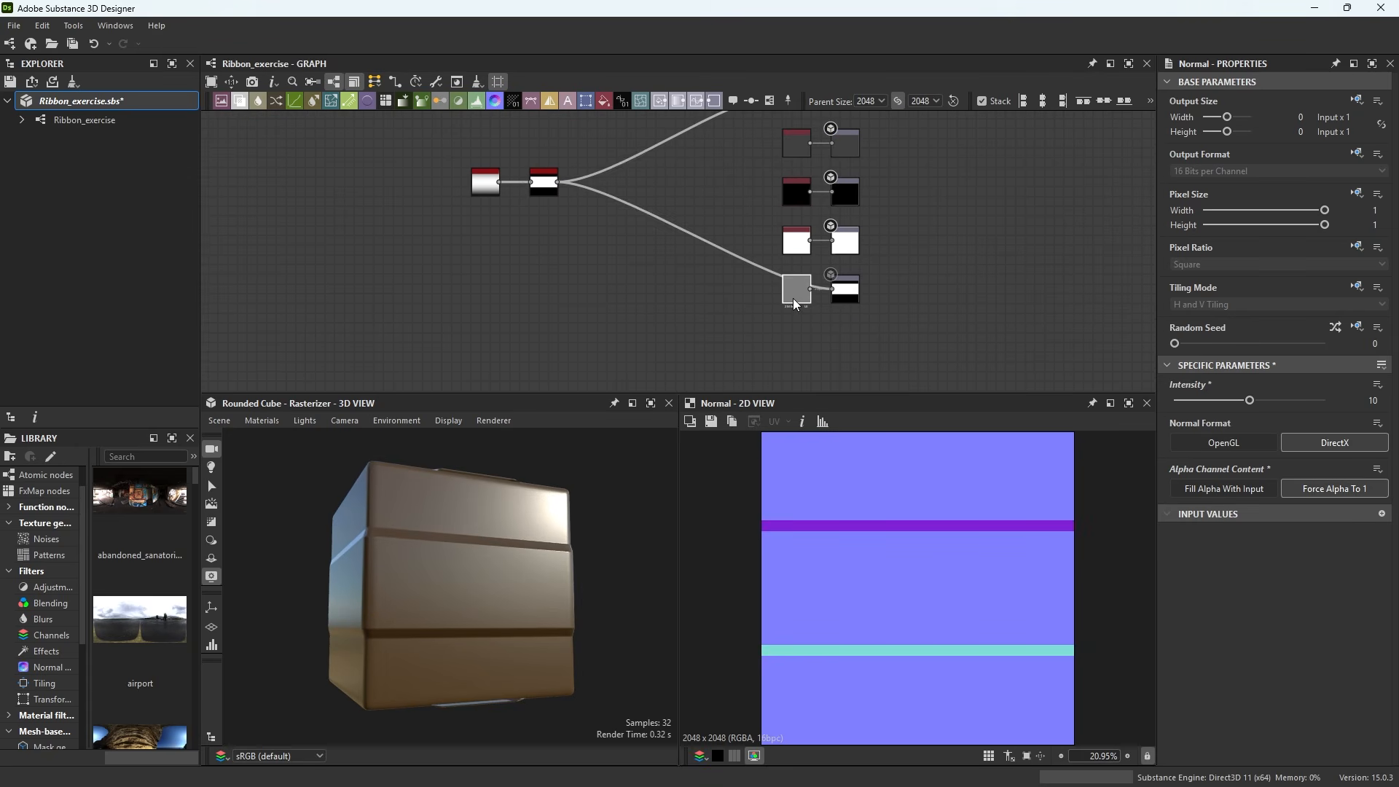
click(793, 298)
key(Delete)
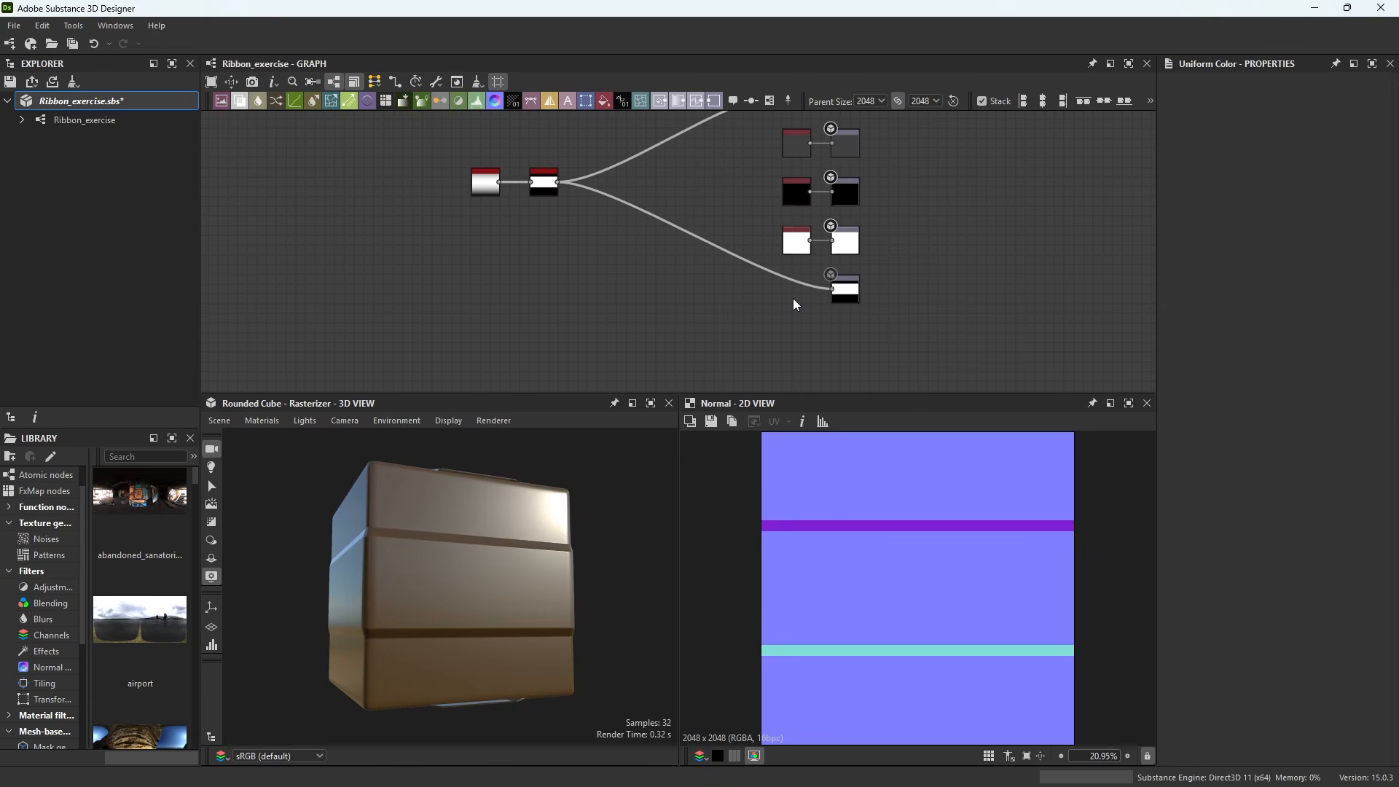
Insert a Levels node fed by the Histogram Scan and switch its parameters to slider mode
key(space)
text(le)
click(813, 324)
scroll(814, 324, up, 3)
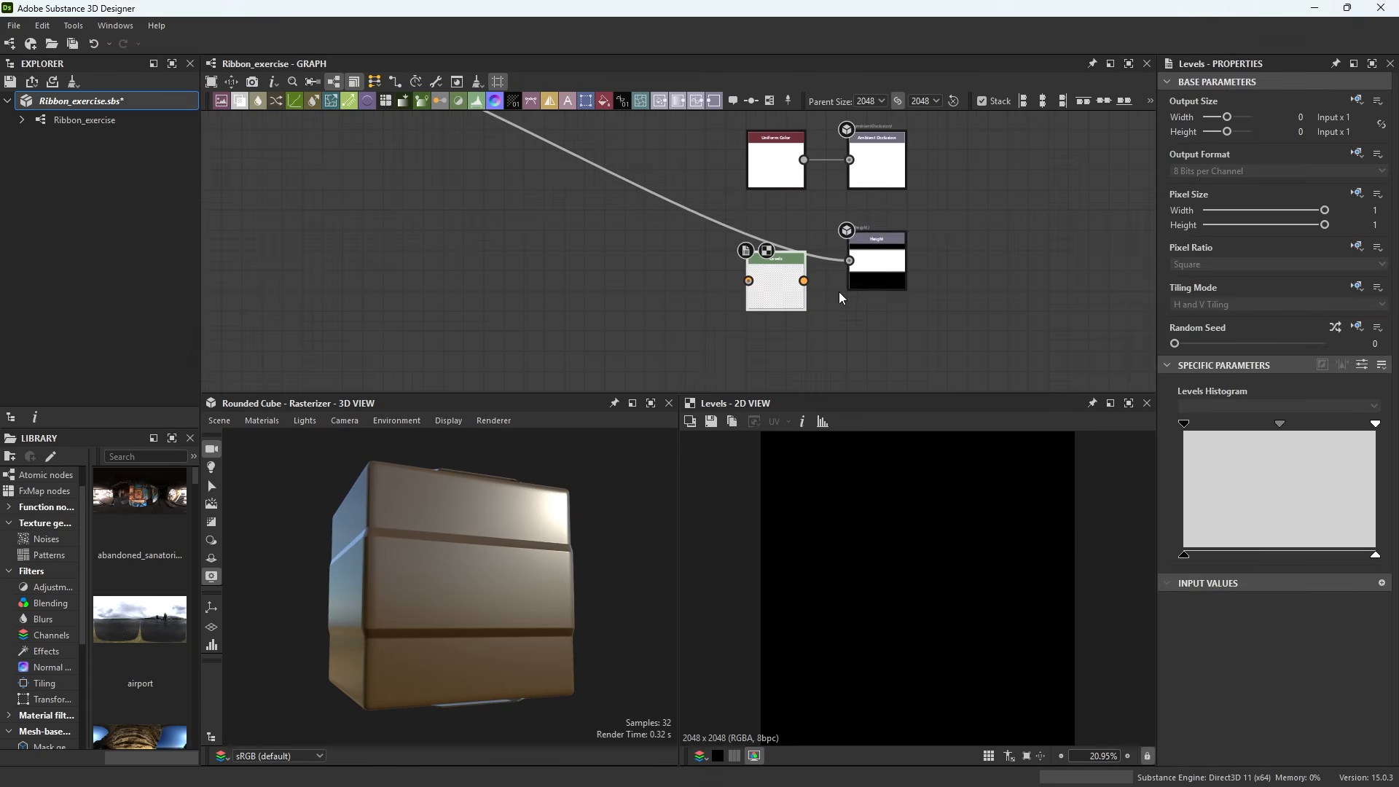
ctrl+drag(849, 261, 752, 281)
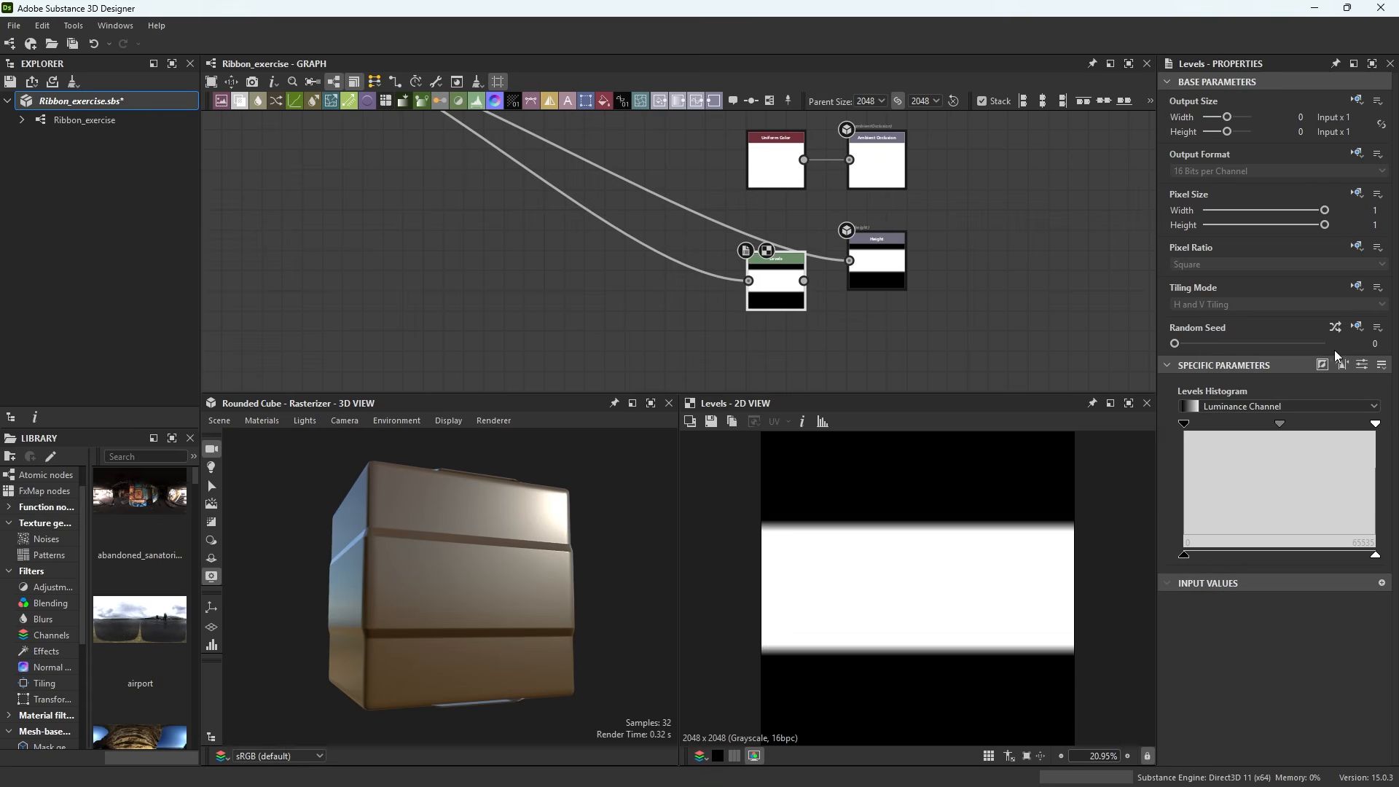
click(1362, 365)
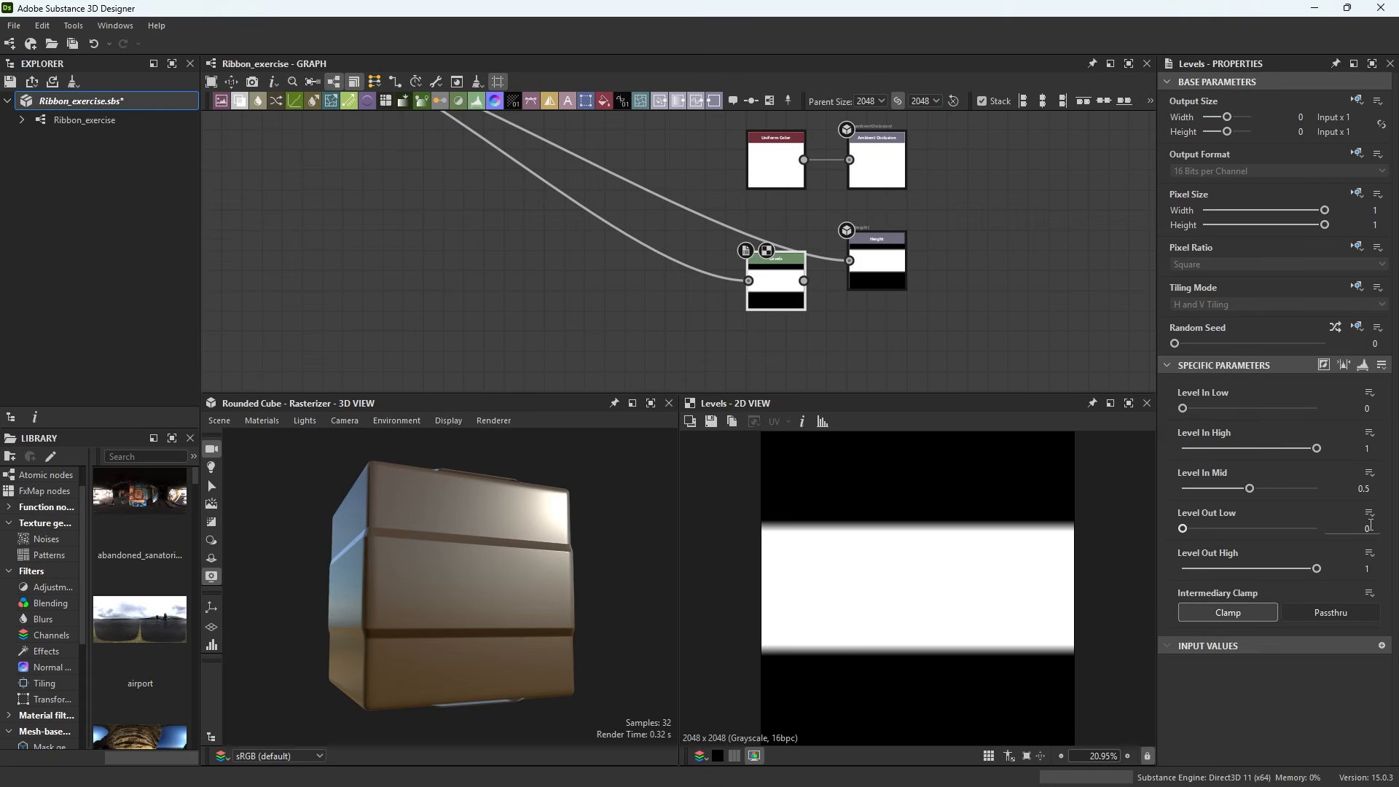
Set the Levels node's Level Out Low to 0.5 and connect it to the Height output
click(1380, 527)
text(.5)
key(Return)
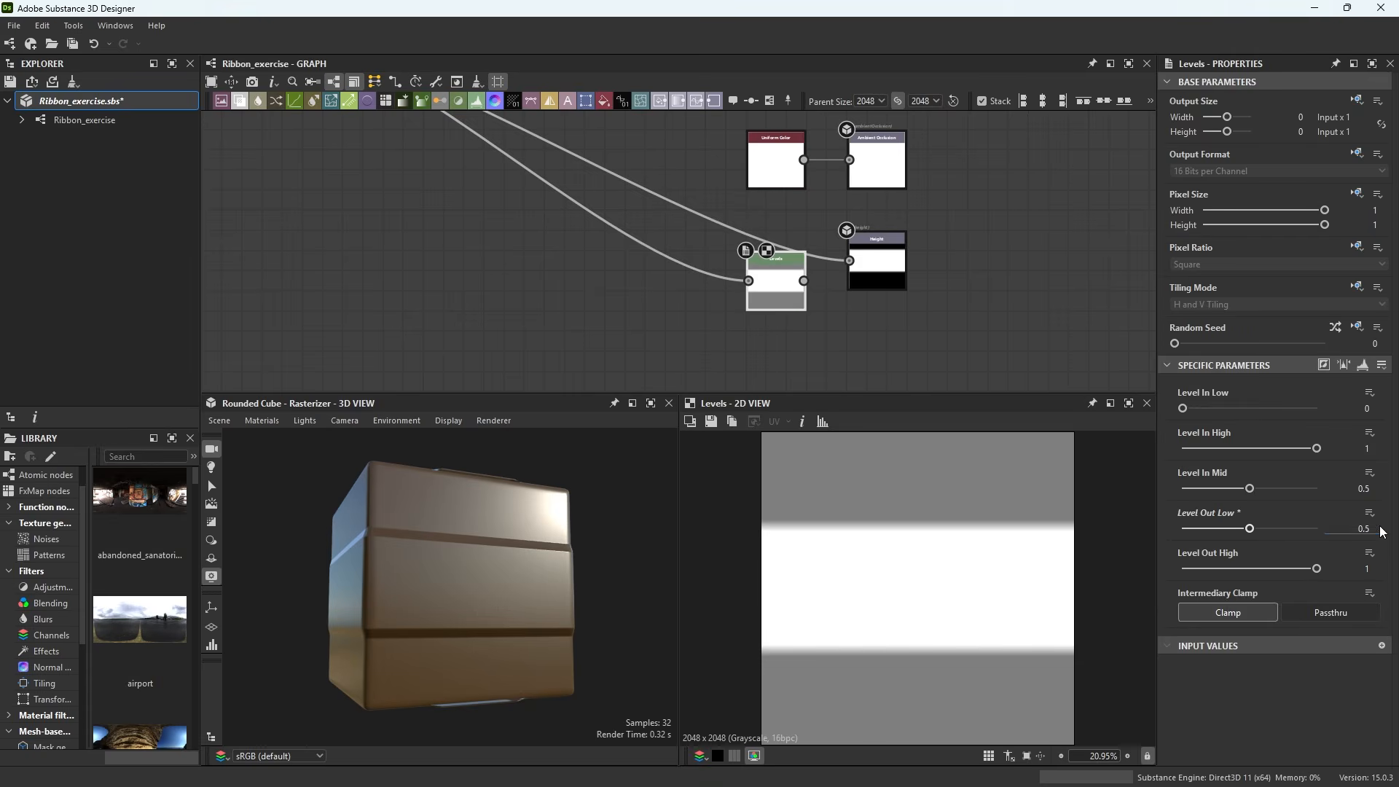
drag(804, 281, 849, 261)
drag(777, 297, 760, 280)
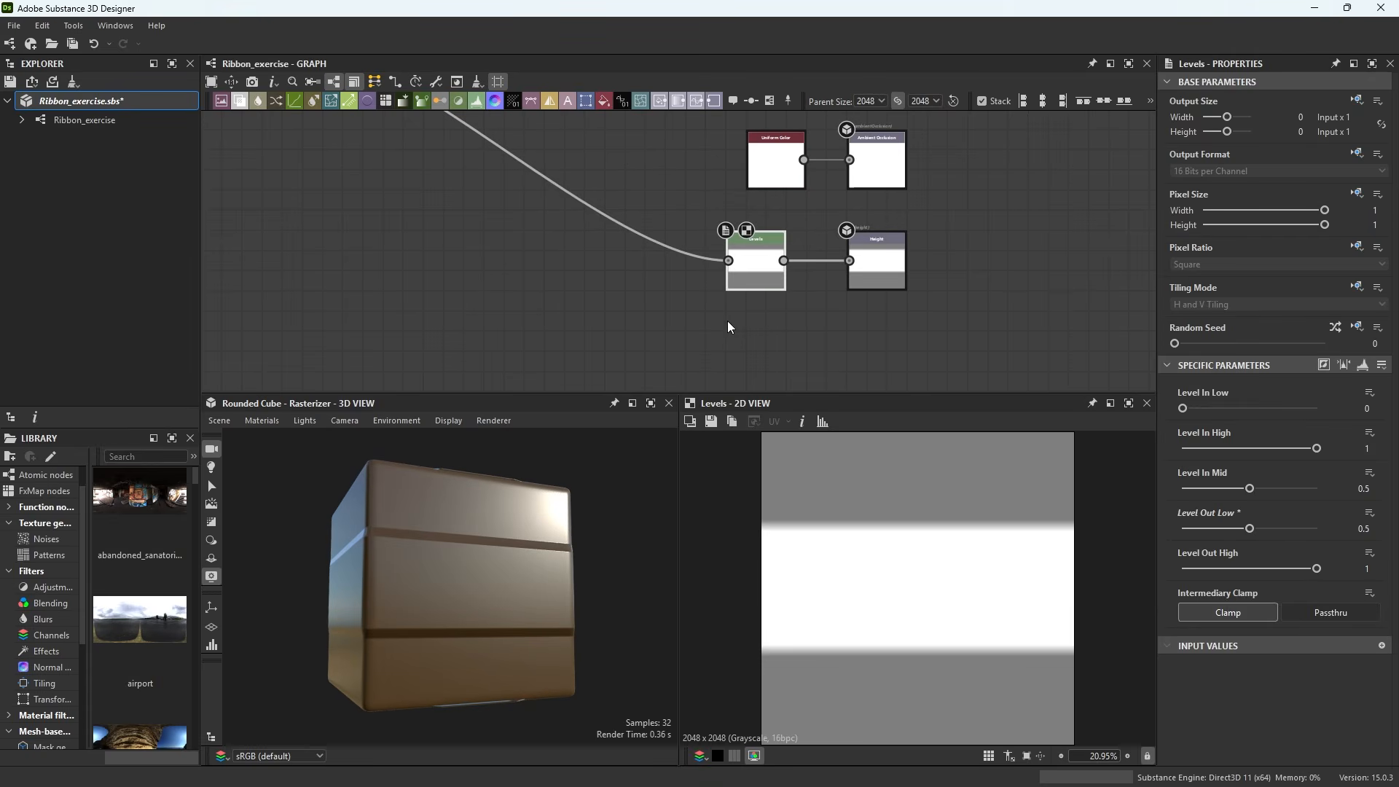
Inspect the ribbon in Painter using the normal channel and Normal+Height+Mesh views
drag(453, 588, 490, 595)
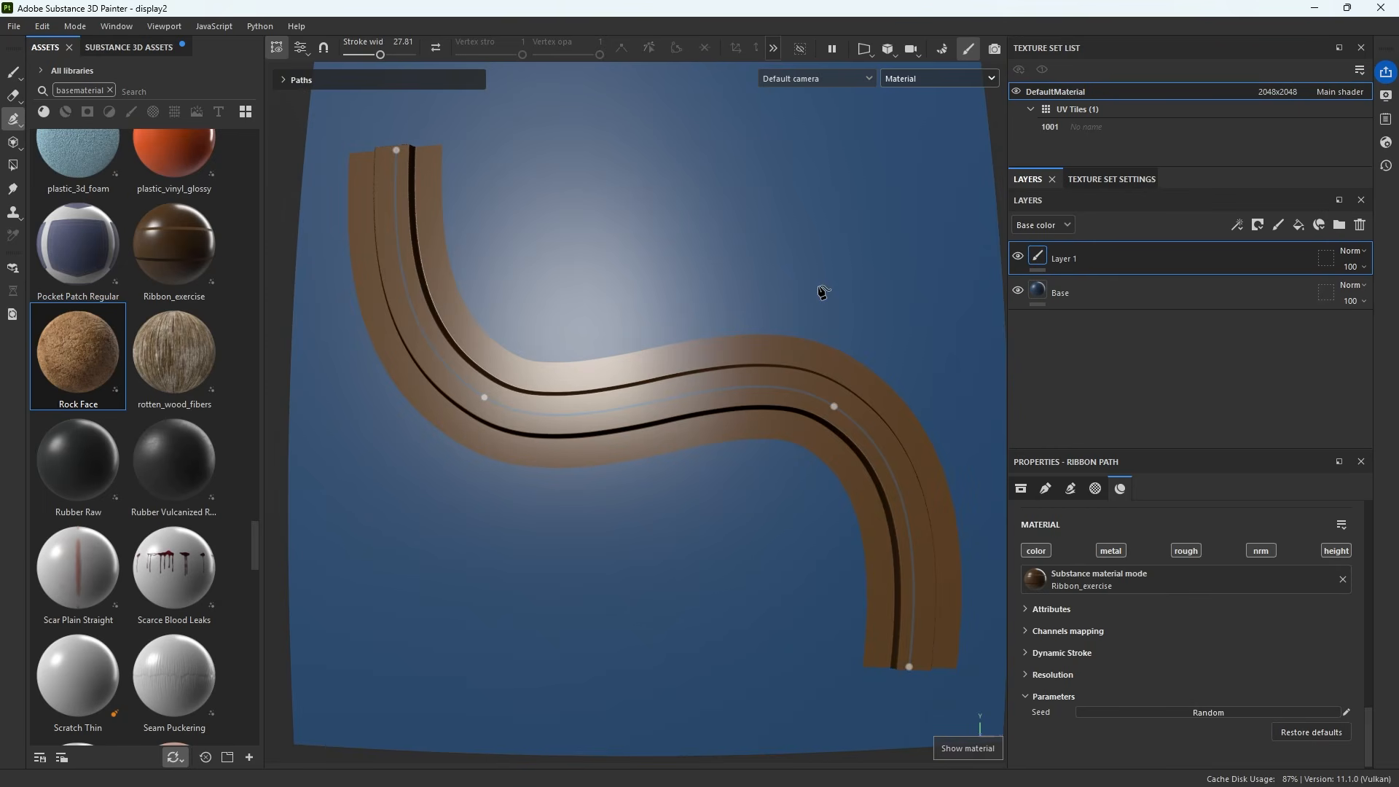
alt+drag(808, 323, 781, 444)
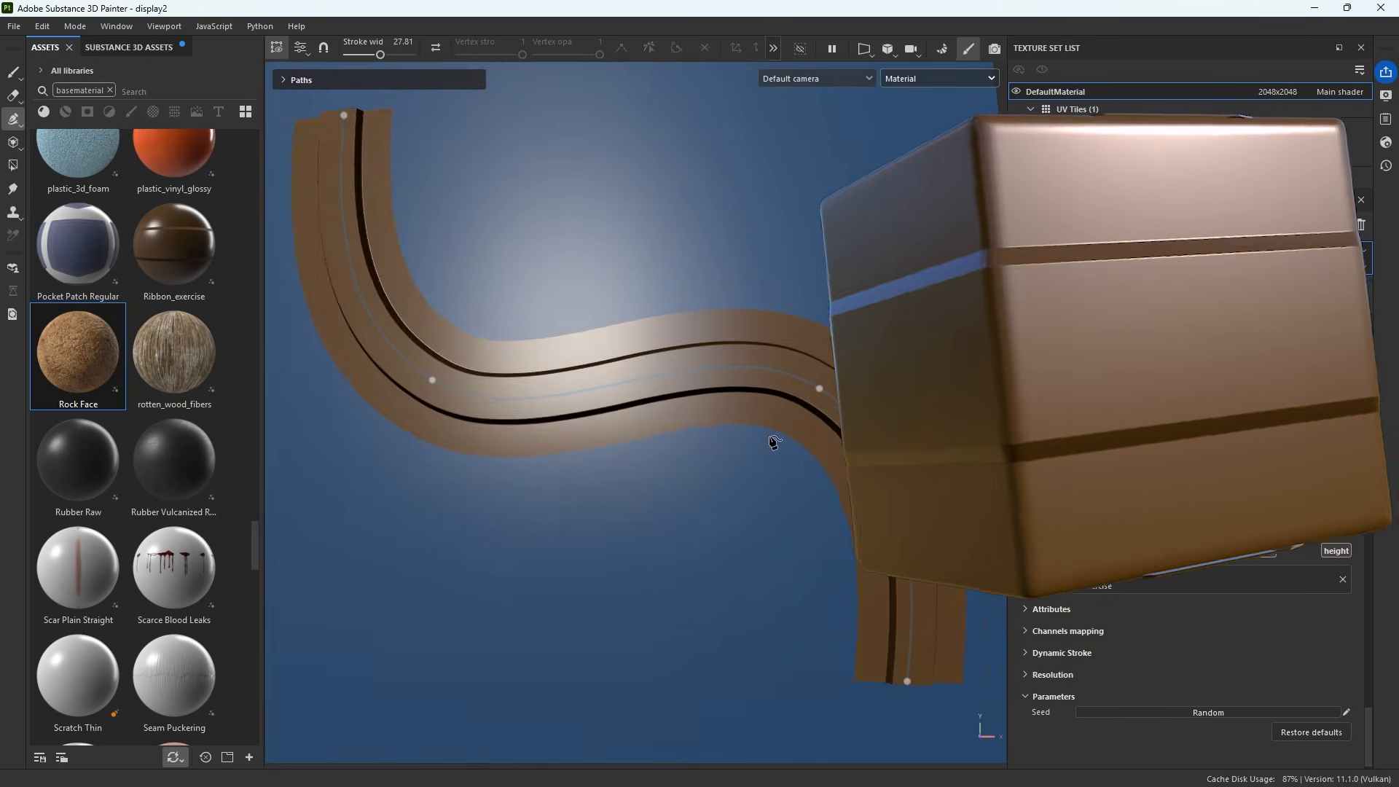
mouse_move(774, 442)
alt+mouse_down()
mouse_move(772, 343)
mouse_move(636, 391)
mouse_move(725, 379)
mouse_move(671, 391)
mouse_move(774, 408)
mouse_move(776, 440)
mouse_move(750, 434)
mouse_move(771, 456)
alt+mouse_up()
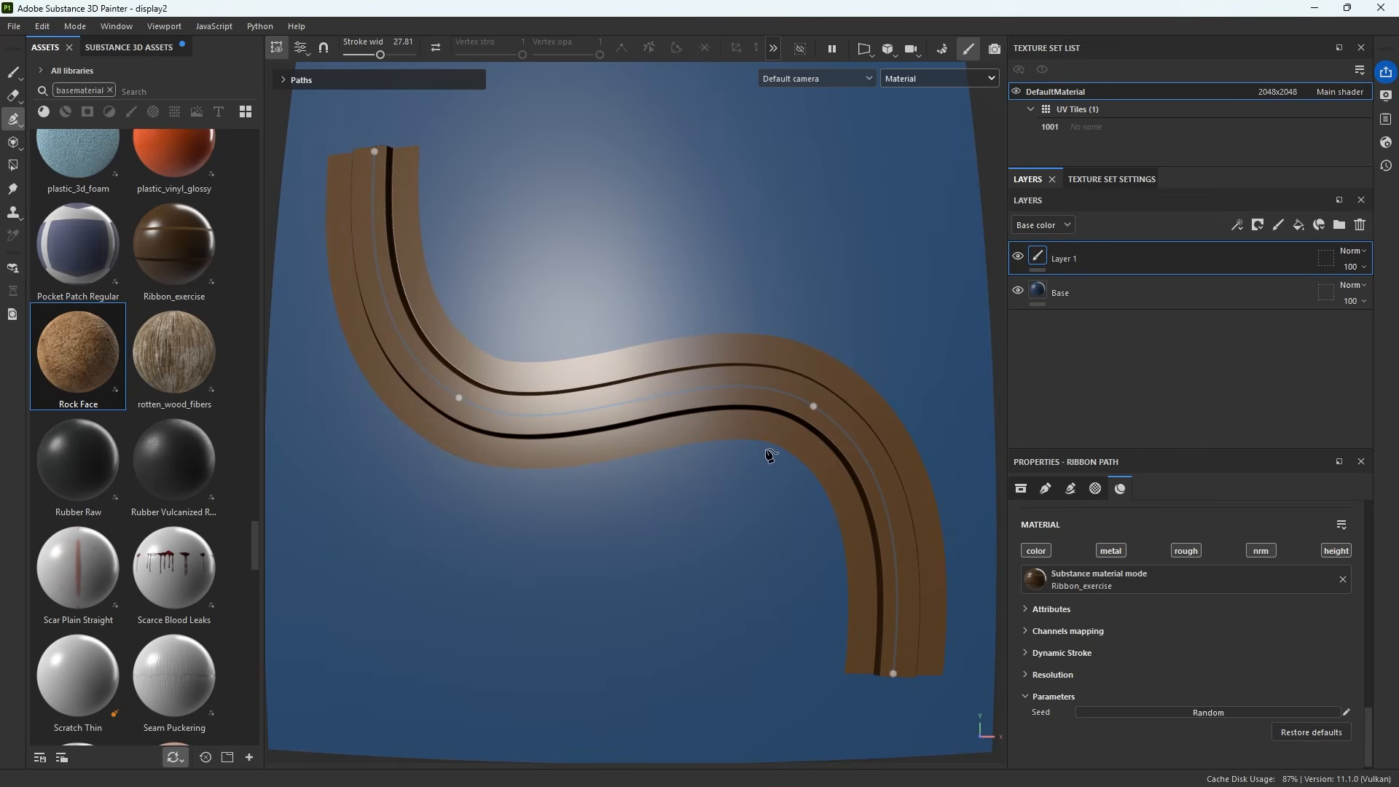
key(c)
scroll(766, 456, up, 5)
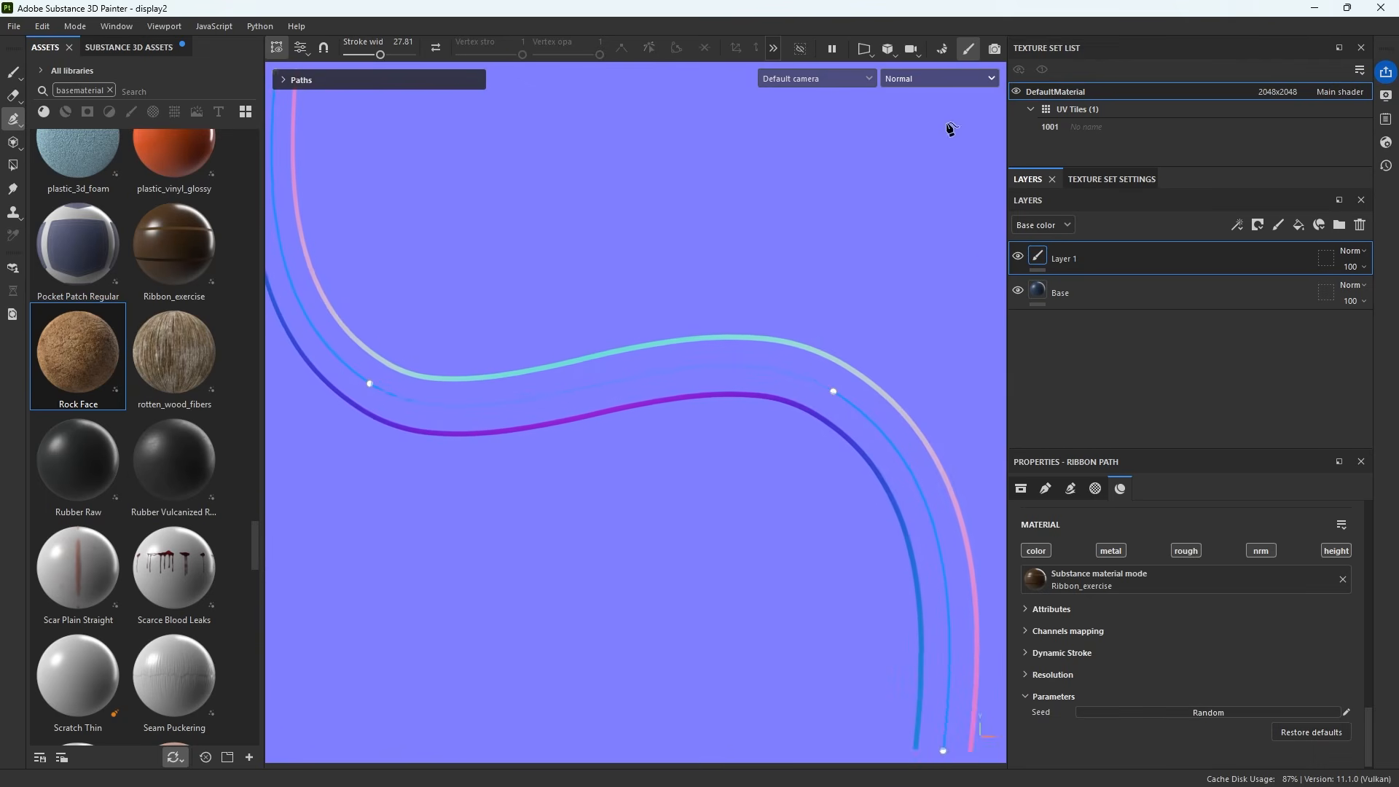
click(981, 80)
click(961, 216)
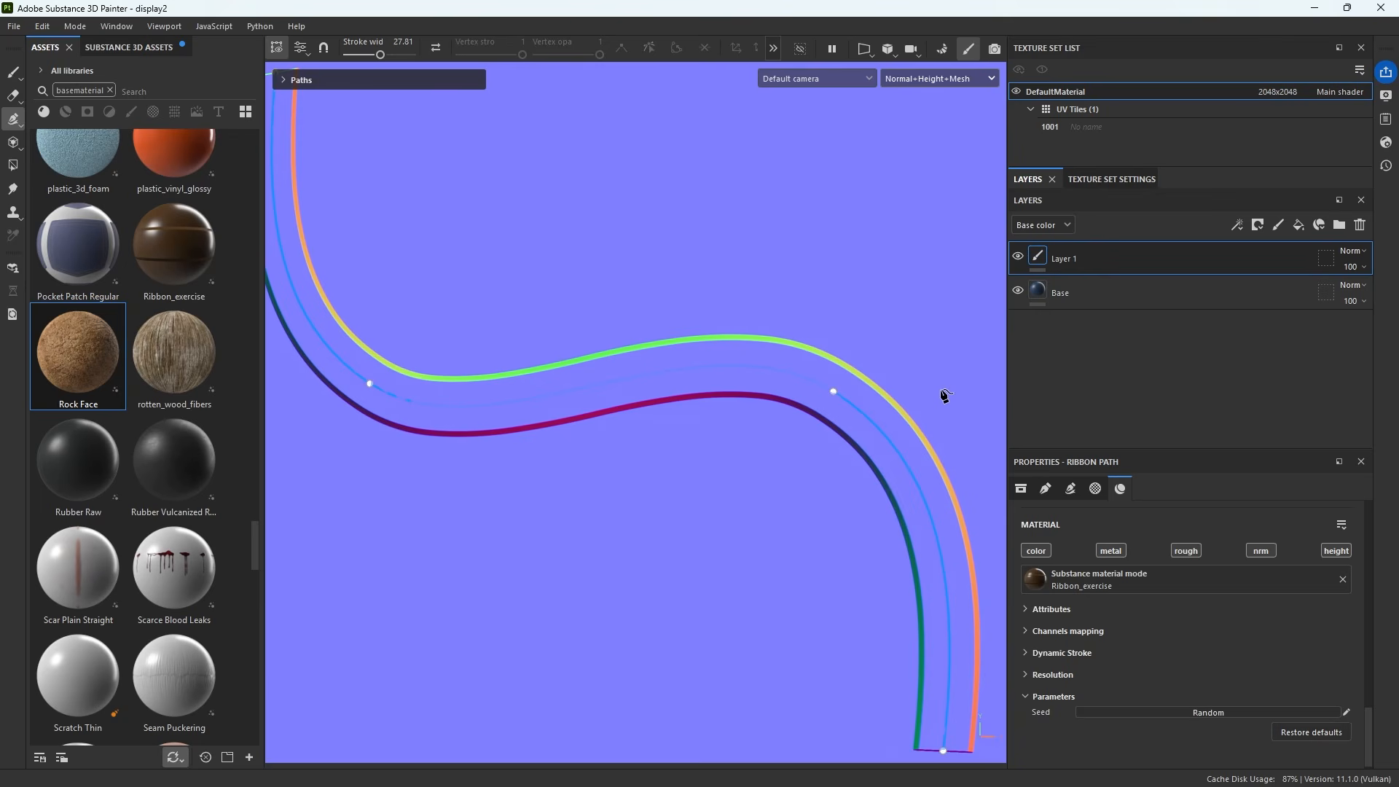
Return to the material view and disable the ribbon material's nrm channel
key(m)
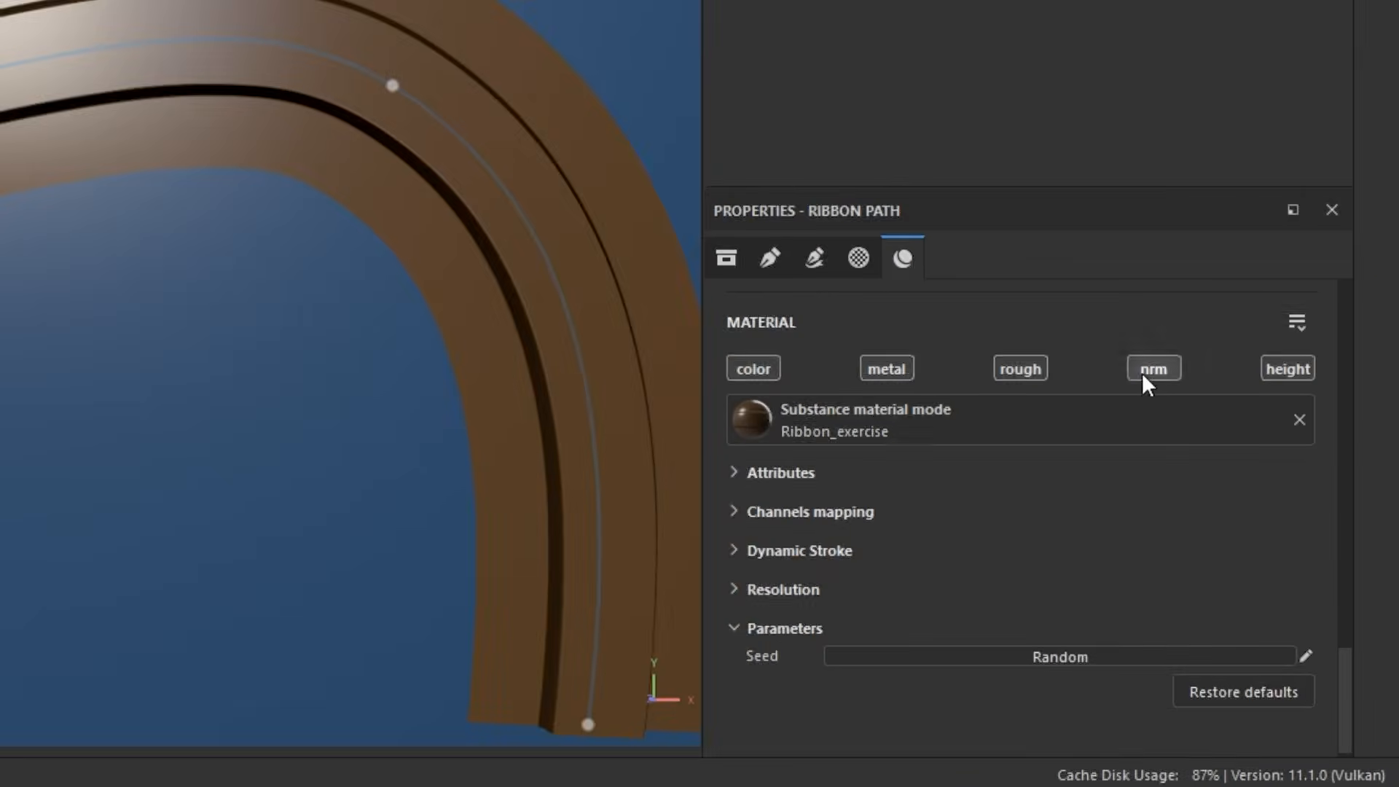
click(1299, 368)
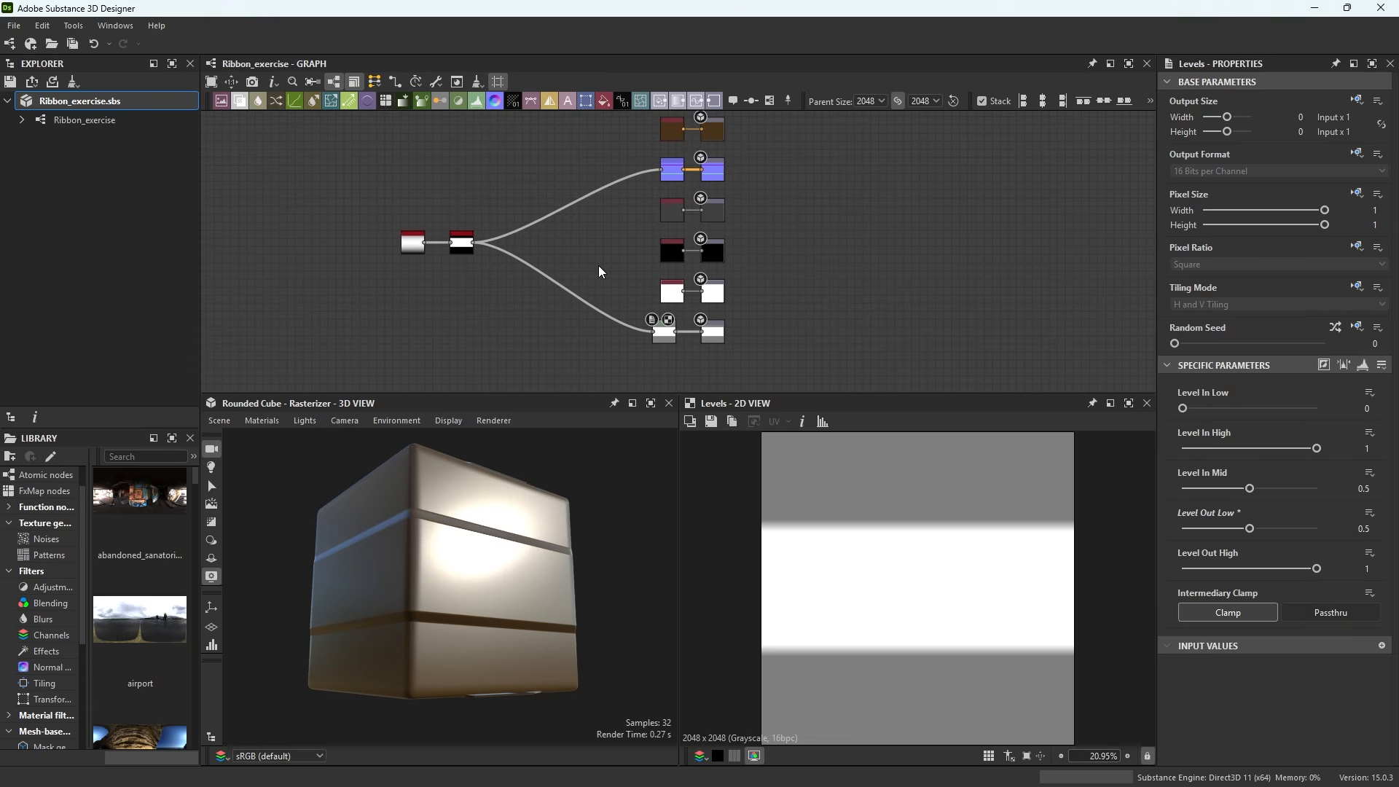
Set the Normal output node's User Data to disable=true
scroll(735, 172, up, 3)
middle_drag(735, 172, 799, 308)
scroll(719, 282, up, 3)
scroll(718, 282, up, 3)
click(798, 308)
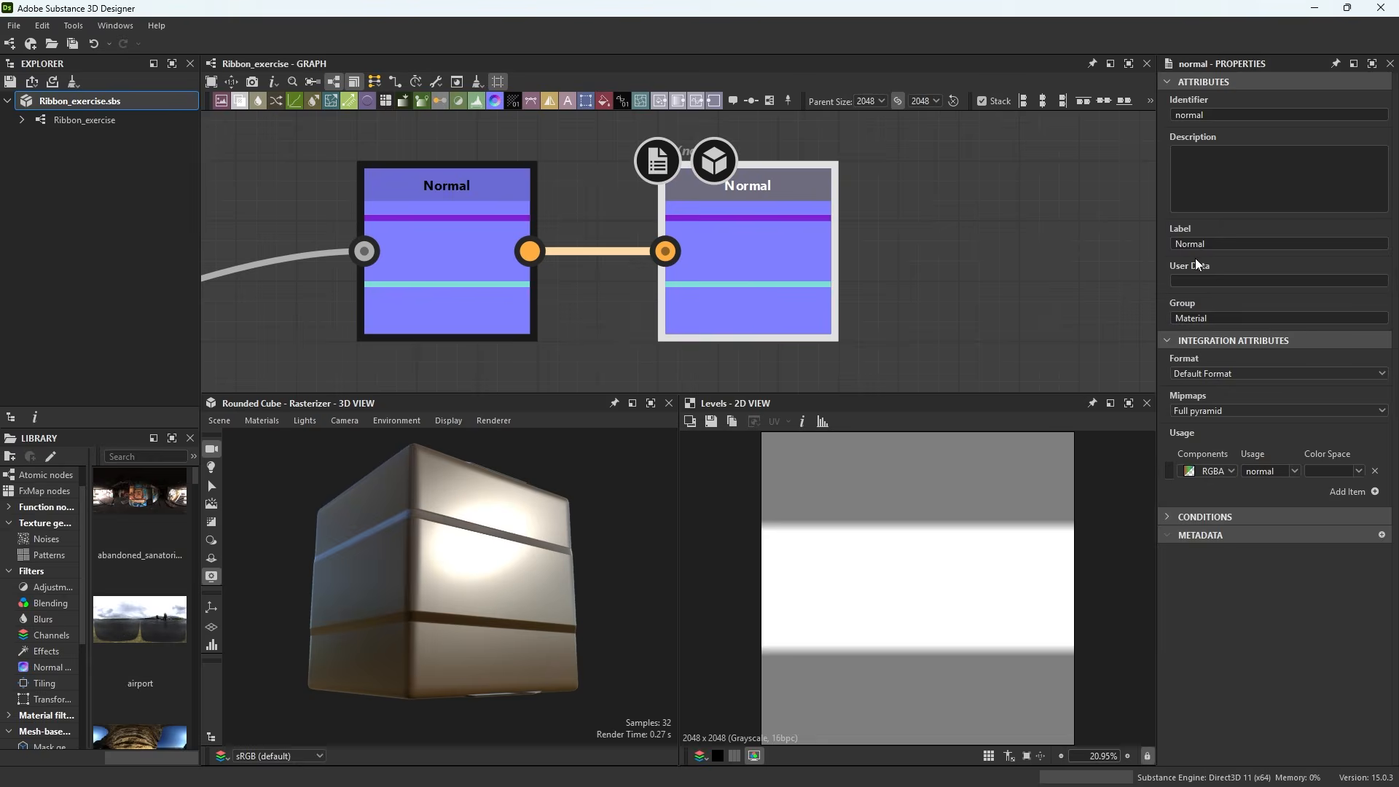
click(1194, 280)
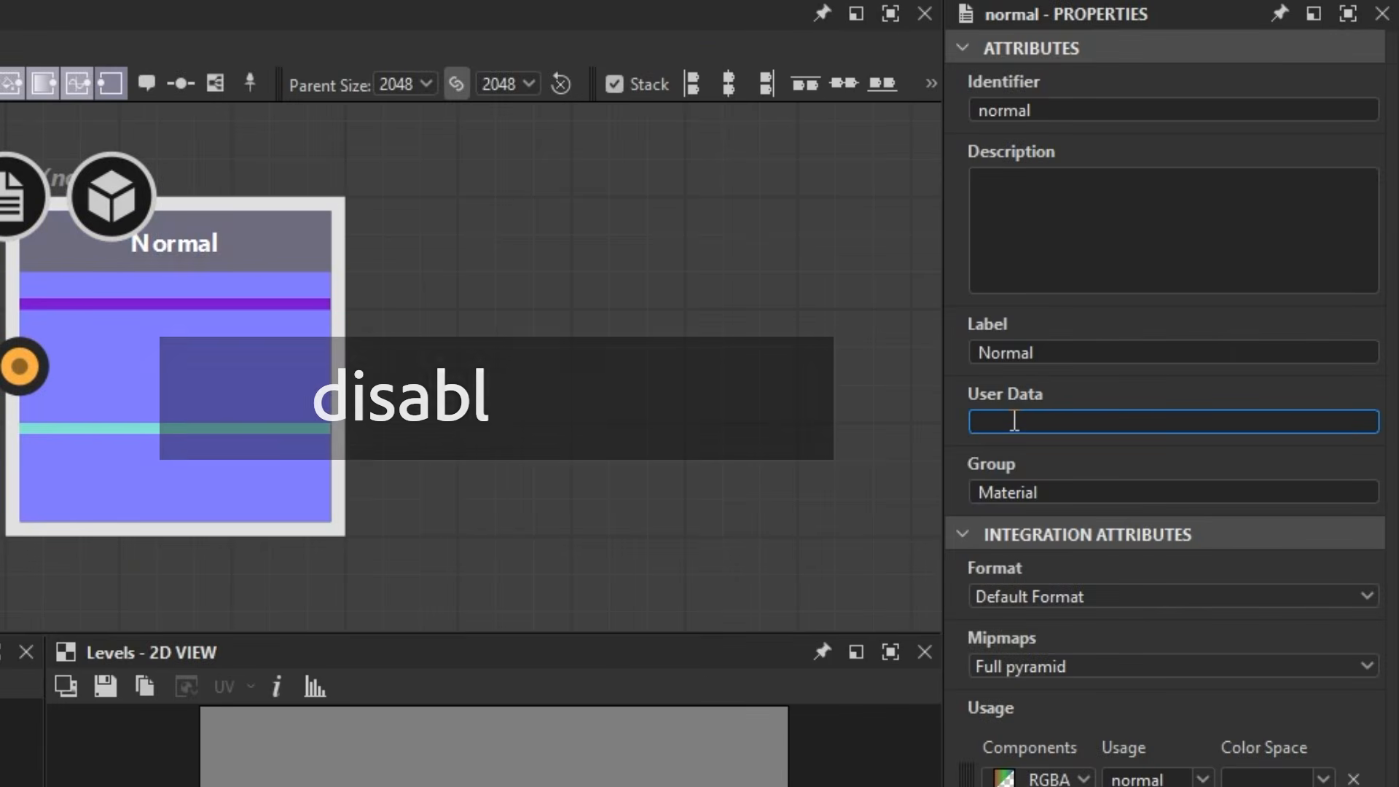
text(disable=true)
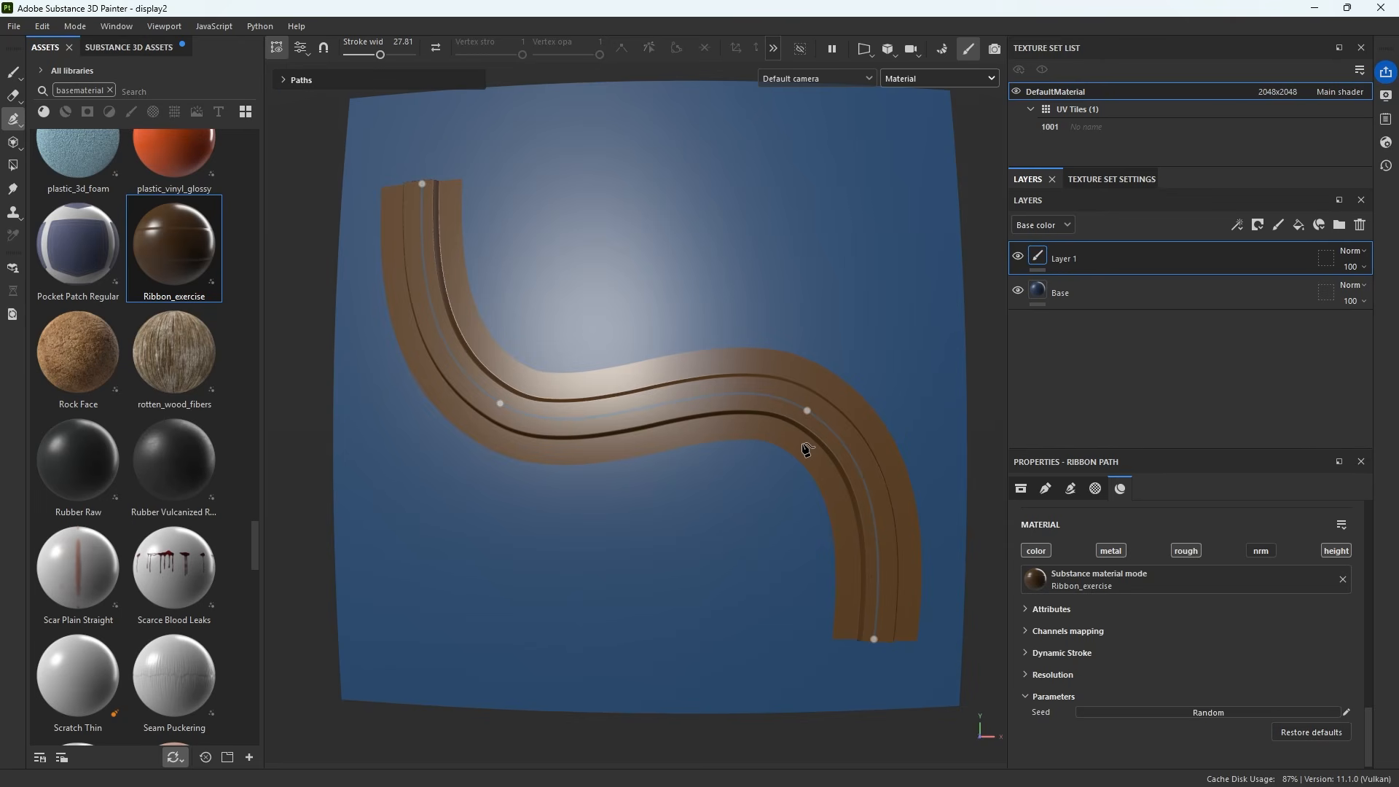
Inspect the updated ribbon up close in the Painter viewport
scroll(671, 371, up, 8)
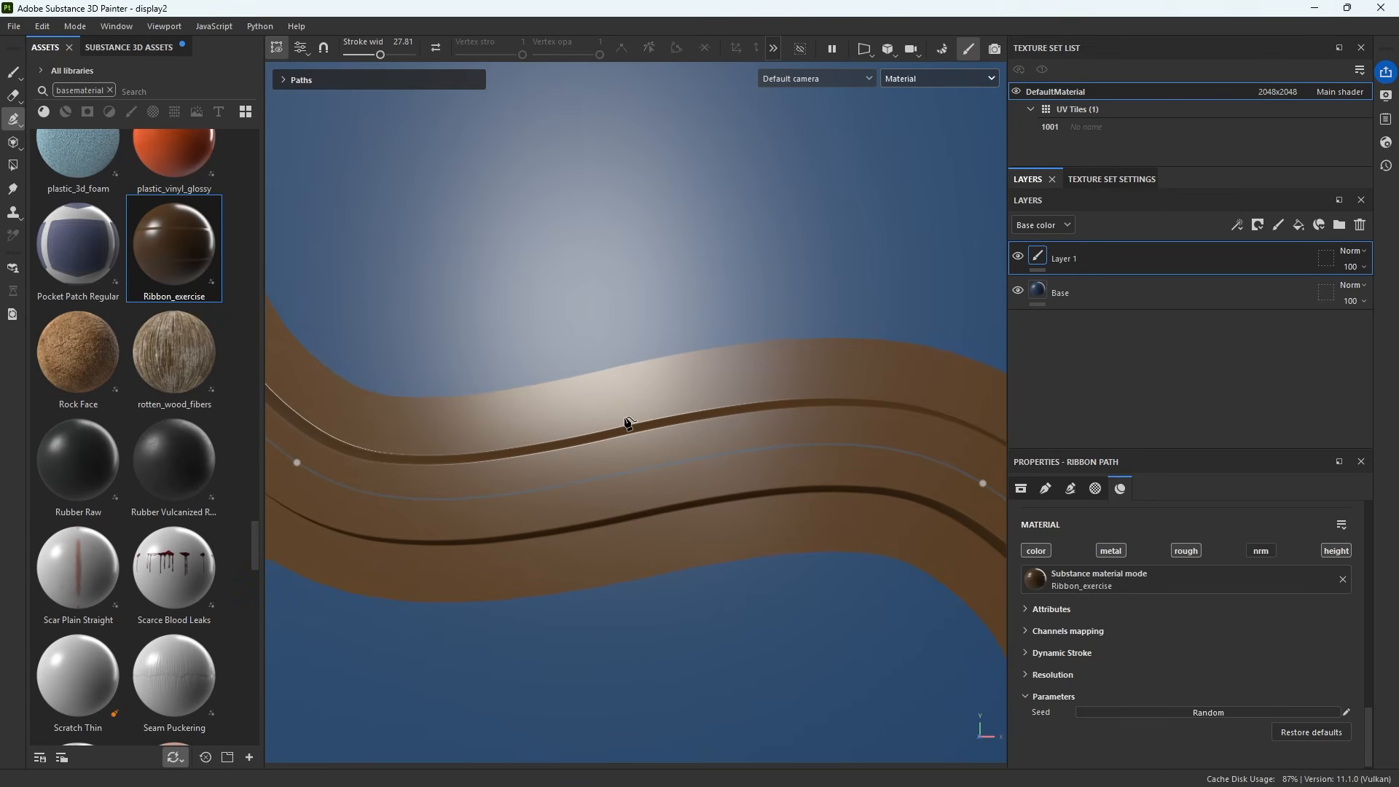
alt+drag(624, 406, 664, 315)
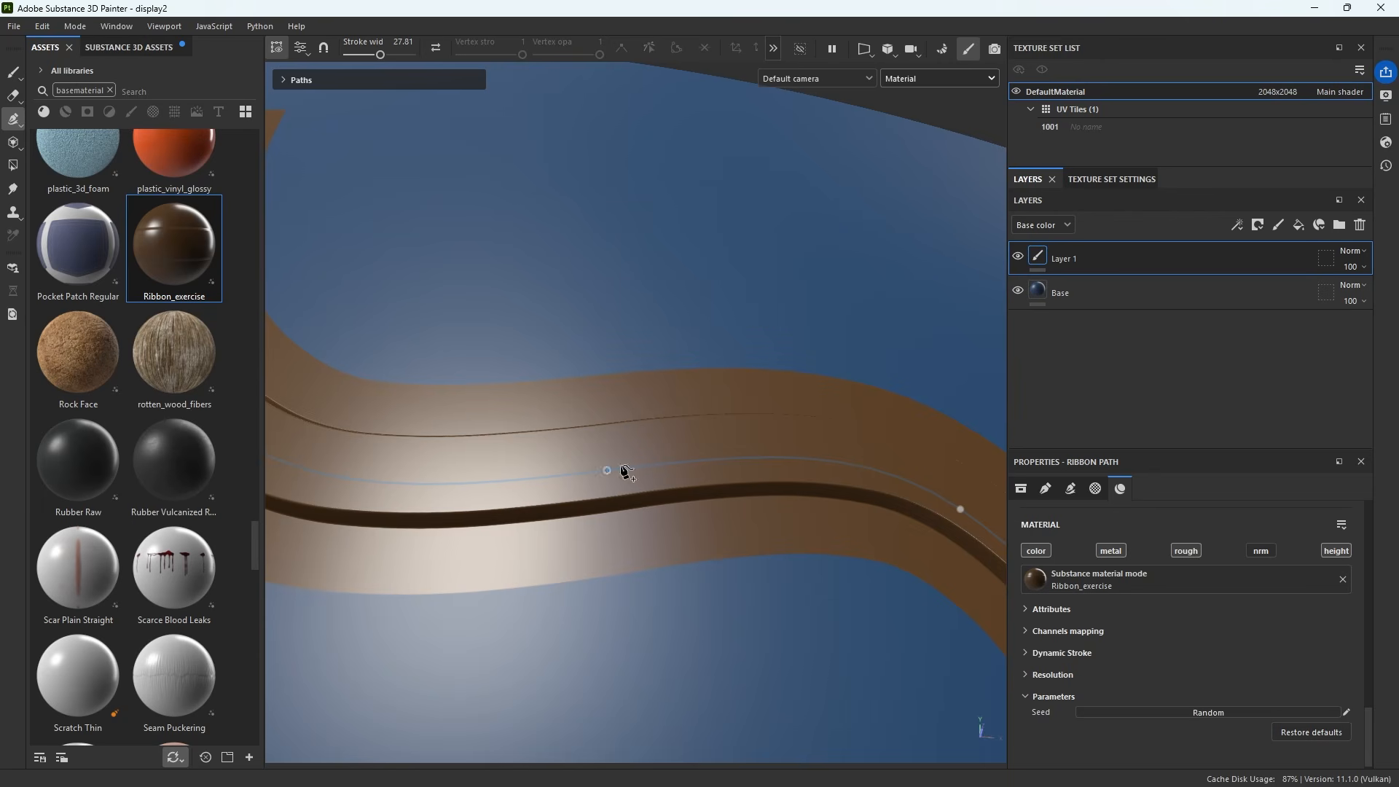
alt+drag(537, 493, 515, 574)
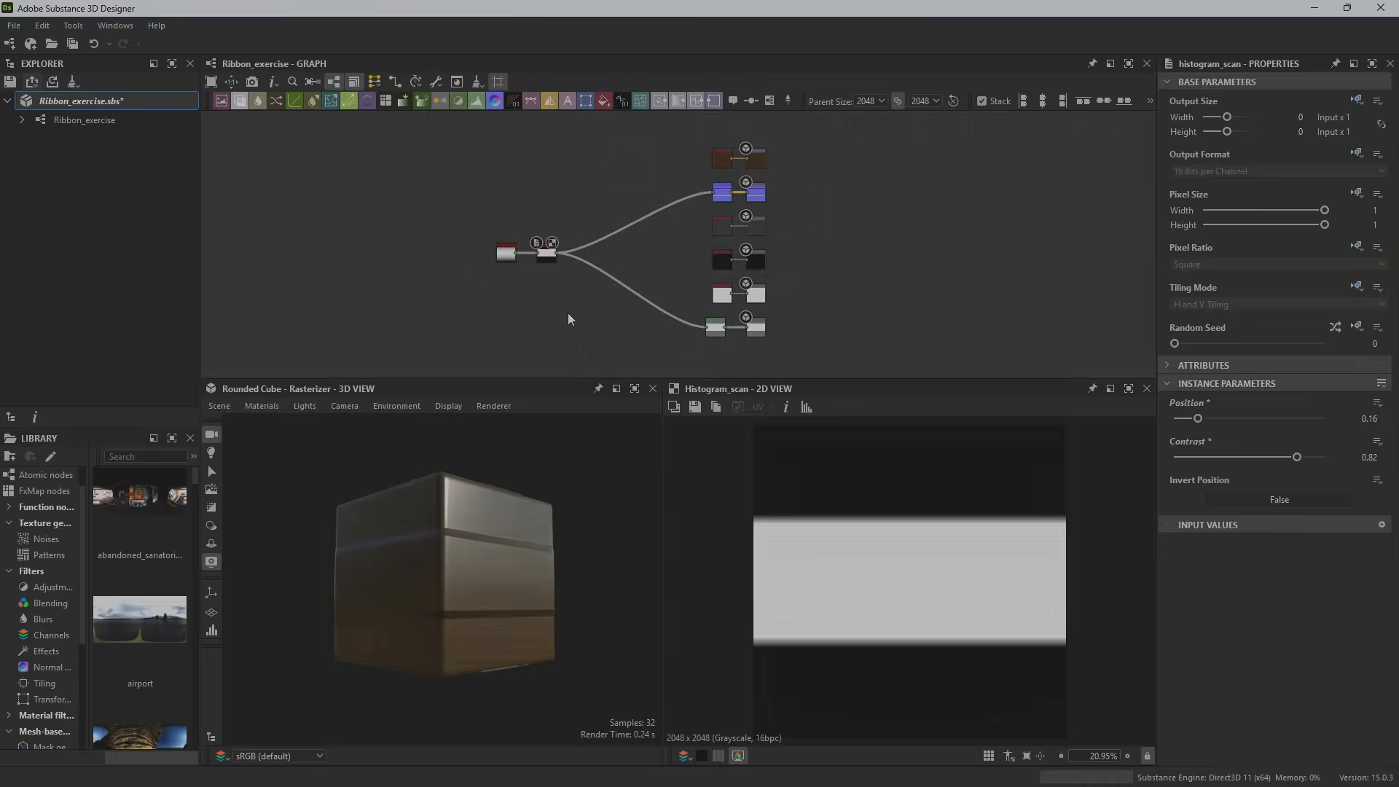
scroll(571, 285, up, 4)
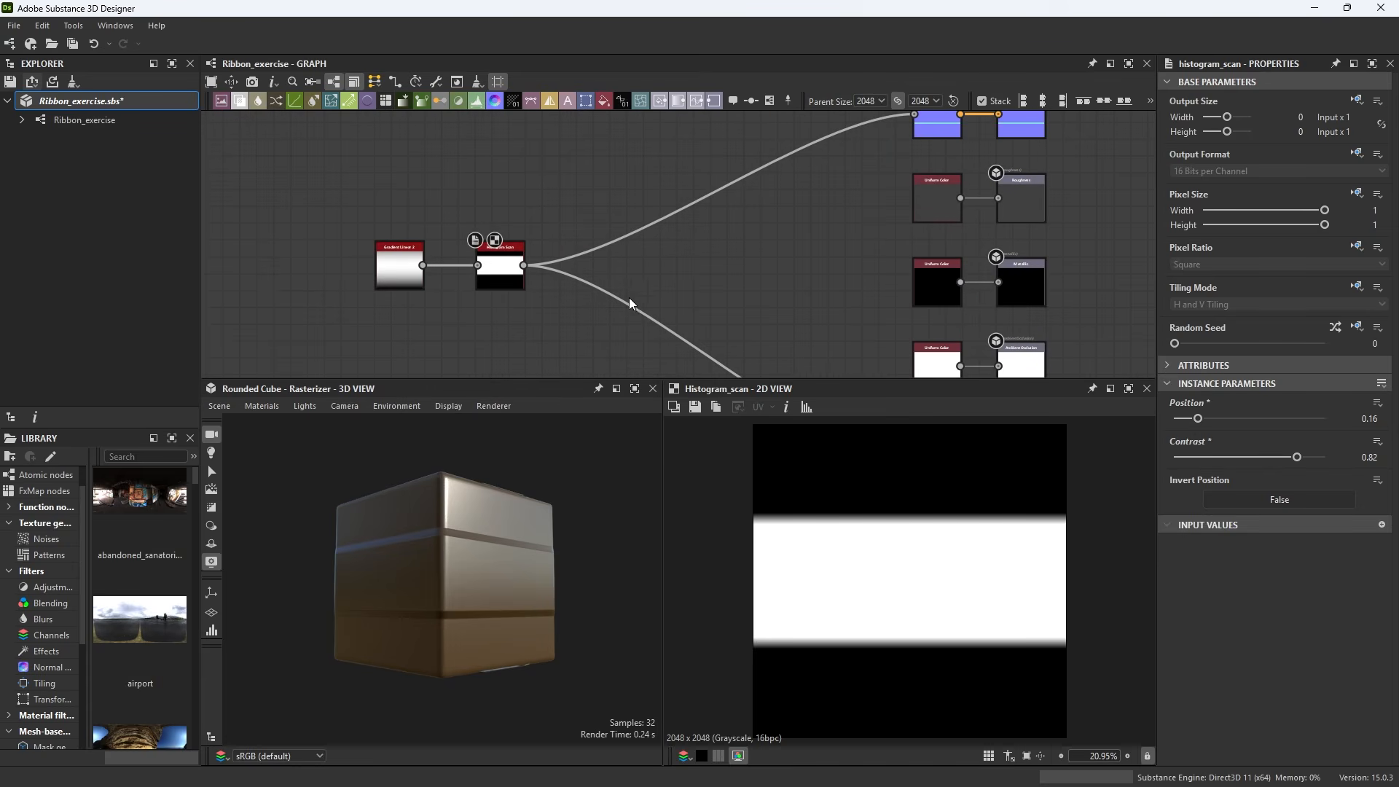
Add a Threshold node fed by the Histogram Scan output and set its threshold to 0.08
key(space)
text(threshold)
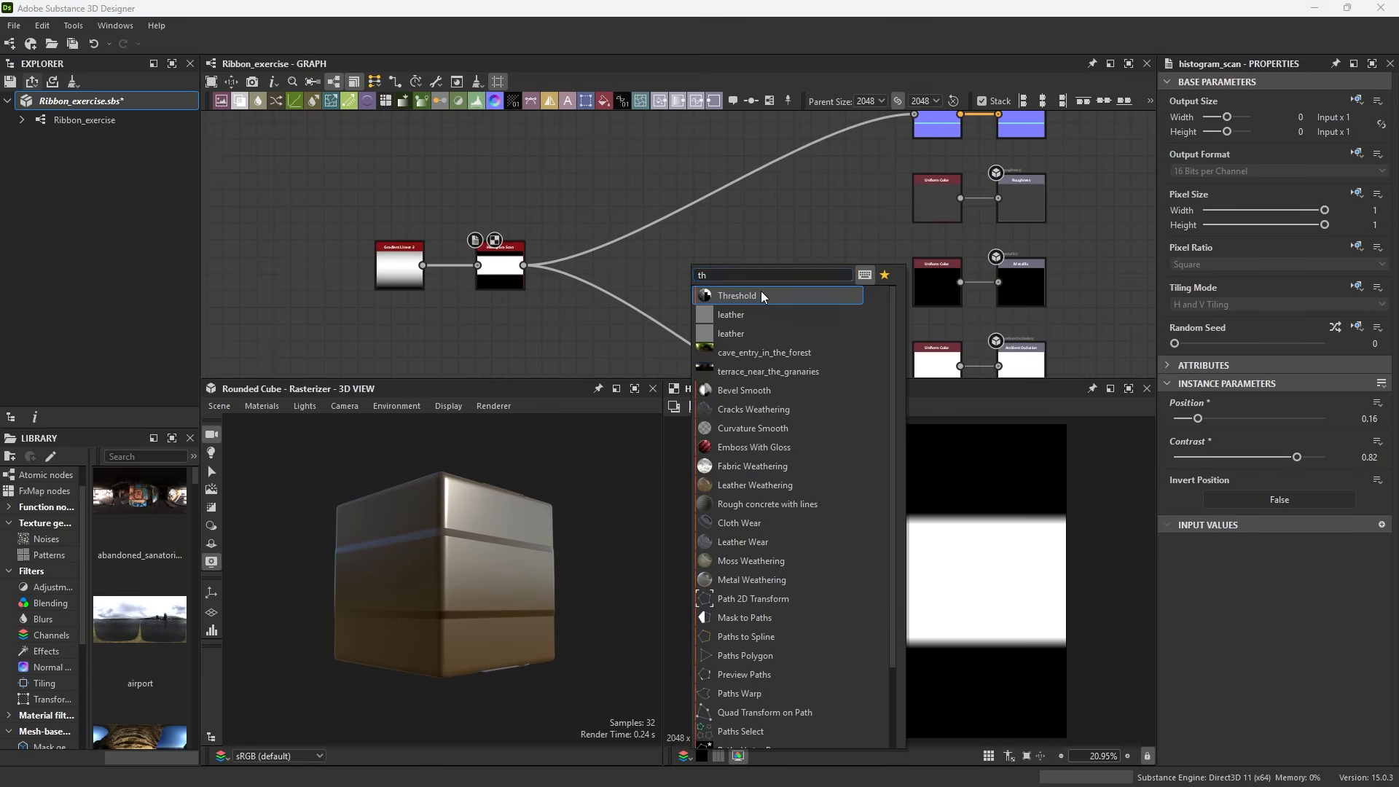
click(764, 297)
scroll(524, 260, up, 3)
drag(524, 265, 663, 265)
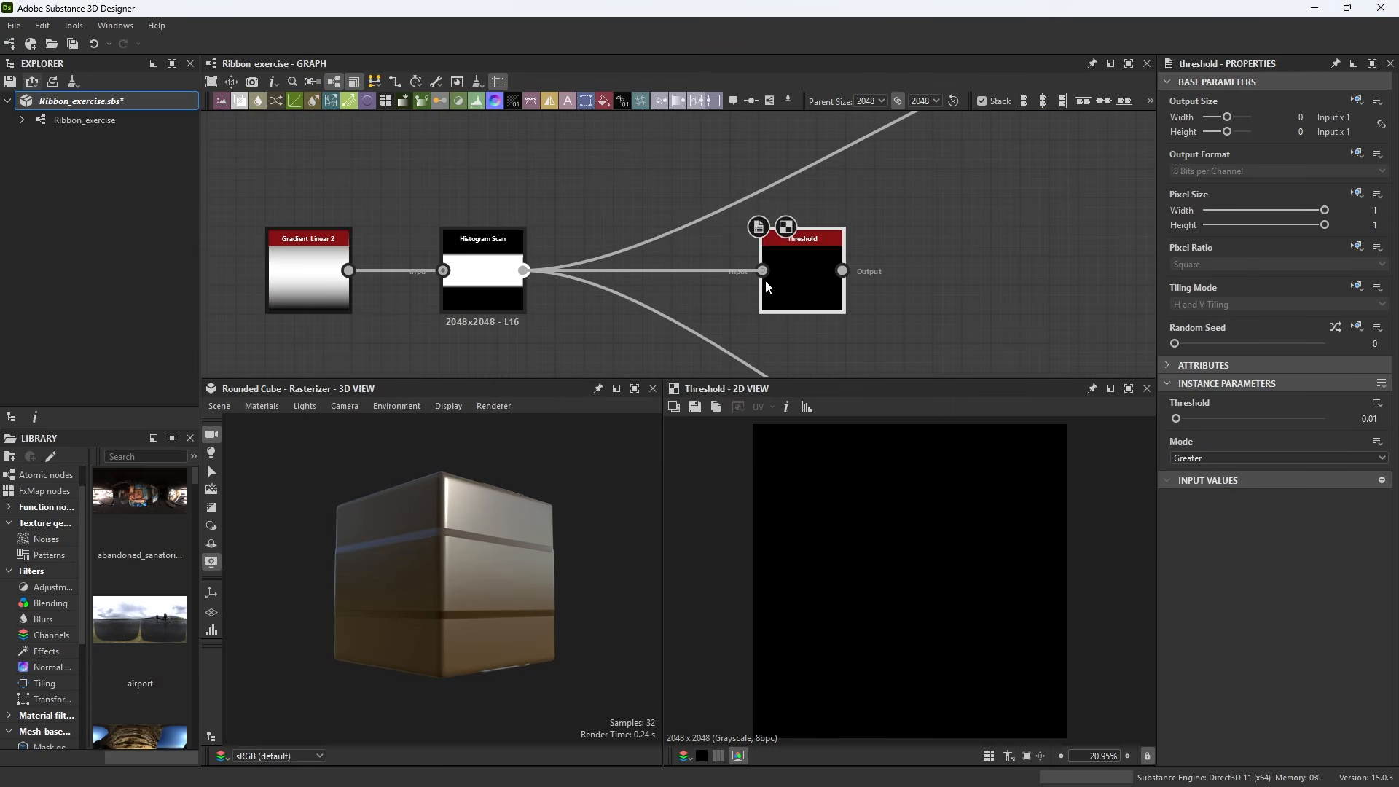
mouse_move(1176, 419)
mouse_down()
mouse_move(1201, 421)
mouse_move(1178, 421)
mouse_move(1188, 436)
mouse_up()
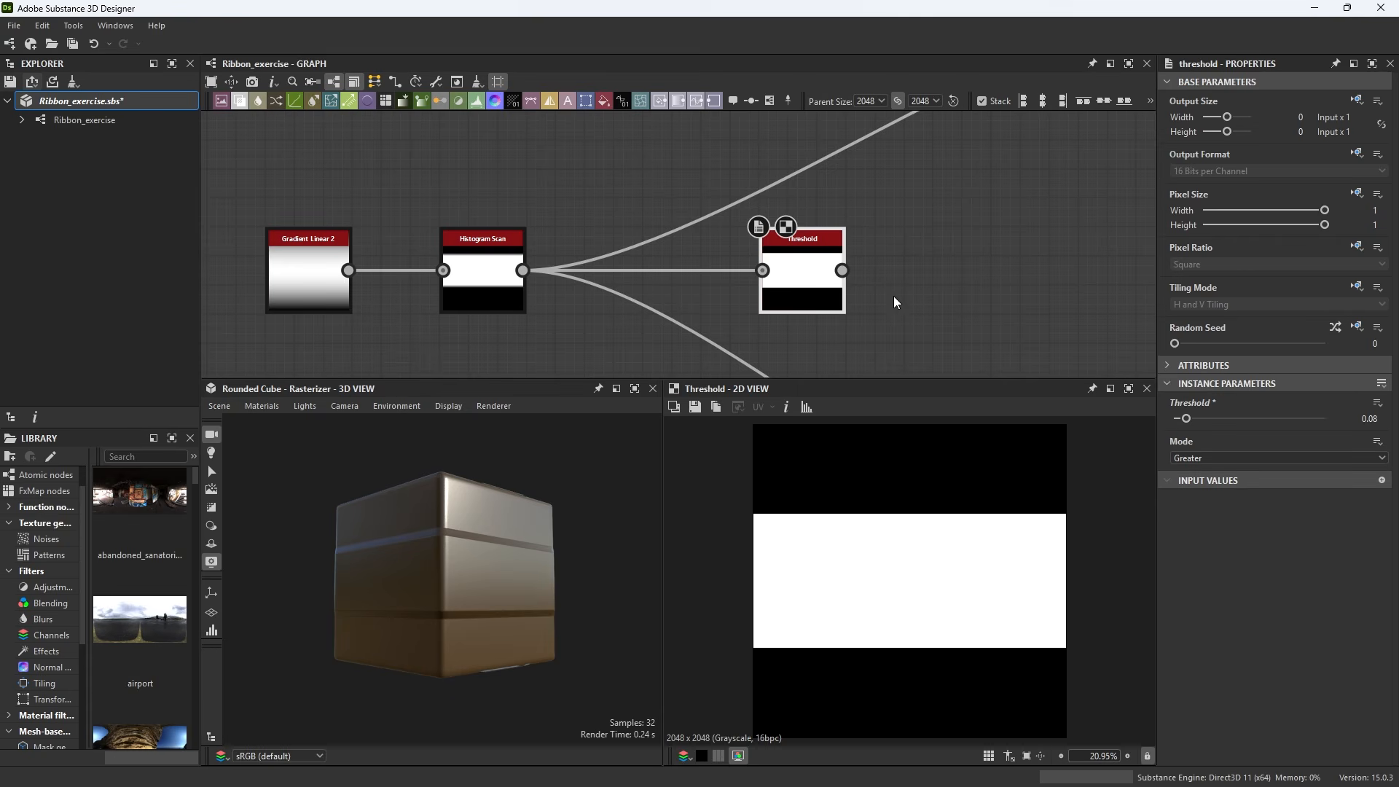
Add an Output node and connect the Threshold node's output to it
middle_drag(997, 305, 869, 291)
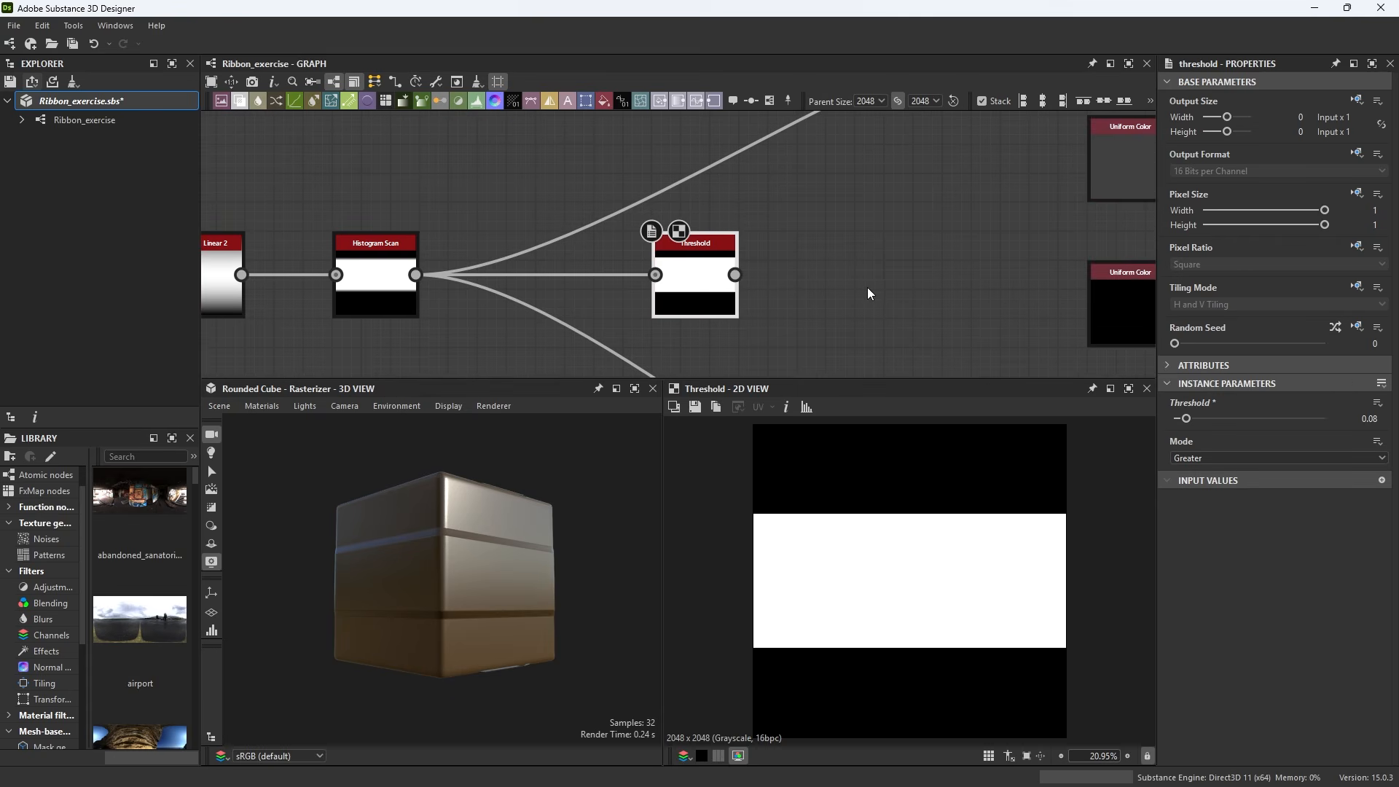
key(space)
text(out)
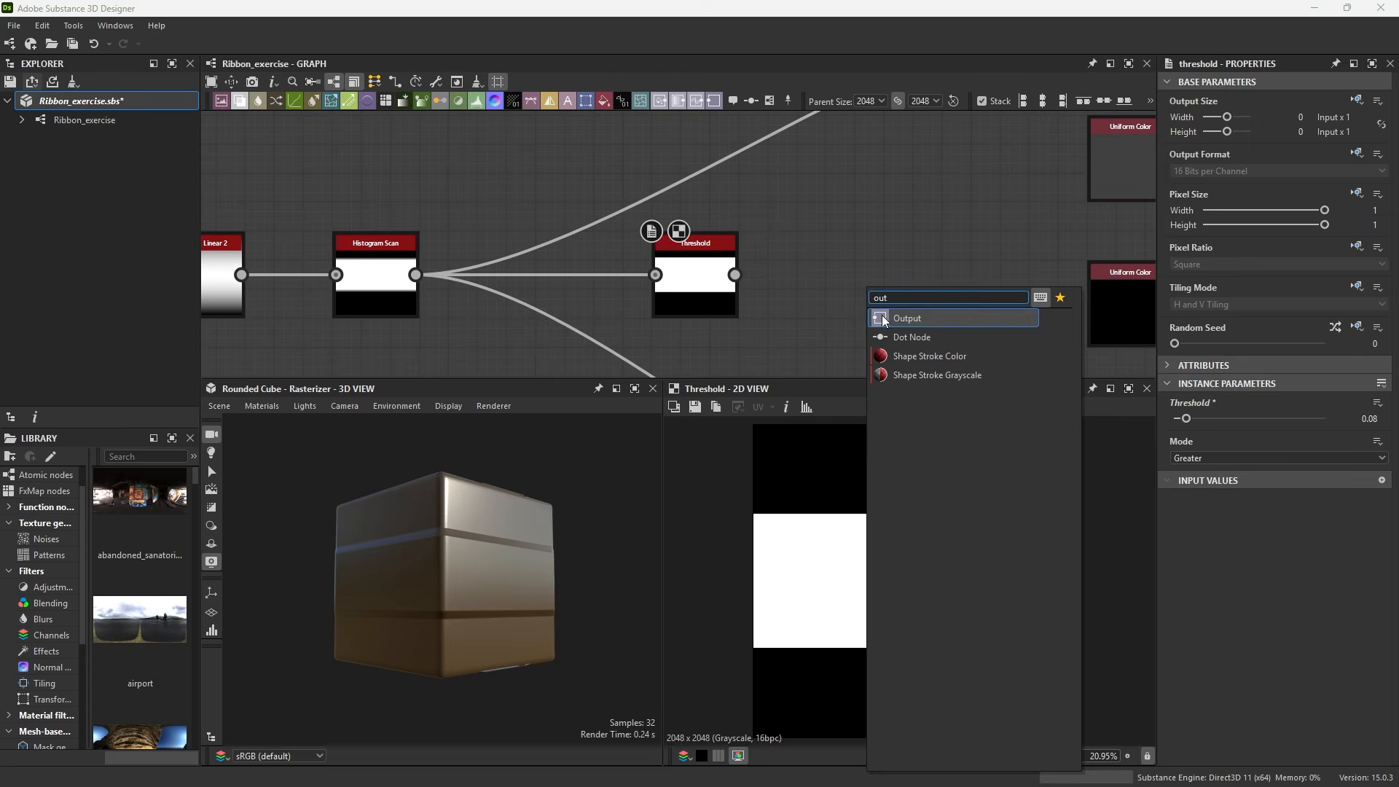
click(884, 318)
drag(736, 275, 855, 283)
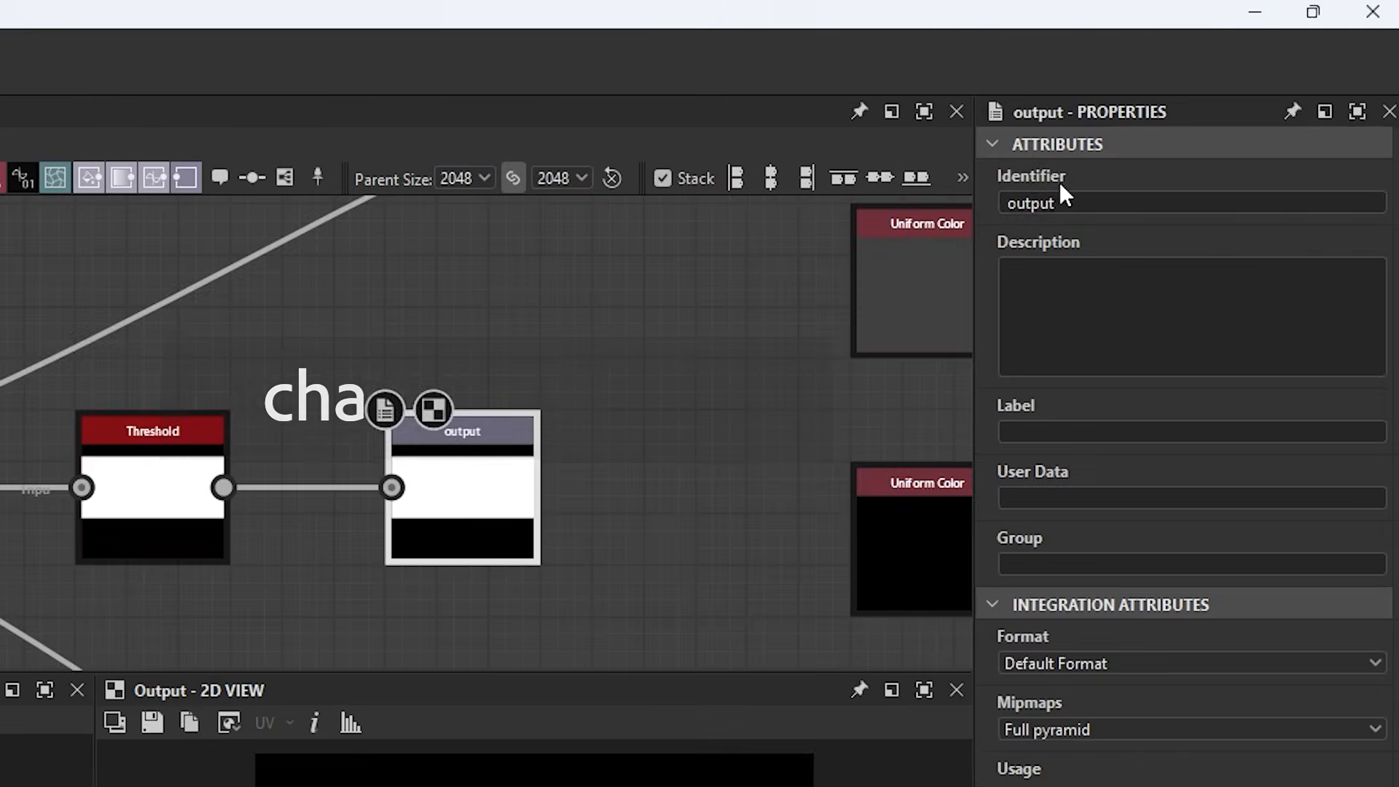
Set the new output node's identifier to channels_alpha
drag(1209, 115, 1148, 114)
text(channels)
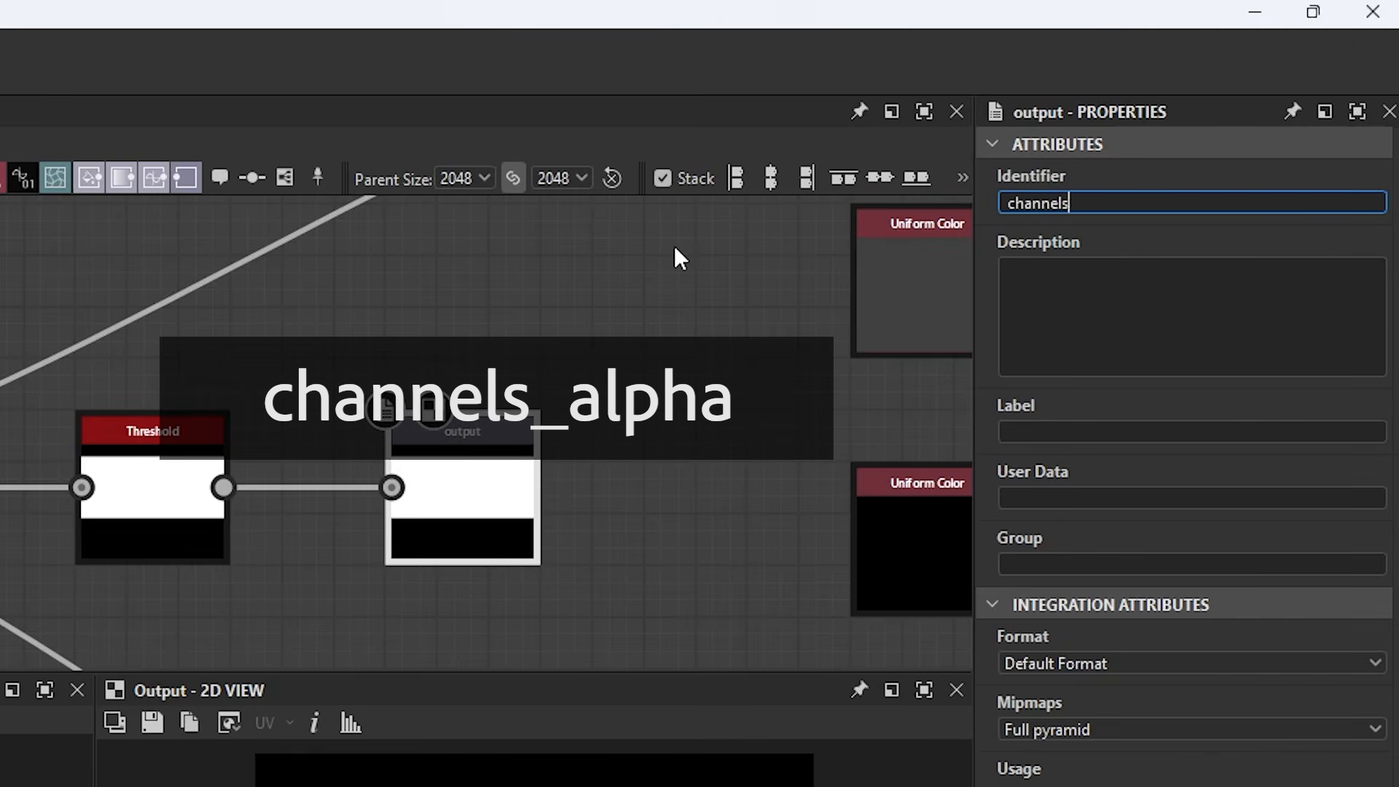
text(_alpha)
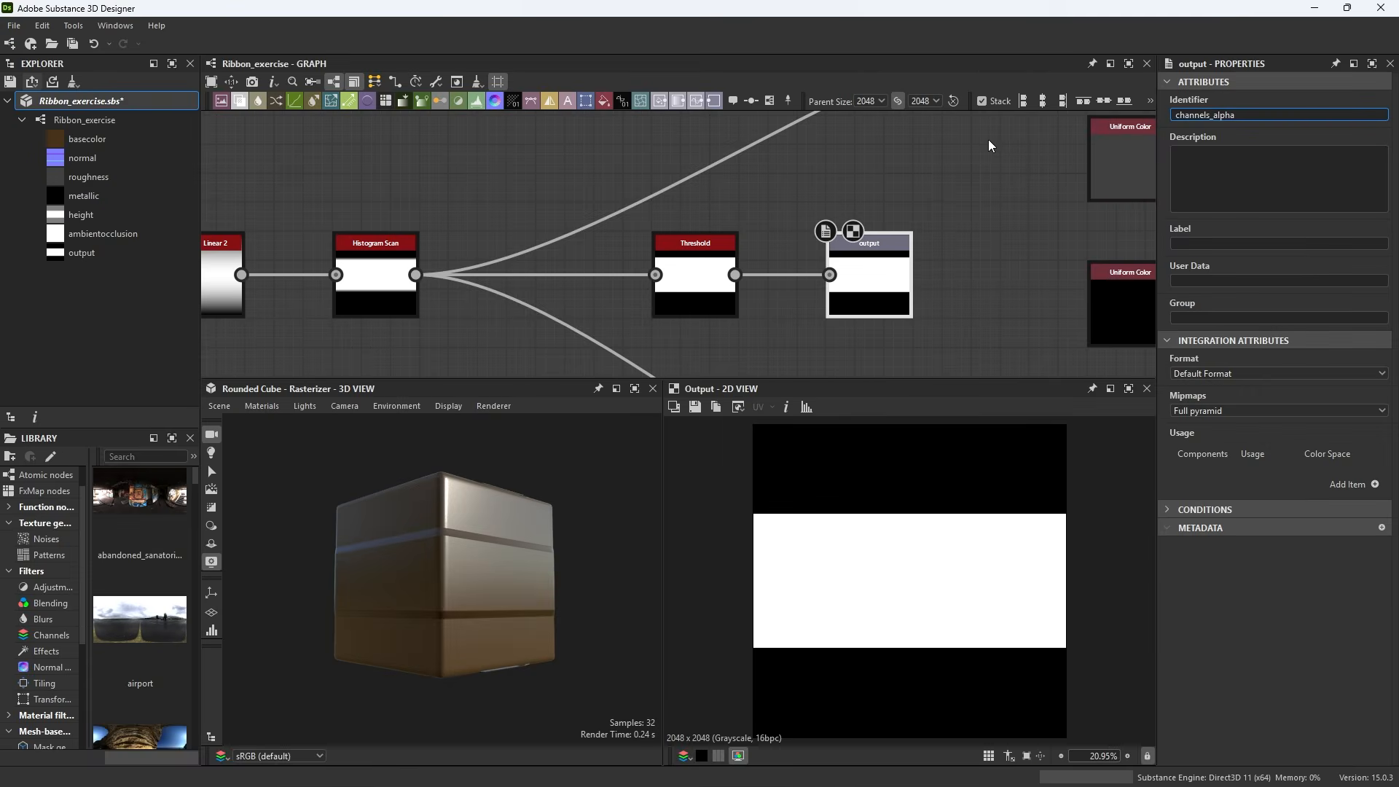
key(Return)
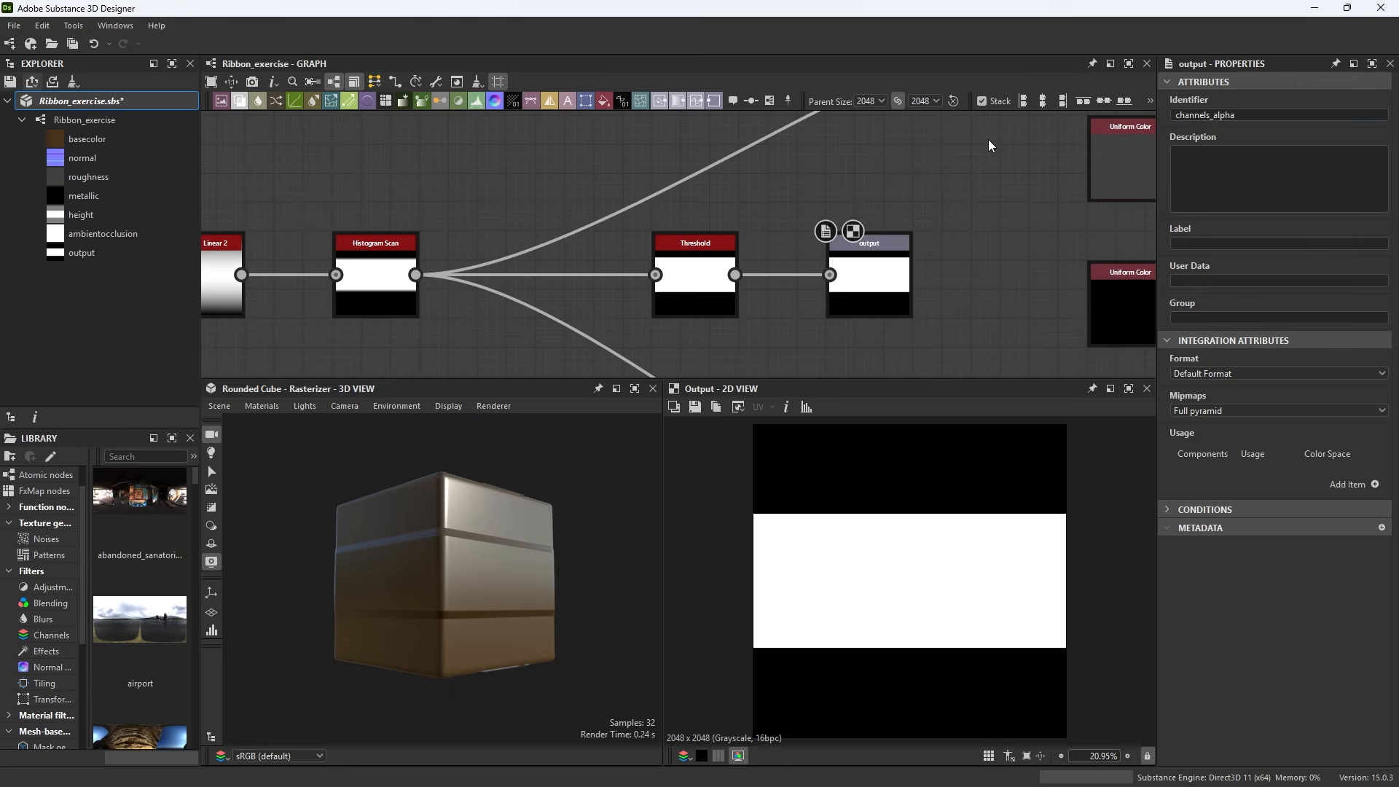
Rename the output node's identifier to opacity
scroll(893, 258, down, 5)
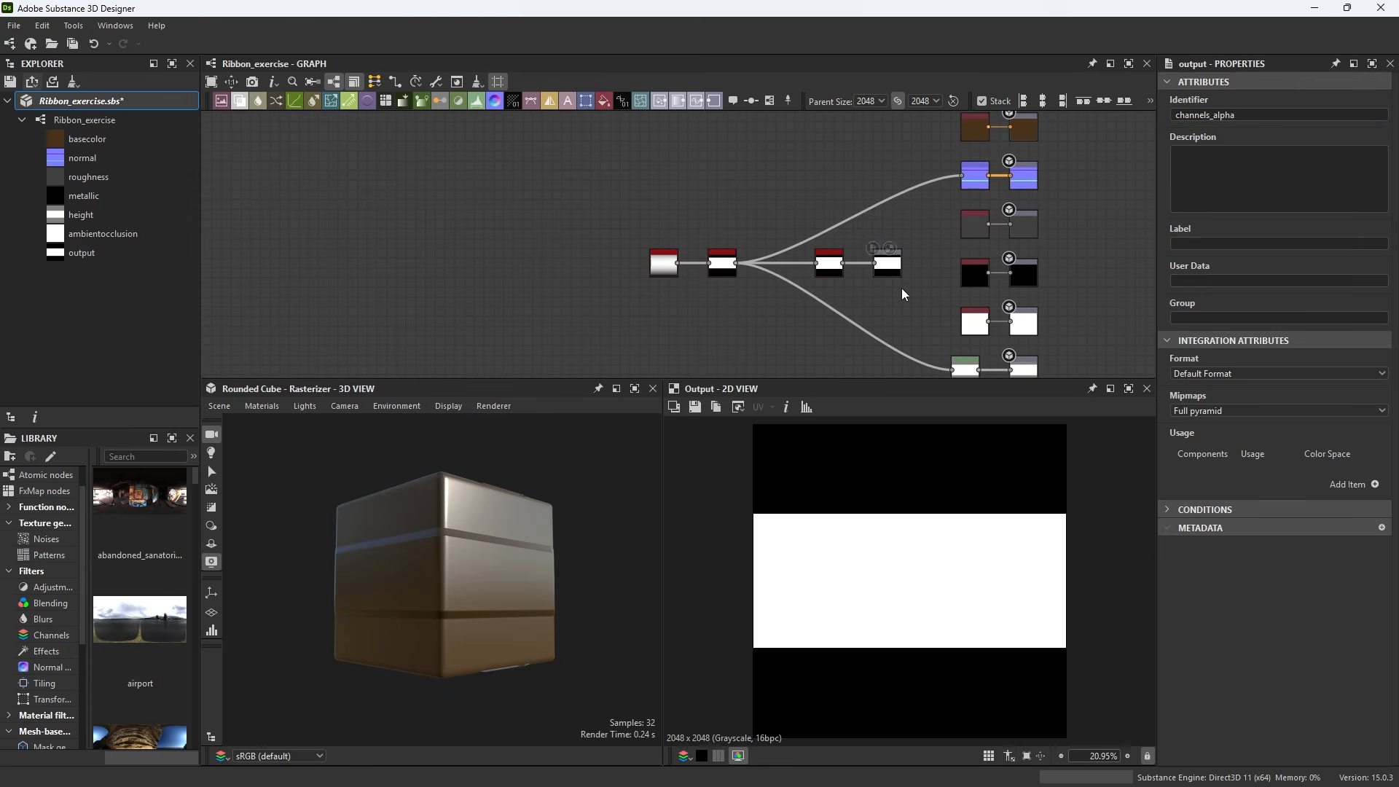
scroll(911, 283, up, 4)
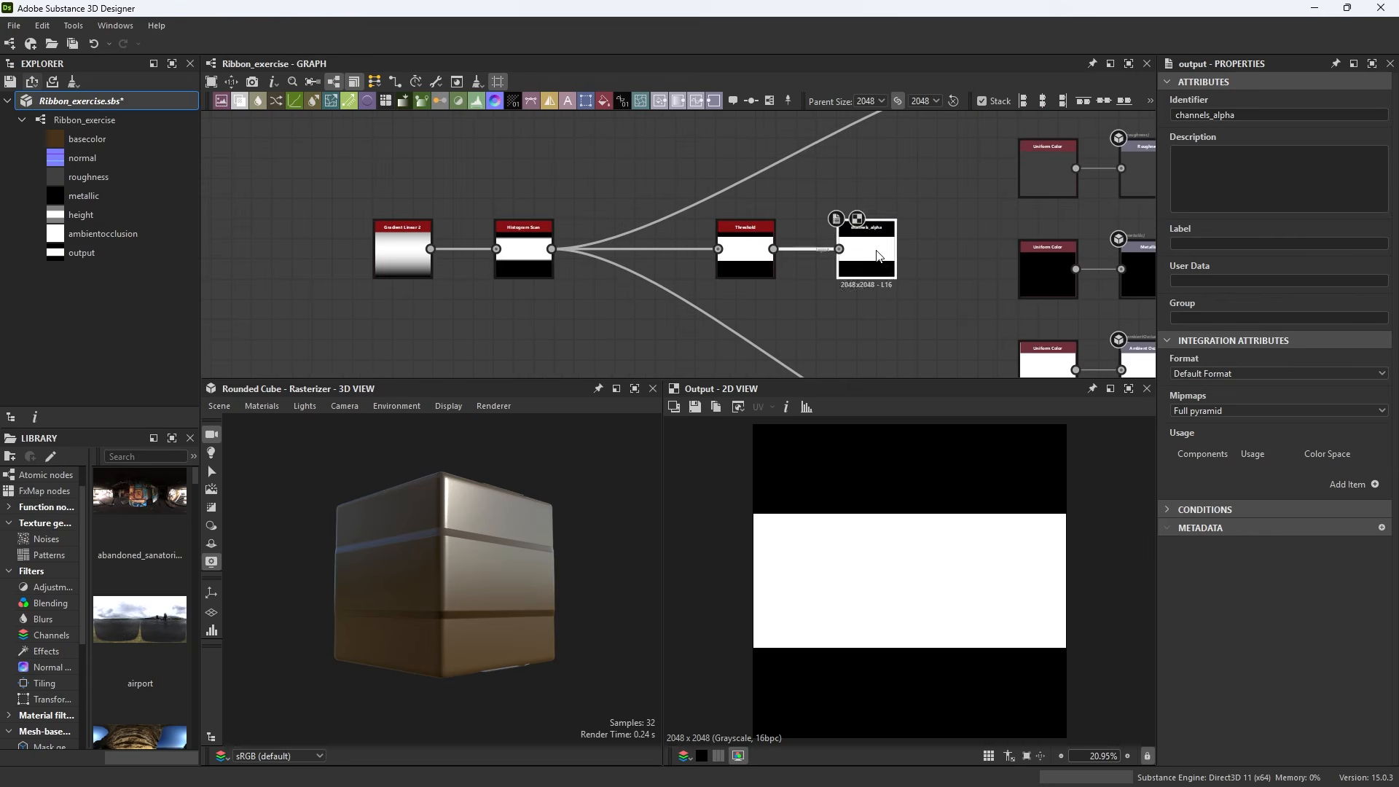
drag(1235, 115, 1222, 115)
key(ctrl+a)
text(opa)
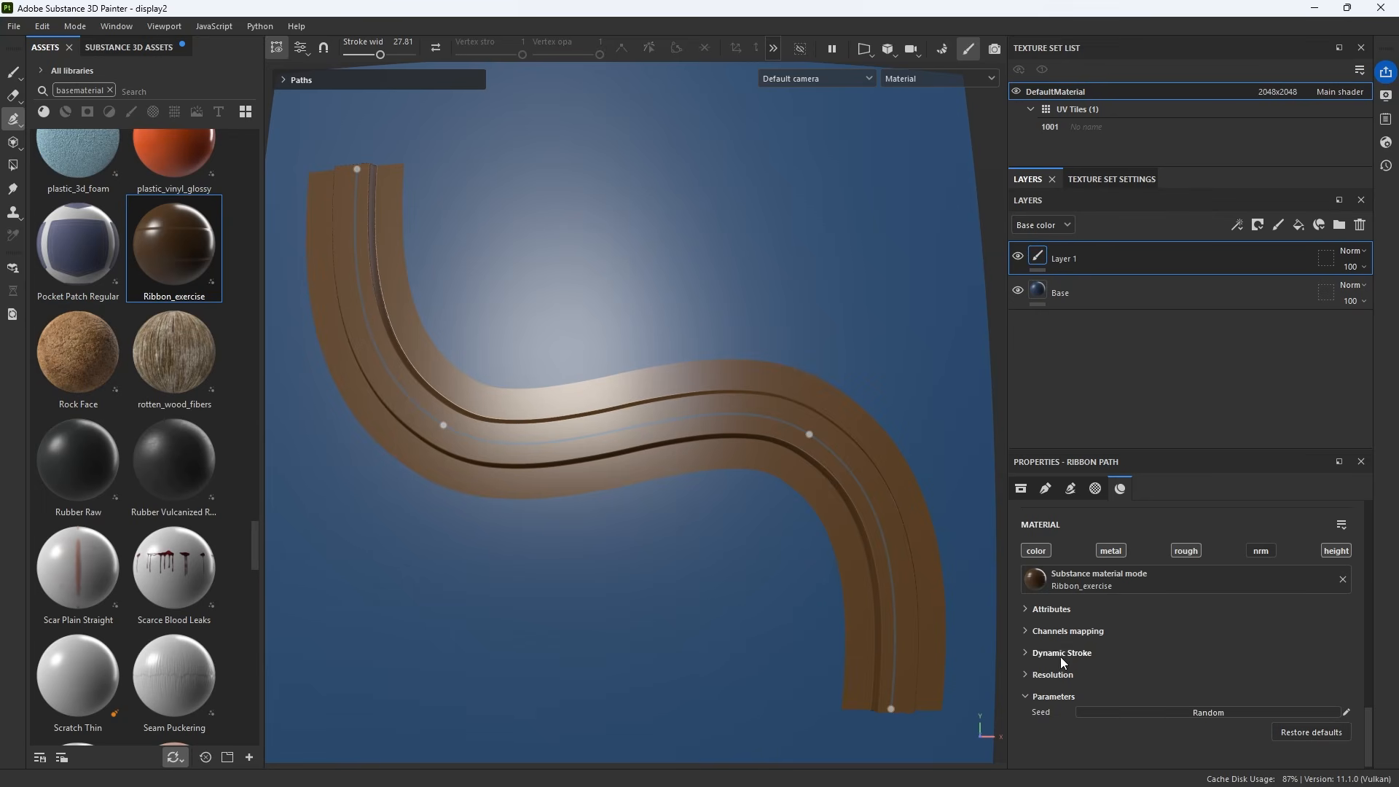
In Painter, expand the ribbon path's Channels mapping and set its Mask channel to opacity
click(1026, 632)
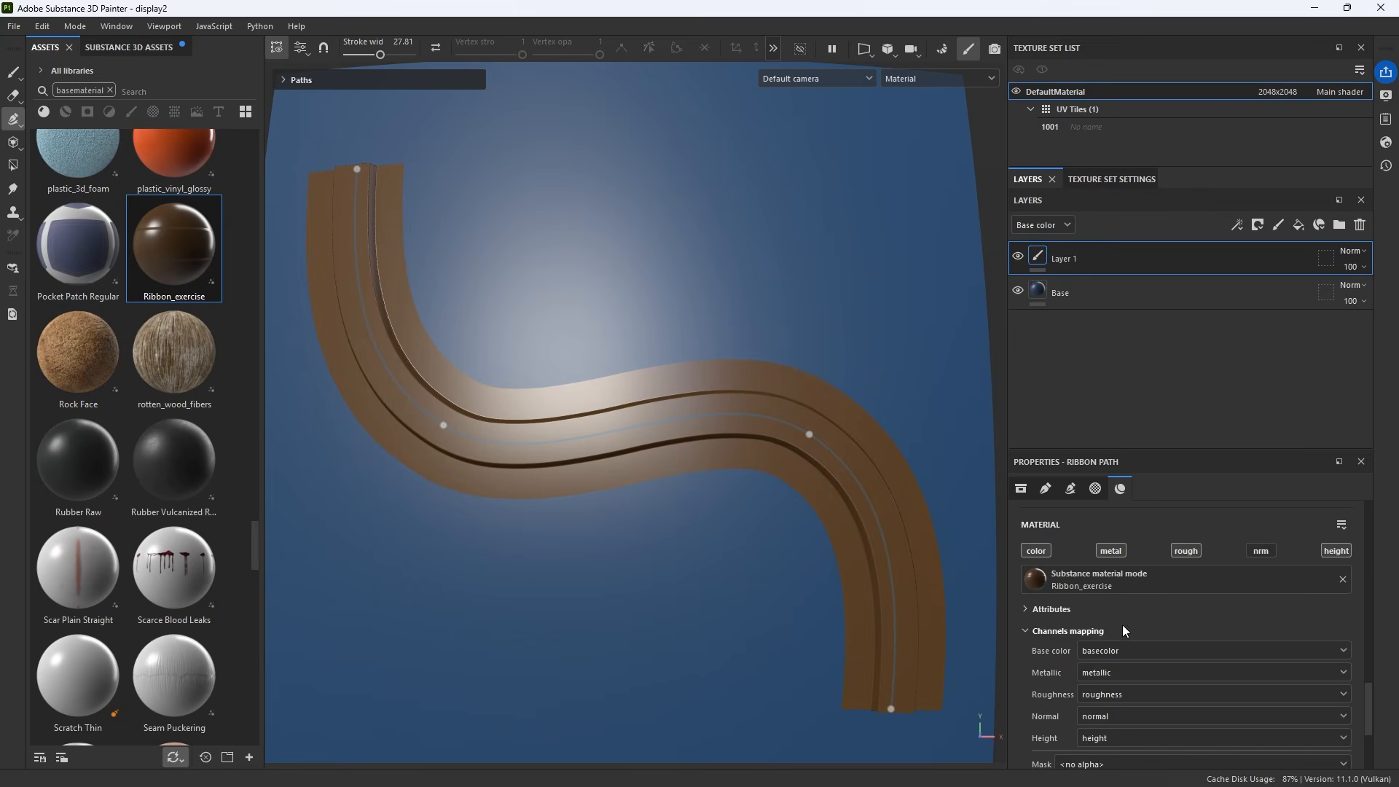
scroll(1073, 624, down, 3)
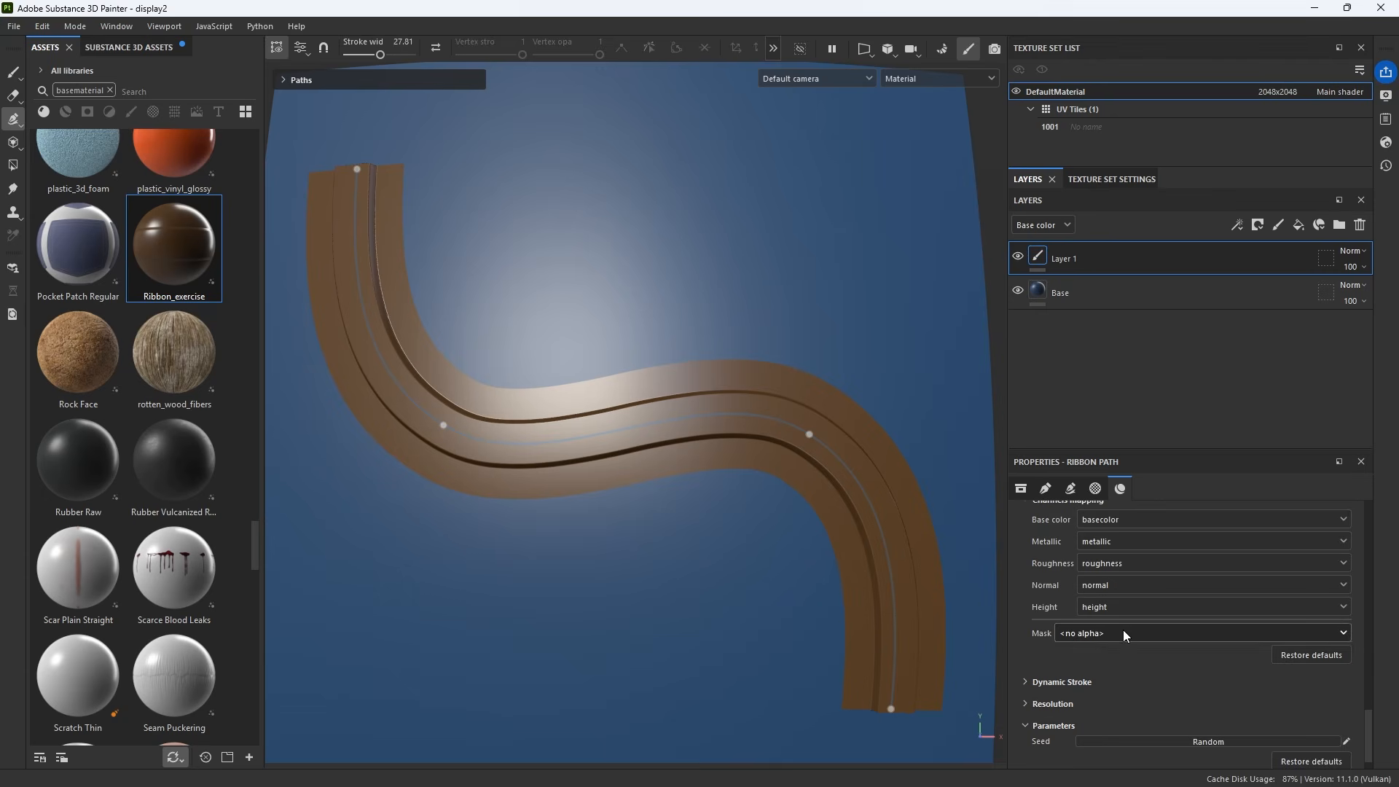
click(1123, 632)
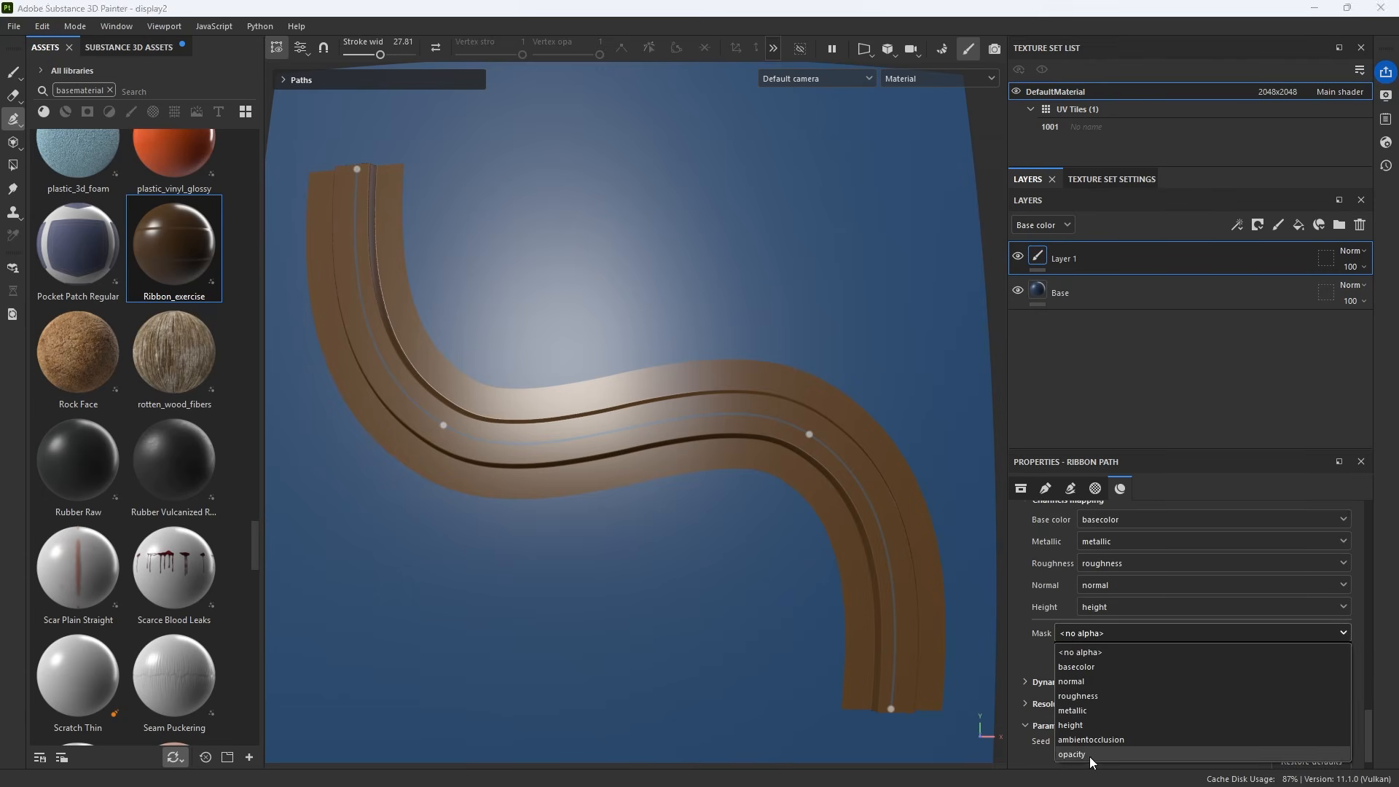
click(1090, 756)
Set the output node's identifier back to channels_alpha and save the package
click(1109, 639)
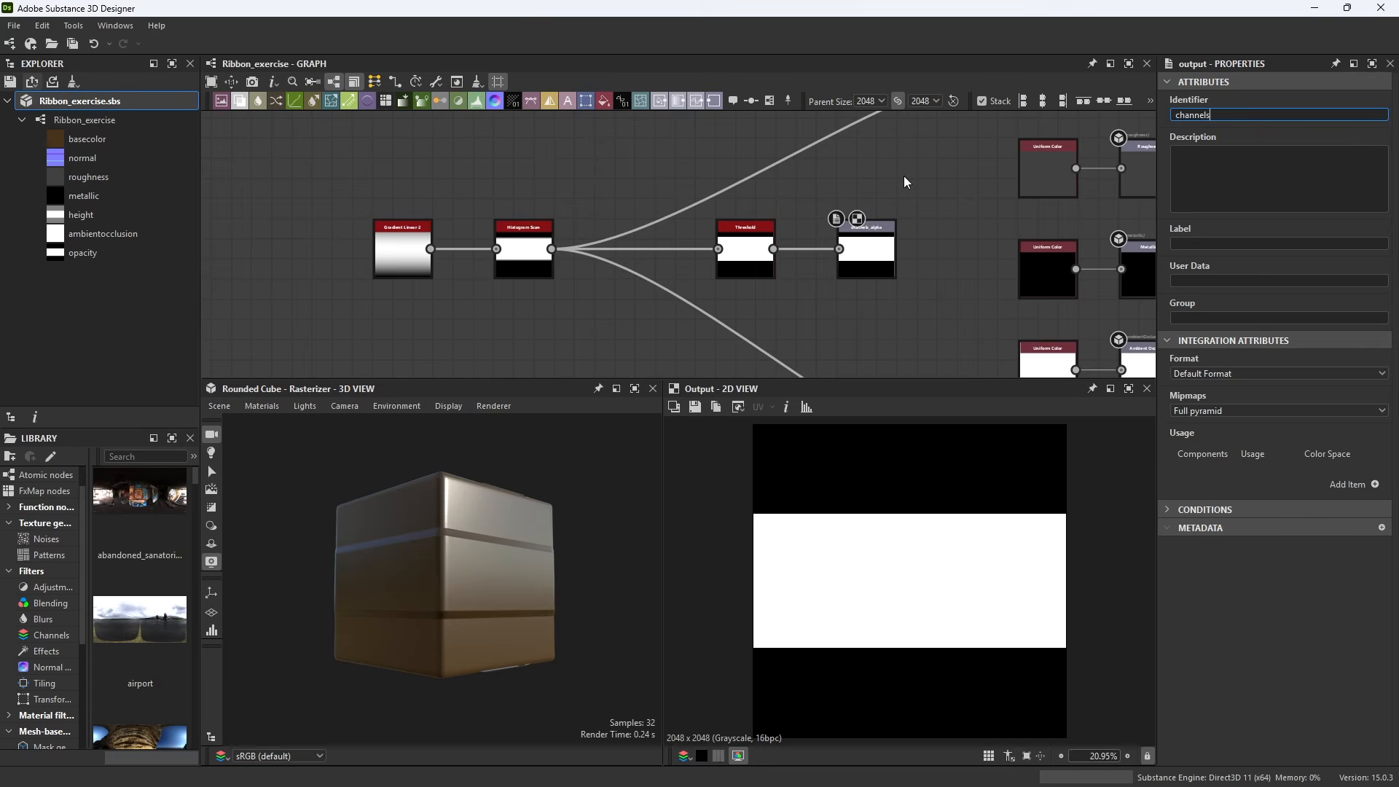
key(Return)
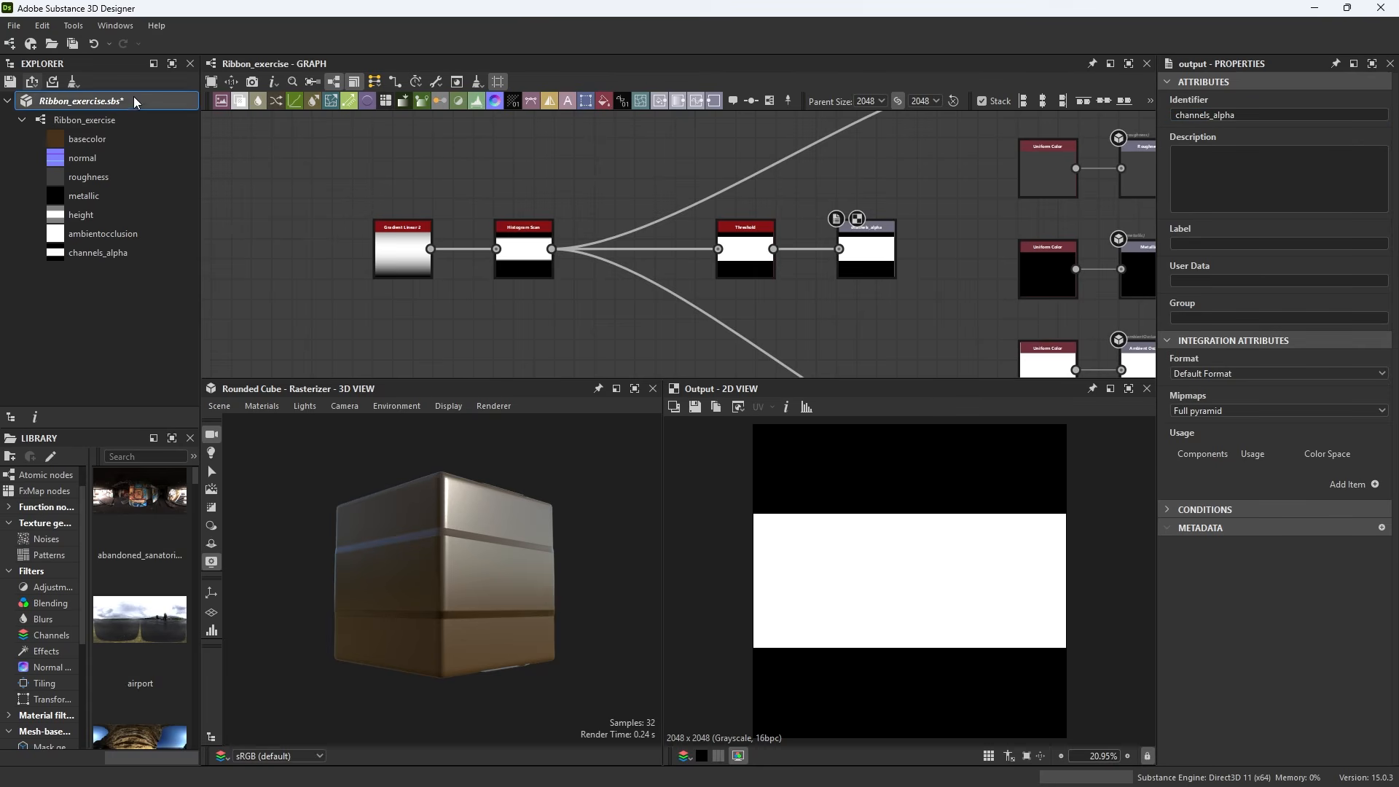
click(52, 82)
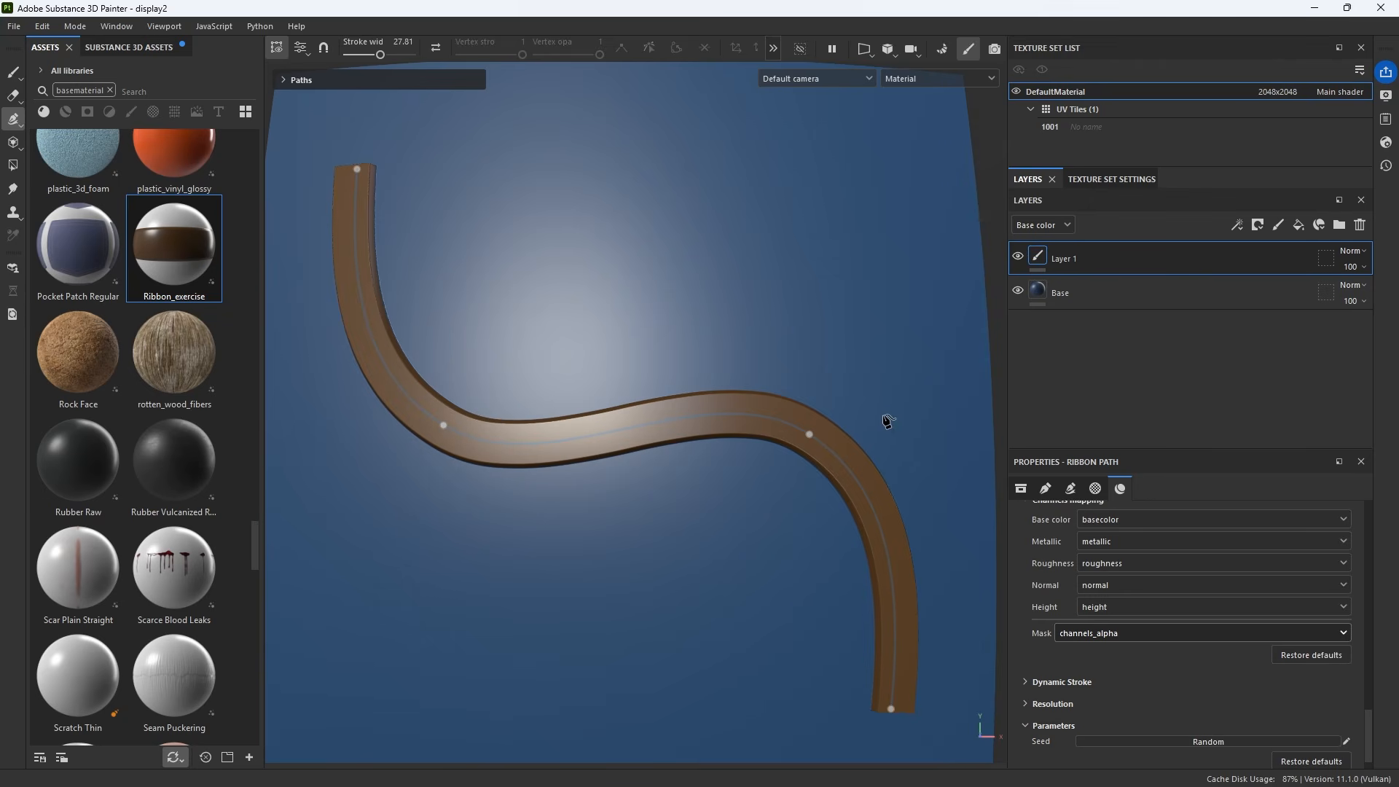
Search the assets for topsti and apply Topstitches Straight to the ribbon path
alt+drag(887, 421, 707, 431)
key(ctrl+z)
click(110, 90)
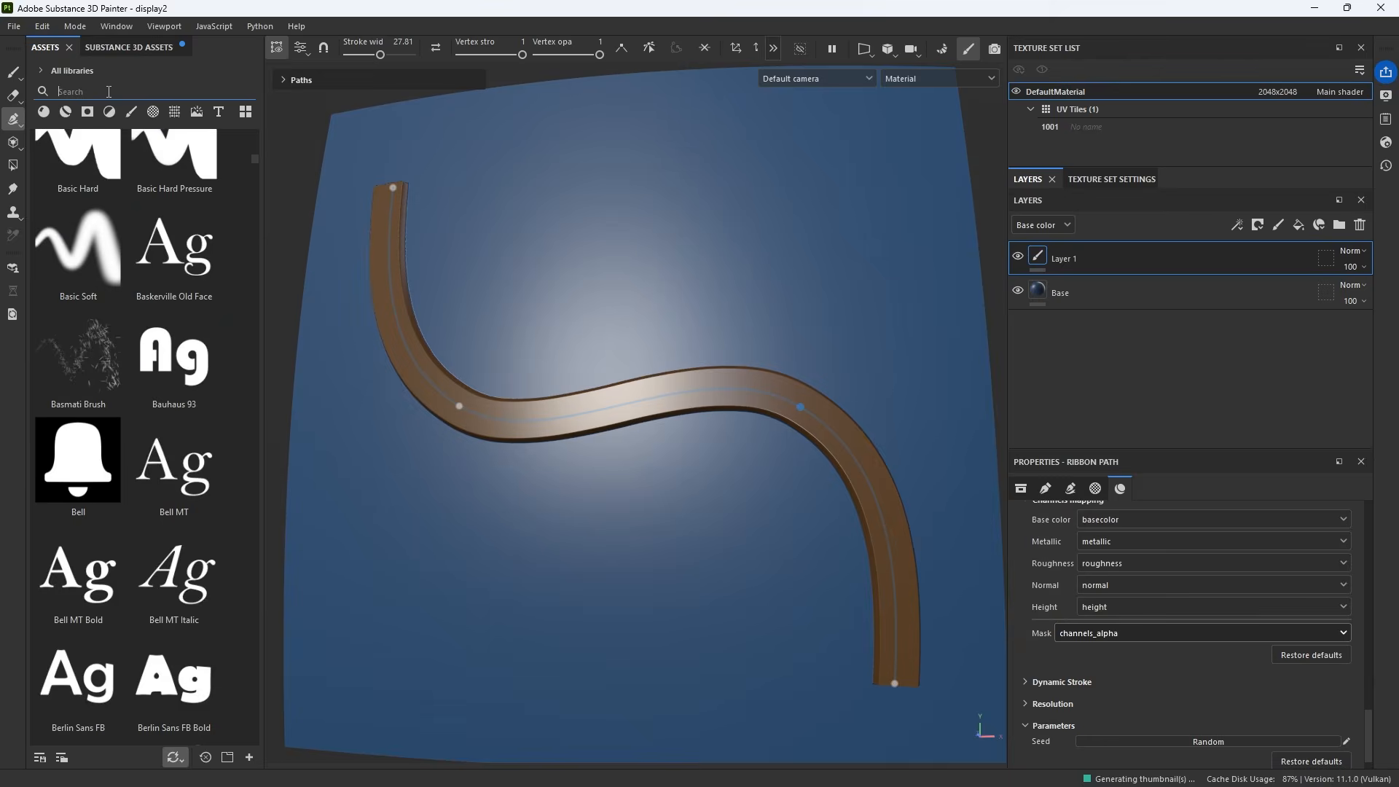
text(topsti)
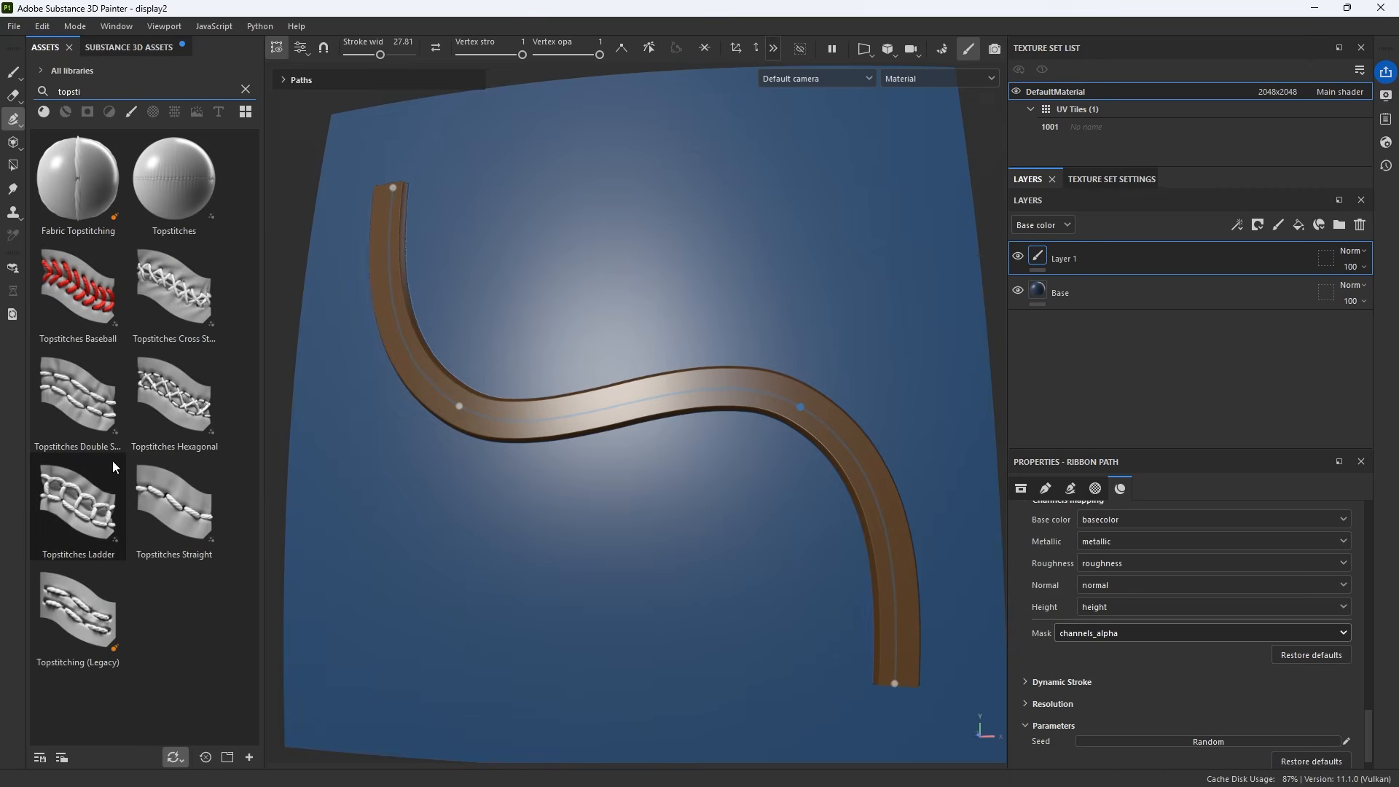
click(174, 507)
Inspect the topstitch path up close in the material view and in the Height channel view
scroll(475, 321, up, 2)
alt+drag(475, 323, 527, 451)
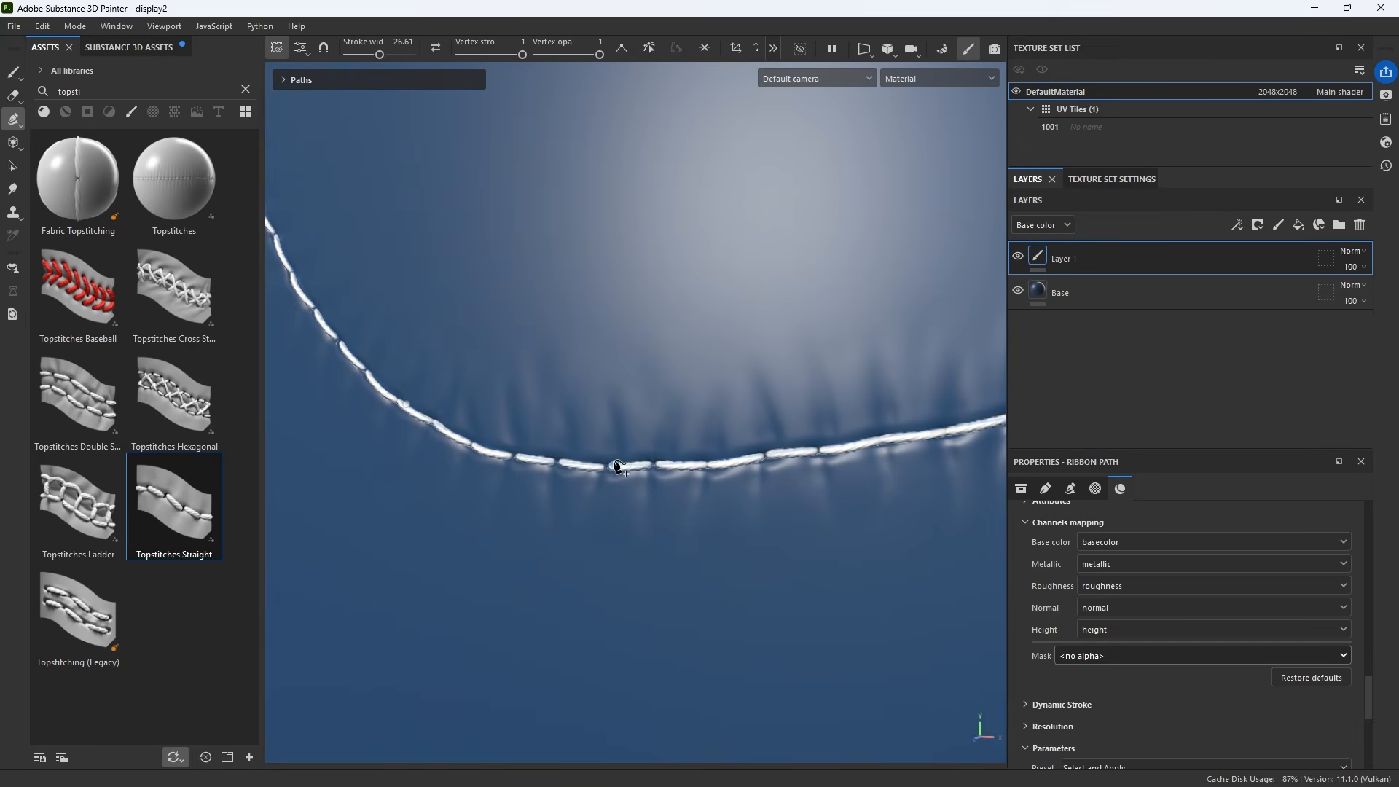
alt+drag(698, 481, 527, 402)
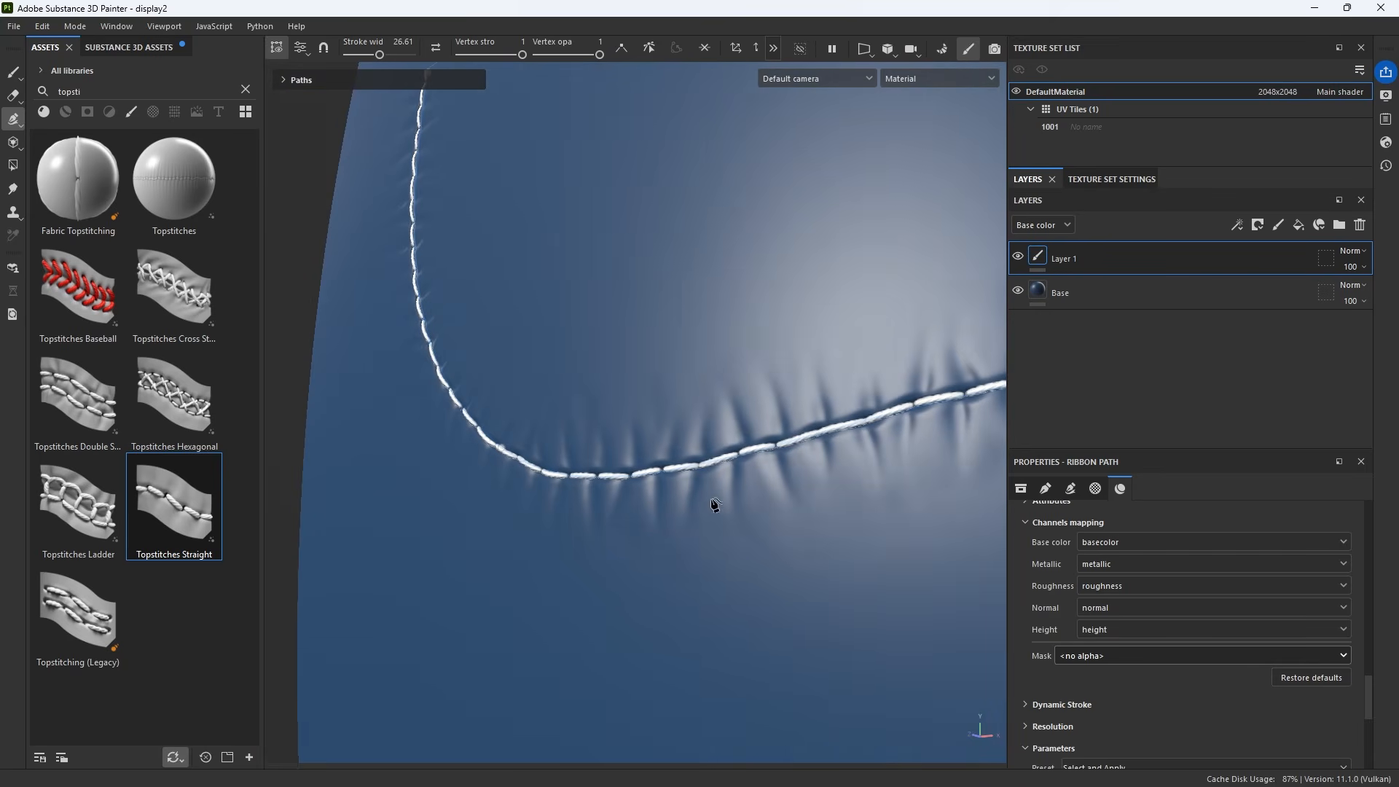
alt+drag(806, 402, 600, 464)
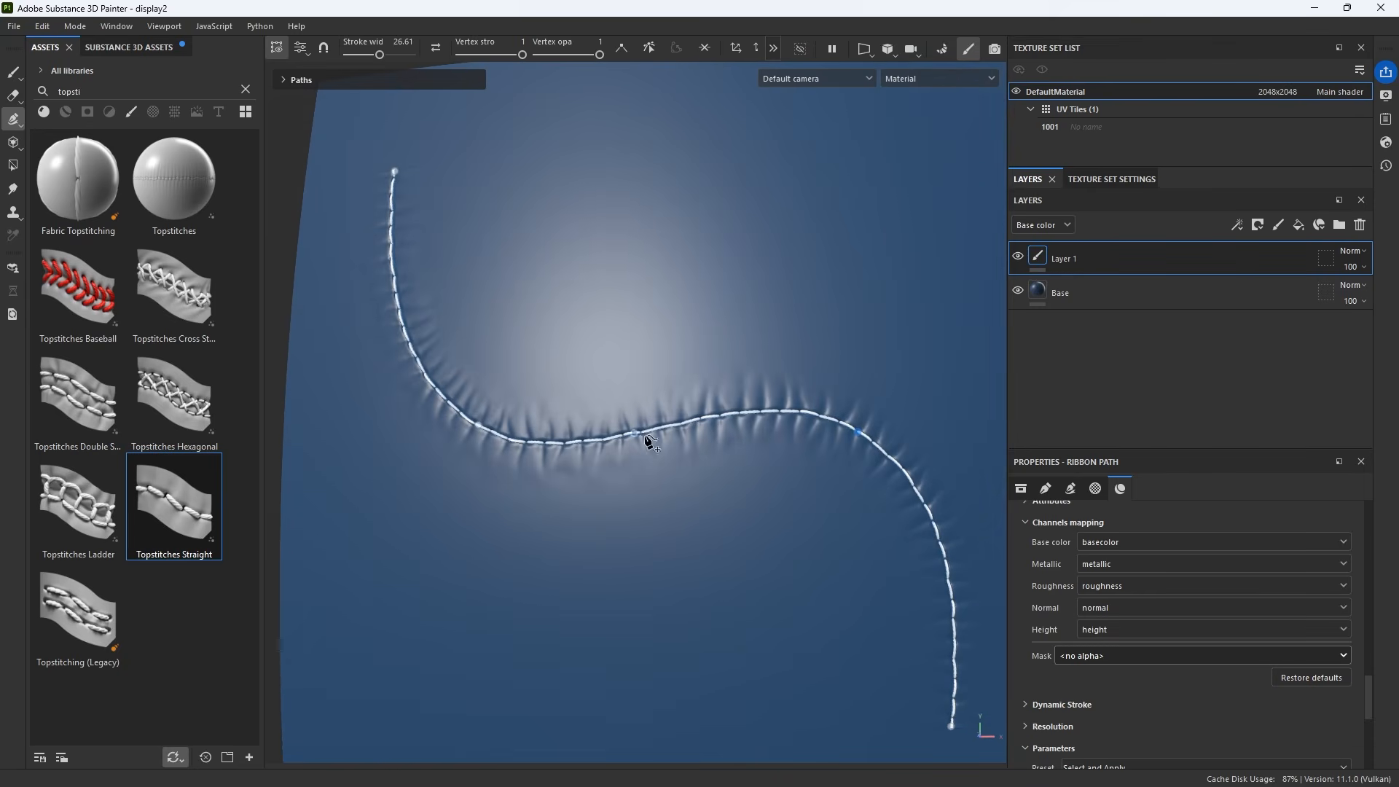
click(950, 78)
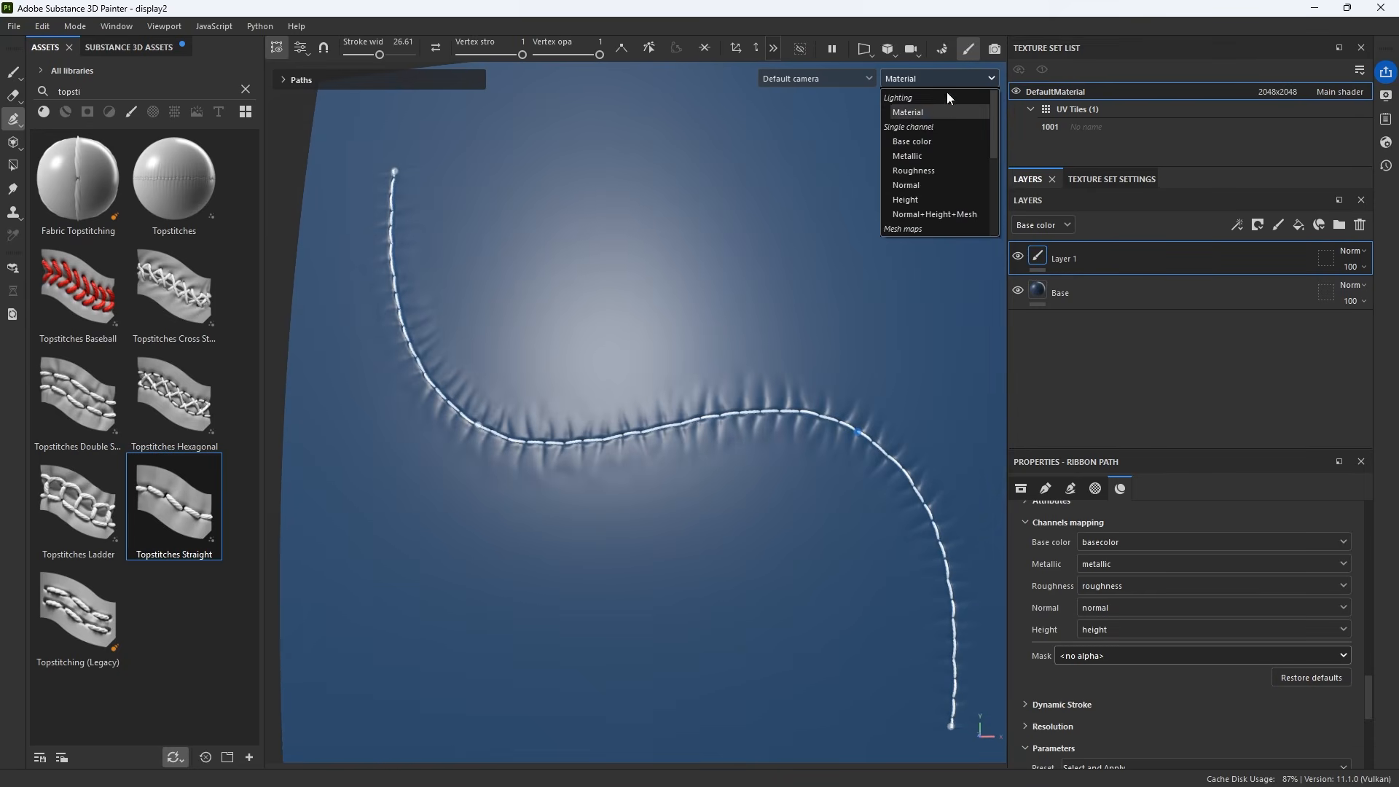
click(914, 201)
alt+drag(919, 207, 635, 443)
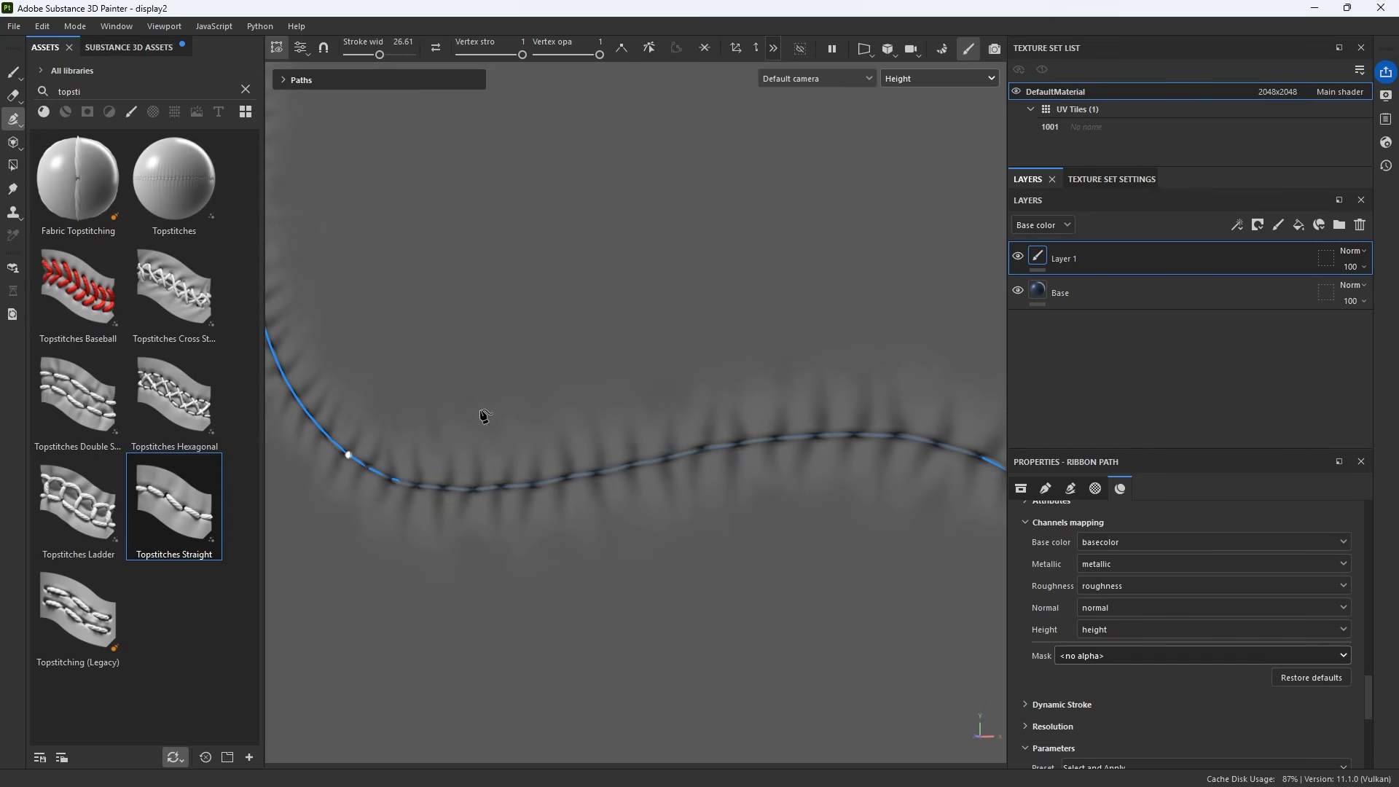
key(Escape)
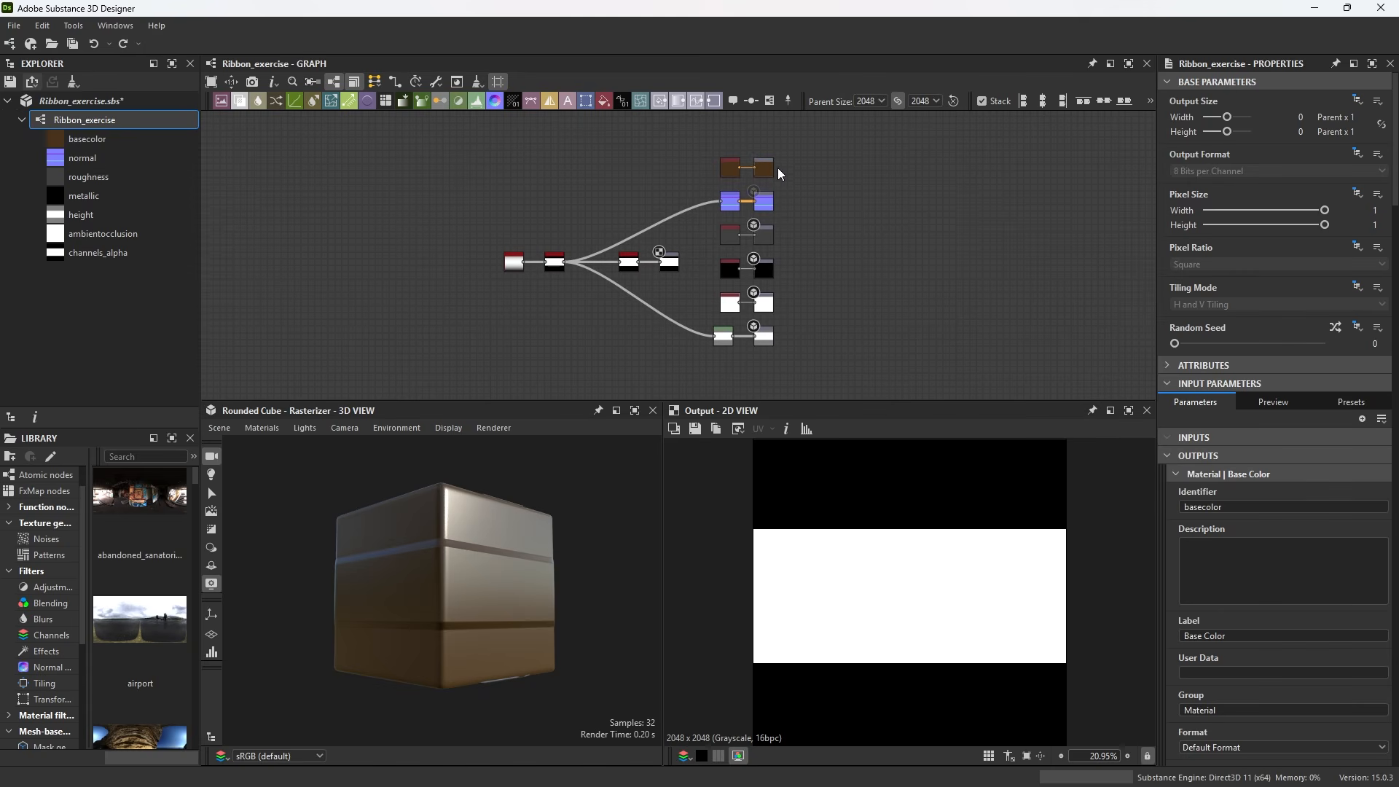
Delete the channels_alpha output node in the Designer graph
scroll(666, 347, up, 4)
click(666, 225)
key(Delete)
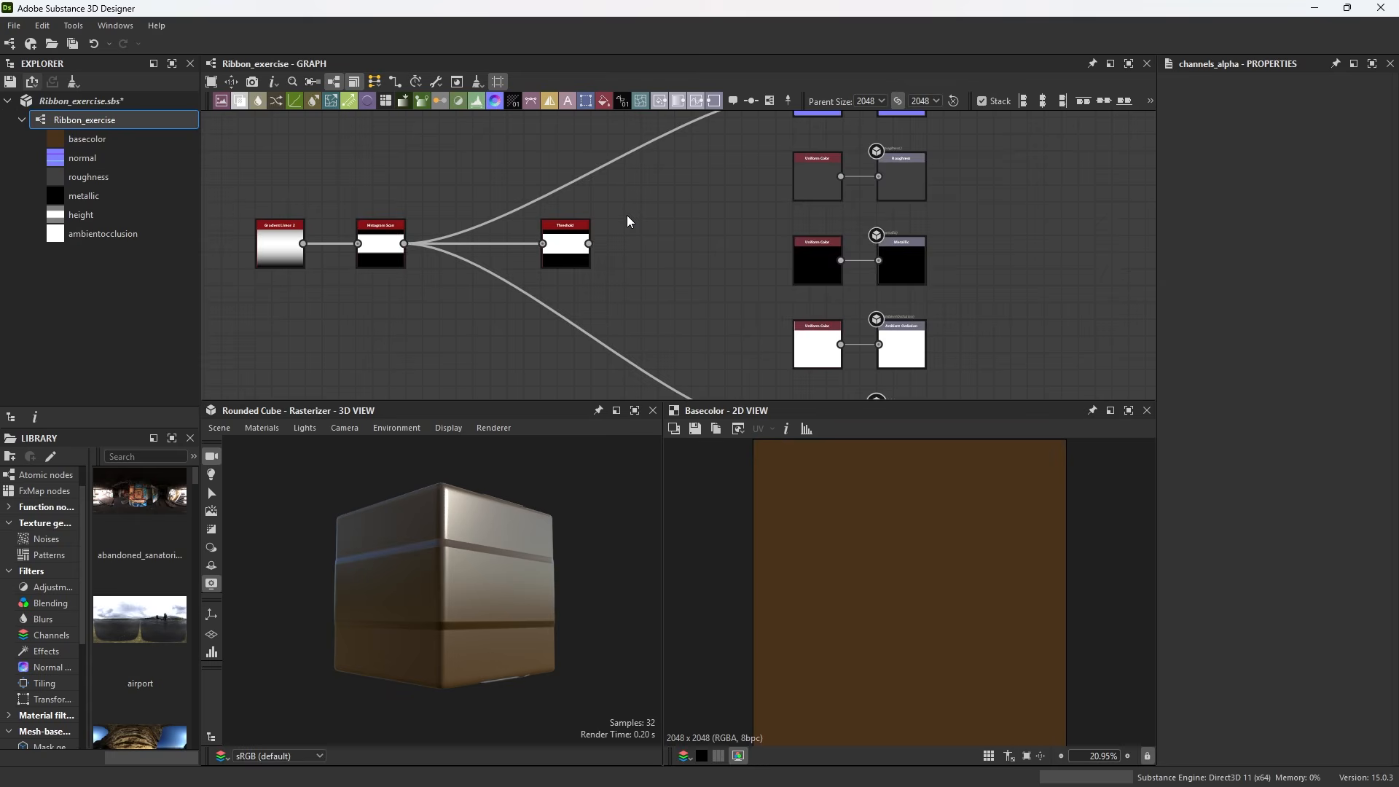
Move all the material output nodes further right to make room before them
scroll(628, 221, down, 4)
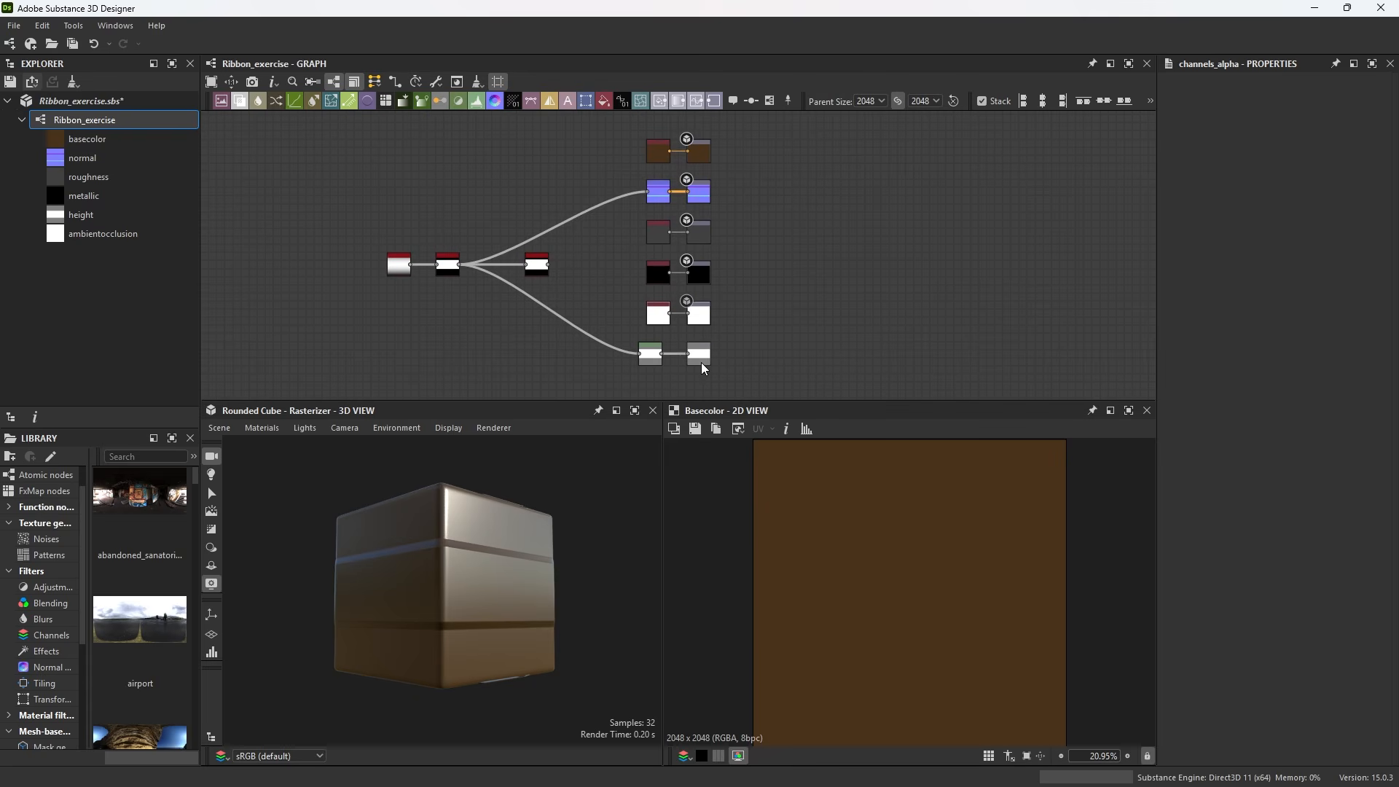
drag(675, 127, 801, 364)
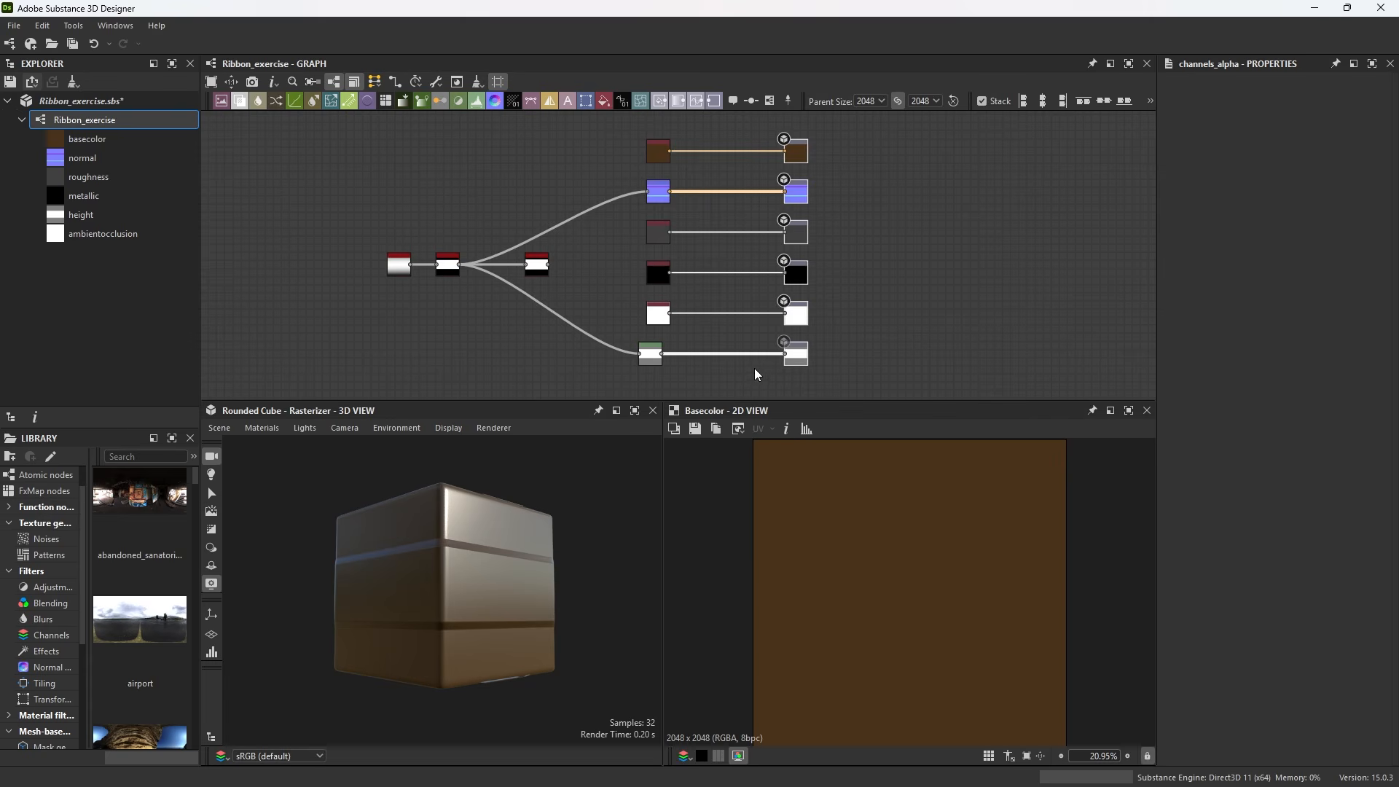
scroll(702, 225, up, 6)
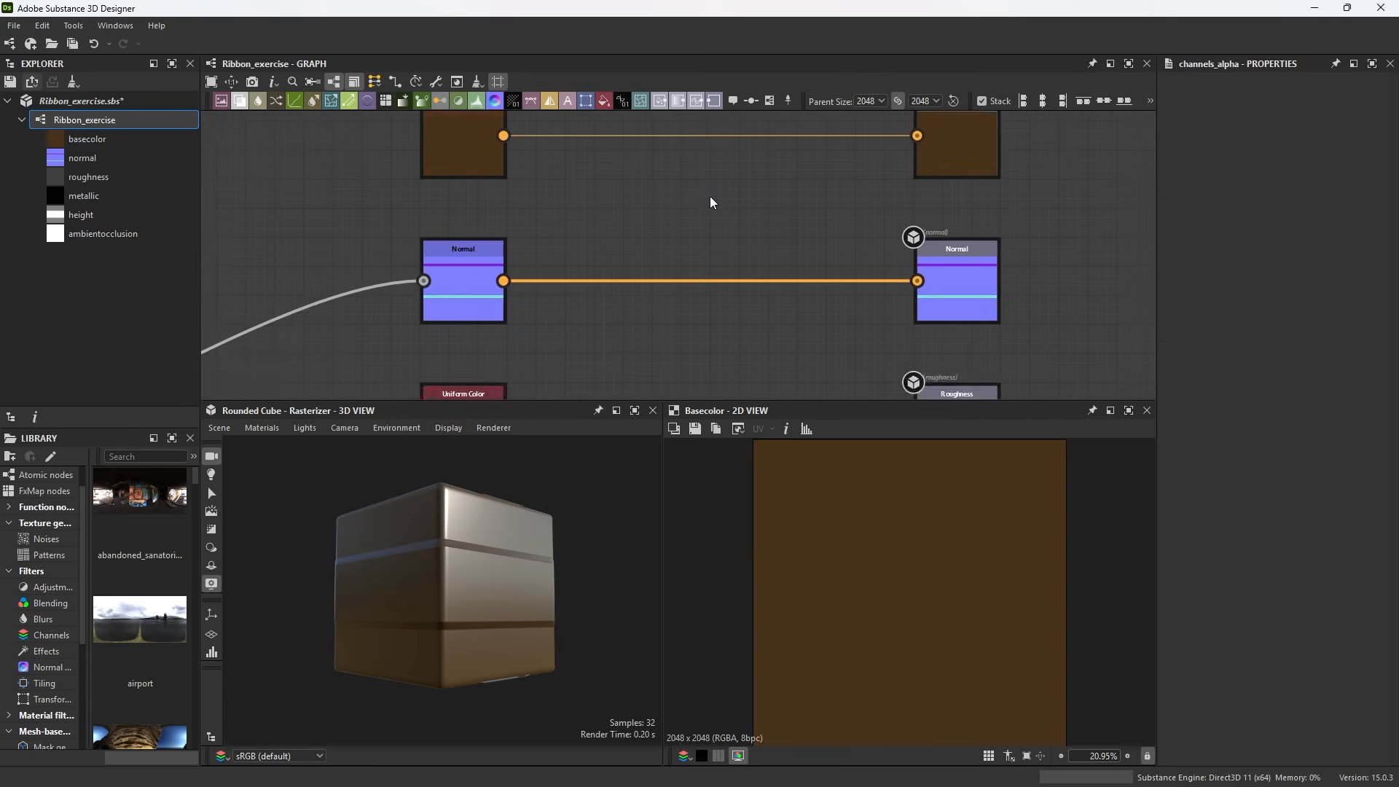
Insert an Alpha Merge node and connect the base color Uniform Color to its RGB input
middle_drag(713, 202, 698, 261)
key(space)
text(alpha)
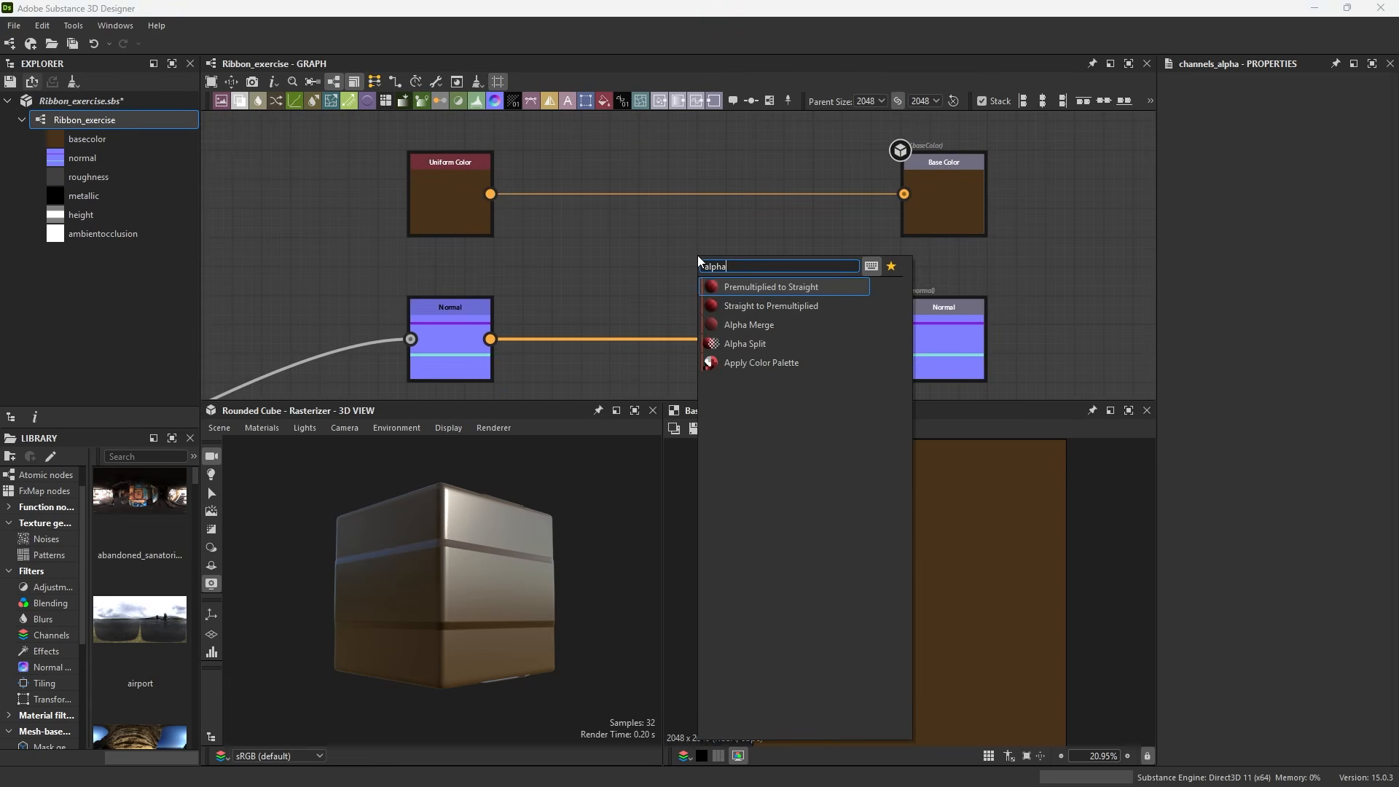
click(721, 325)
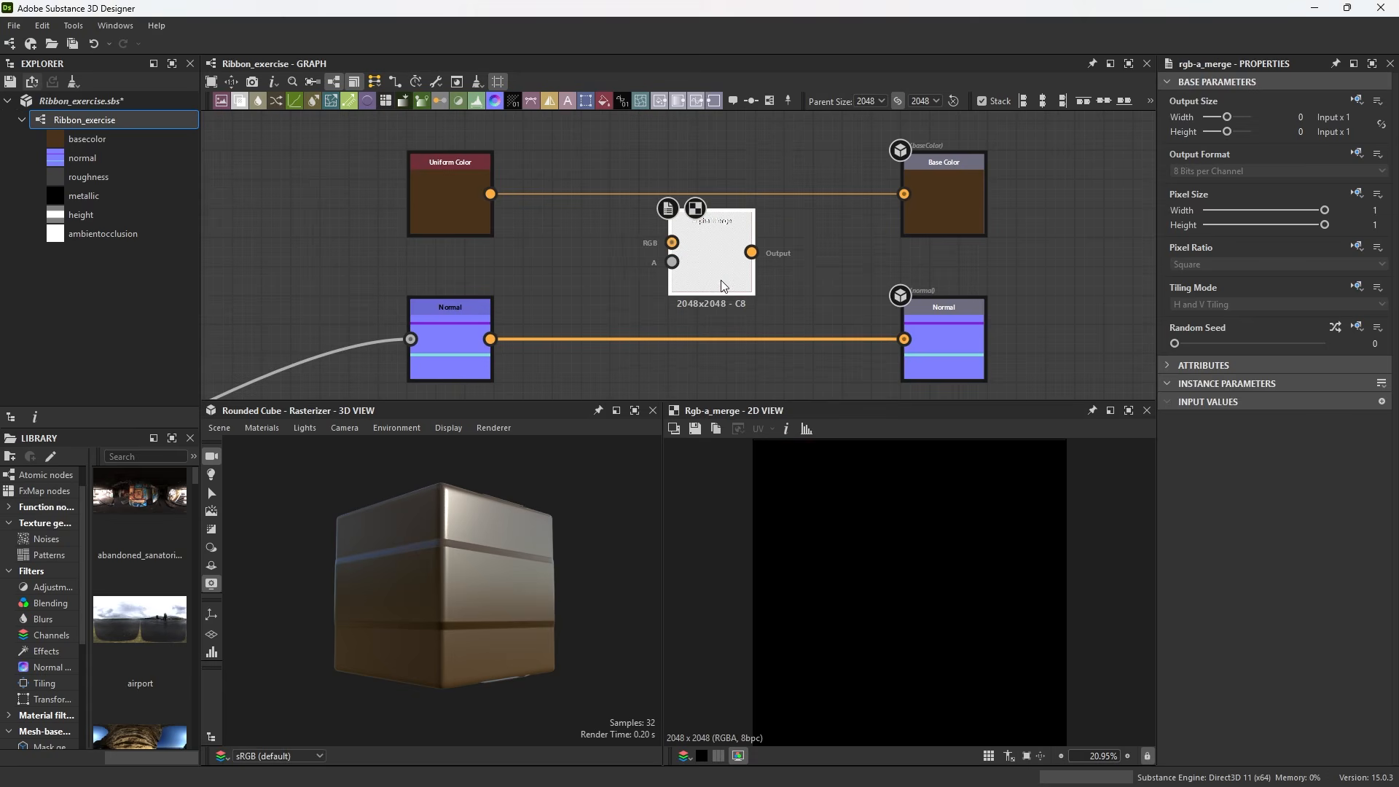
drag(720, 284, 717, 255)
drag(491, 194, 672, 213)
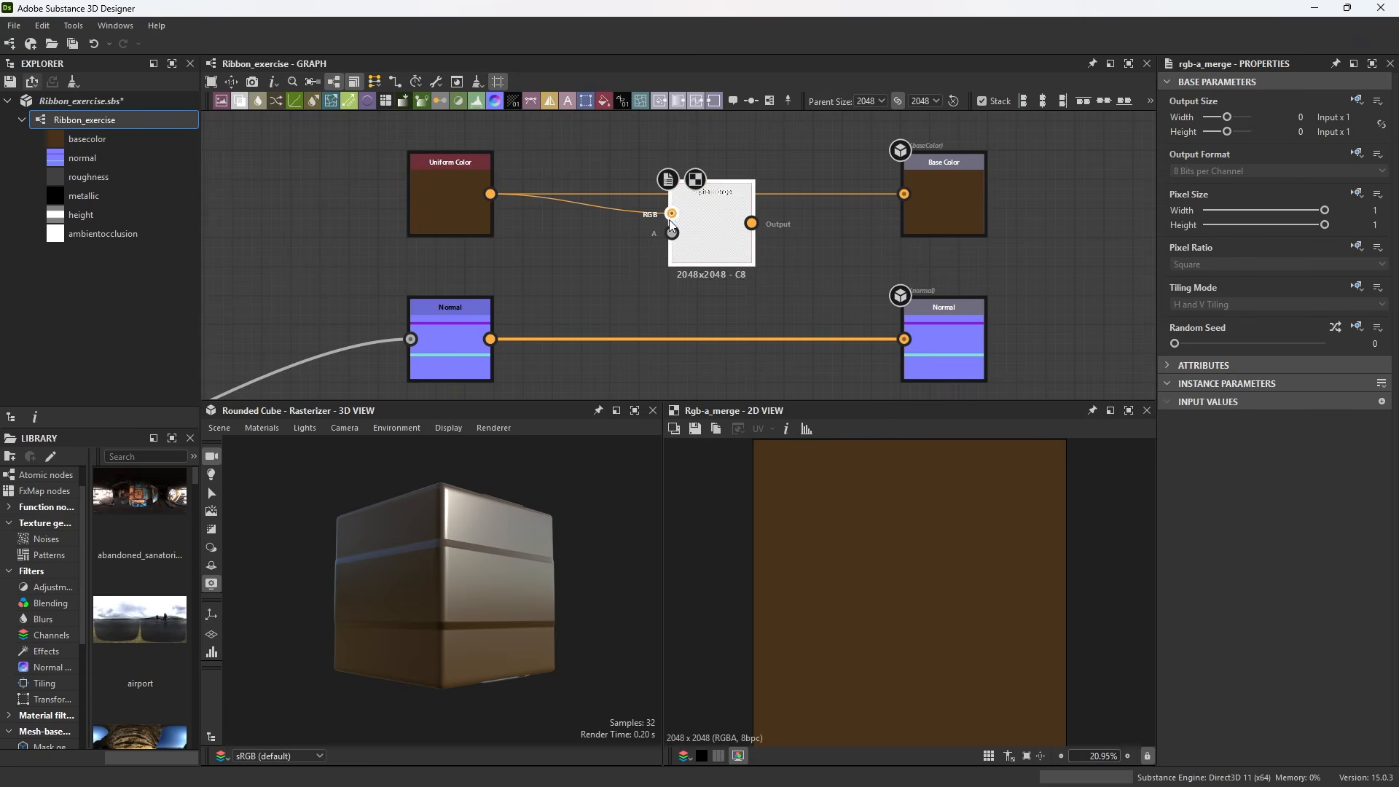
scroll(637, 243, down, 8)
scroll(595, 247, up, 9)
drag(506, 325, 800, 236)
middle_drag(856, 247, 774, 232)
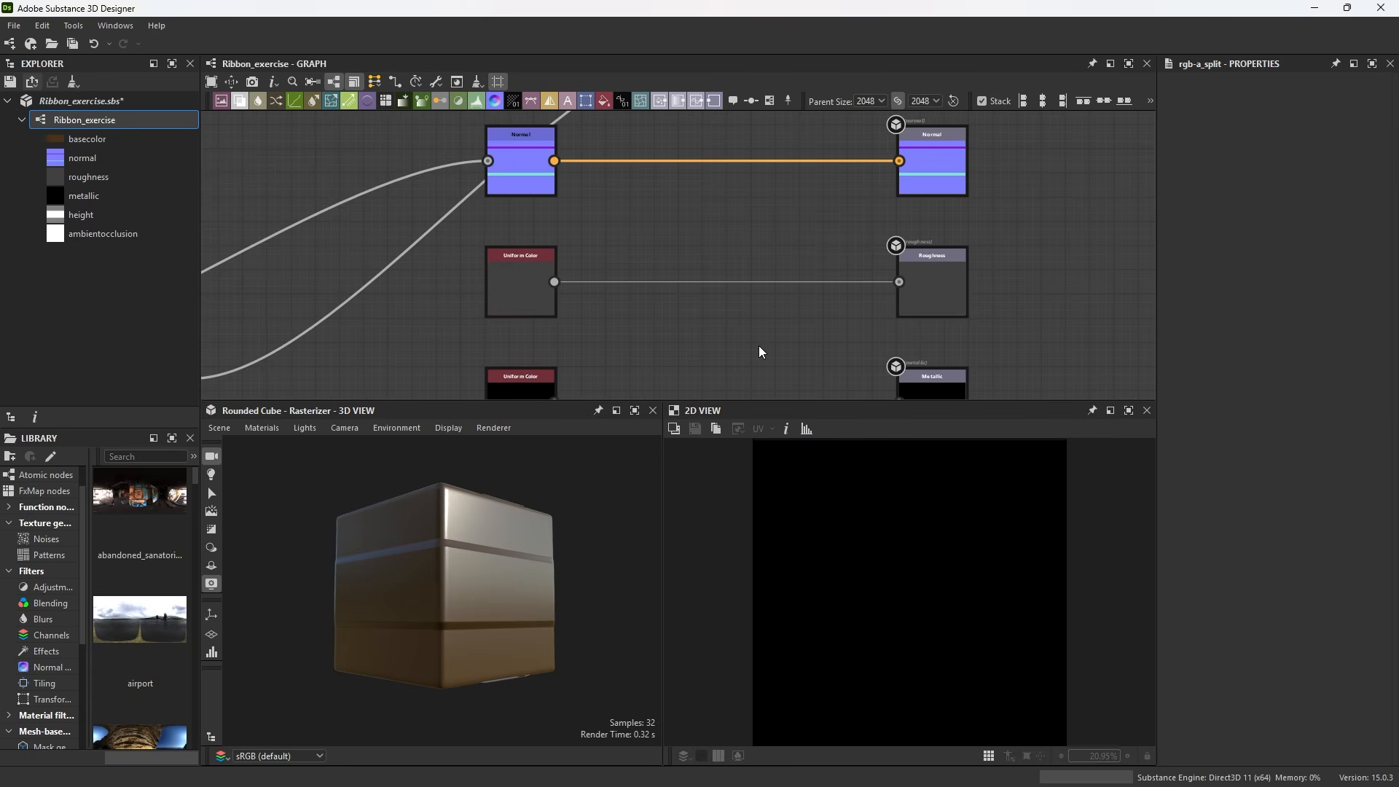
key(space)
text(rgba)
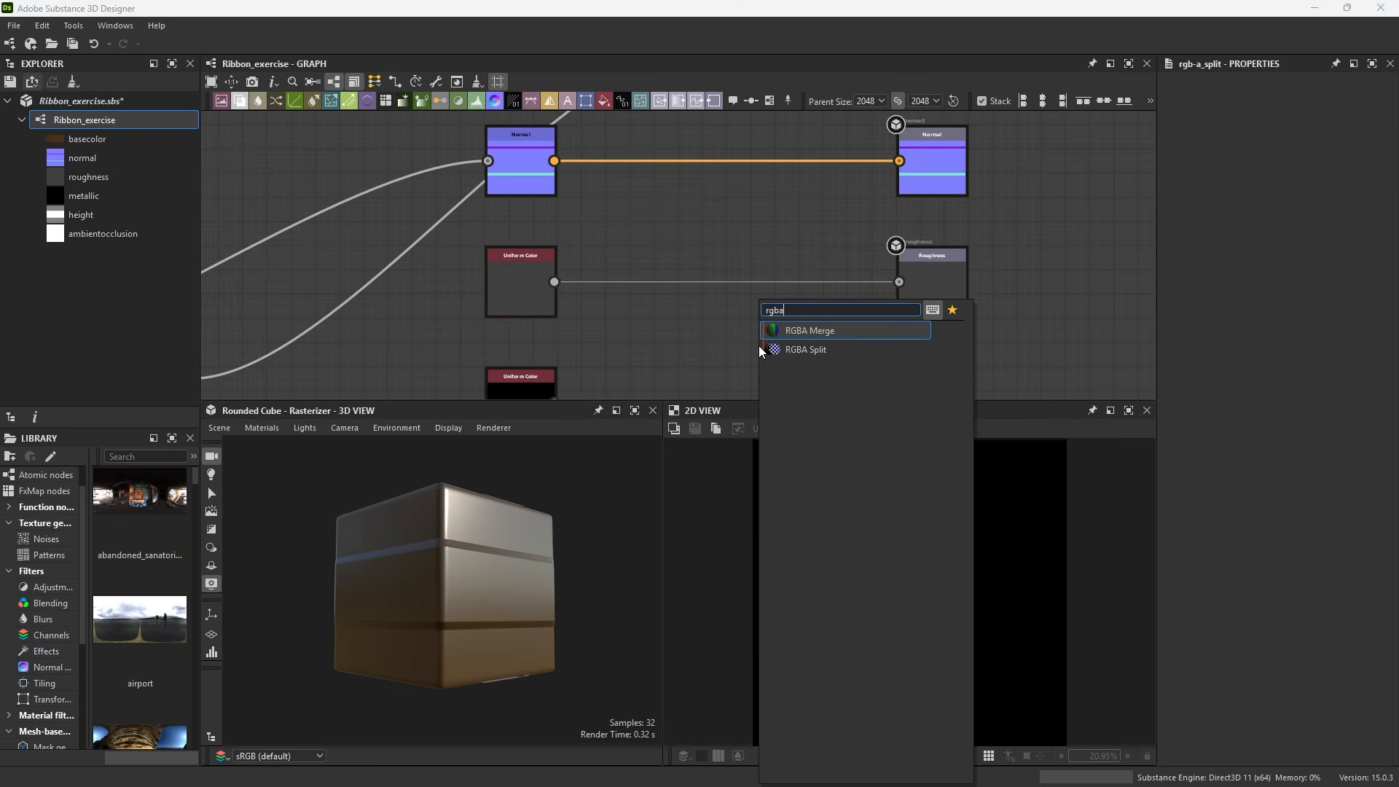
click(778, 337)
scroll(778, 338, up, 1)
drag(778, 338, 764, 252)
drag(511, 270, 709, 261)
scroll(741, 254, down, 2)
scroll(741, 254, down, 1)
middle_drag(723, 149, 646, 197)
ctrl+click(703, 189)
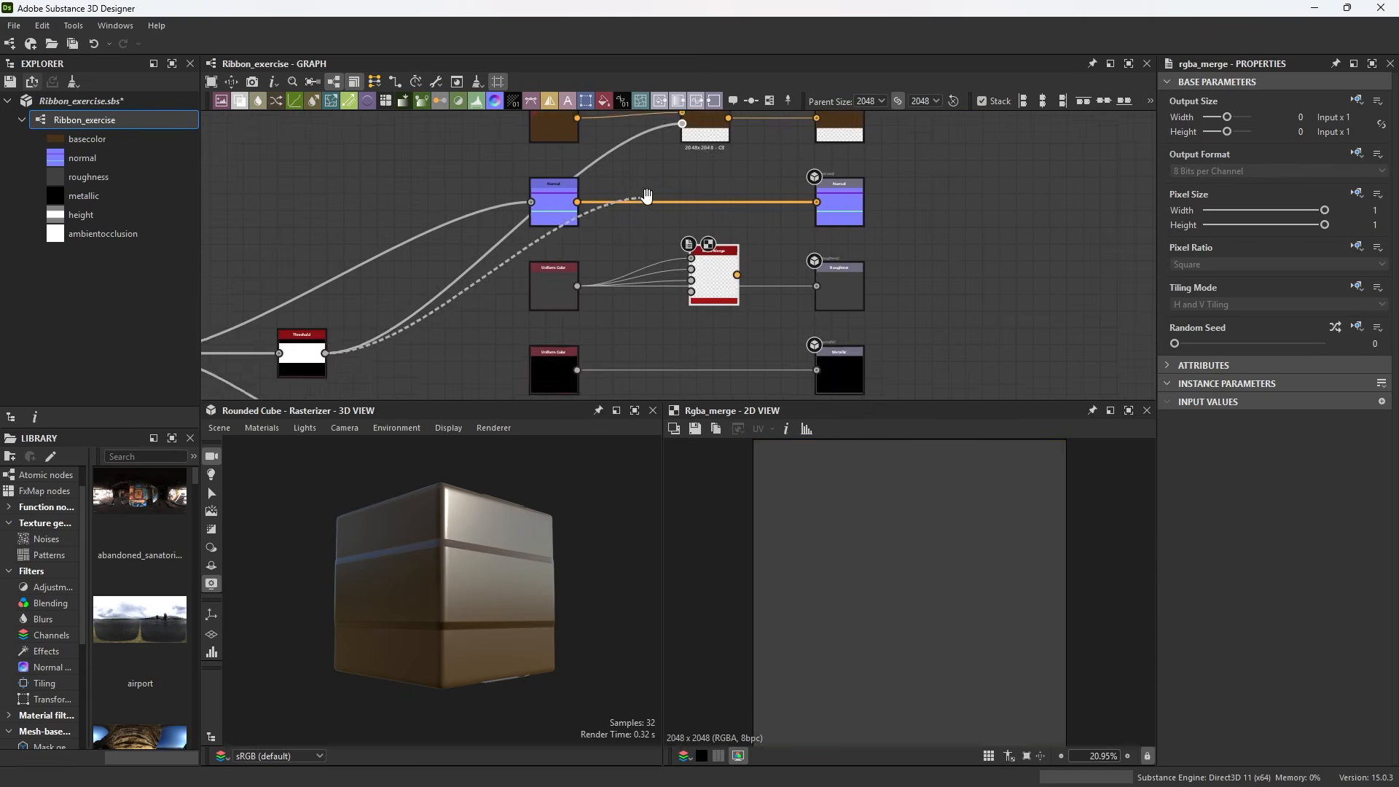
scroll(651, 262, up, 2)
click(708, 306)
scroll(699, 317, up, 3)
scroll(733, 283, down, 2)
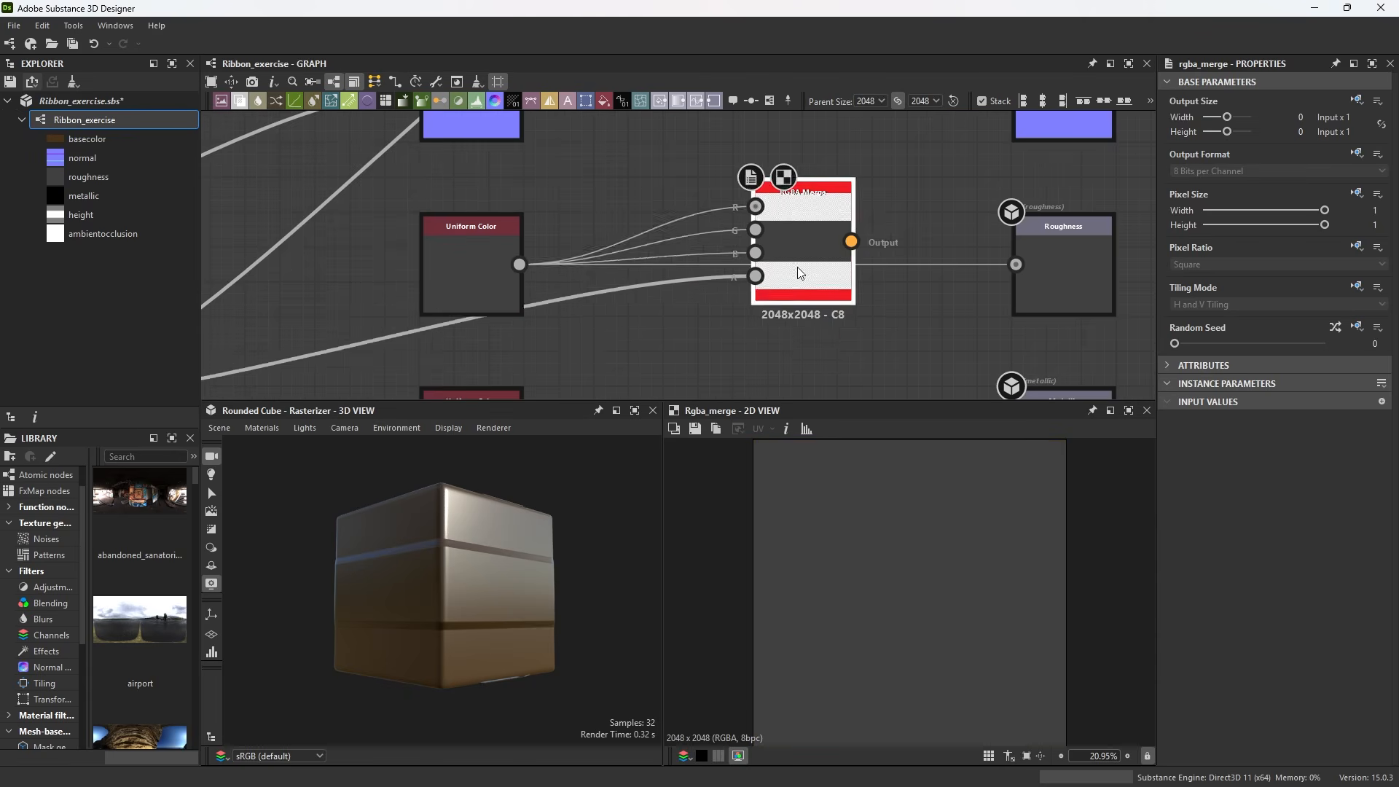
key(Delete)
Insert a Channels Shuffle node on the roughness branch, wiring the Uniform Color and the mask into its inputs
key(space)
text(chan)
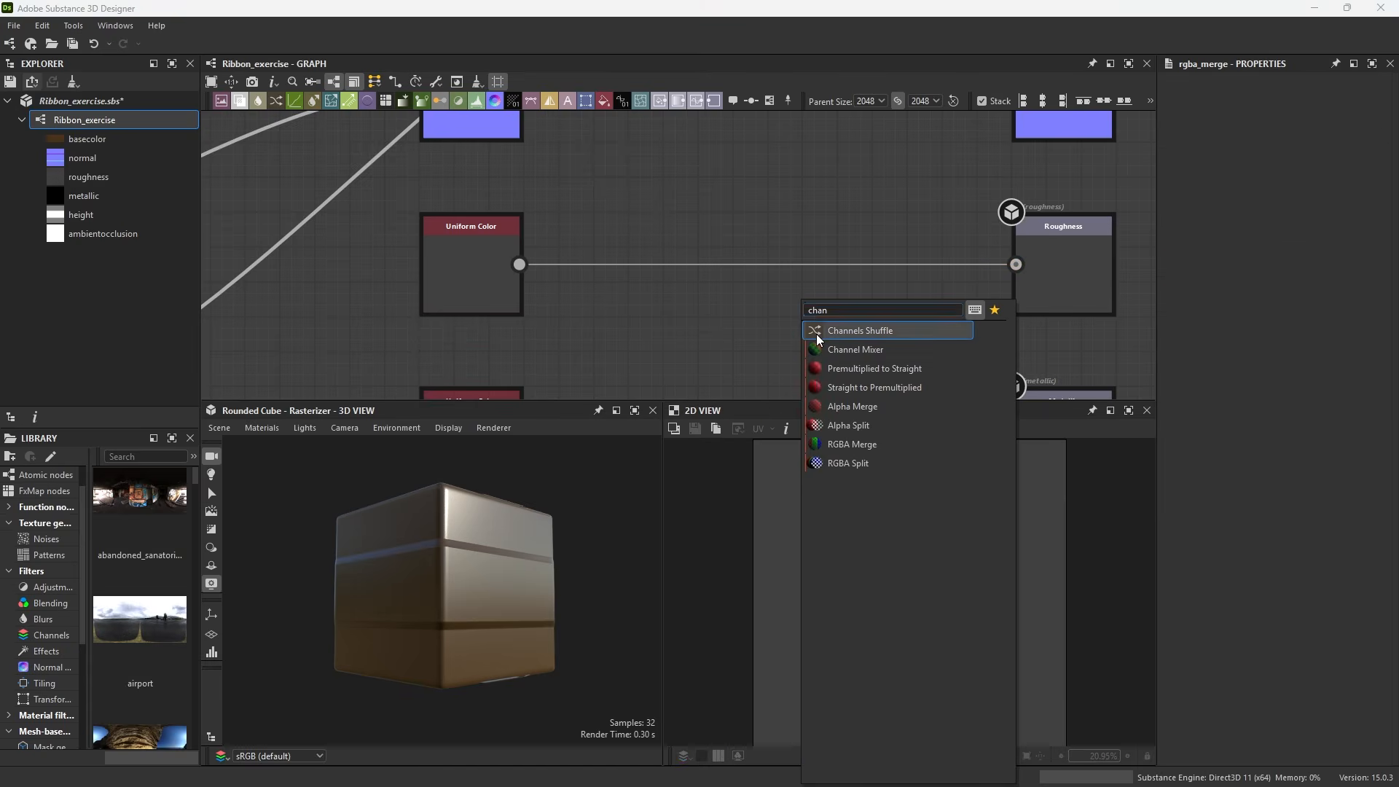
click(819, 332)
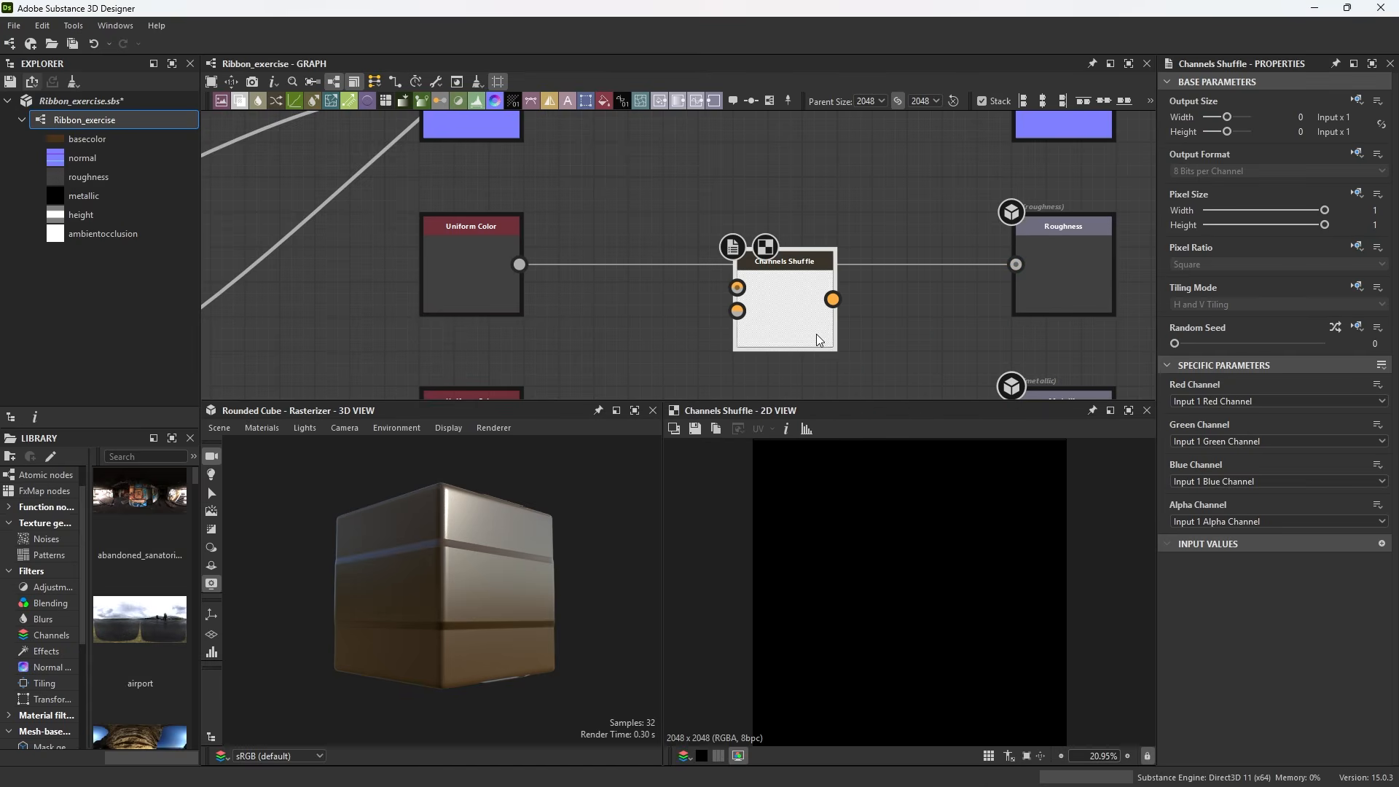
drag(657, 305, 738, 288)
scroll(781, 306, down, 3)
middle_drag(691, 221, 652, 300)
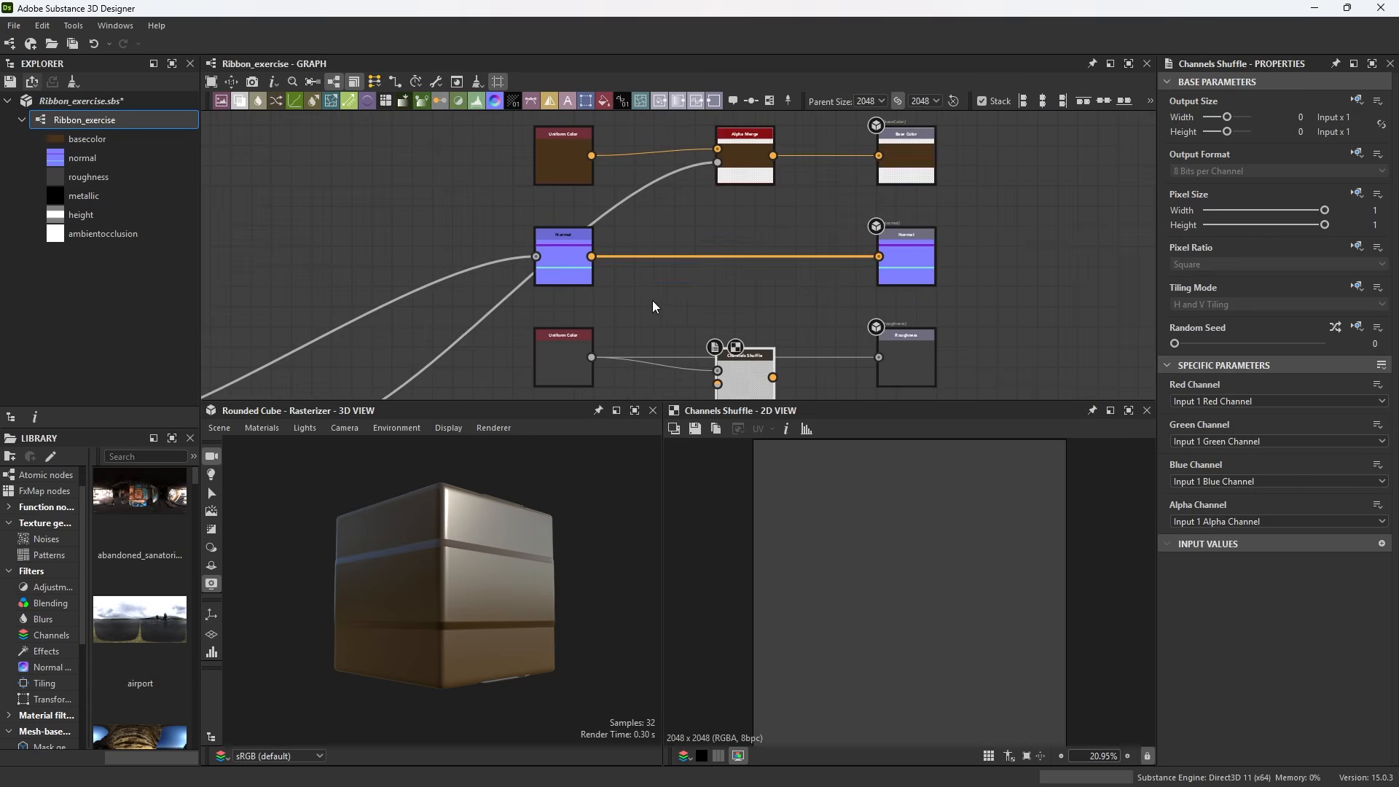
ctrl+drag(718, 162, 671, 302)
middle_drag(671, 302, 688, 264)
scroll(695, 313, up, 3)
ctrl+drag(670, 302, 722, 343)
middle_drag(721, 344, 656, 248)
ctrl+drag(722, 344, 673, 274)
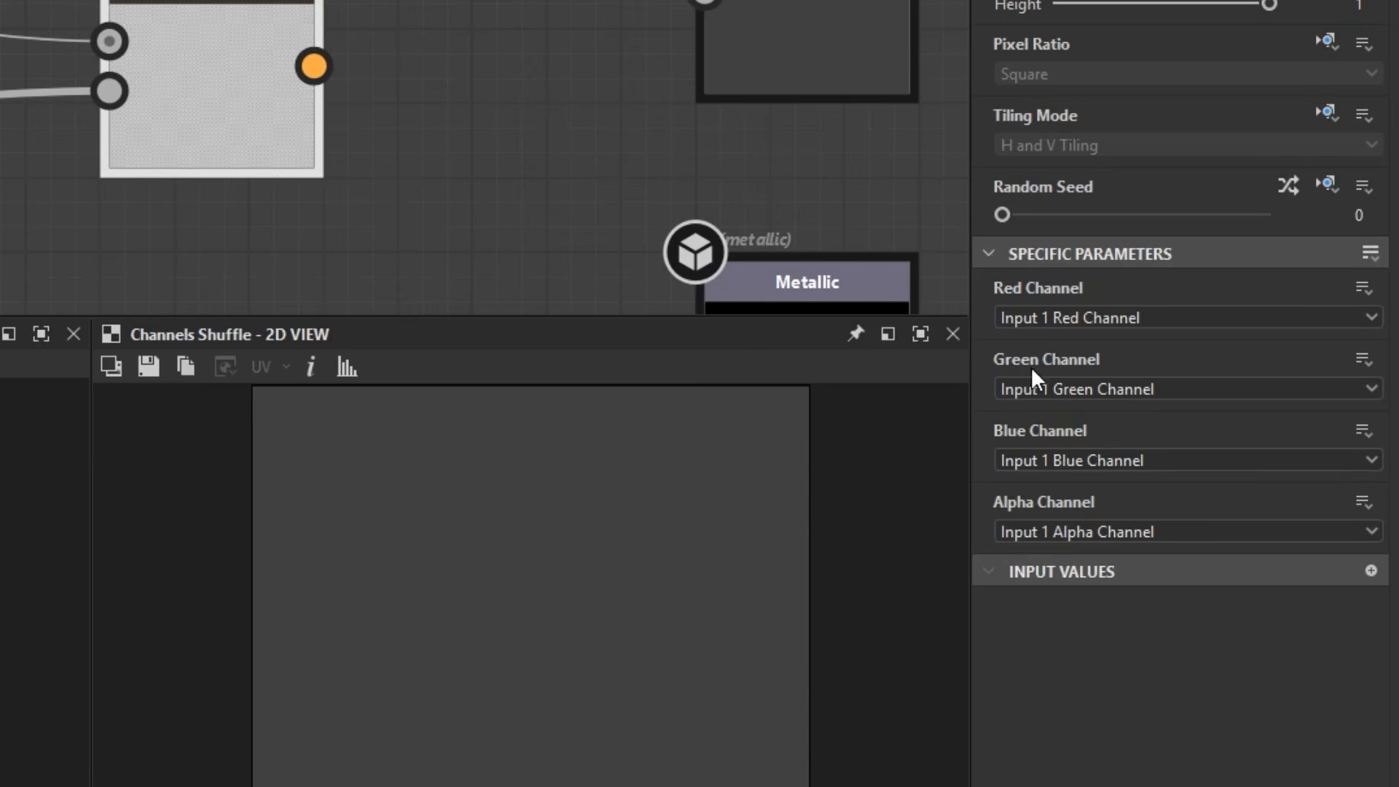
click(1057, 527)
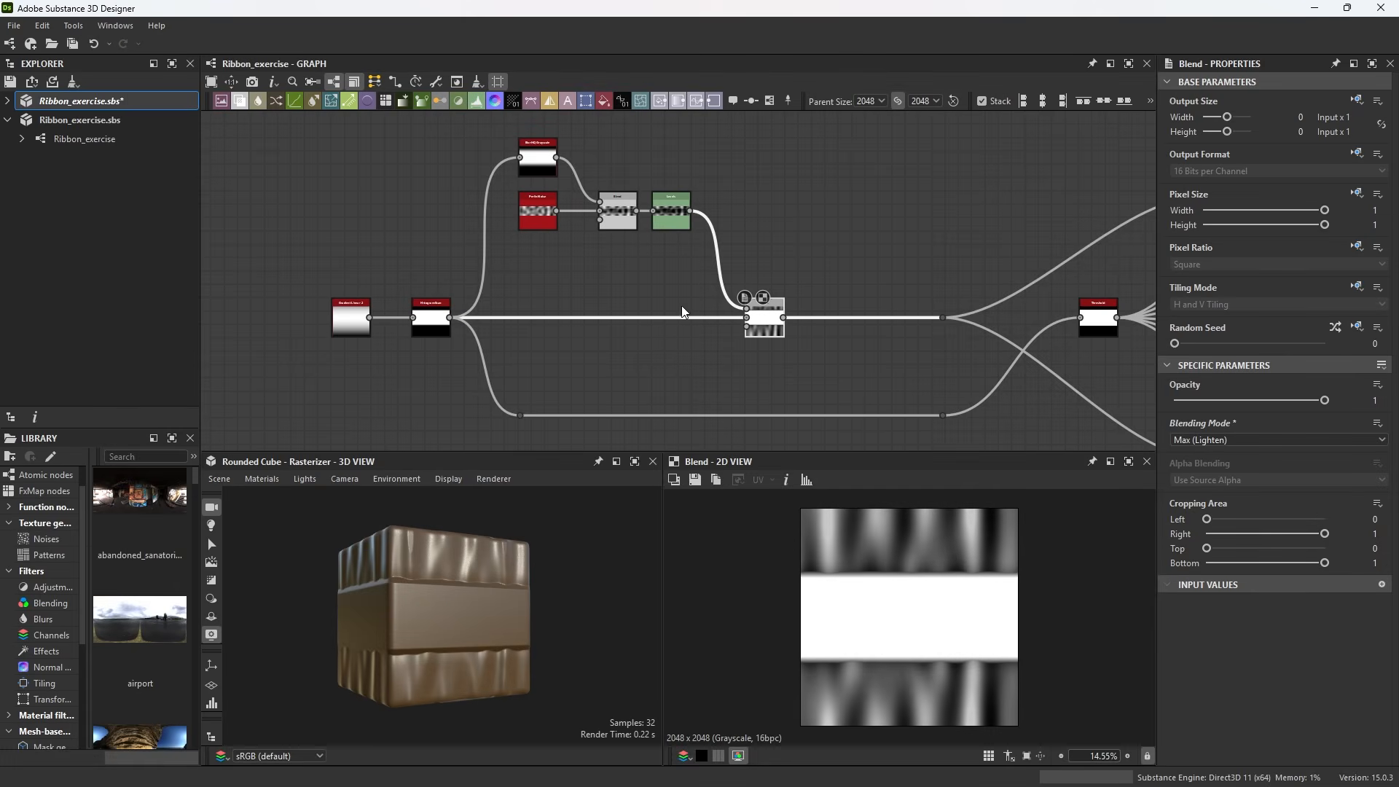
Examine the mask-building Blend chain in the graph and the shading on the 3D preview cube
scroll(635, 215, up, 4)
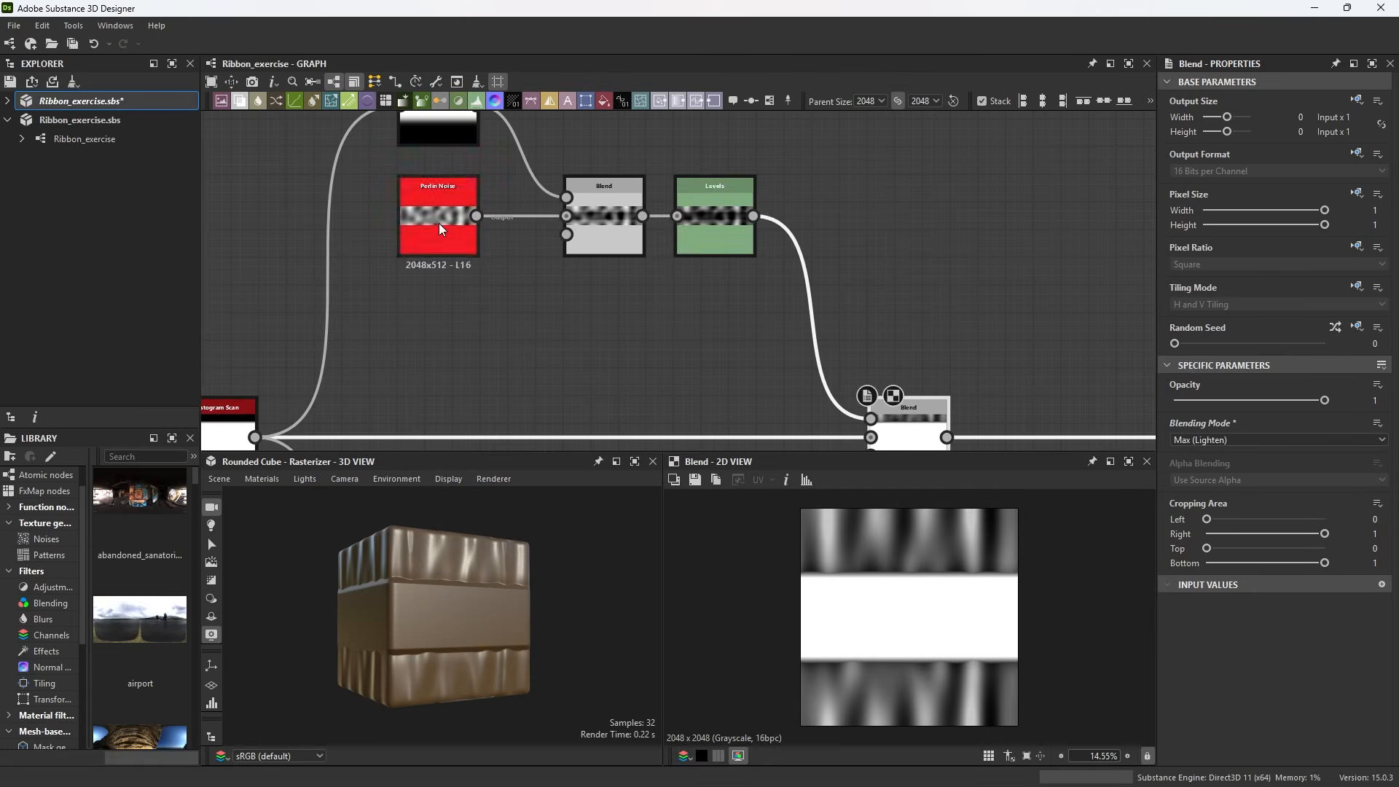
middle_drag(776, 312, 702, 210)
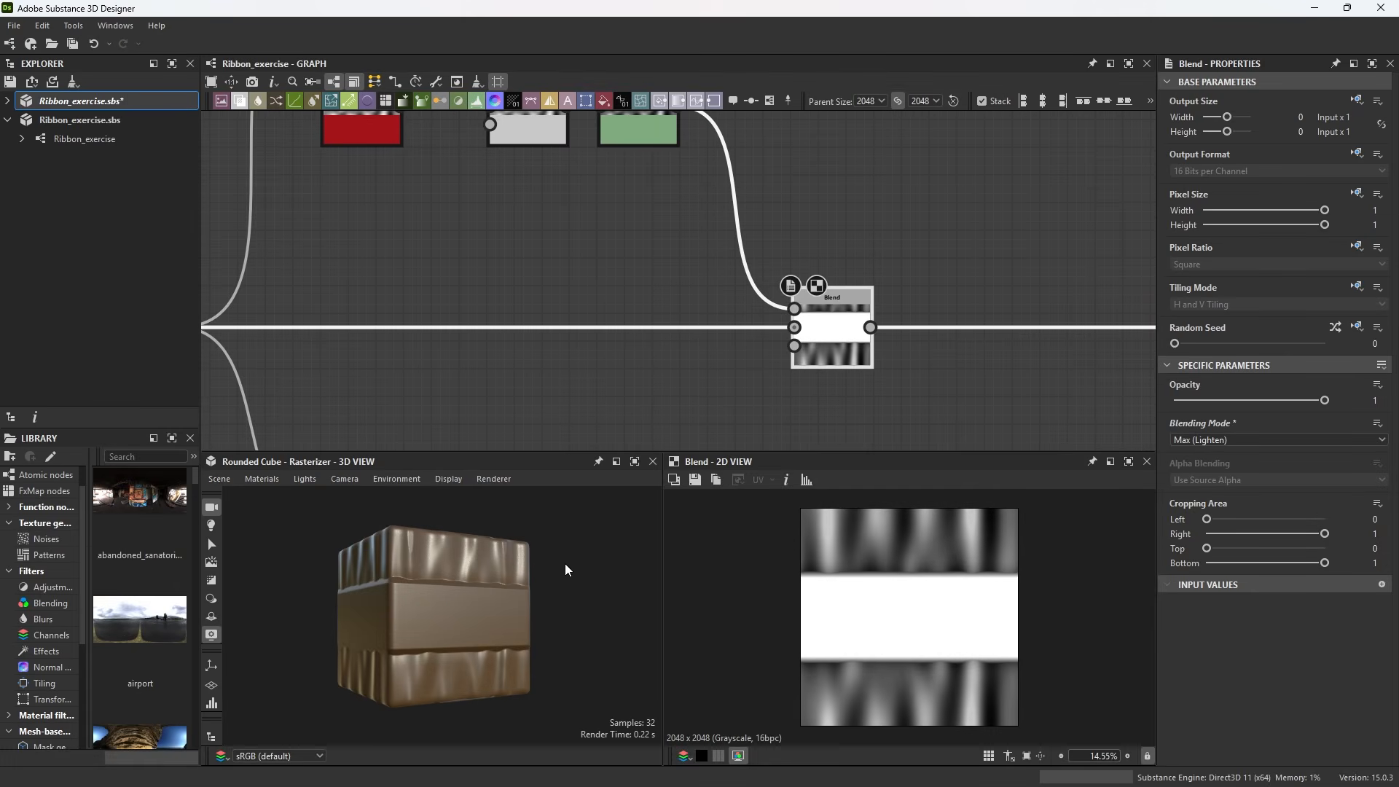
drag(543, 594, 481, 615)
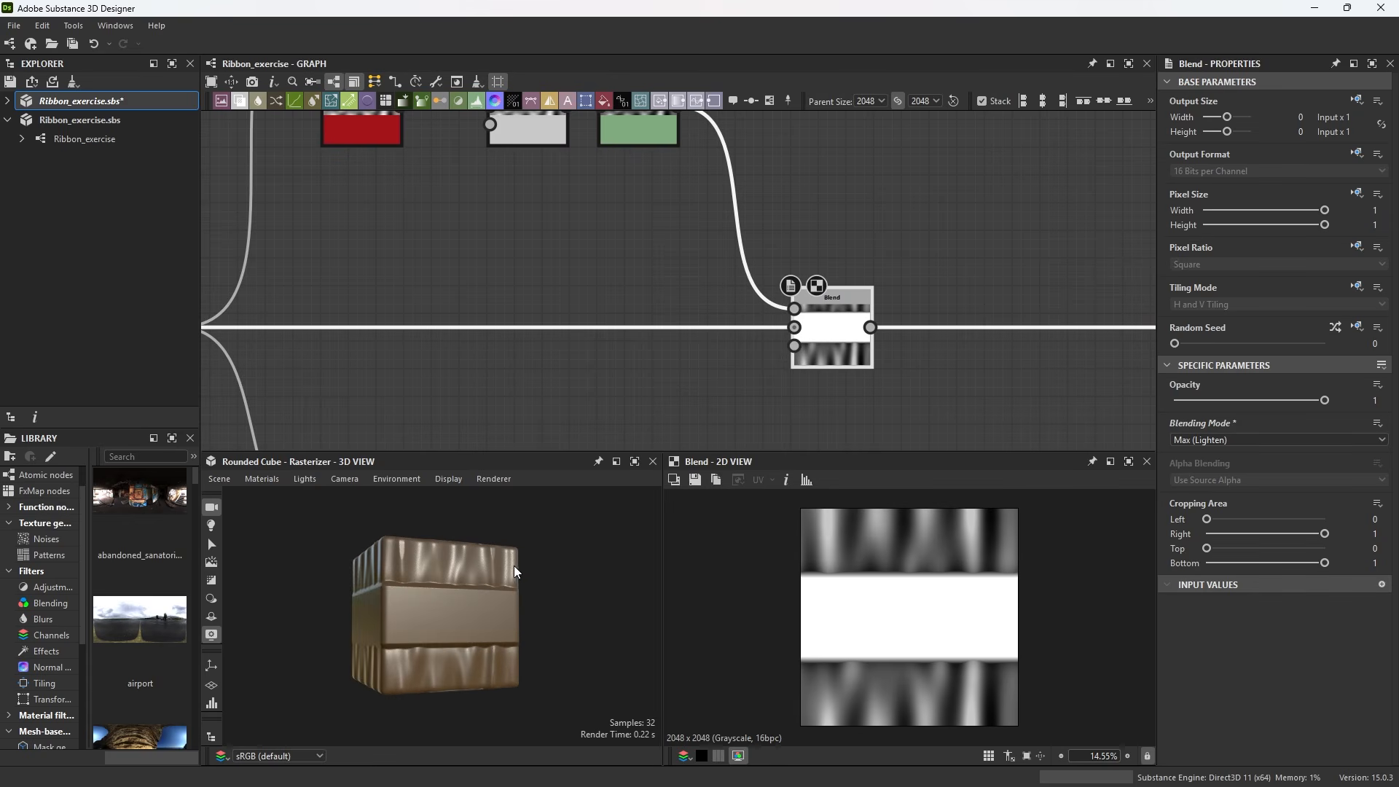
scroll(709, 289, down, 5)
middle_drag(802, 333, 465, 266)
scroll(941, 404, up, 2)
scroll(939, 382, up, 2)
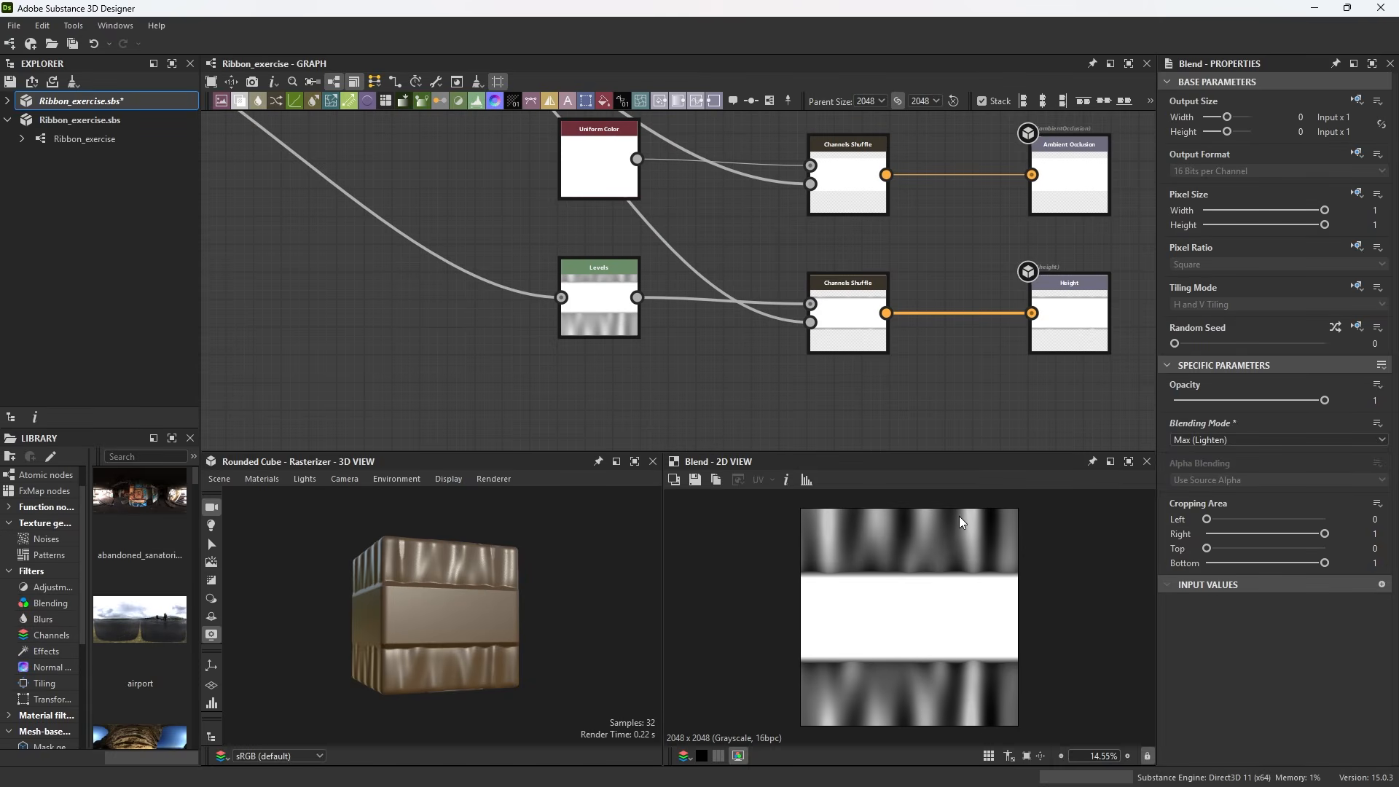
scroll(809, 392, down, 2)
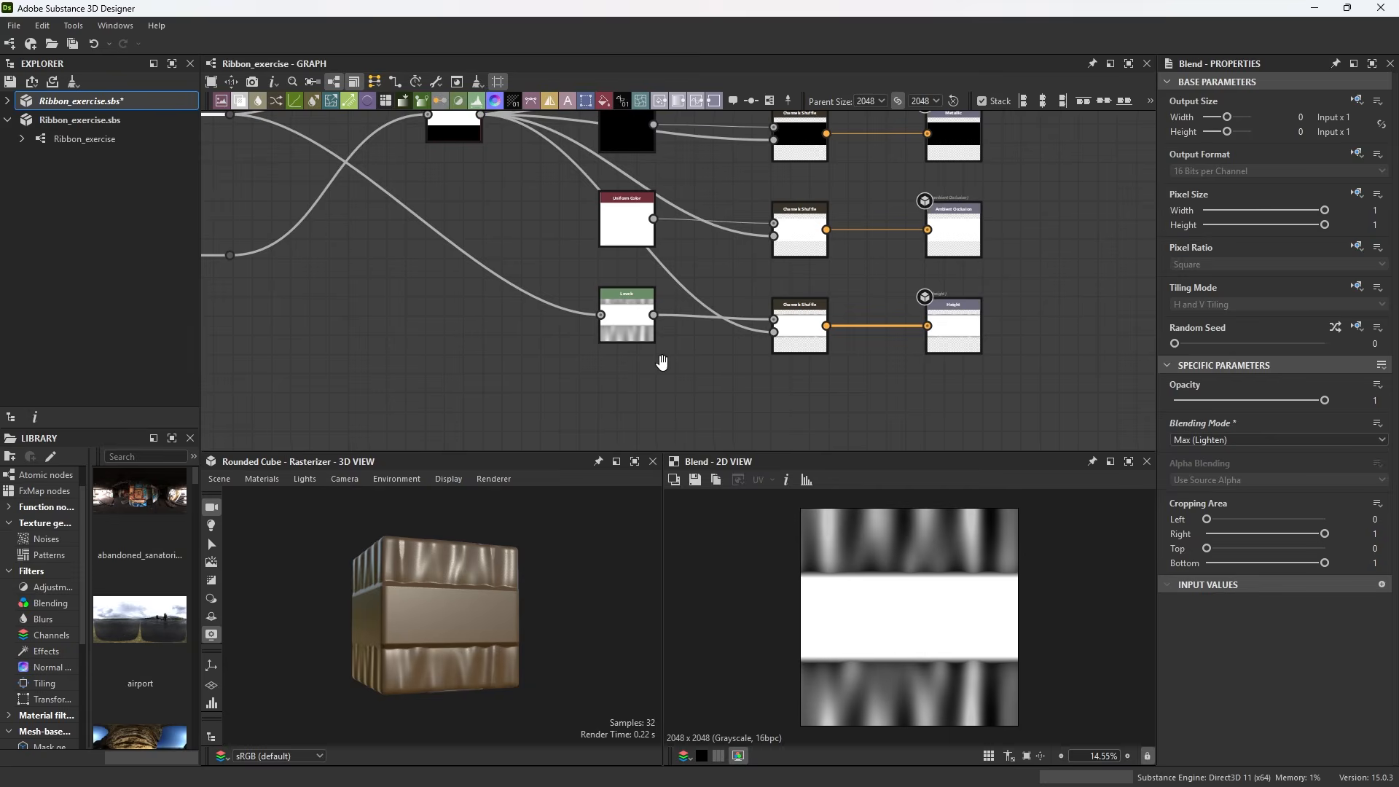
scroll(663, 367, down, 2)
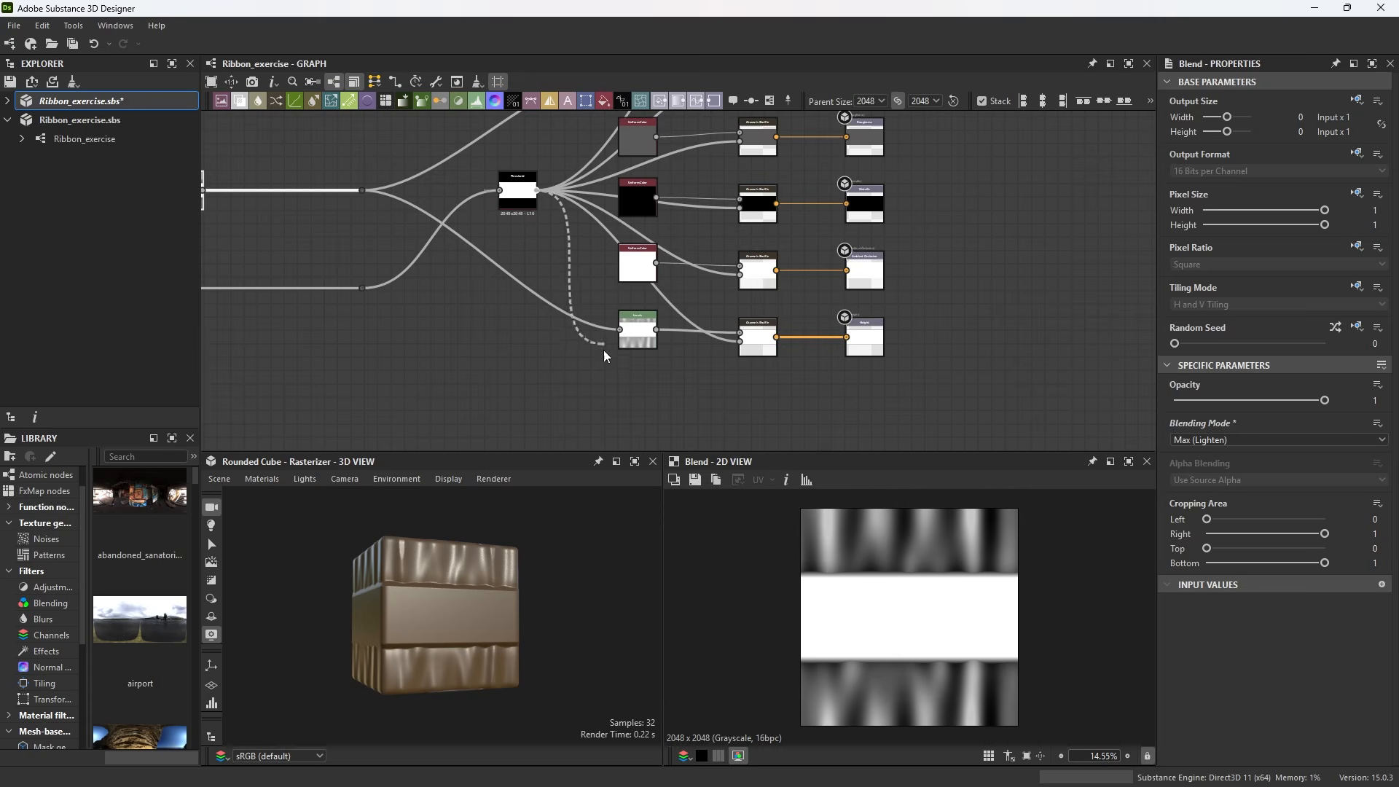
Add a Bevel node from the mask output and set its Distance to about 0.6
scroll(582, 369, up, 3)
mouse_move(604, 356)
mouse_down()
mouse_move(581, 369)
mouse_move(579, 350)
mouse_move(610, 329)
mouse_up()
text(be)
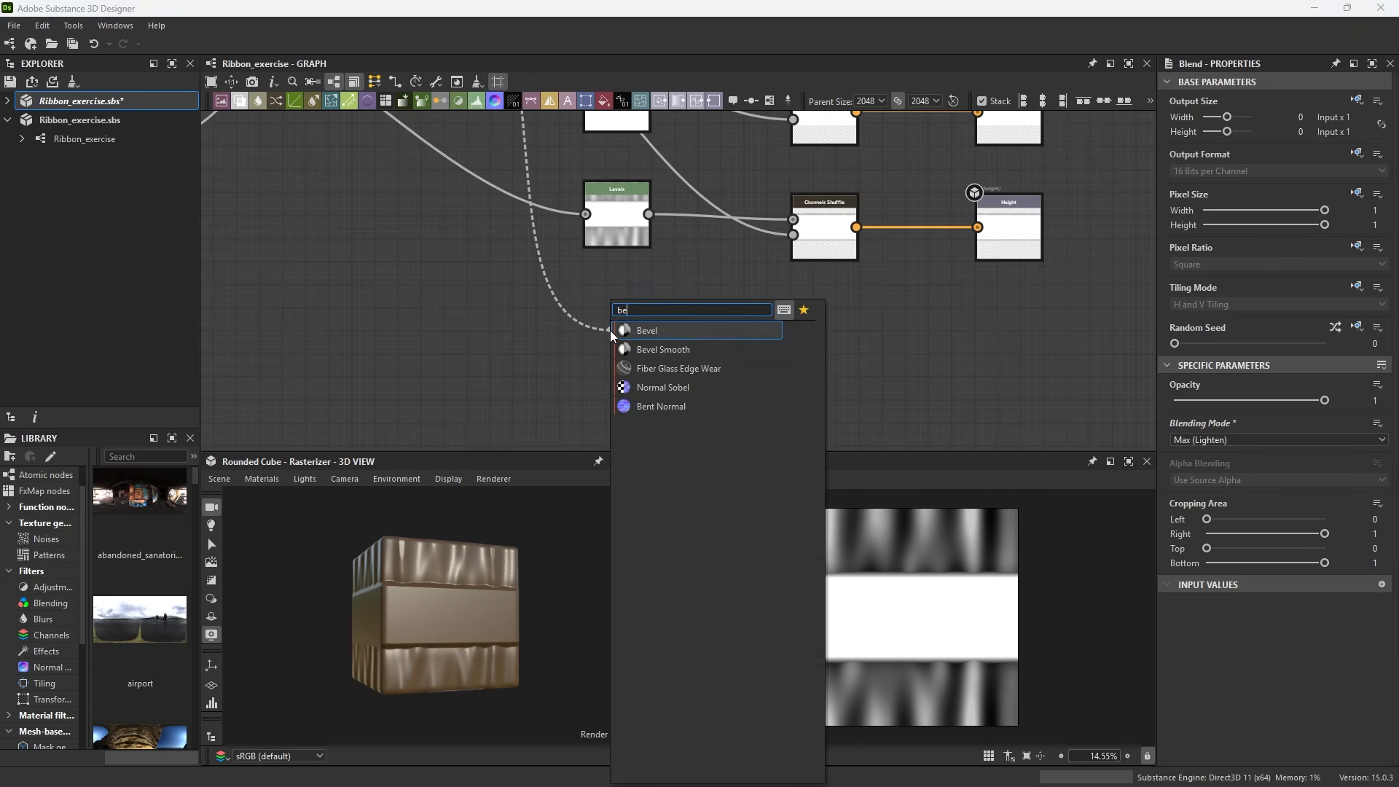
click(617, 332)
drag(1287, 419, 1294, 419)
drag(635, 341, 547, 382)
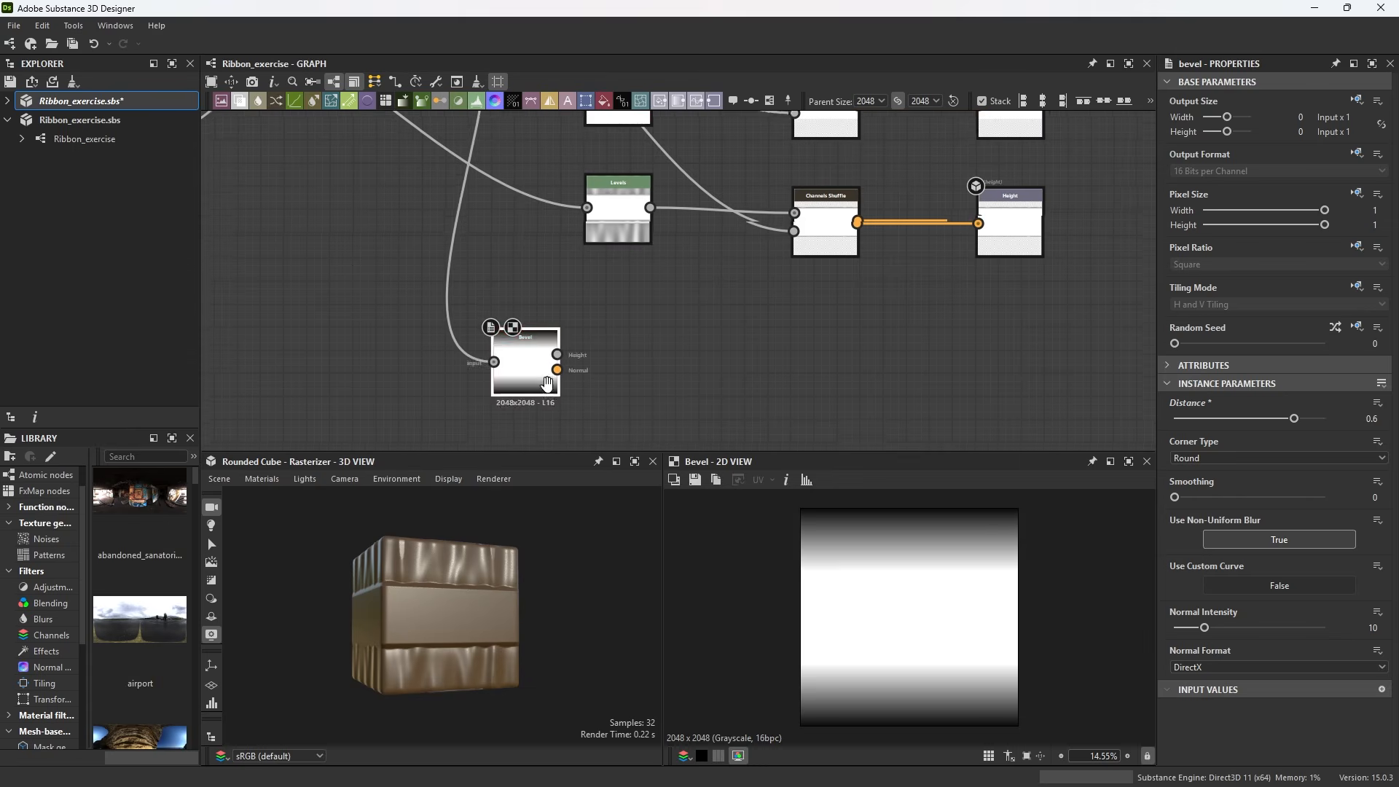
middle_drag(546, 384, 559, 331)
click(690, 315)
Add a Blend node combining the Bevel output with the mask, using Multiply blending mode
key(space)
text(bl)
key(Return)
drag(570, 301, 666, 311)
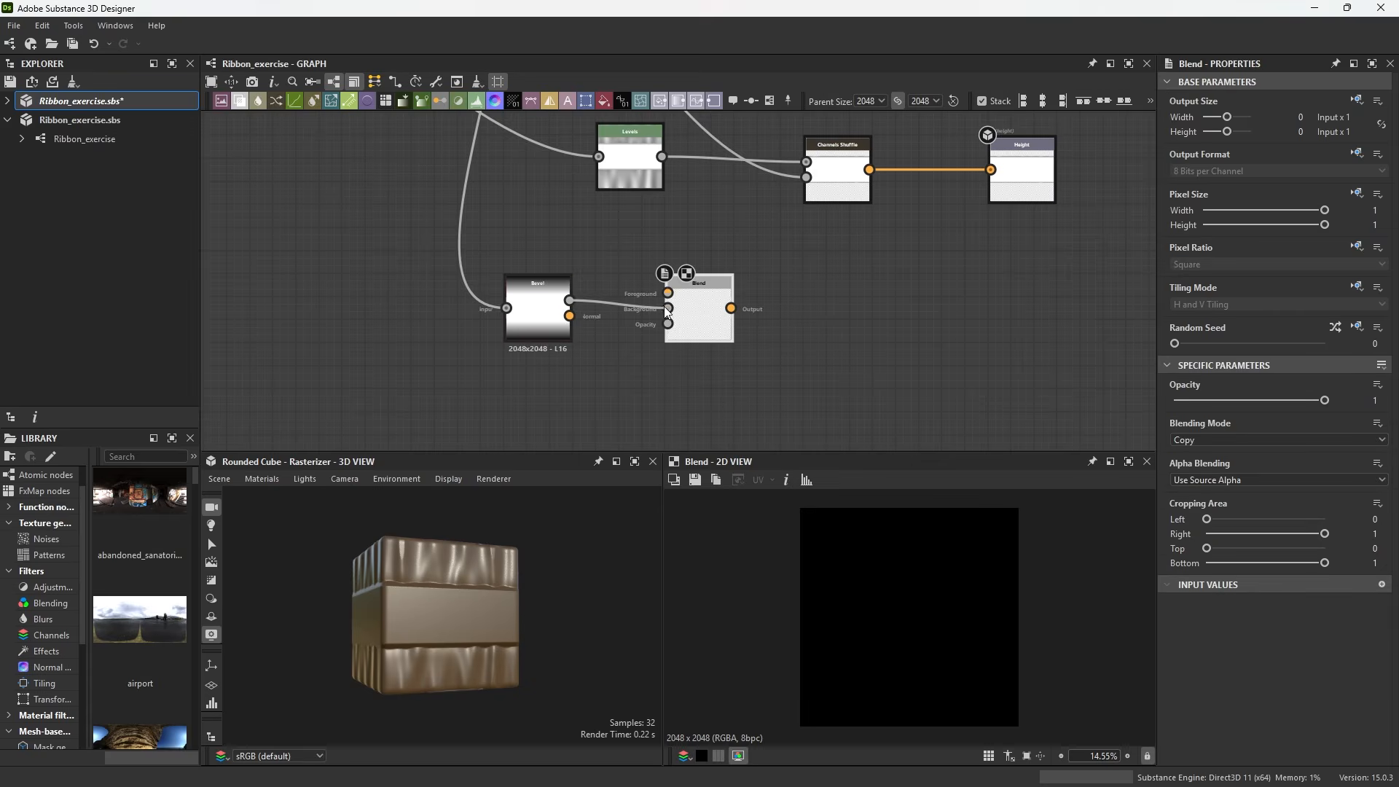
scroll(665, 307, down, 5)
middle_drag(561, 291, 848, 447)
scroll(496, 250, up, 4)
scroll(481, 234, down, 6)
scroll(728, 346, up, 6)
drag(472, 229, 858, 347)
click(1214, 443)
click(1225, 490)
Insert a Levels node between the Bevel's height output and the Multiply Blend node
scroll(788, 371, up, 2)
middle_drag(788, 371, 697, 371)
key(space)
text(l)
click(718, 332)
drag(593, 321, 761, 343)
click(1323, 365)
double_click(792, 334)
drag(701, 379, 677, 379)
double_click(793, 334)
scroll(860, 520, up, 3)
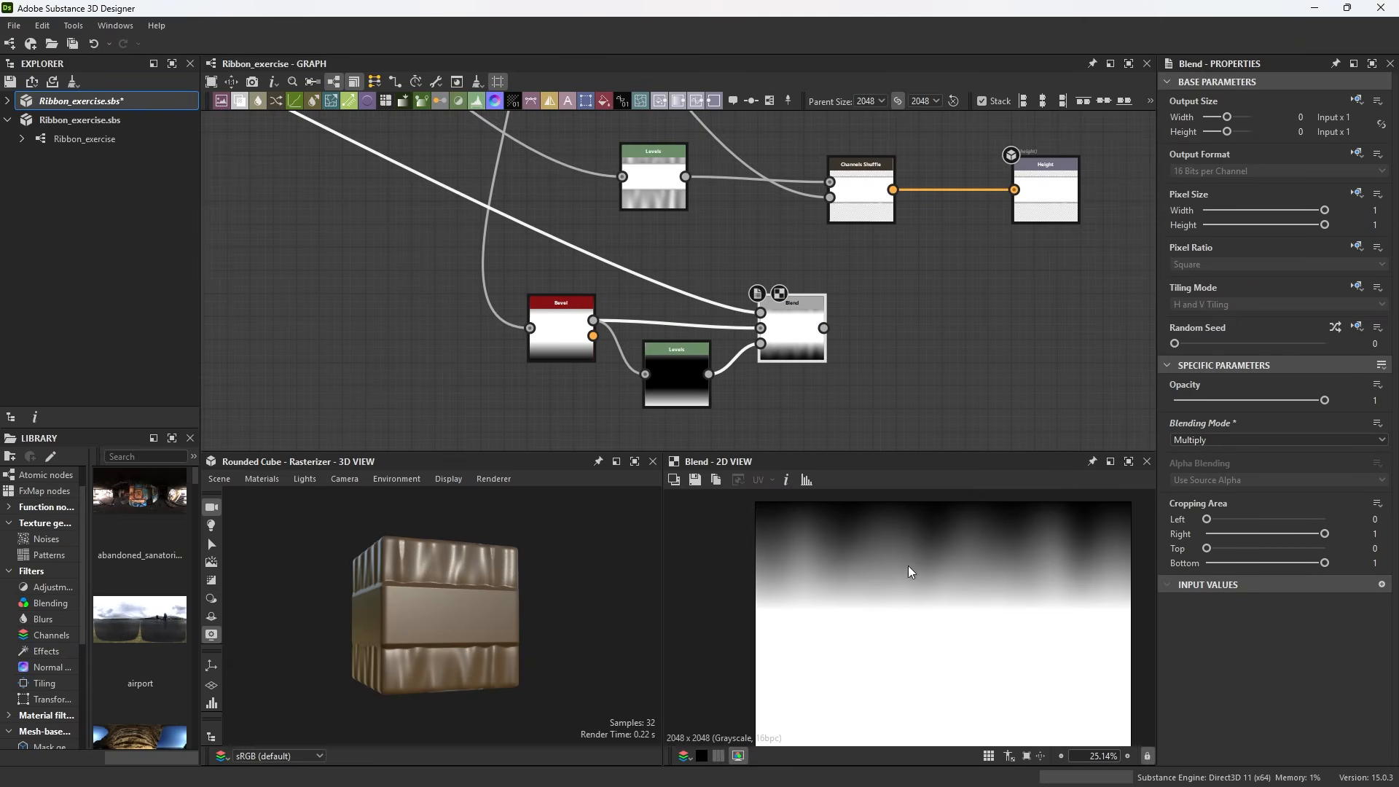
Lower the Max (Lighten) Blend node's opacity to 0.46
scroll(802, 299, down, 2)
middle_drag(826, 318, 880, 340)
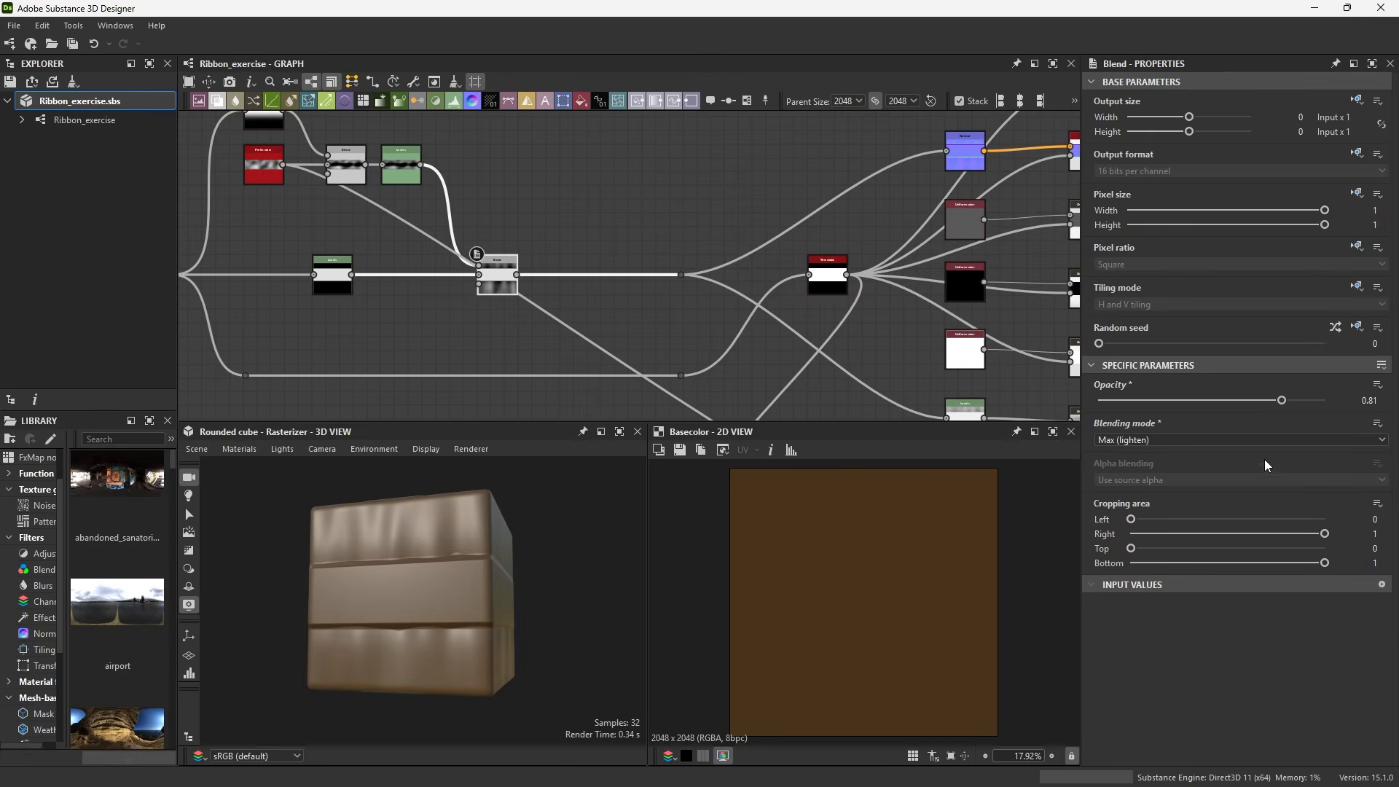
drag(1288, 402, 1204, 407)
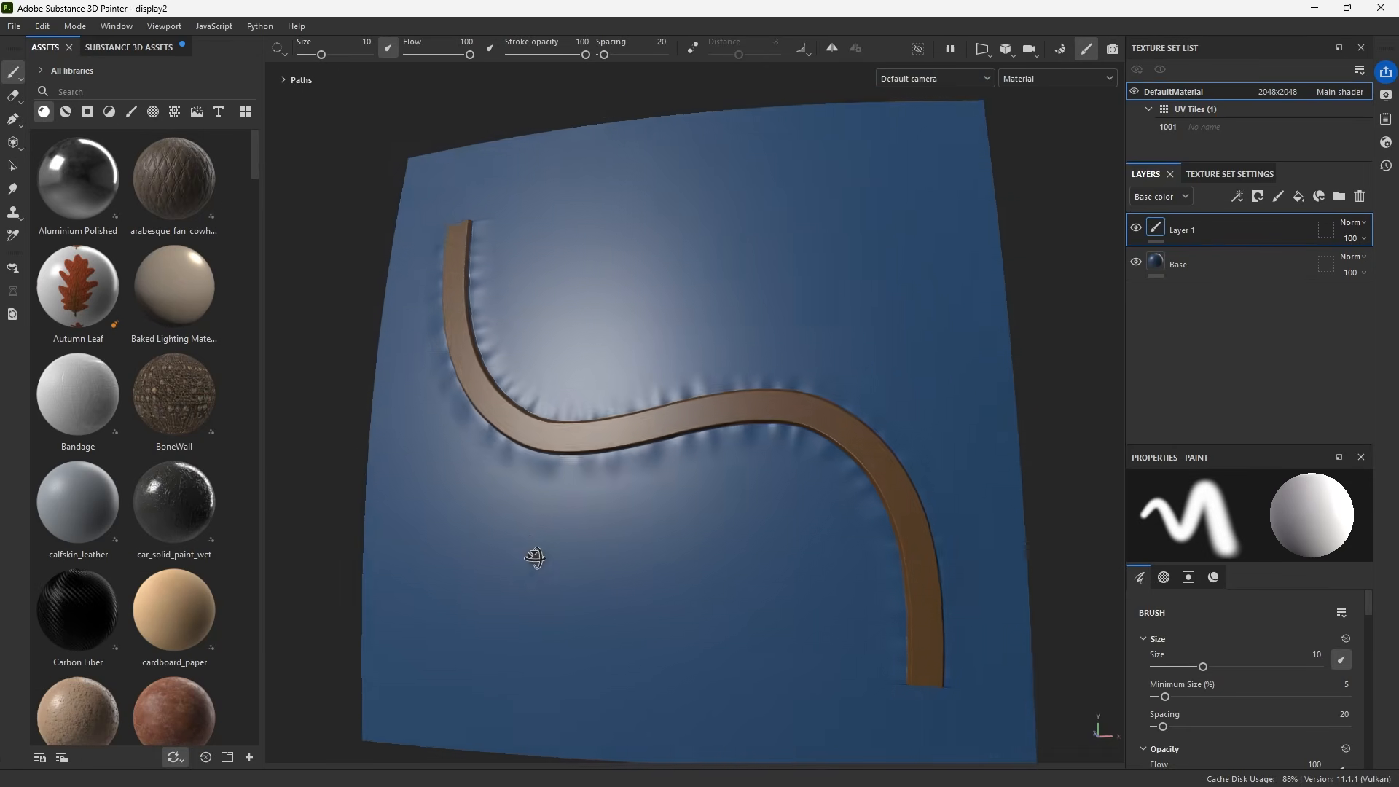
Save the Designer package and check the ribbon path in Painter
mouse_move(531, 556)
alt+mouse_down()
mouse_move(490, 578)
mouse_move(601, 564)
mouse_move(531, 525)
mouse_move(537, 572)
mouse_move(562, 540)
mouse_move(569, 556)
mouse_move(573, 527)
alt+mouse_up()
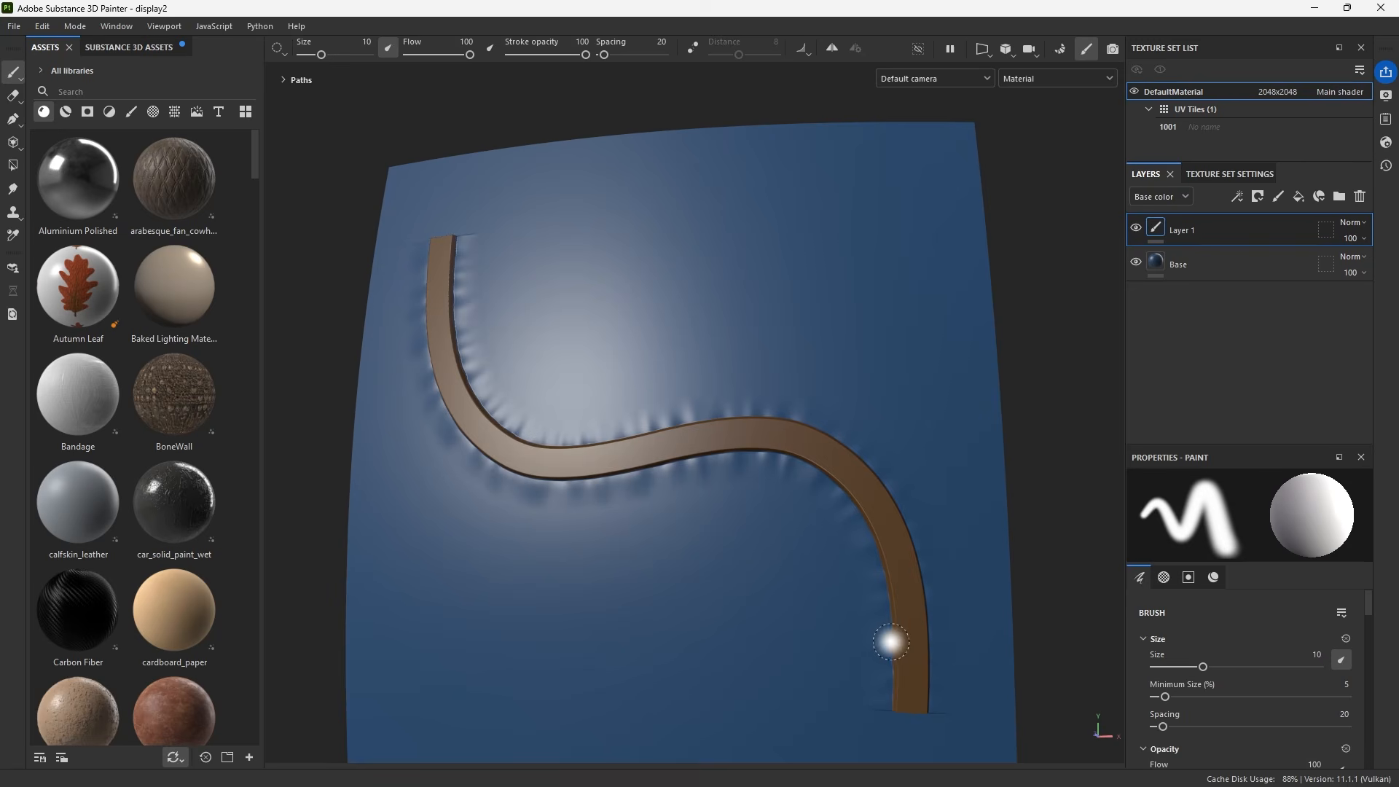
alt+drag(844, 562, 828, 572)
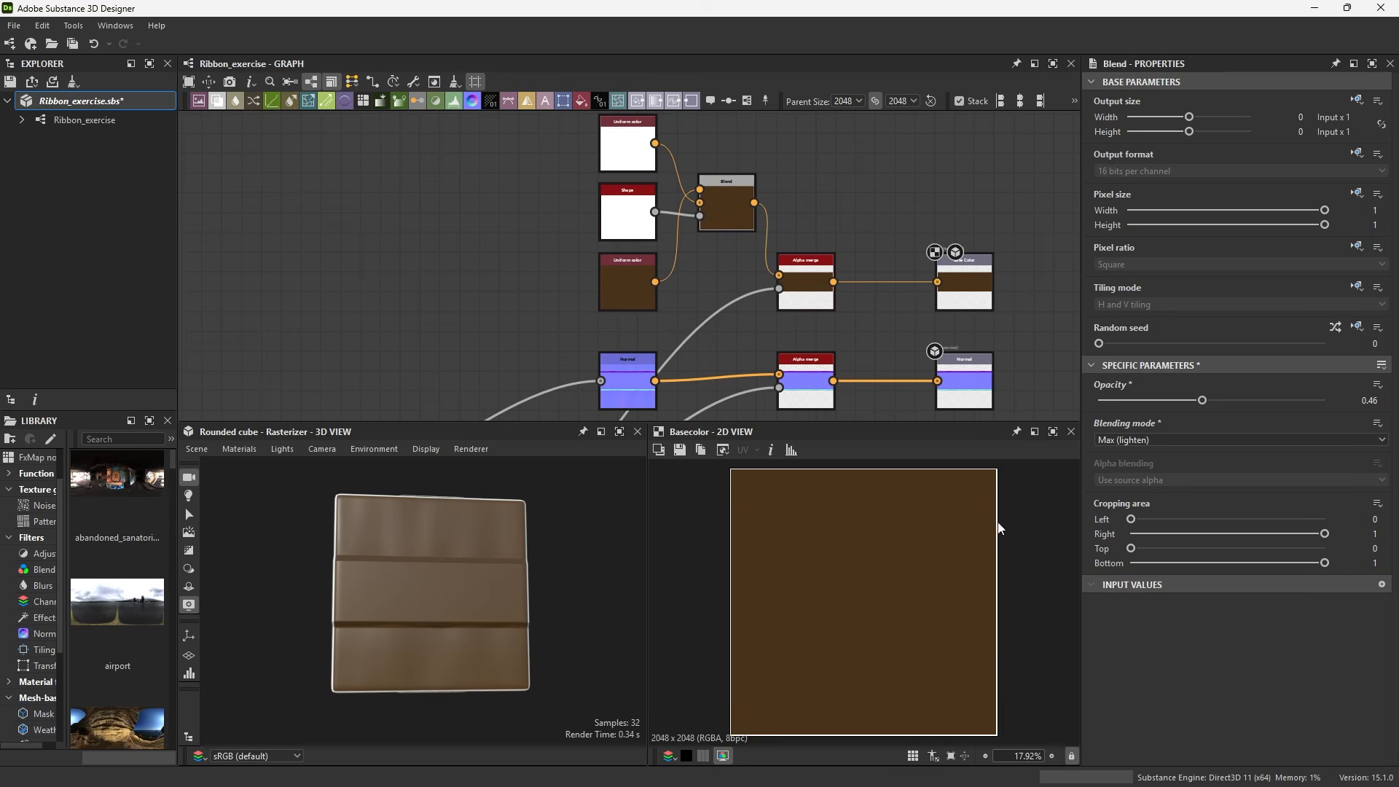
key(ctrl+s)
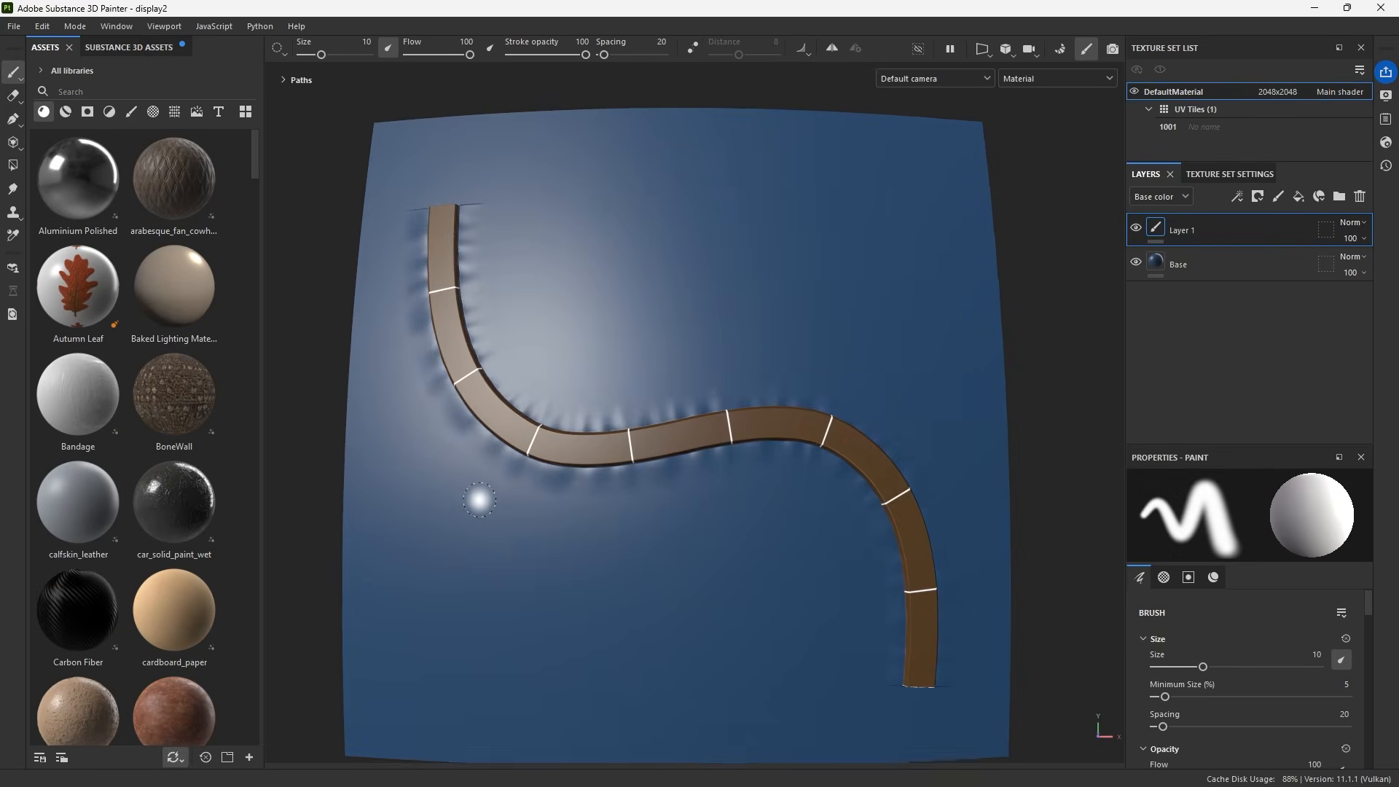
alt+right_drag(480, 500, 468, 479)
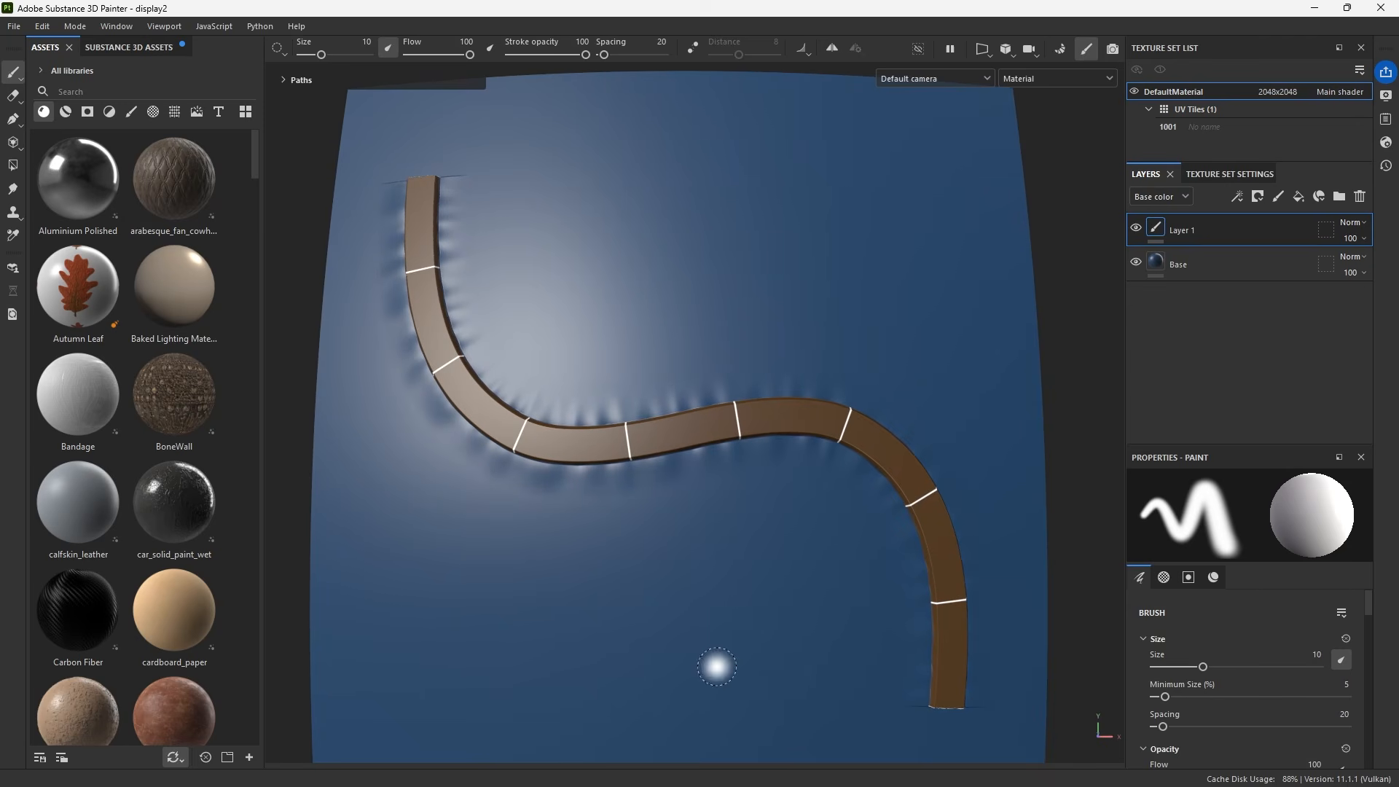
mouse_move(718, 667)
alt+mouse_down()
mouse_move(653, 637)
mouse_move(717, 661)
alt+mouse_up()
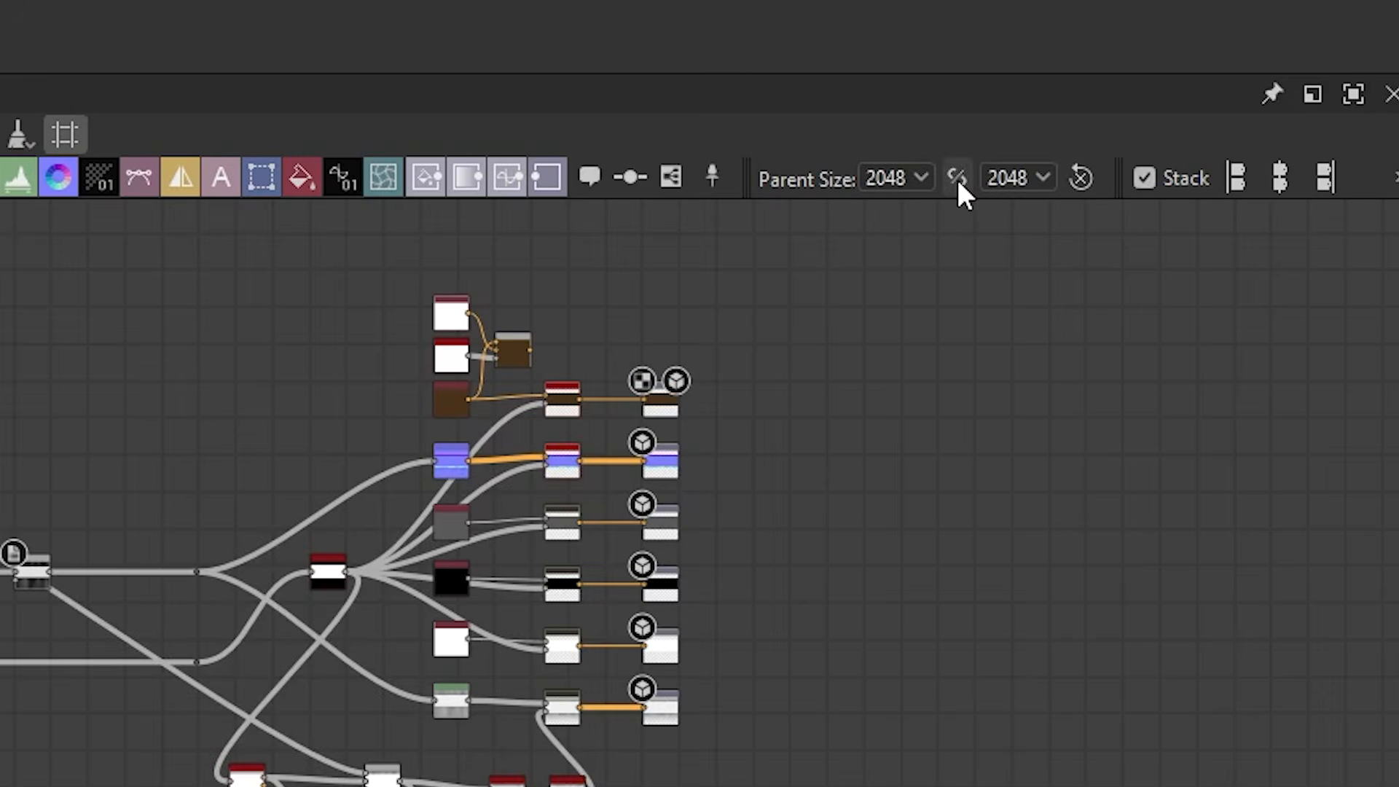
Set the graph's output height to Parent / 4 in the graph properties
click(902, 181)
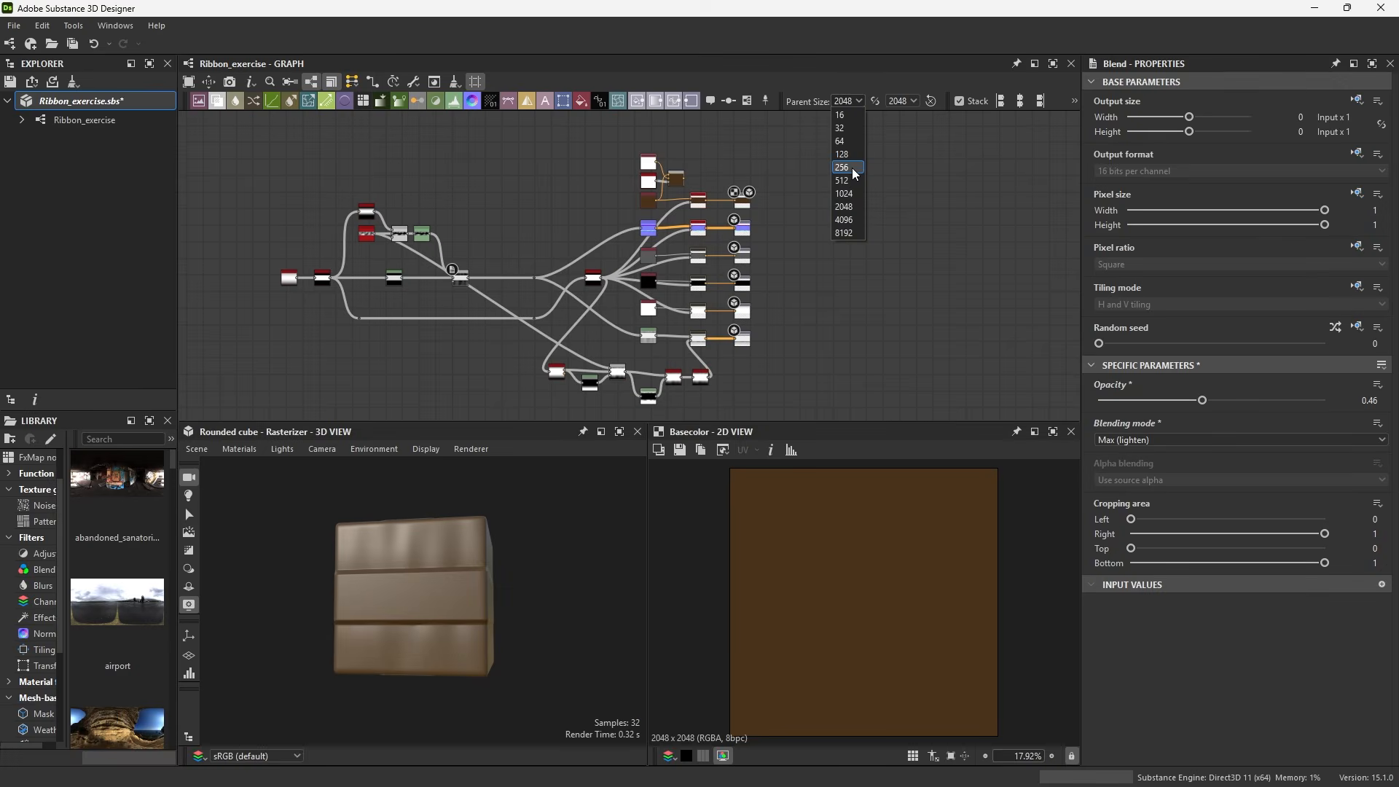
click(878, 101)
click(878, 103)
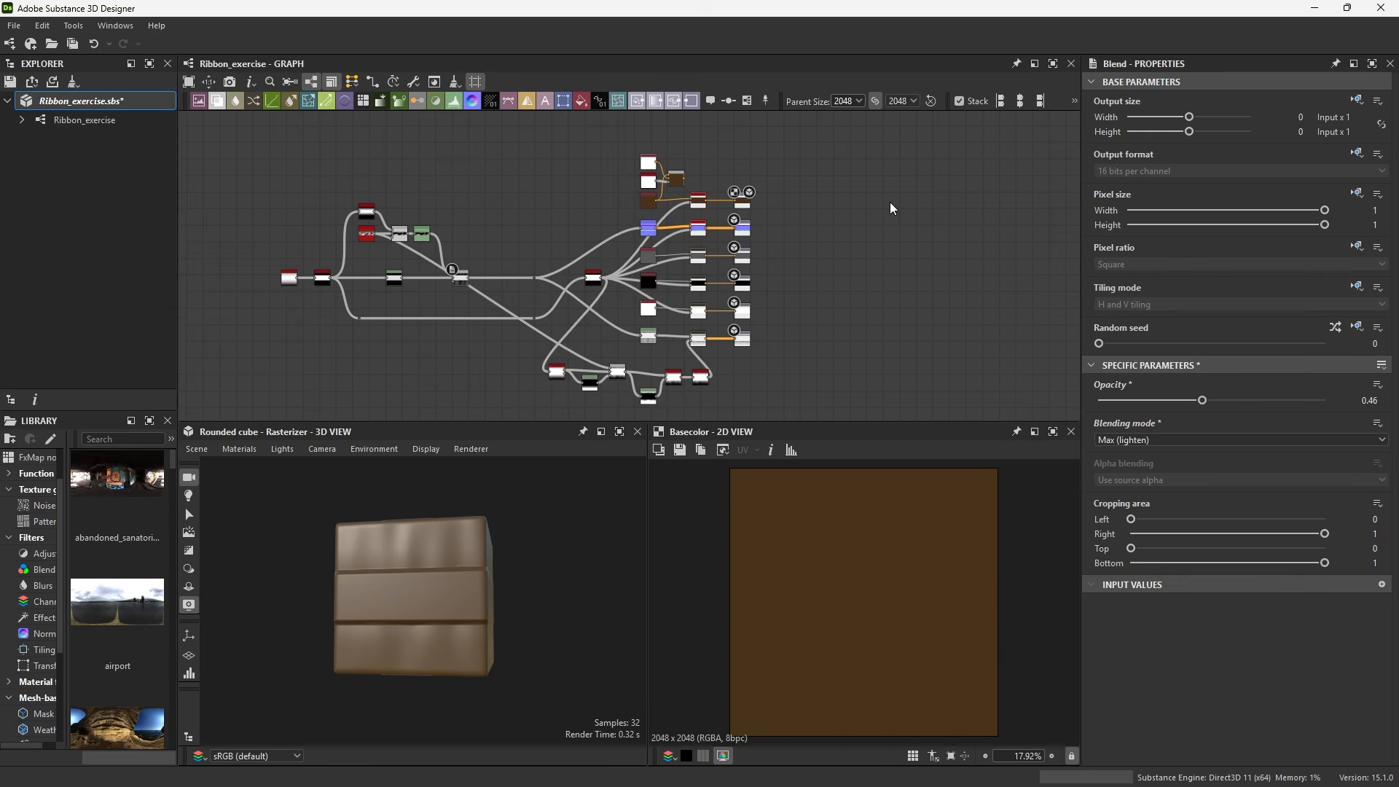
click(875, 101)
click(904, 100)
click(902, 187)
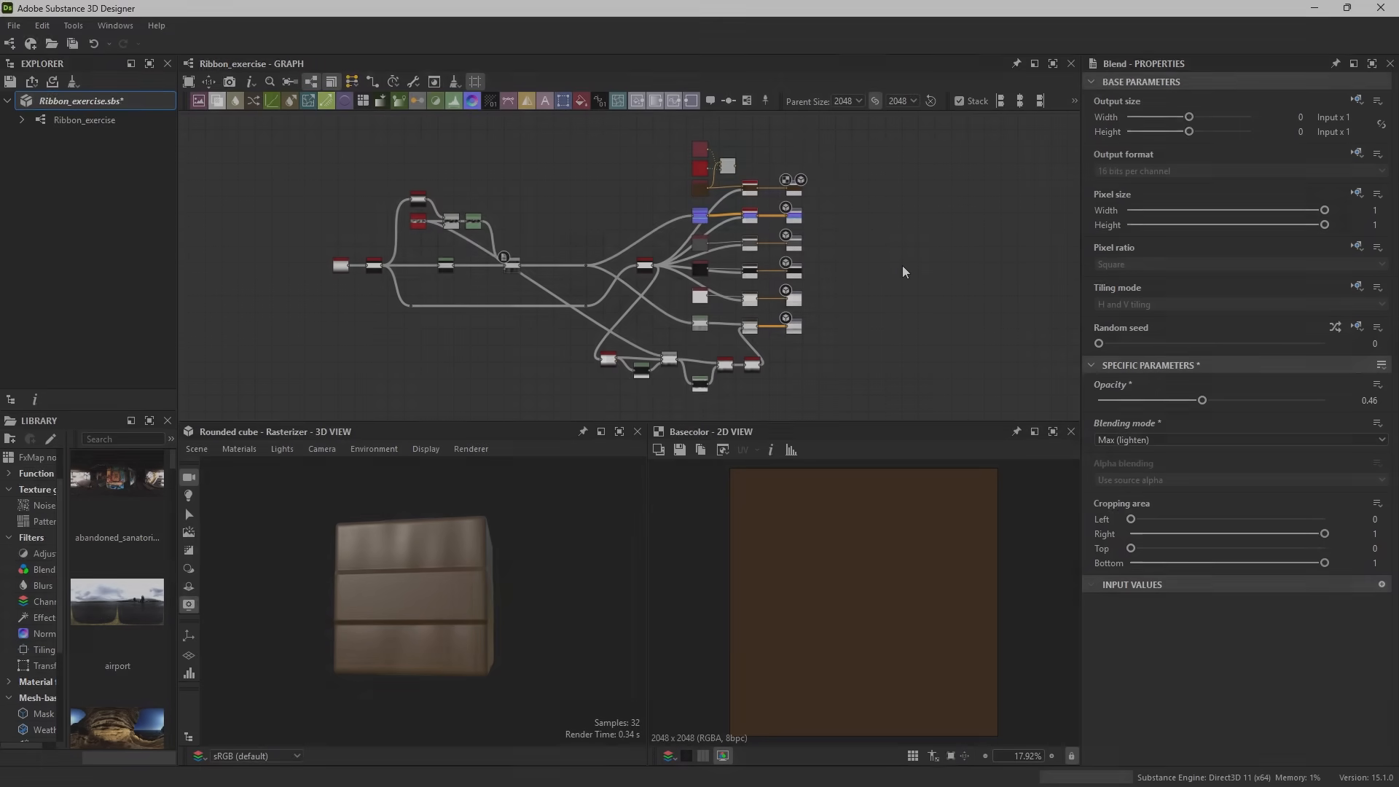
click(903, 267)
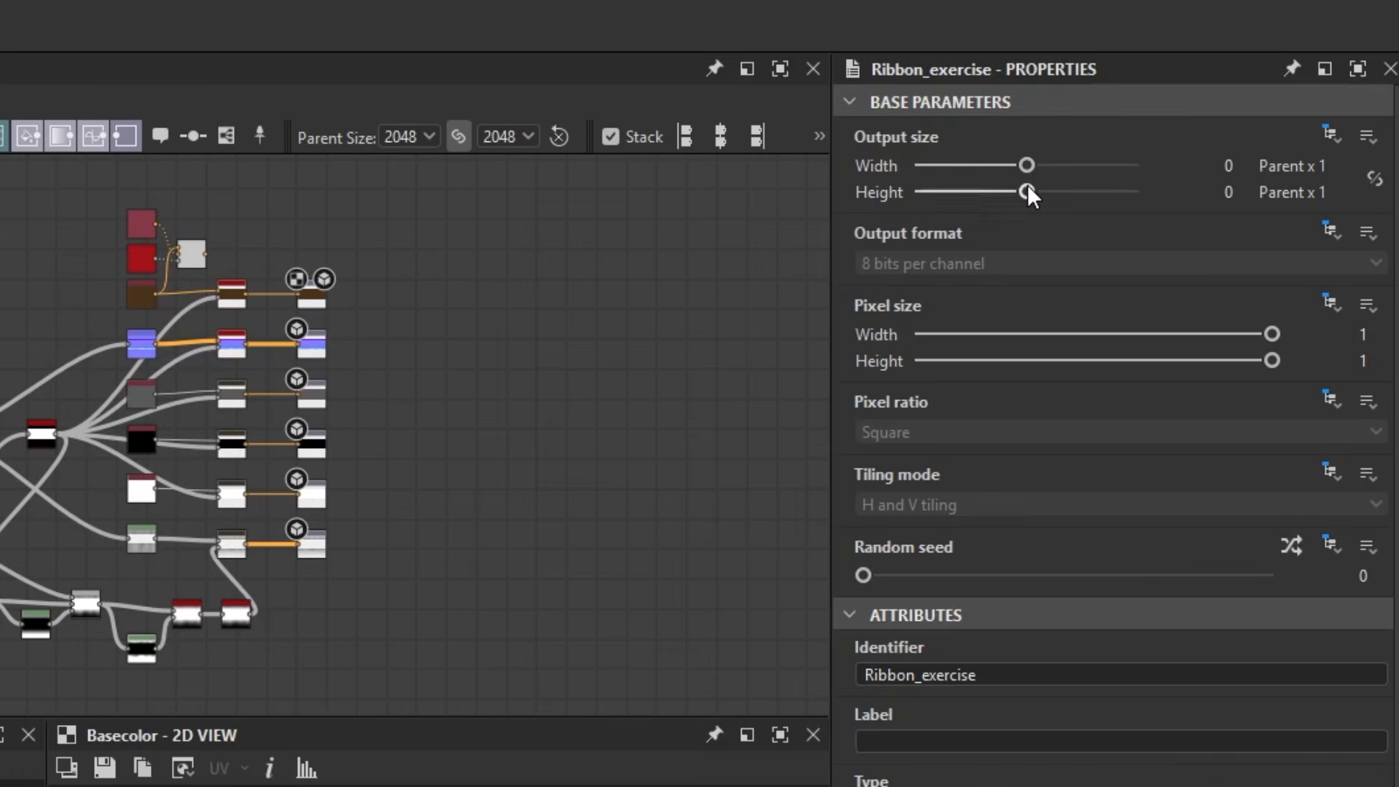
drag(1023, 191, 1011, 191)
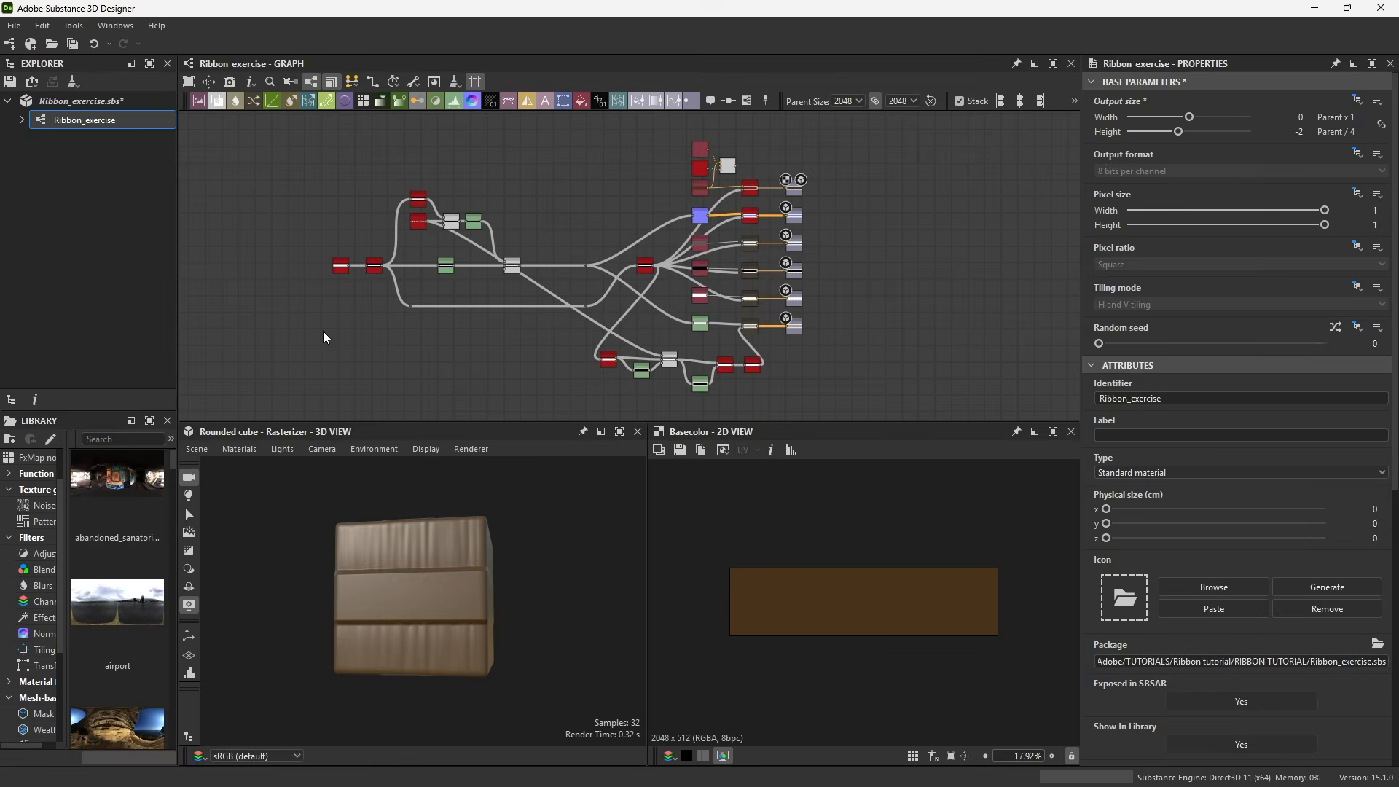
Set the 3D preview material's second UV Scale value to 4
scroll(306, 287, up, 8)
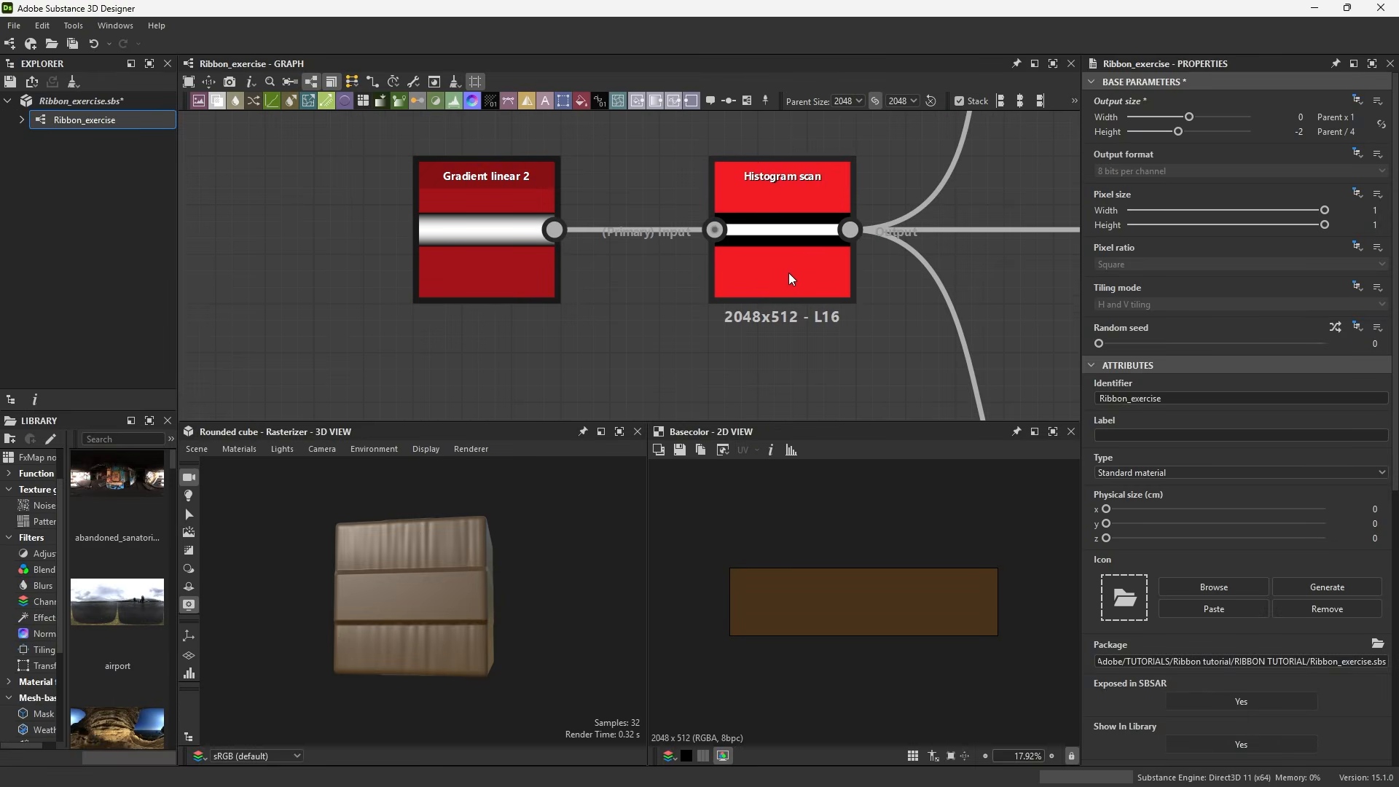
scroll(481, 539, up, 5)
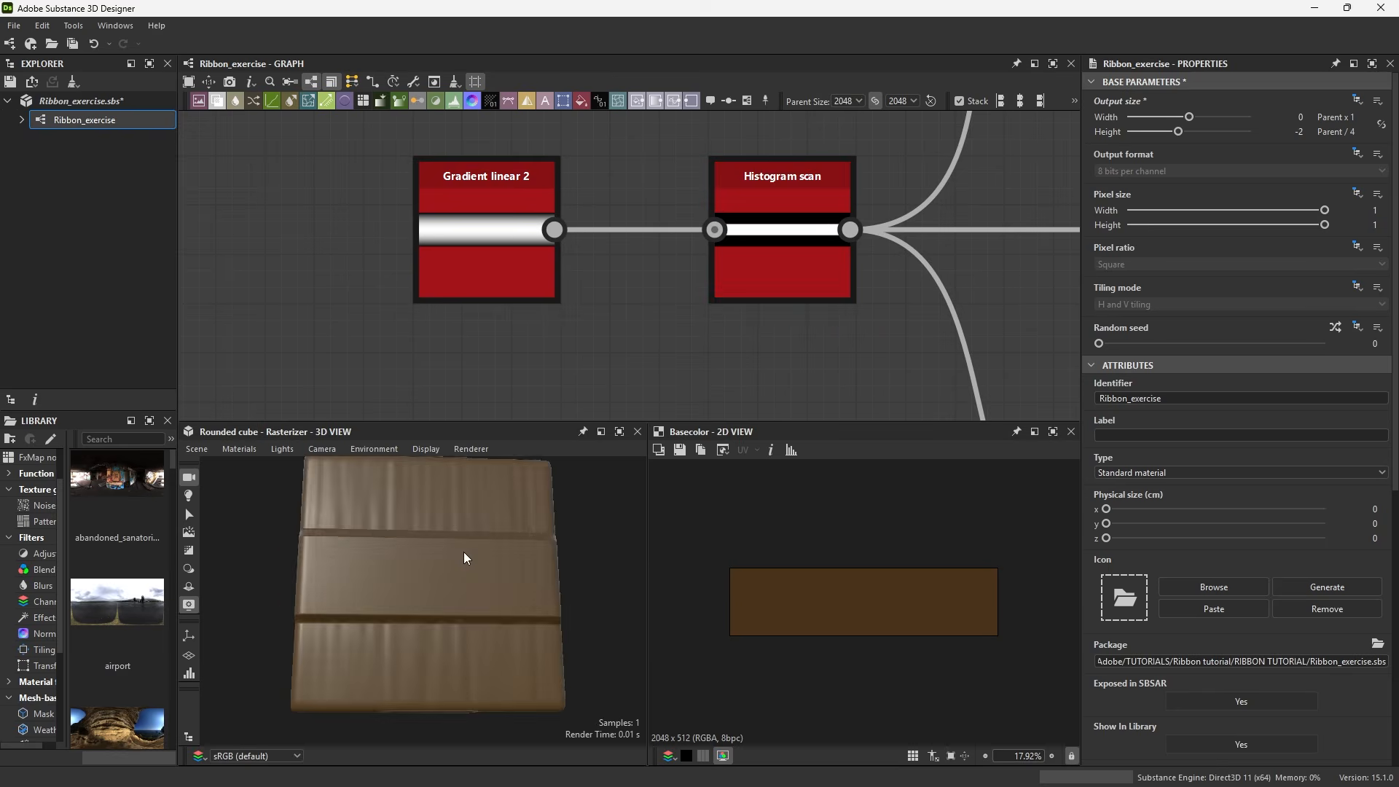
drag(409, 571, 455, 587)
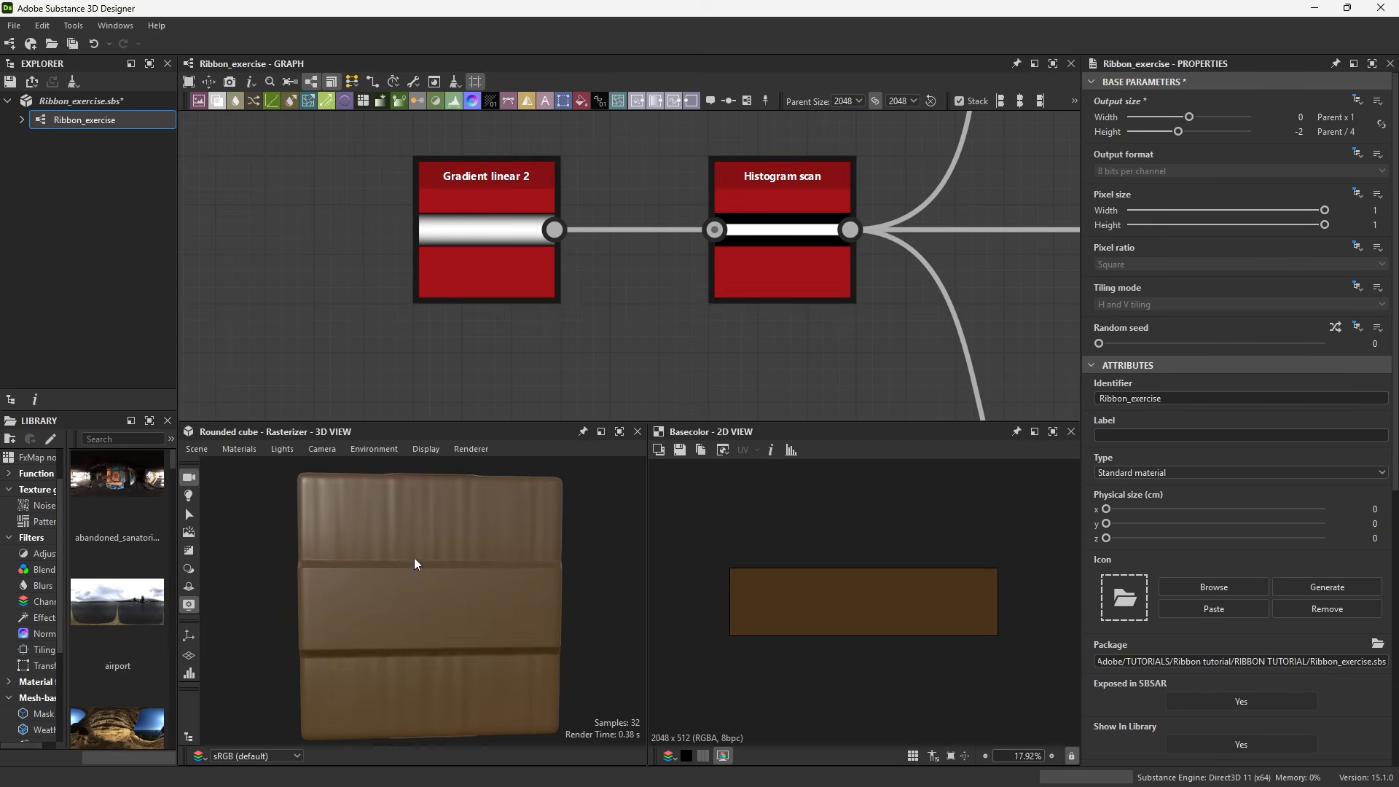
click(238, 450)
mouse_move(321, 464)
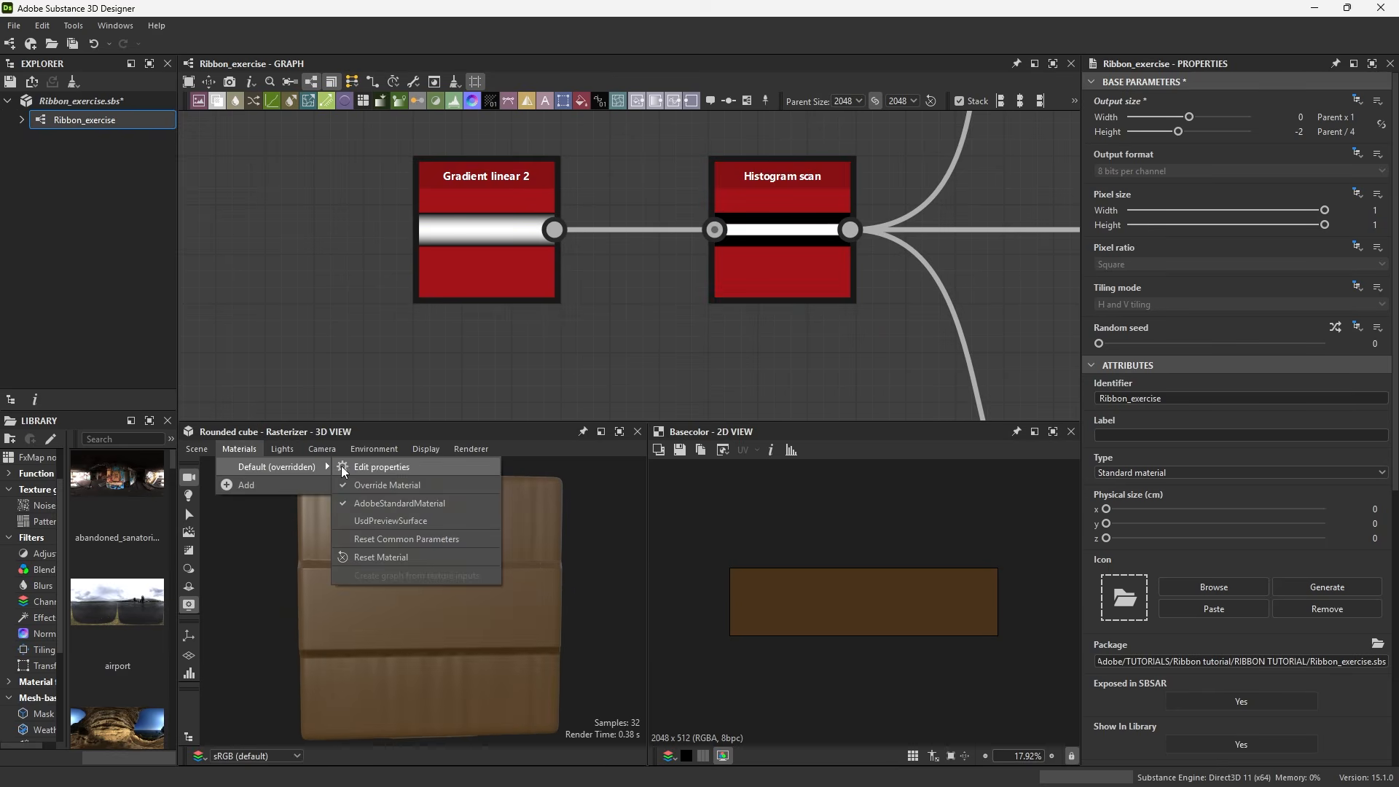
click(447, 465)
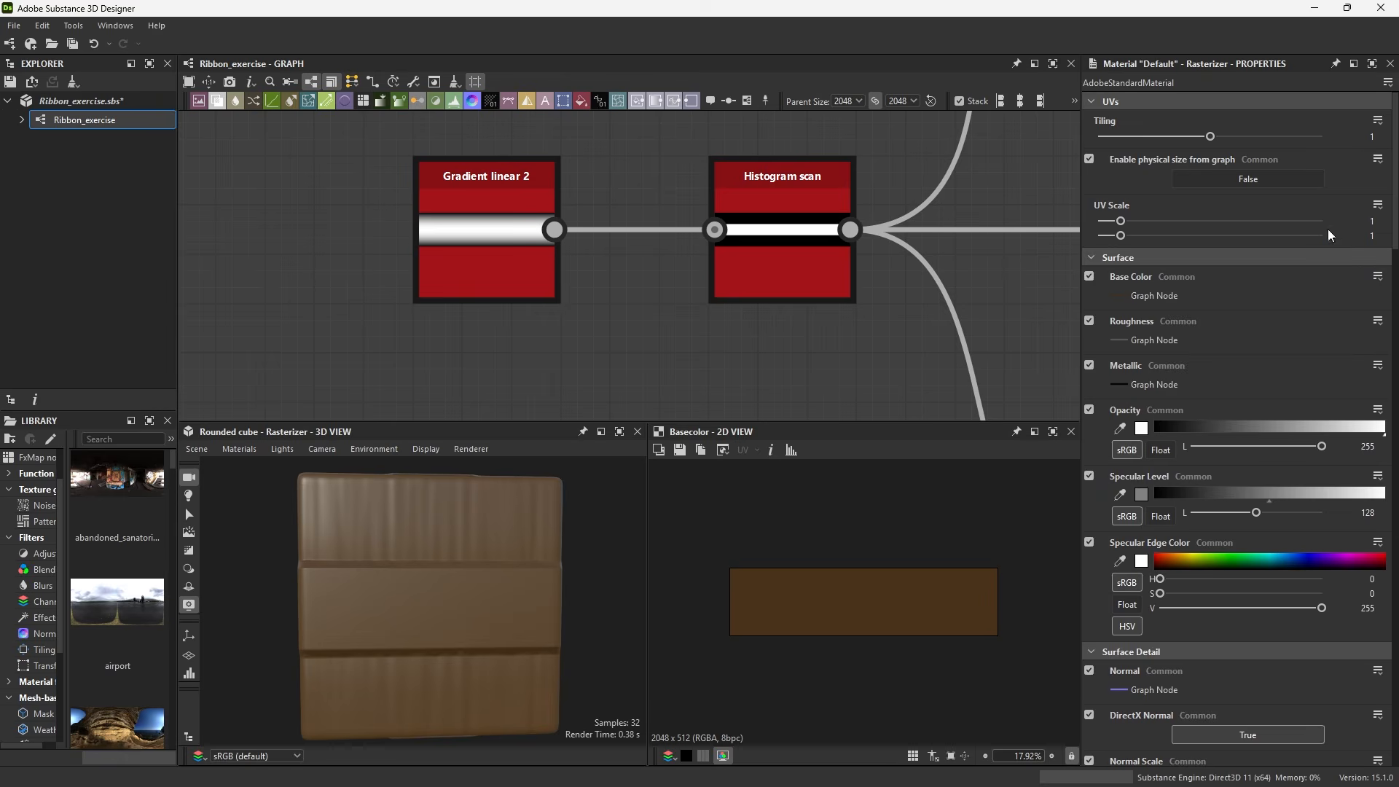
click(1377, 239)
text(4)
key(Return)
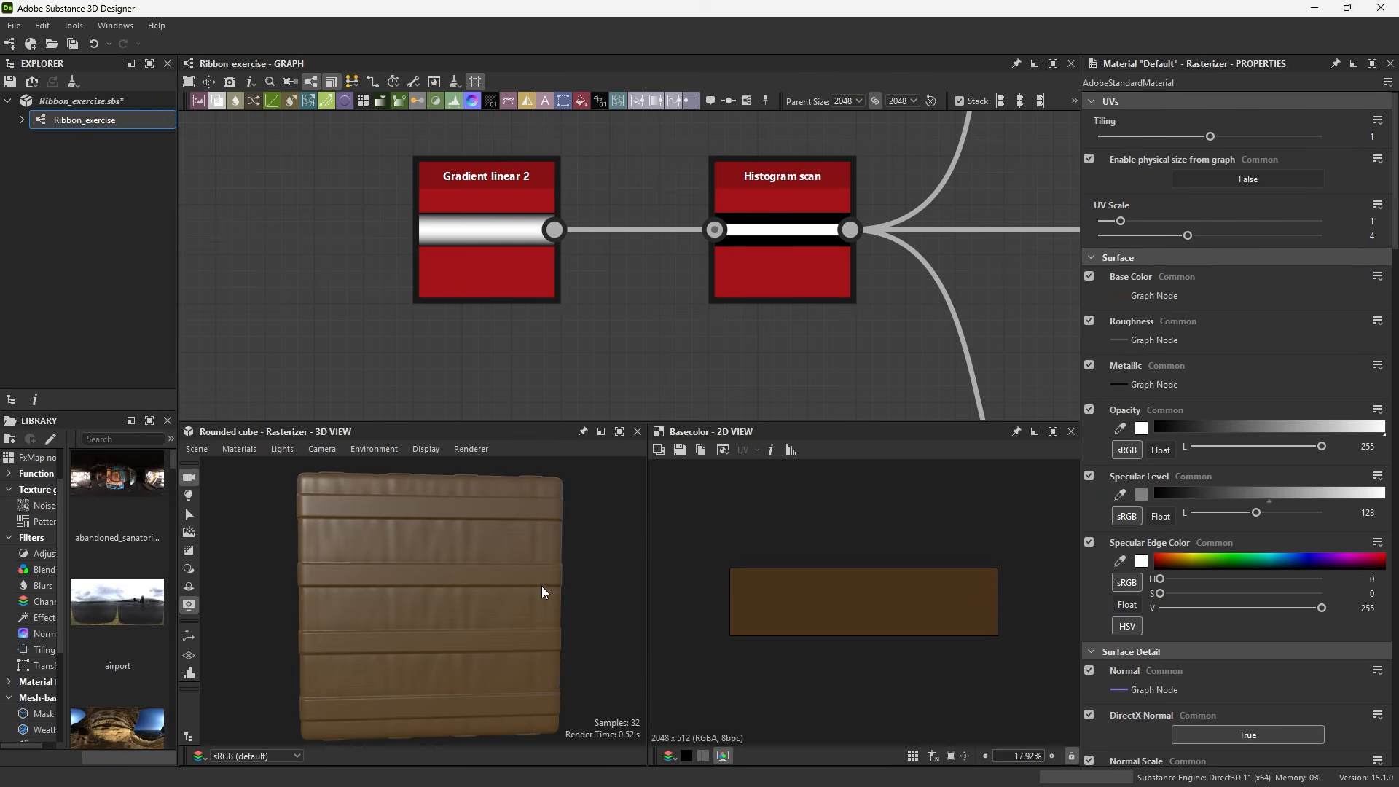
Examine the tiled ribbon preview and the overall graph layout
mouse_move(541, 587)
mouse_down()
mouse_move(506, 583)
mouse_move(537, 580)
mouse_up()
scroll(517, 581, down, 3)
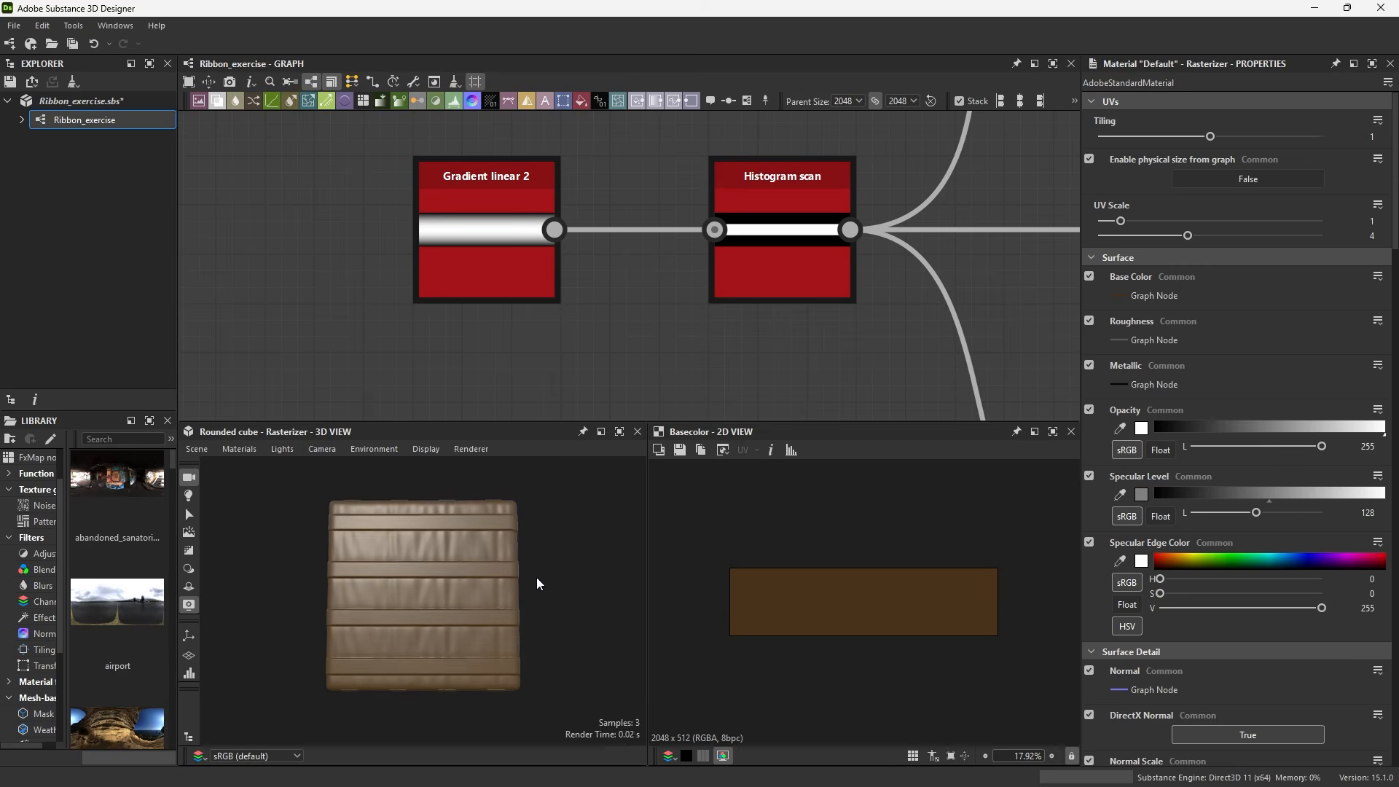
click(1014, 172)
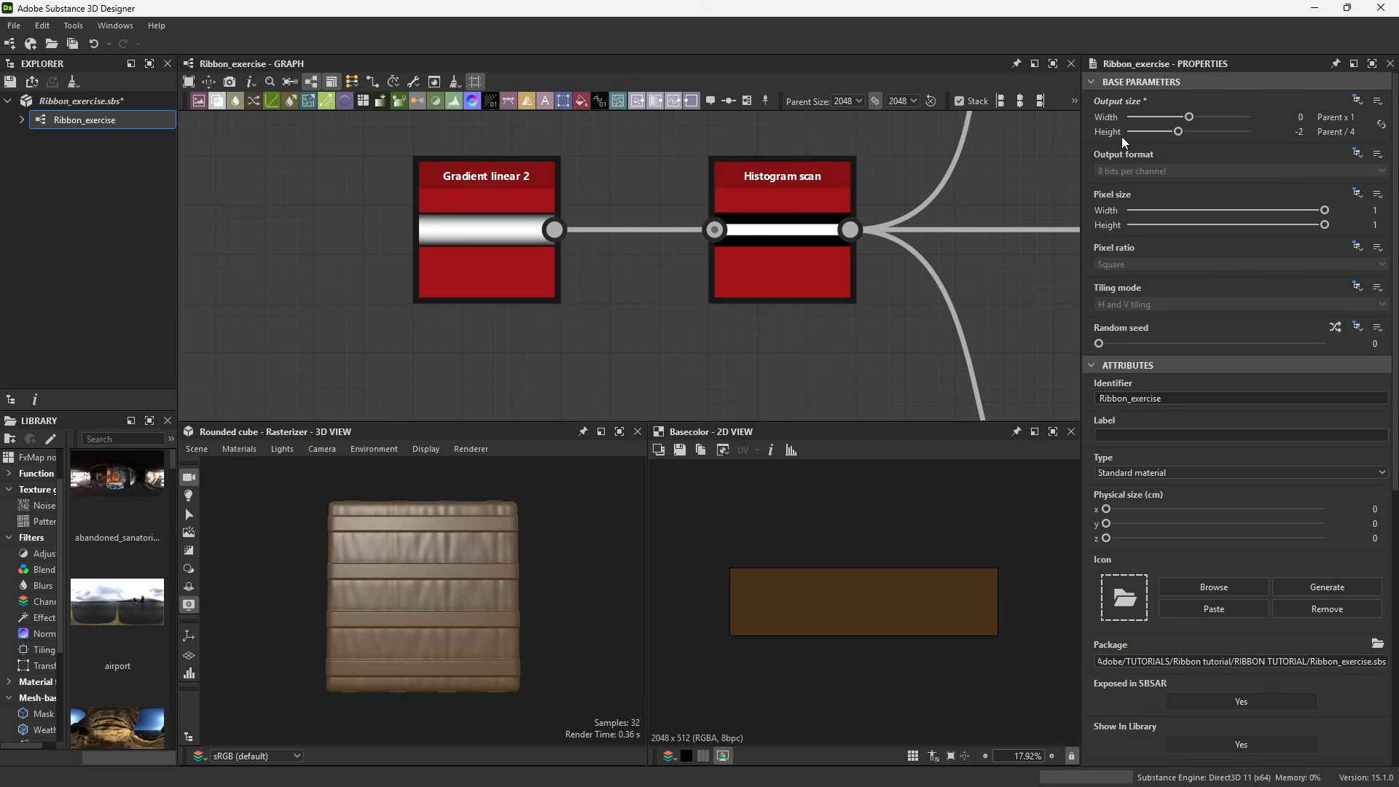
scroll(1023, 298, down, 8)
middle_drag(1025, 294, 427, 260)
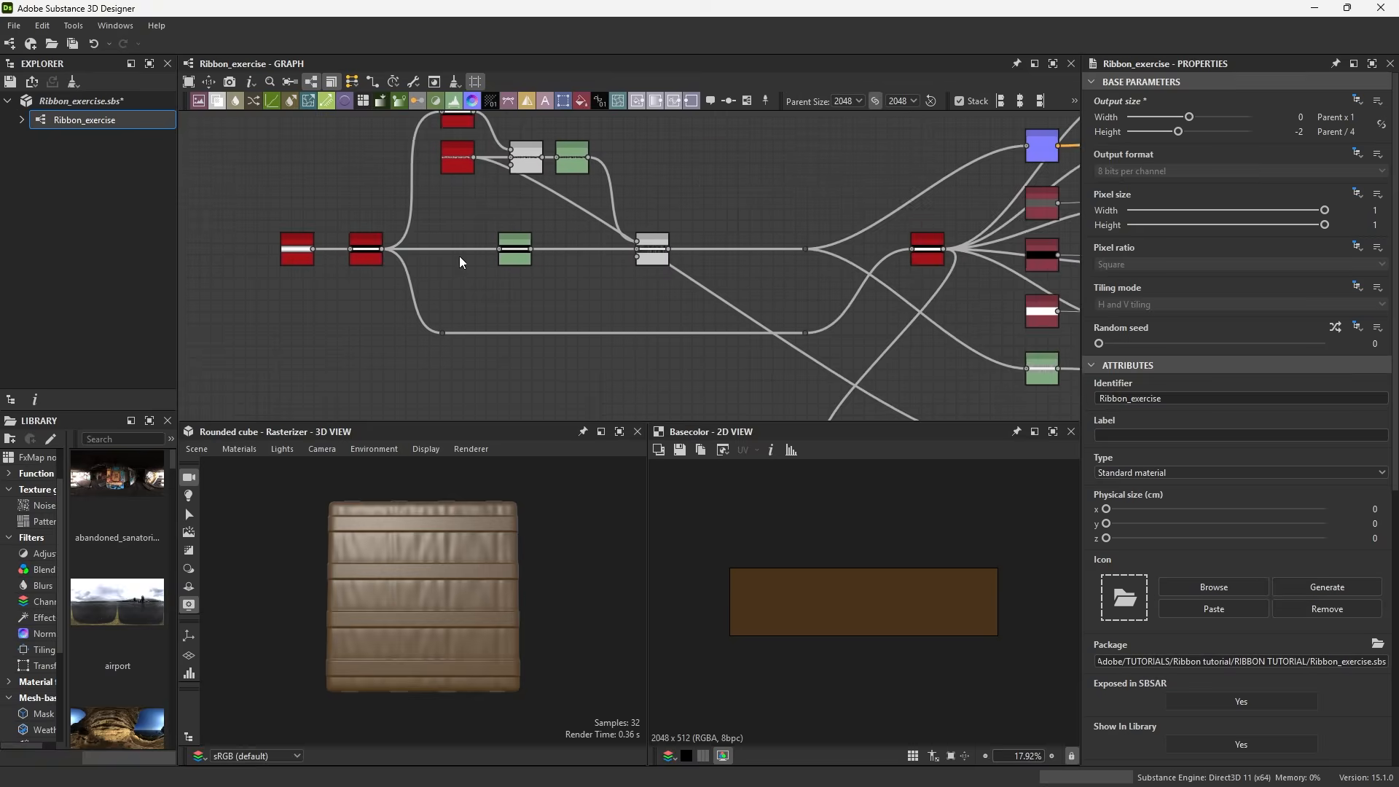
scroll(572, 271, down, 2)
middle_drag(572, 271, 468, 292)
middle_drag(680, 164, 679, 187)
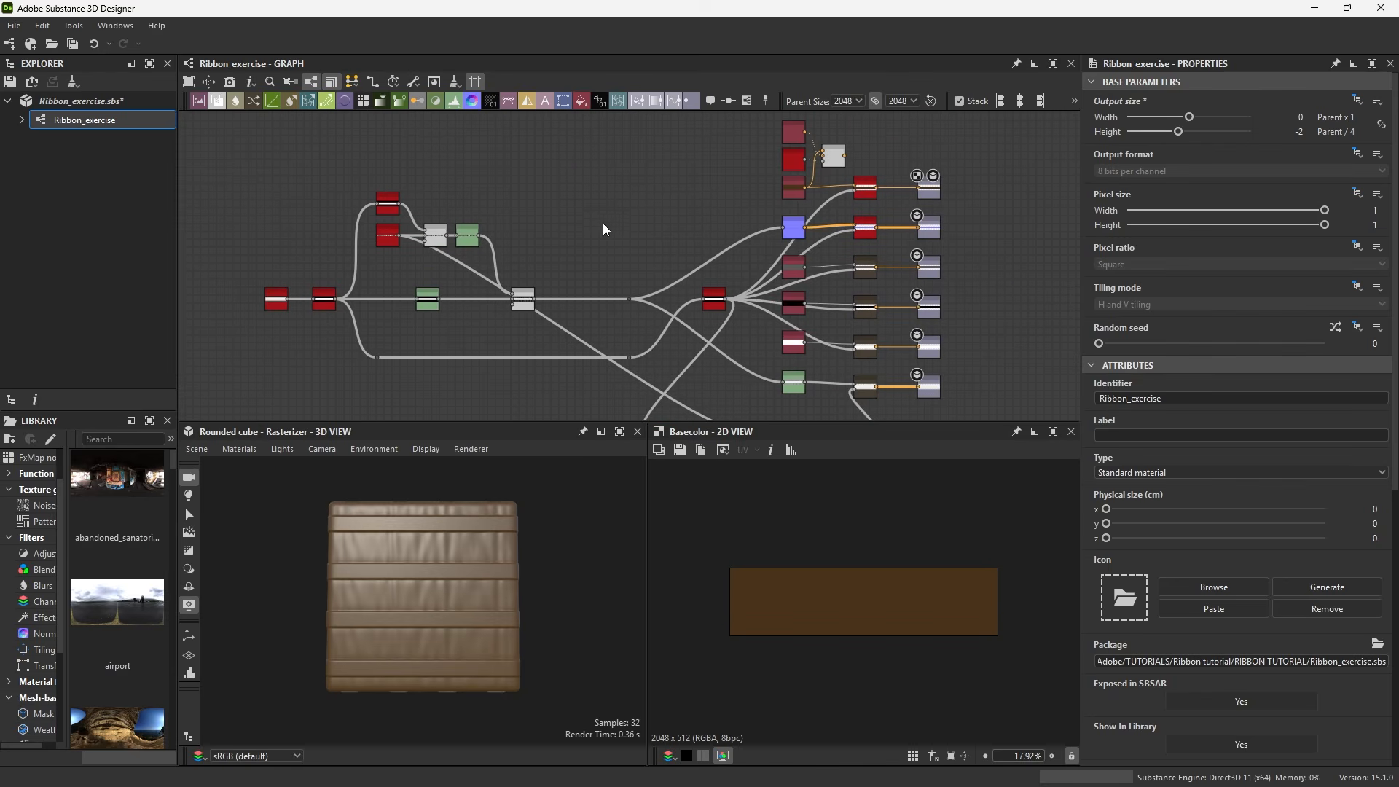
middle_drag(584, 320, 621, 263)
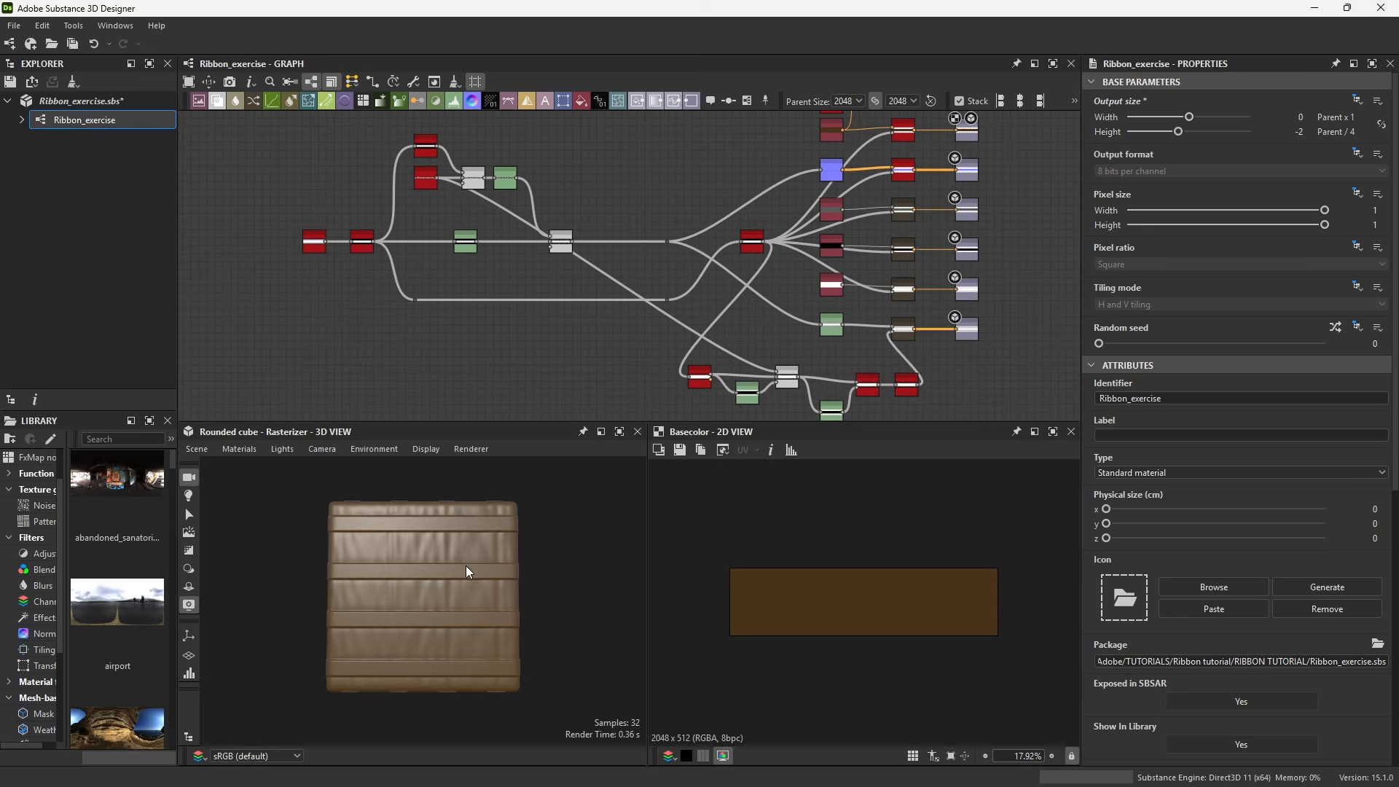
scroll(437, 600, up, 3)
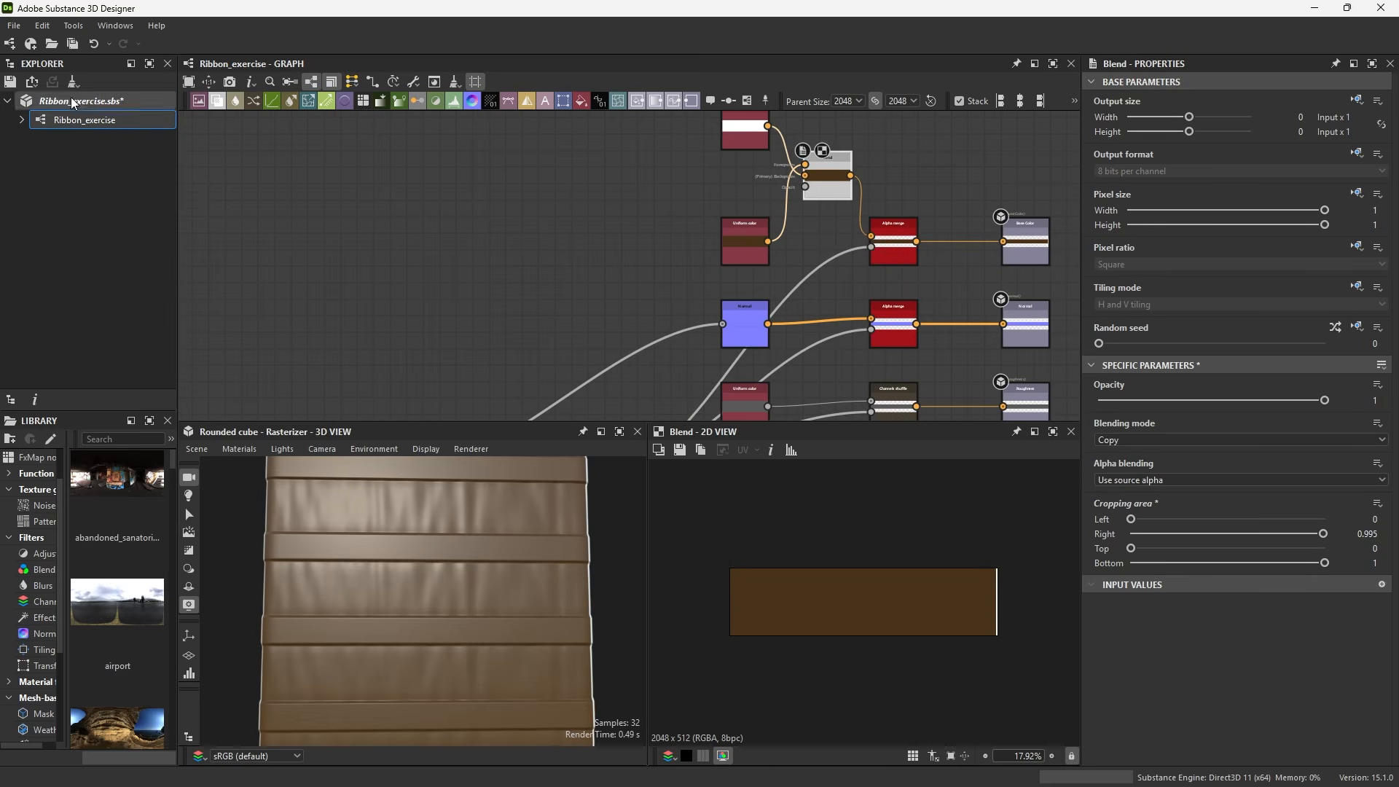
Save the Ribbon_exercise package and review the ribbon path in Painter
click(56, 99)
key(ctrl+s)
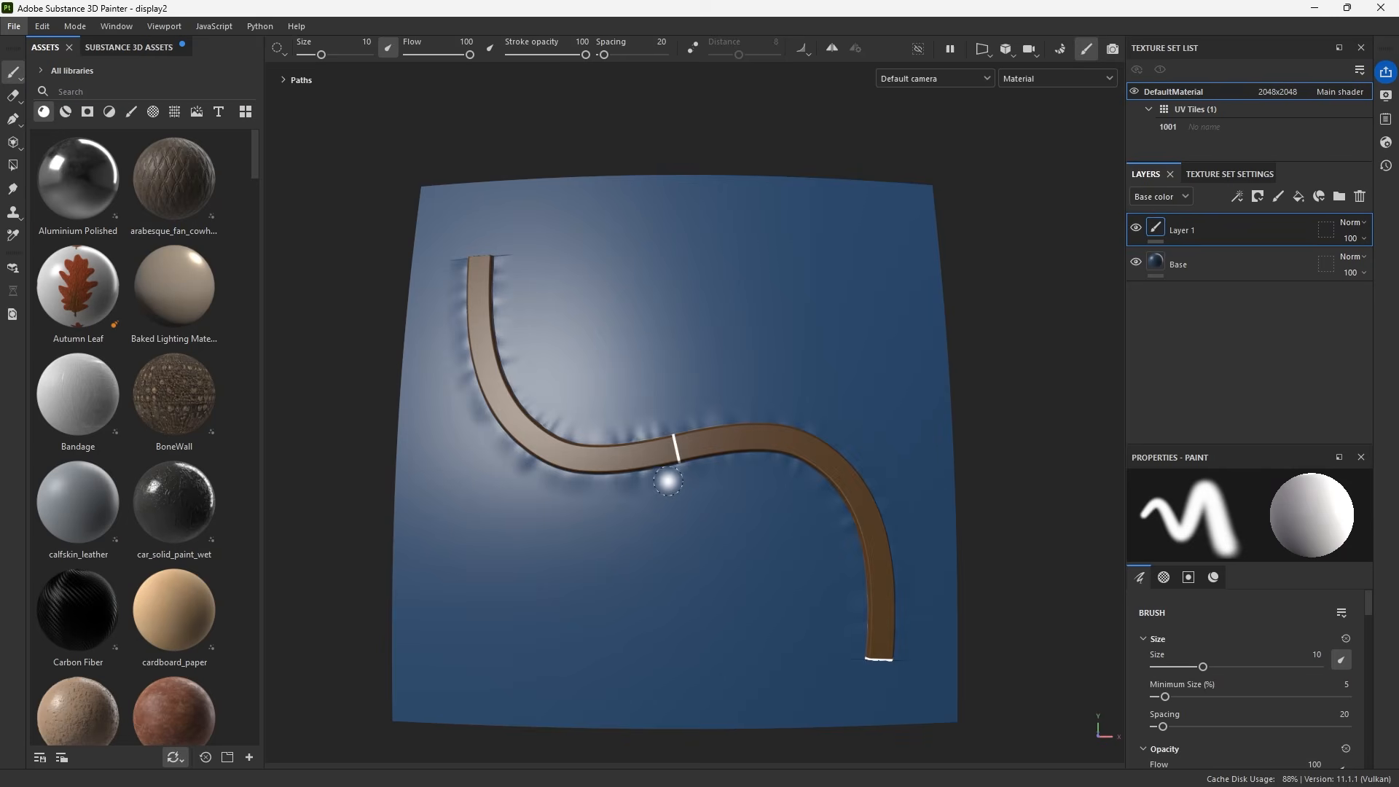
mouse_move(672, 571)
alt+mouse_down()
mouse_move(576, 441)
mouse_move(675, 446)
mouse_move(668, 457)
alt+mouse_up()
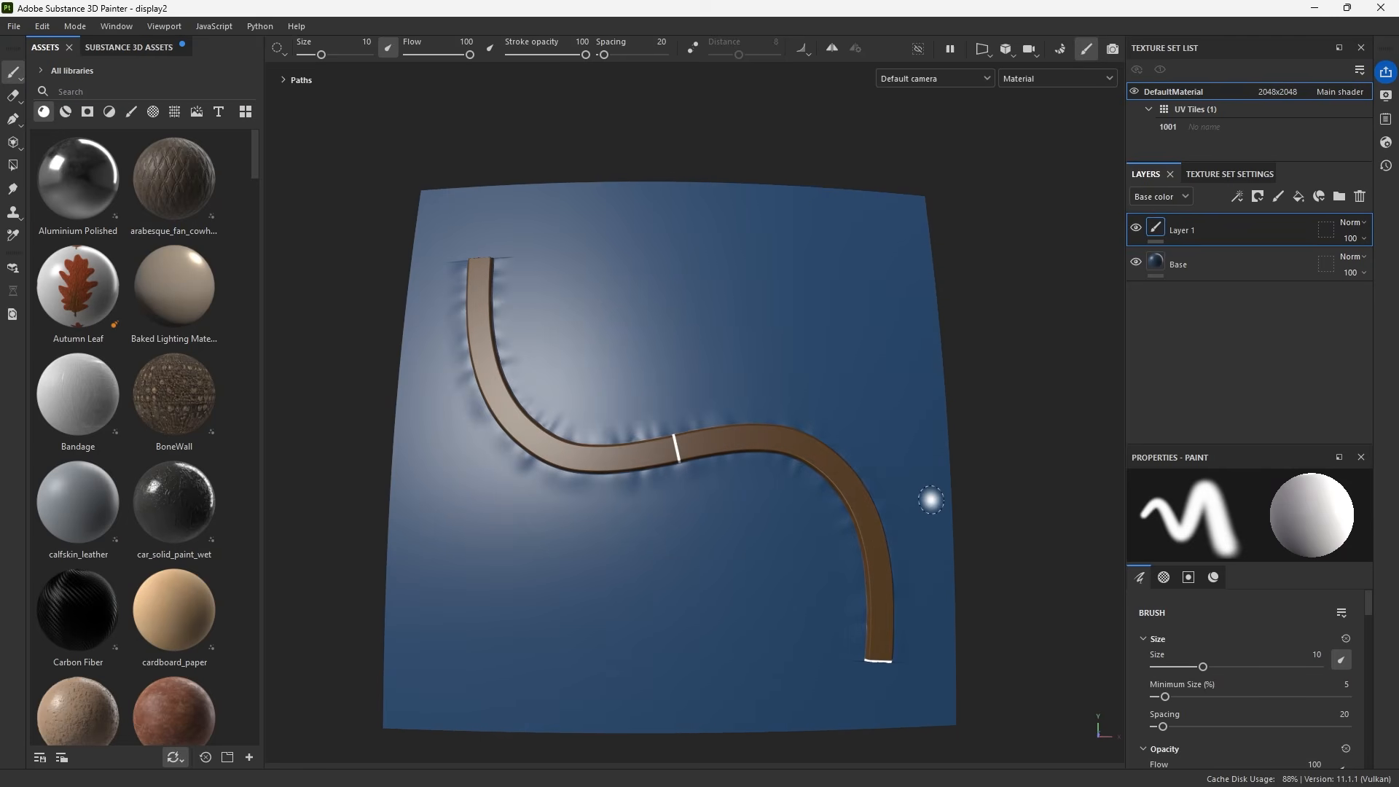
mouse_move(928, 496)
alt+mouse_down()
mouse_move(781, 455)
mouse_move(918, 433)
alt+mouse_up()
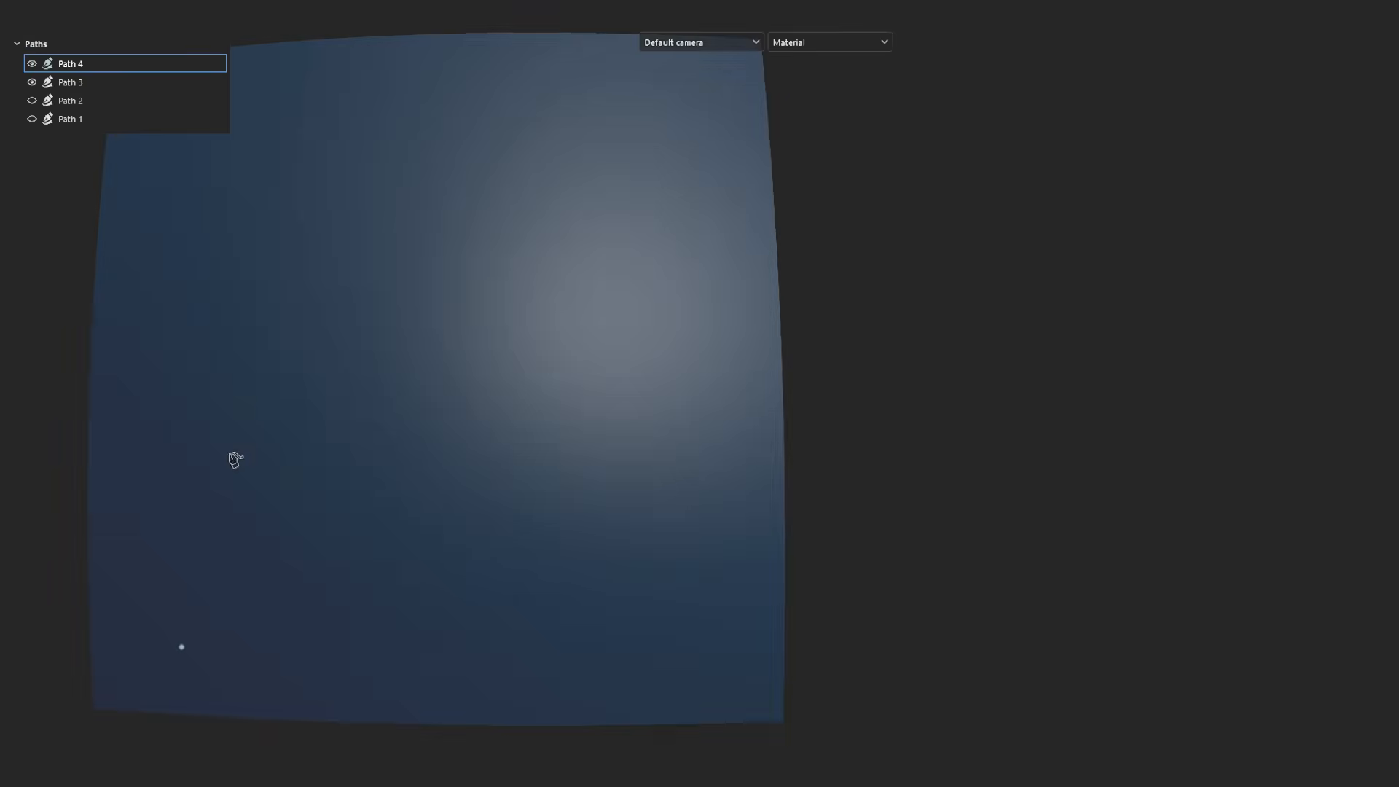
Preview the Blend nodes in the upper and lower frames of the graph
click(254, 379)
click(650, 340)
click(590, 95)
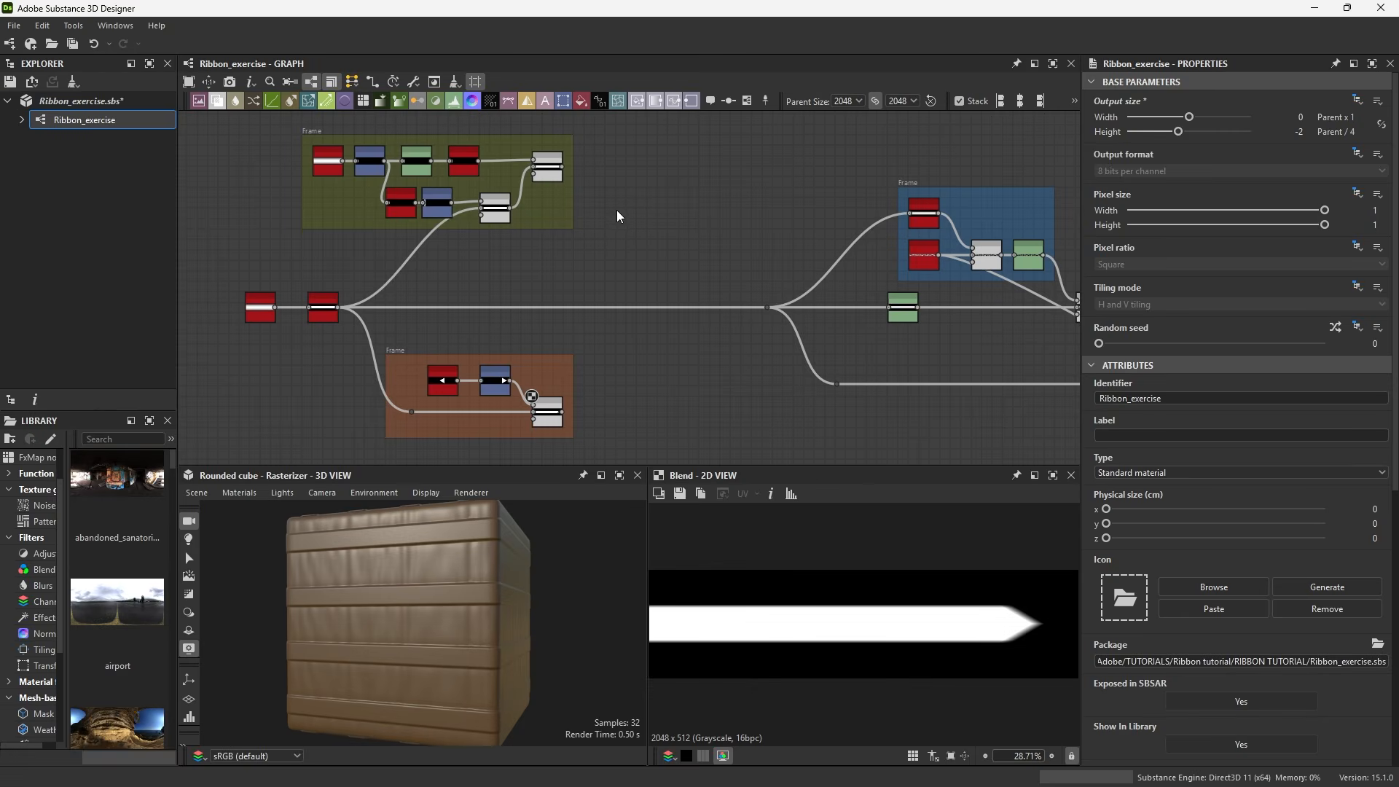
double_click(548, 168)
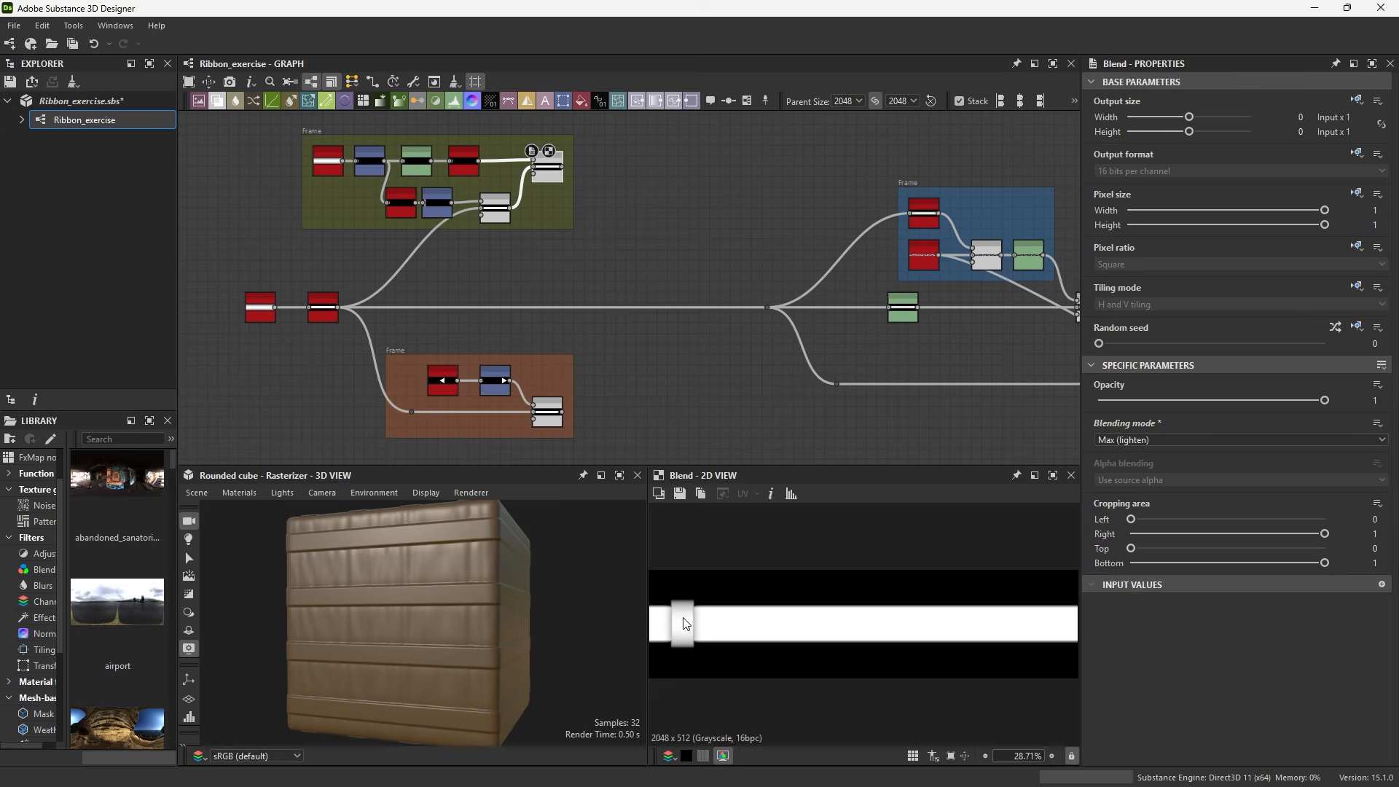
double_click(548, 413)
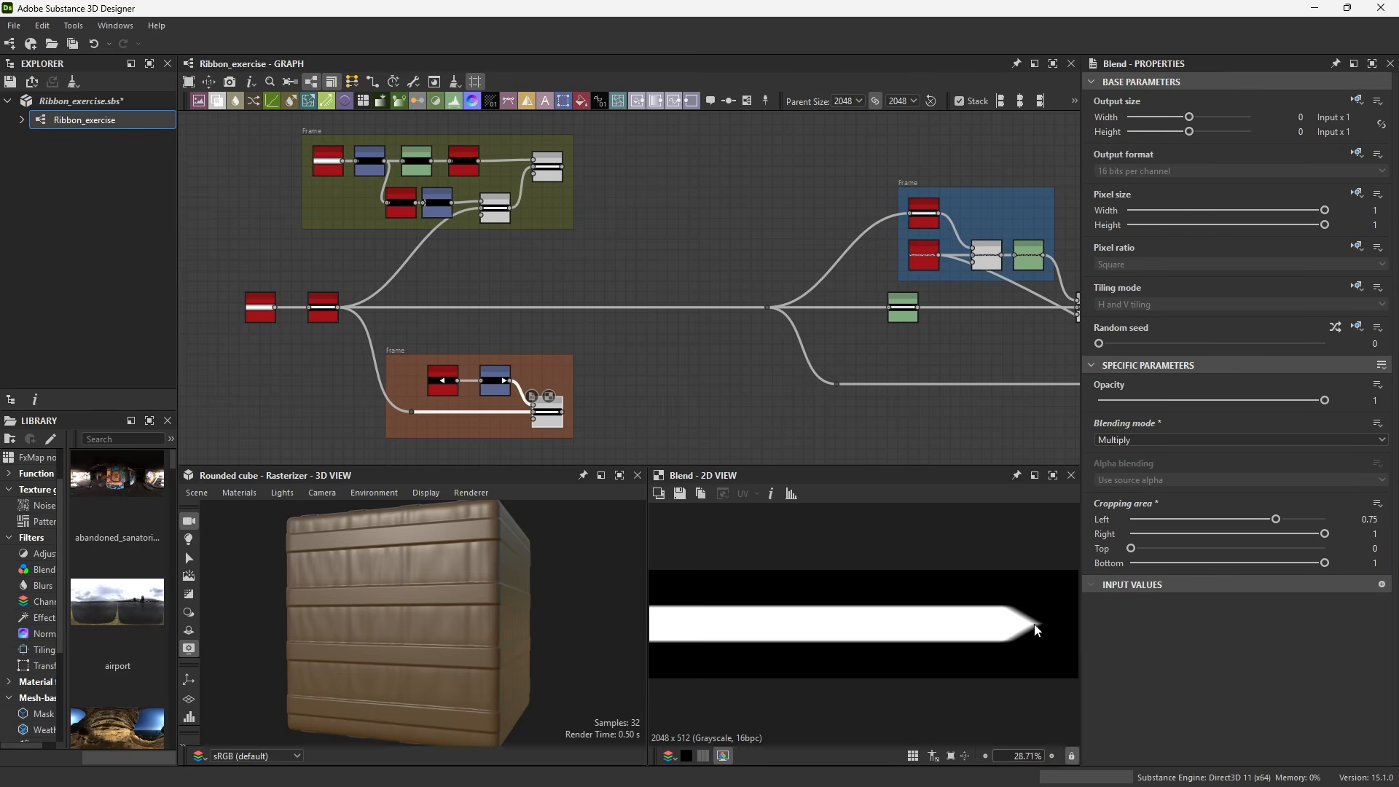
click(683, 370)
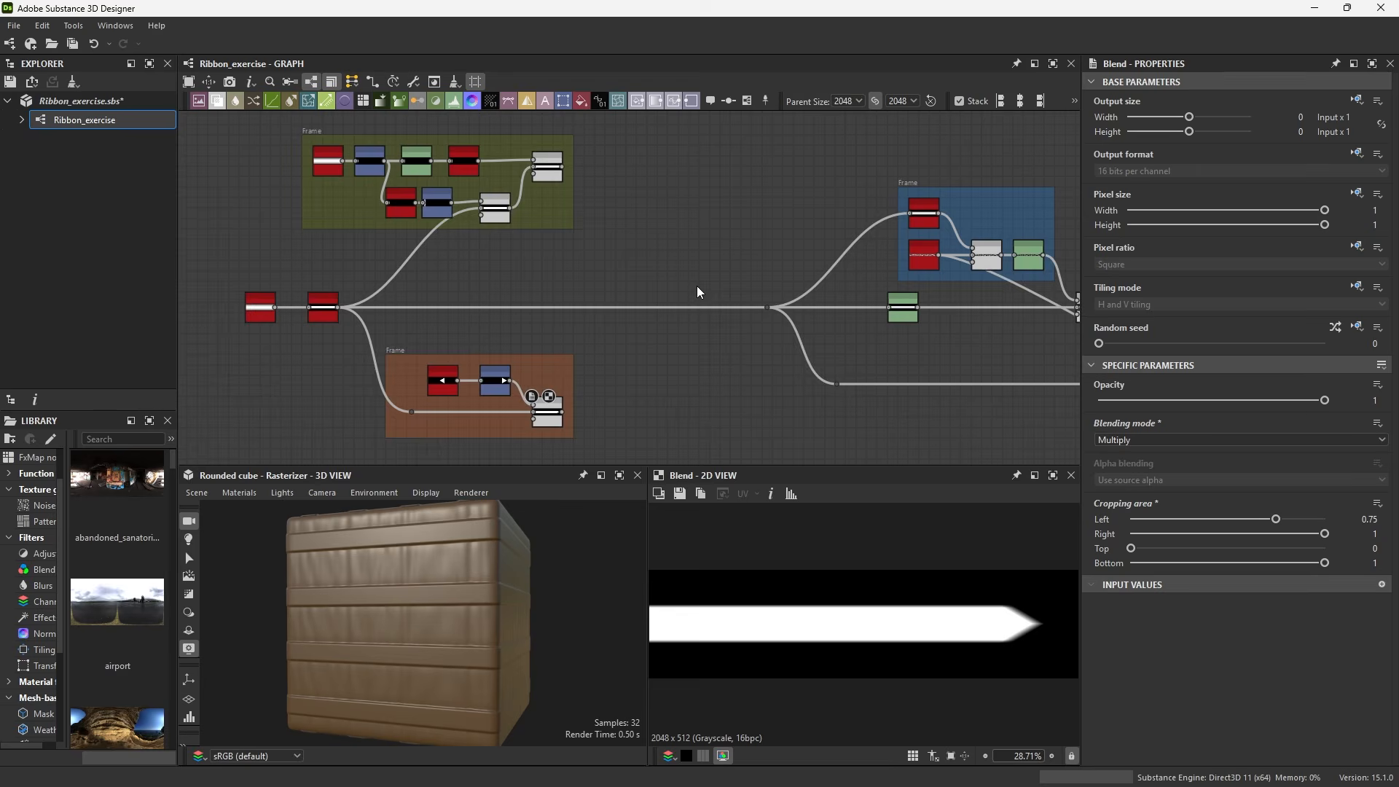
Add a Multi-switch grayscale node to the graph and set its Input number to 3
scroll(642, 325, up, 4)
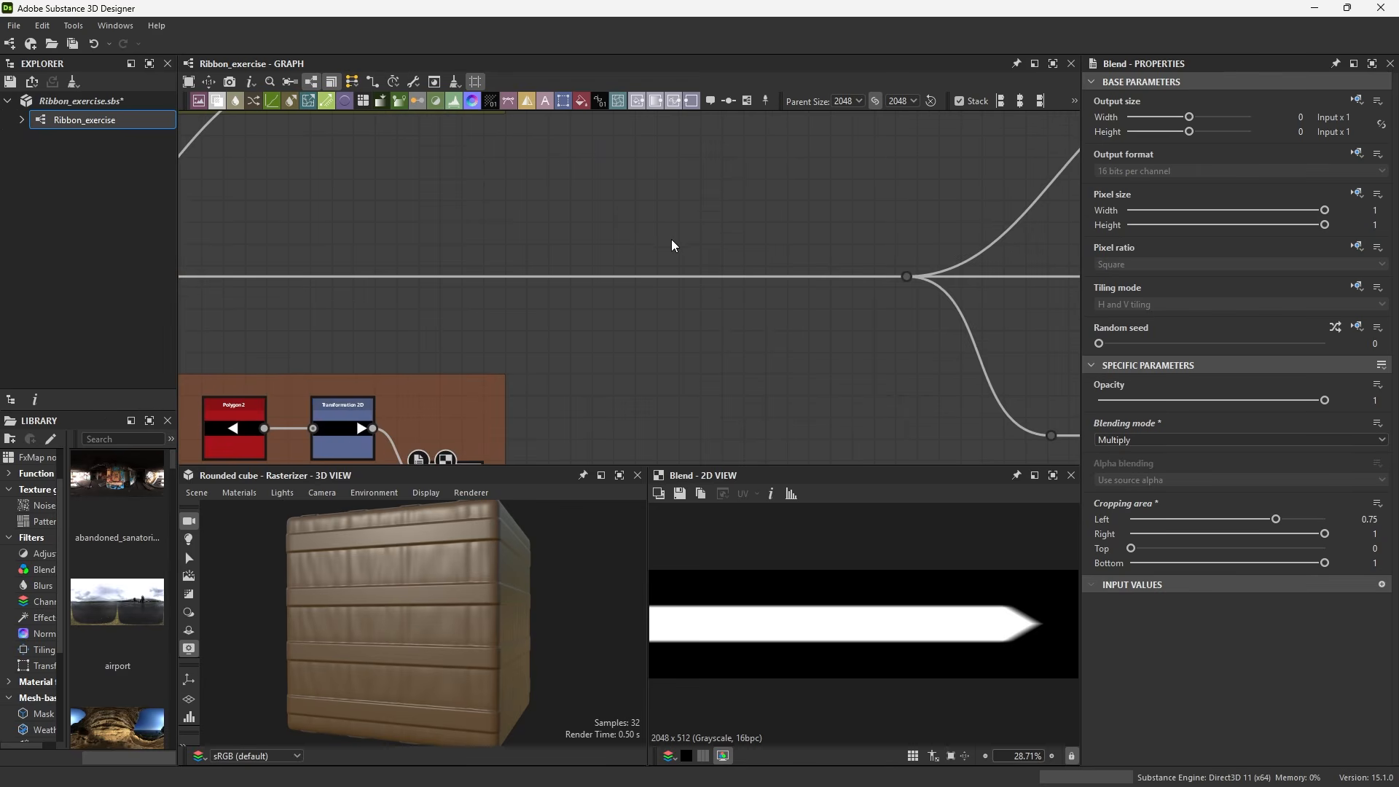
key(space)
text(mul)
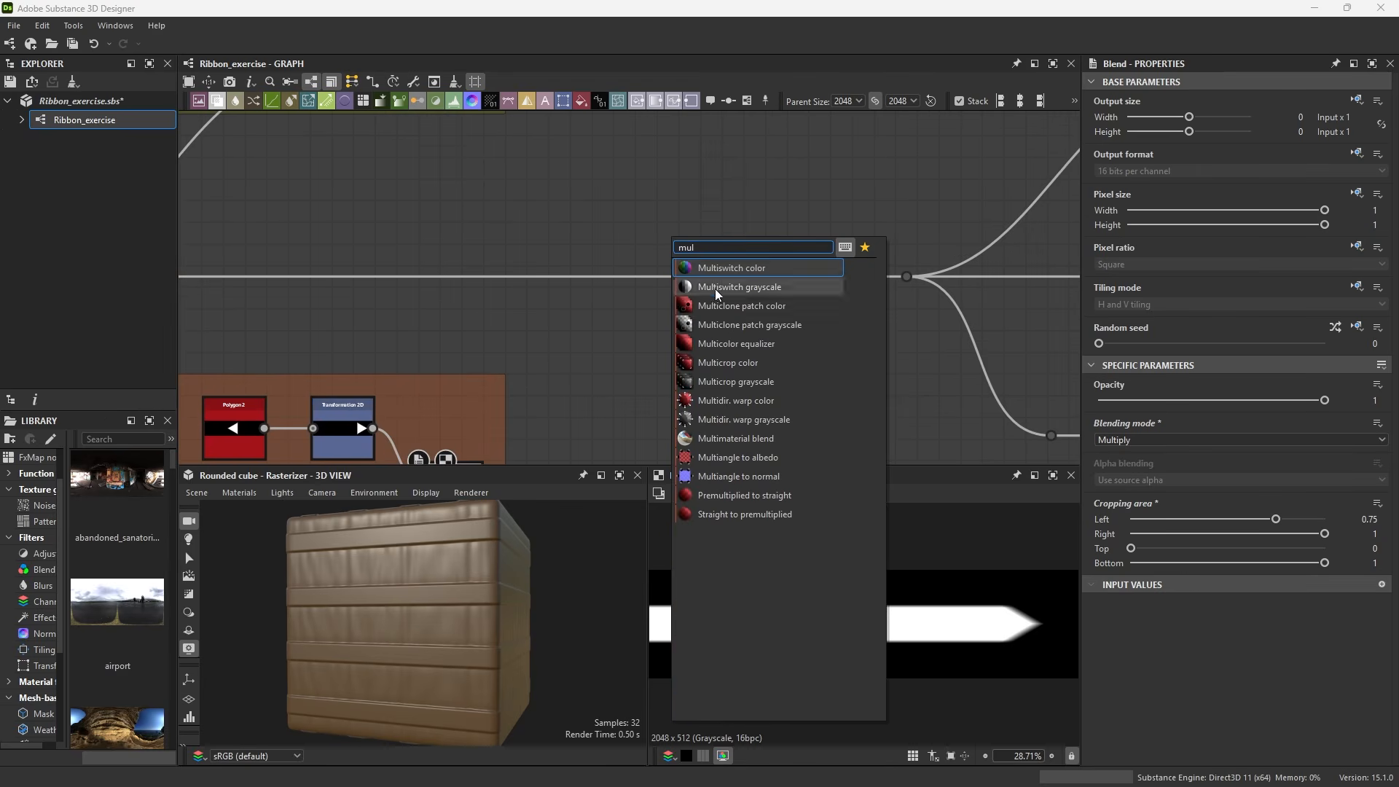
click(750, 288)
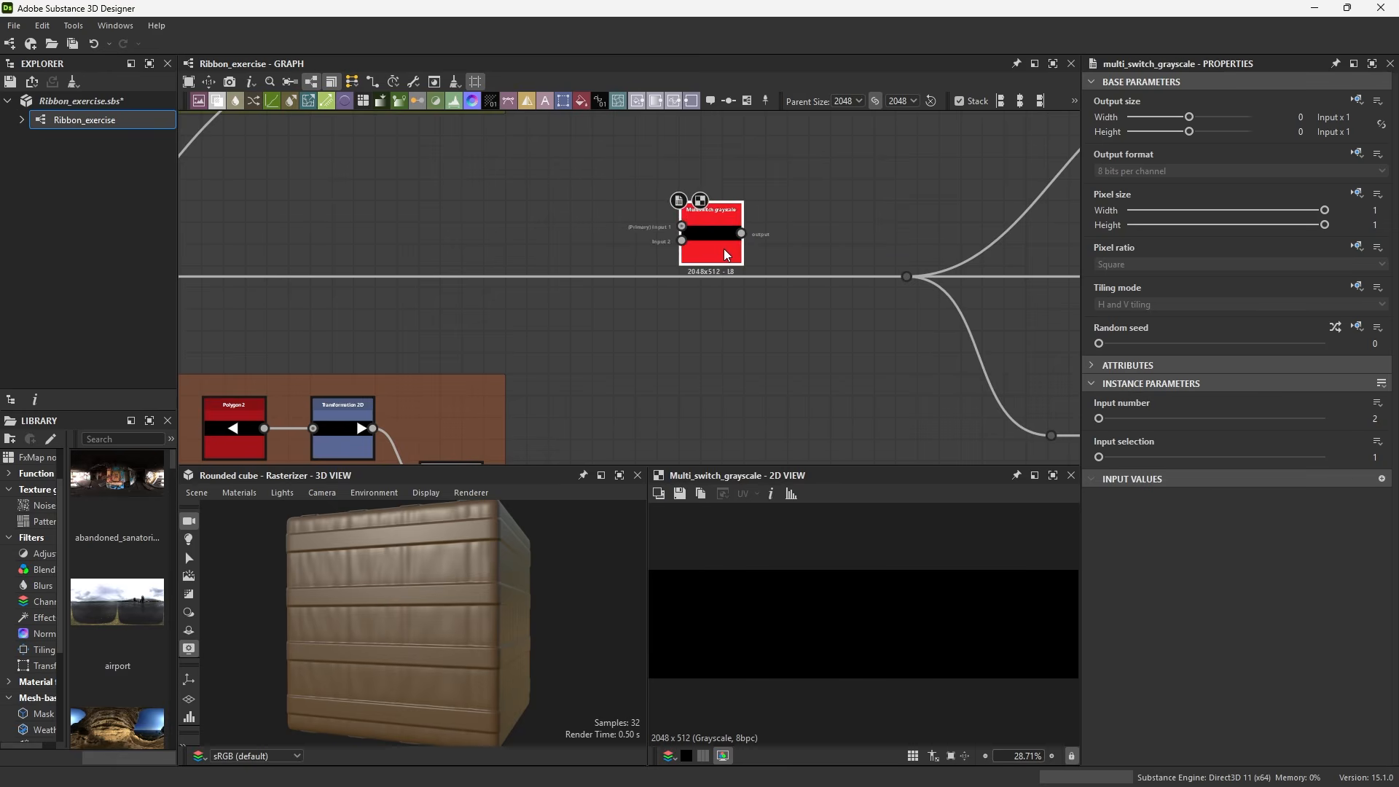
scroll(567, 176, up, 3)
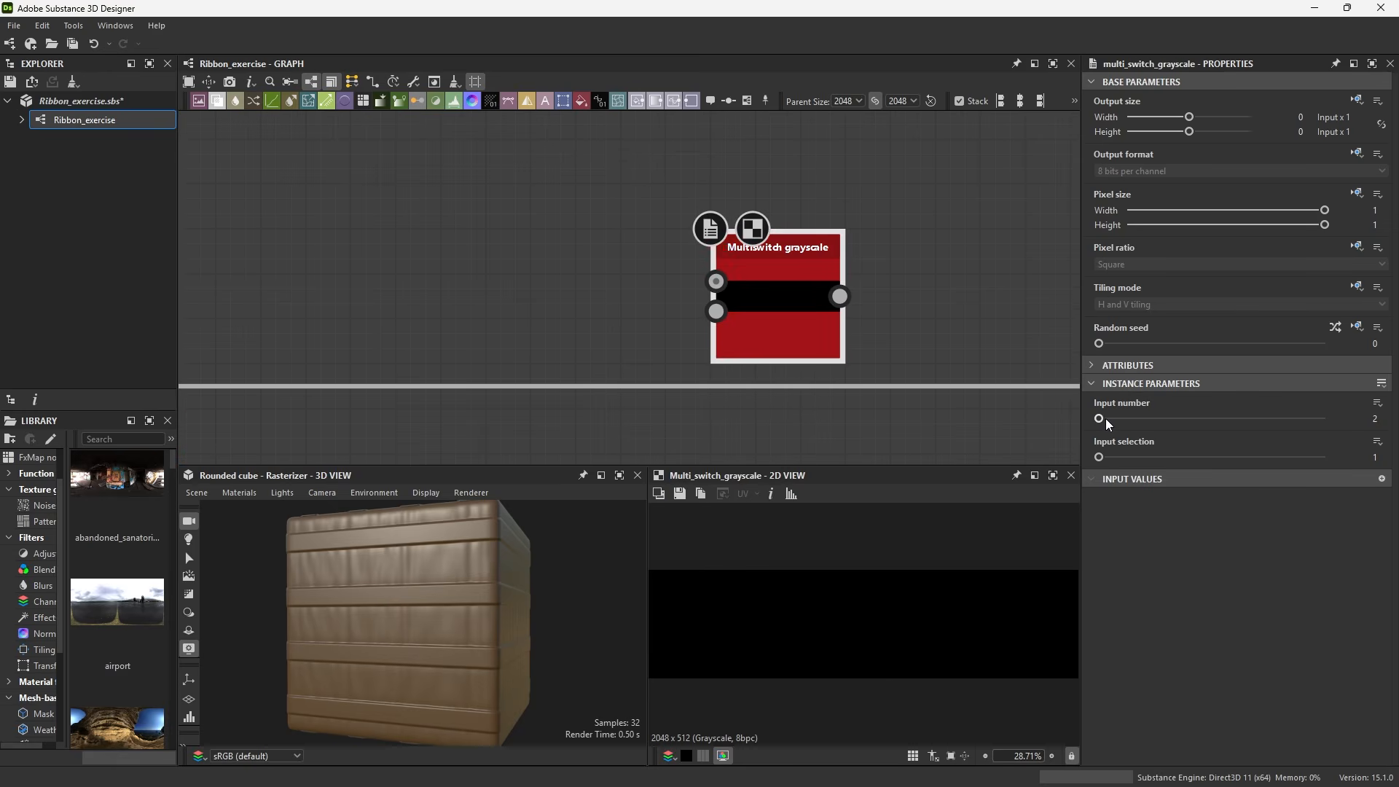
drag(1099, 418, 1119, 421)
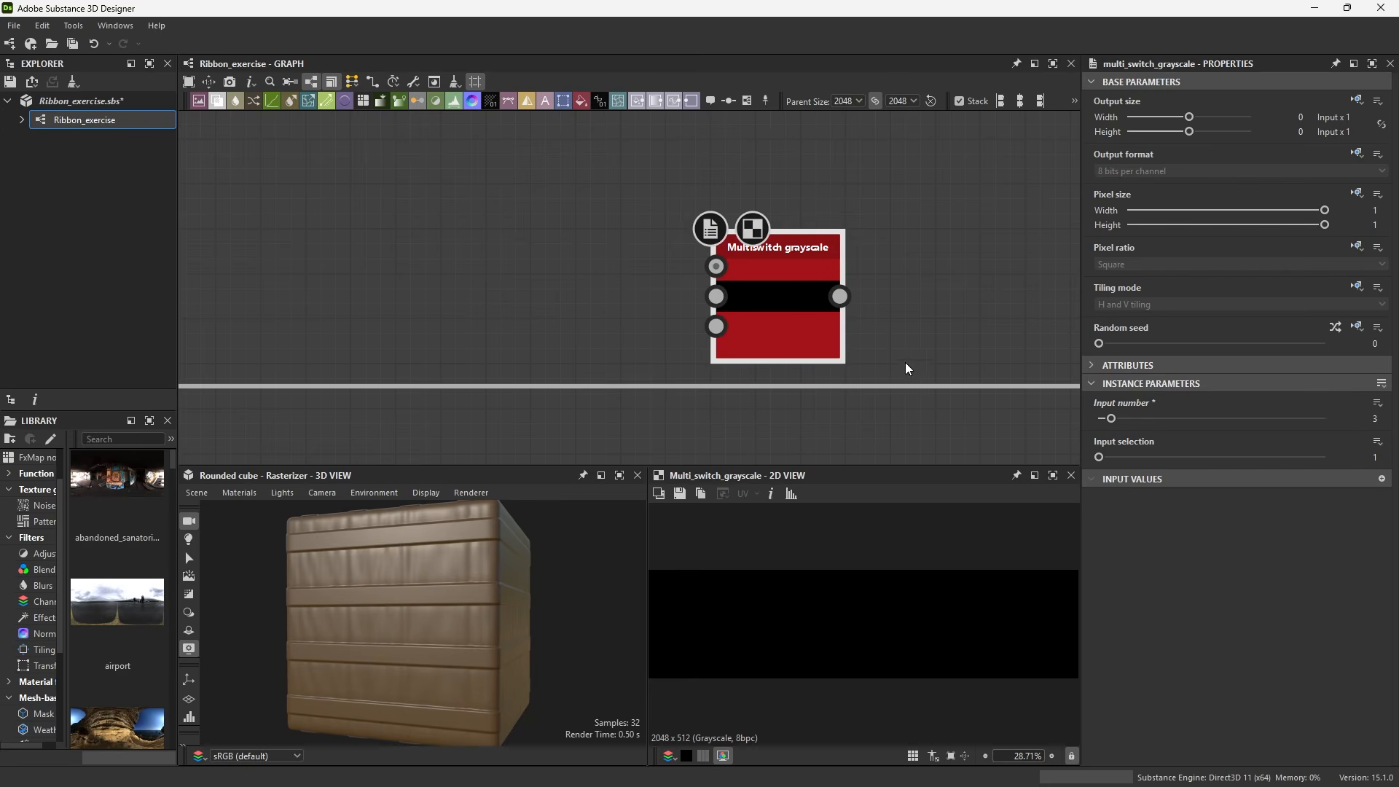
Expose the node's Input selection as a new graph input with identifier stampStrokePosition
click(1377, 441)
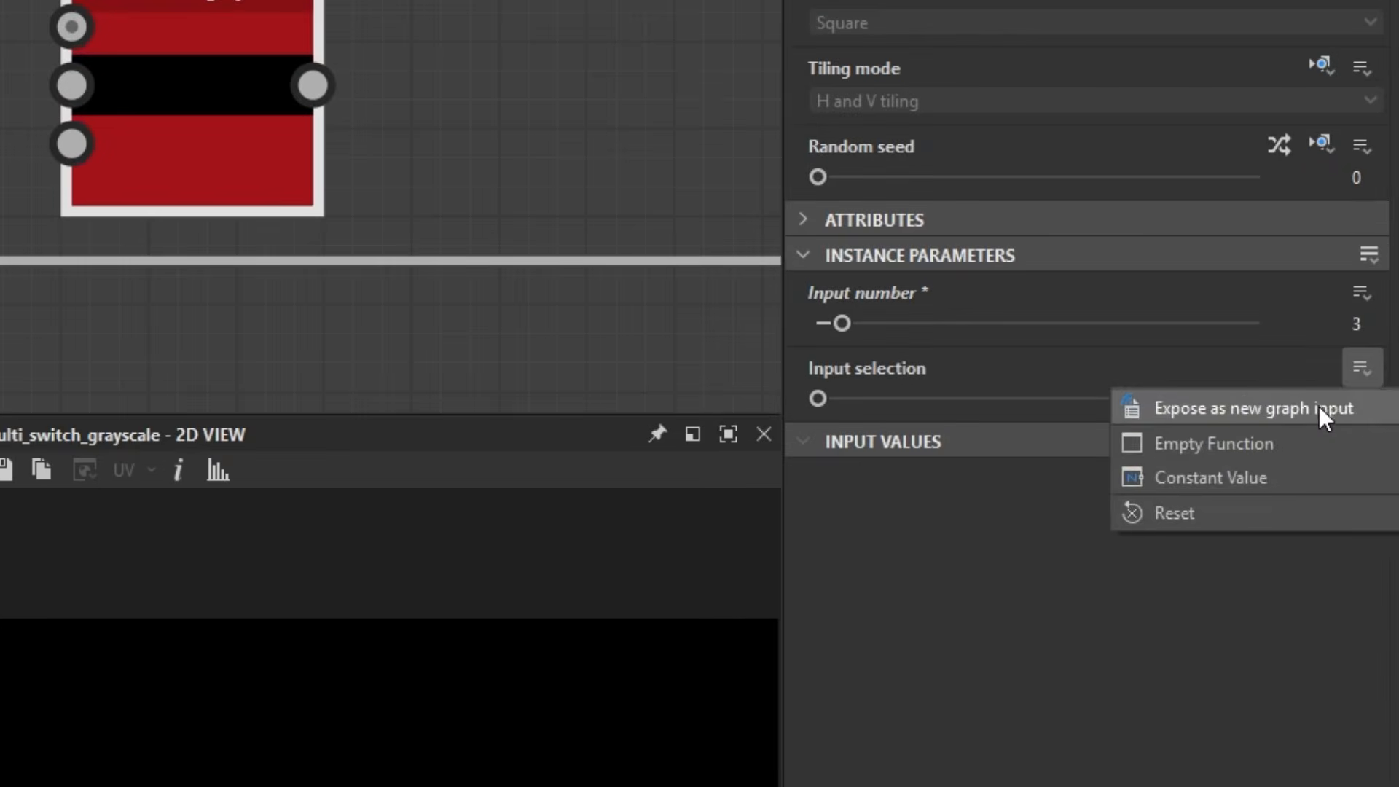
click(1319, 407)
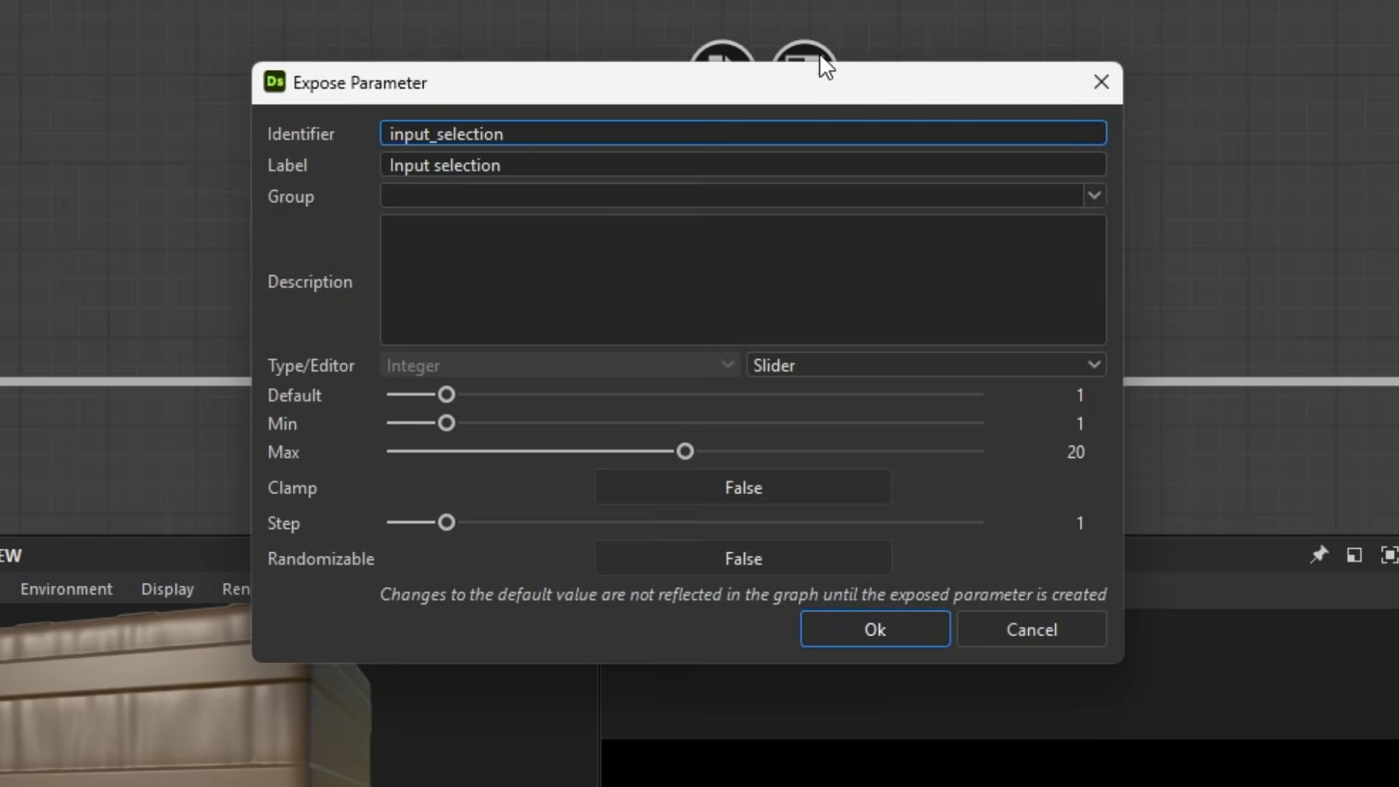
key(ctrl+a)
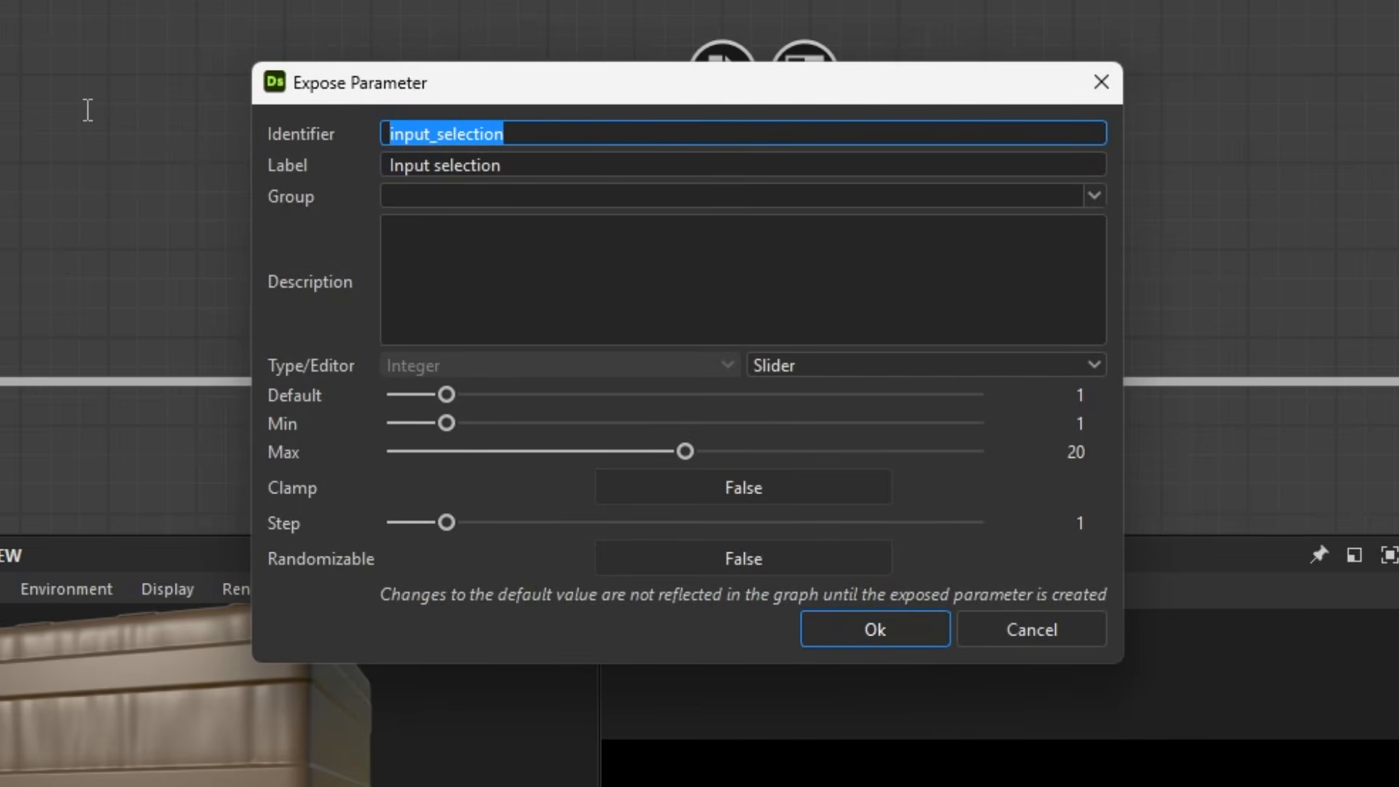
text(s)
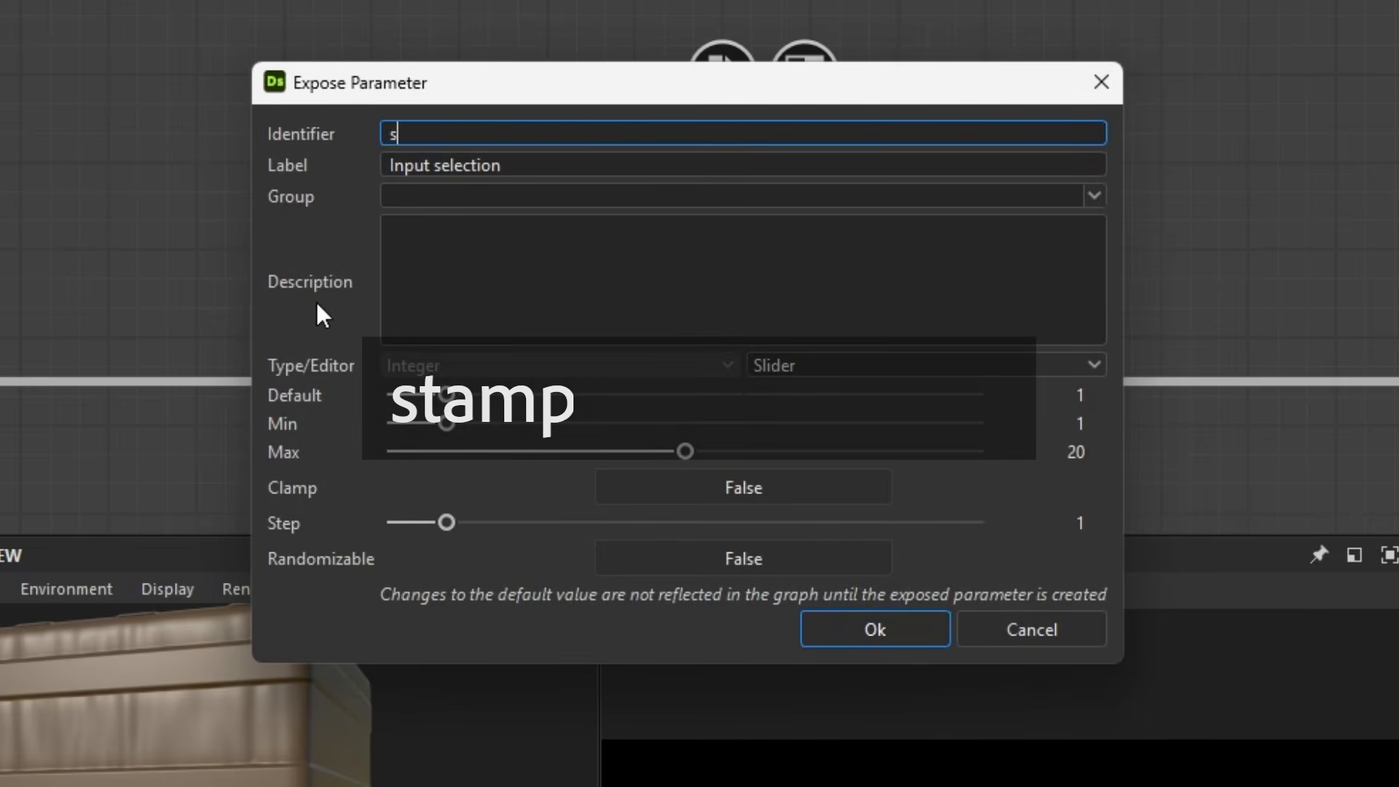
text(tampSt)
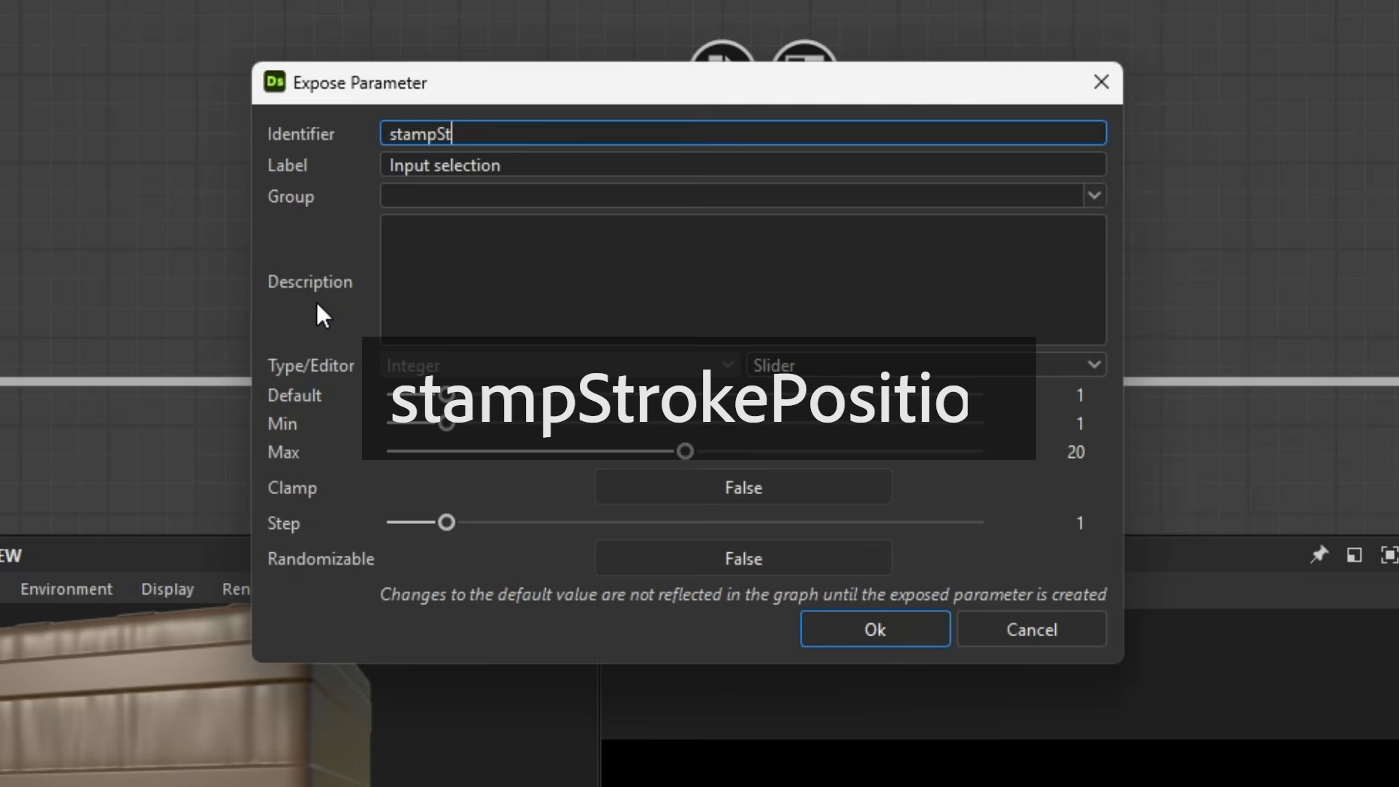
text(rokePosition)
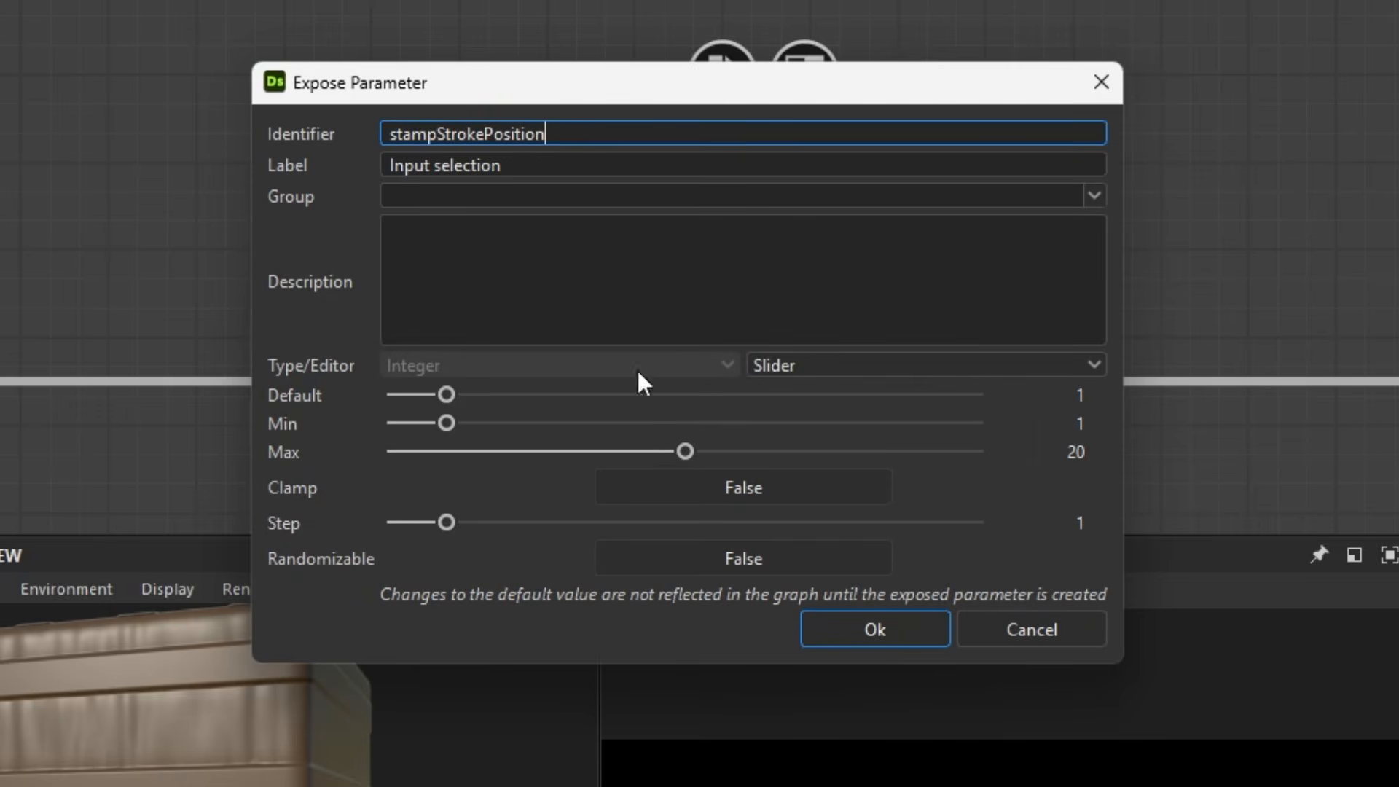
Switch the exposed parameter's editor to Drop Down List and add two more items for three entries
click(821, 365)
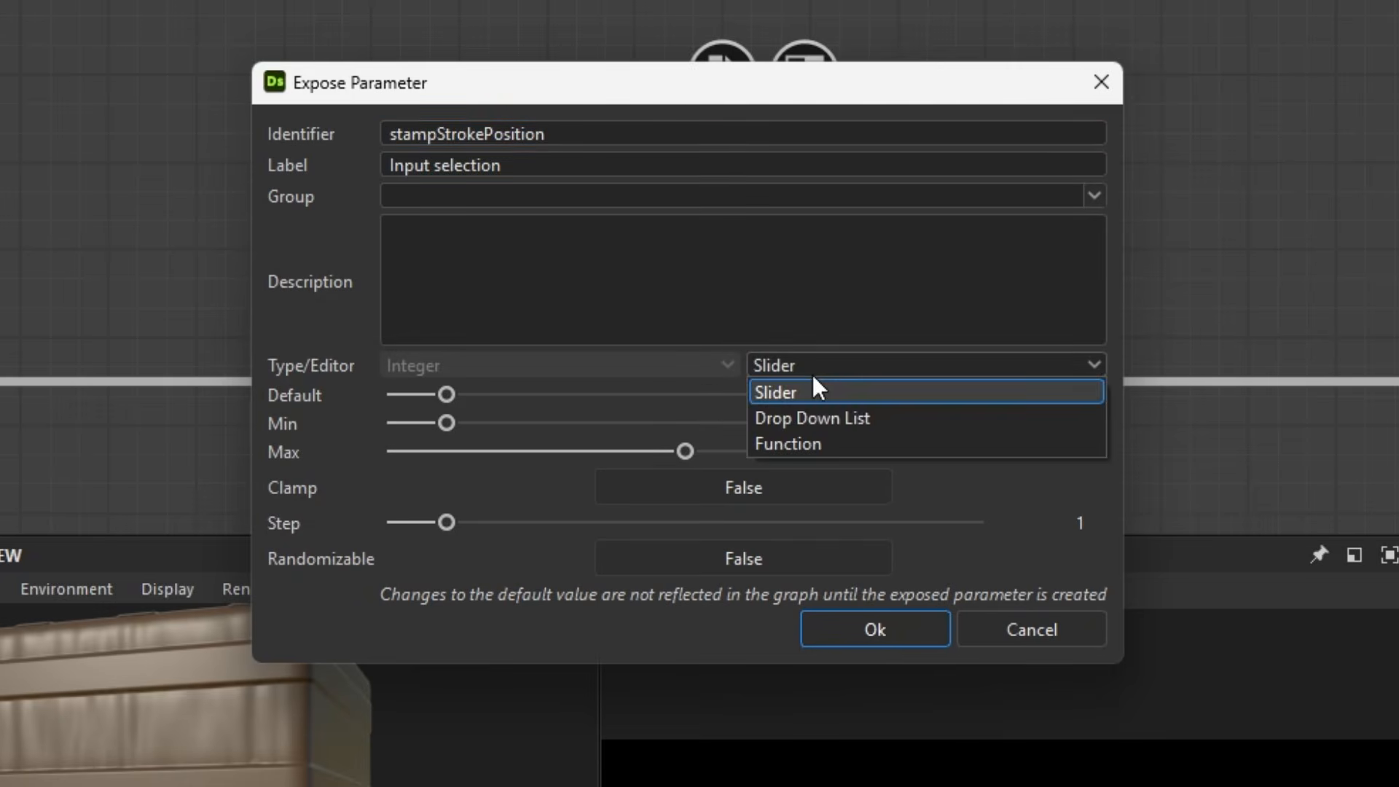
click(804, 417)
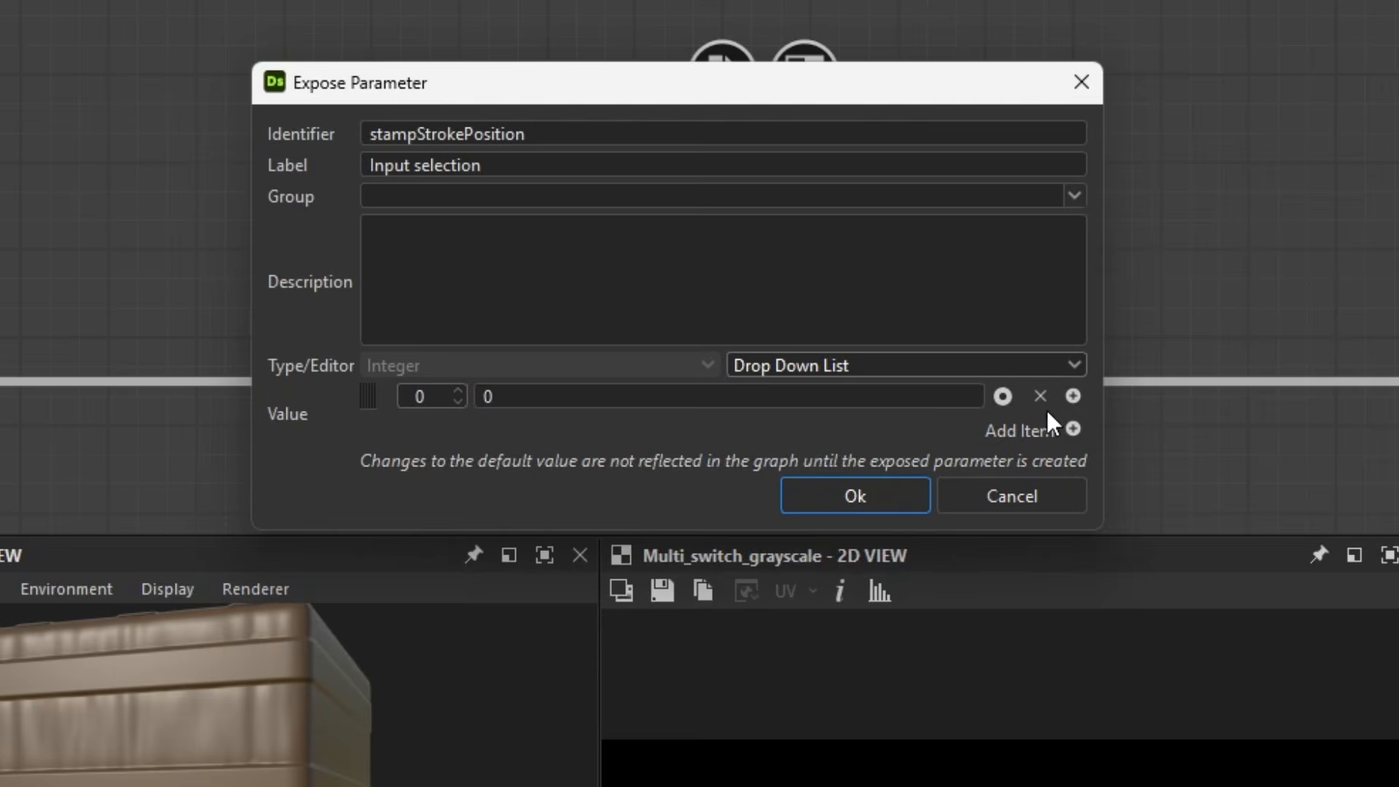
click(1074, 397)
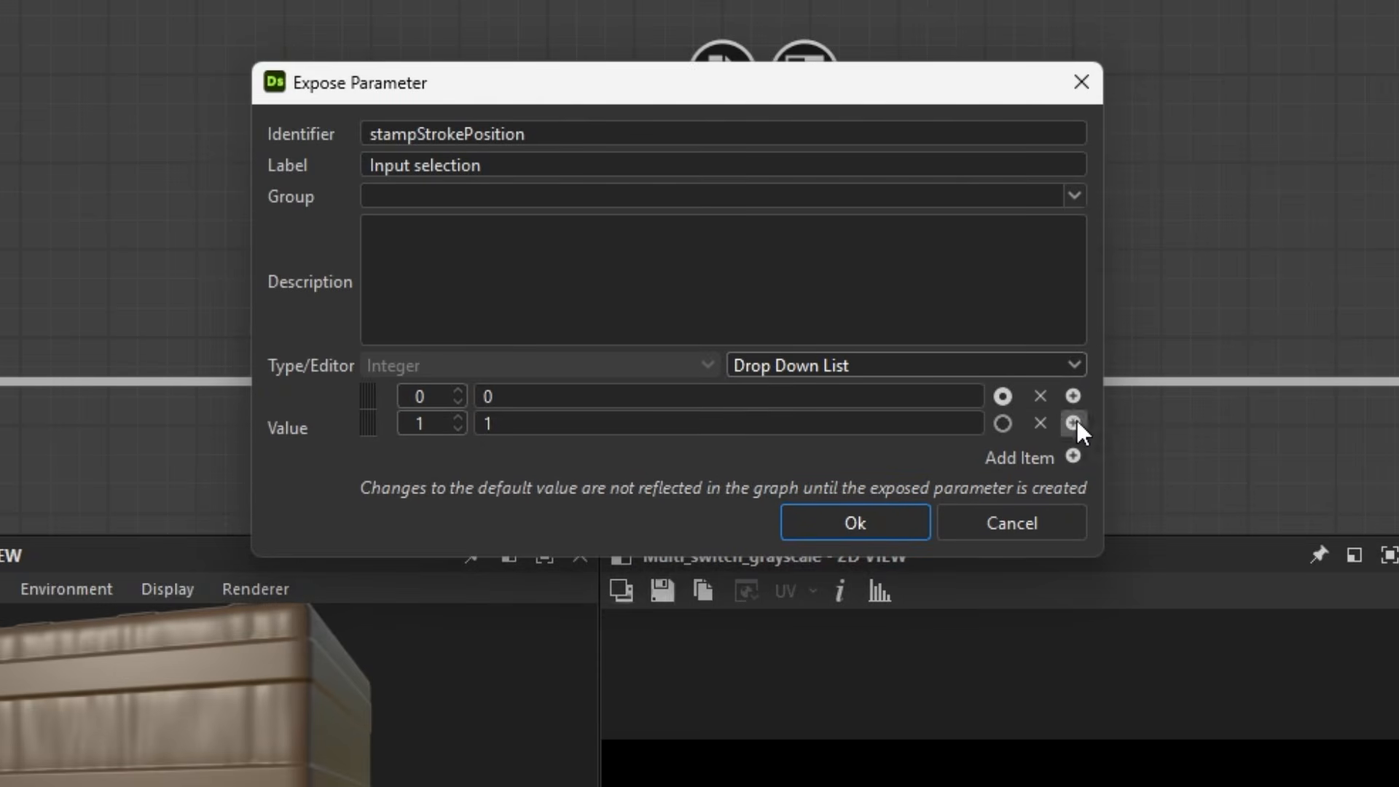
click(1075, 422)
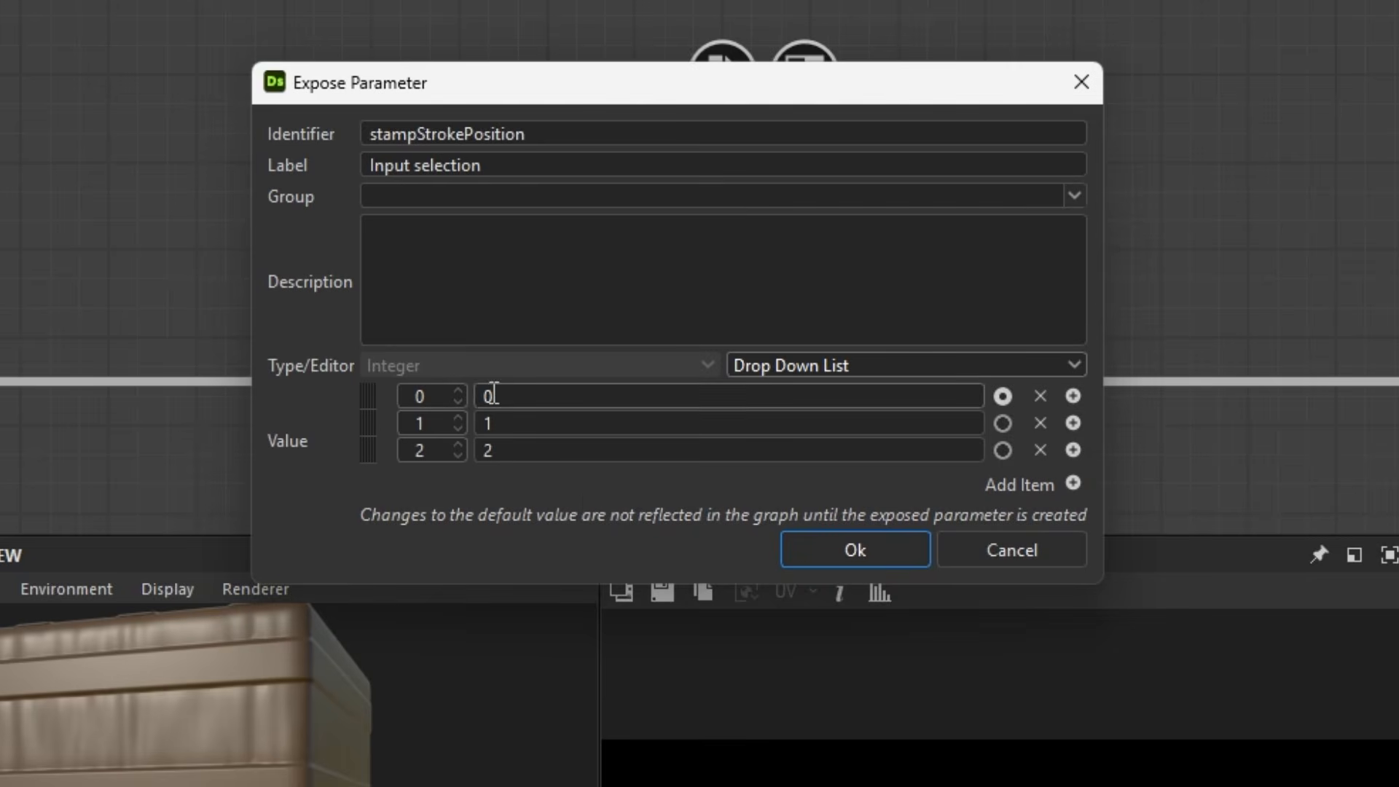
Name the three drop-down items middle, begin and end, and create the exposed parameter
click(524, 399)
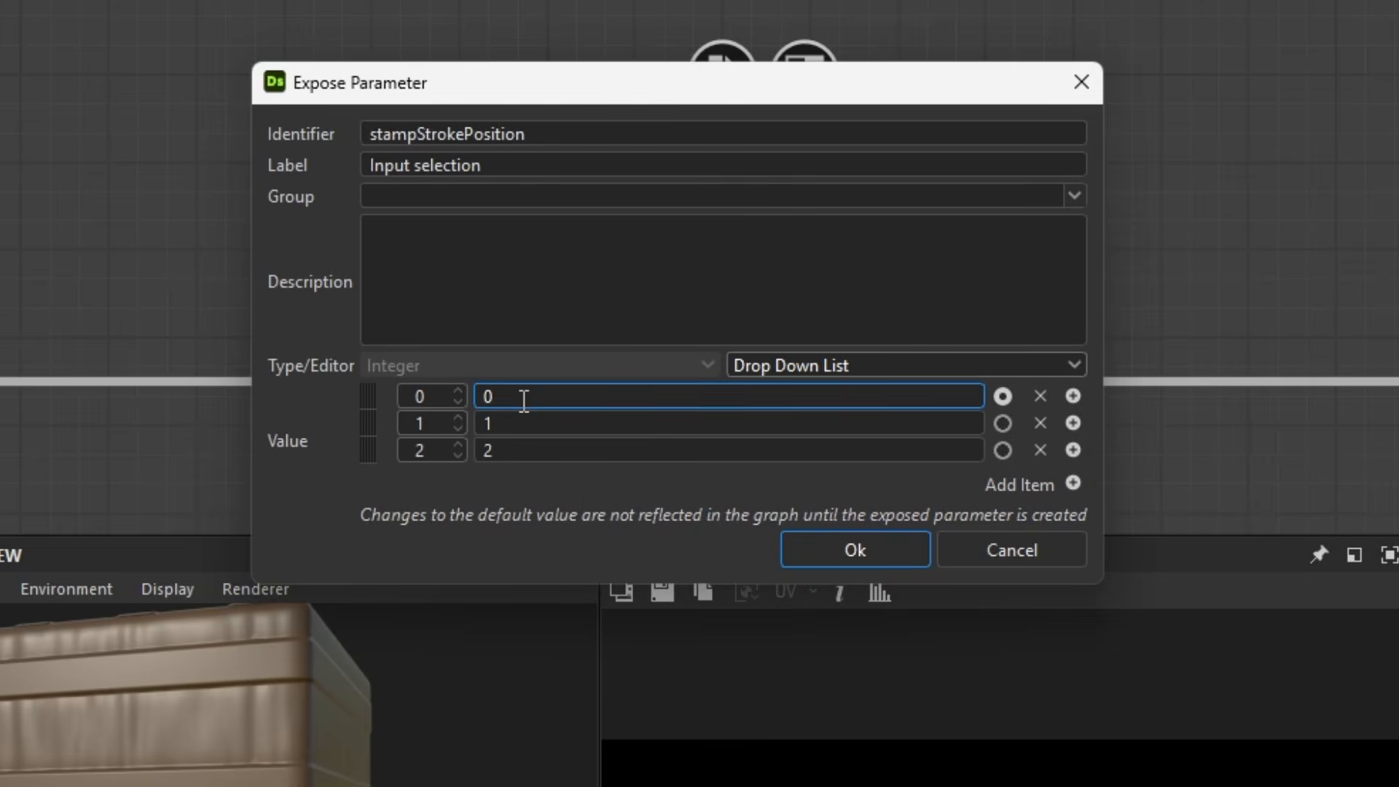
double_click(538, 397)
text(middle)
double_click(535, 425)
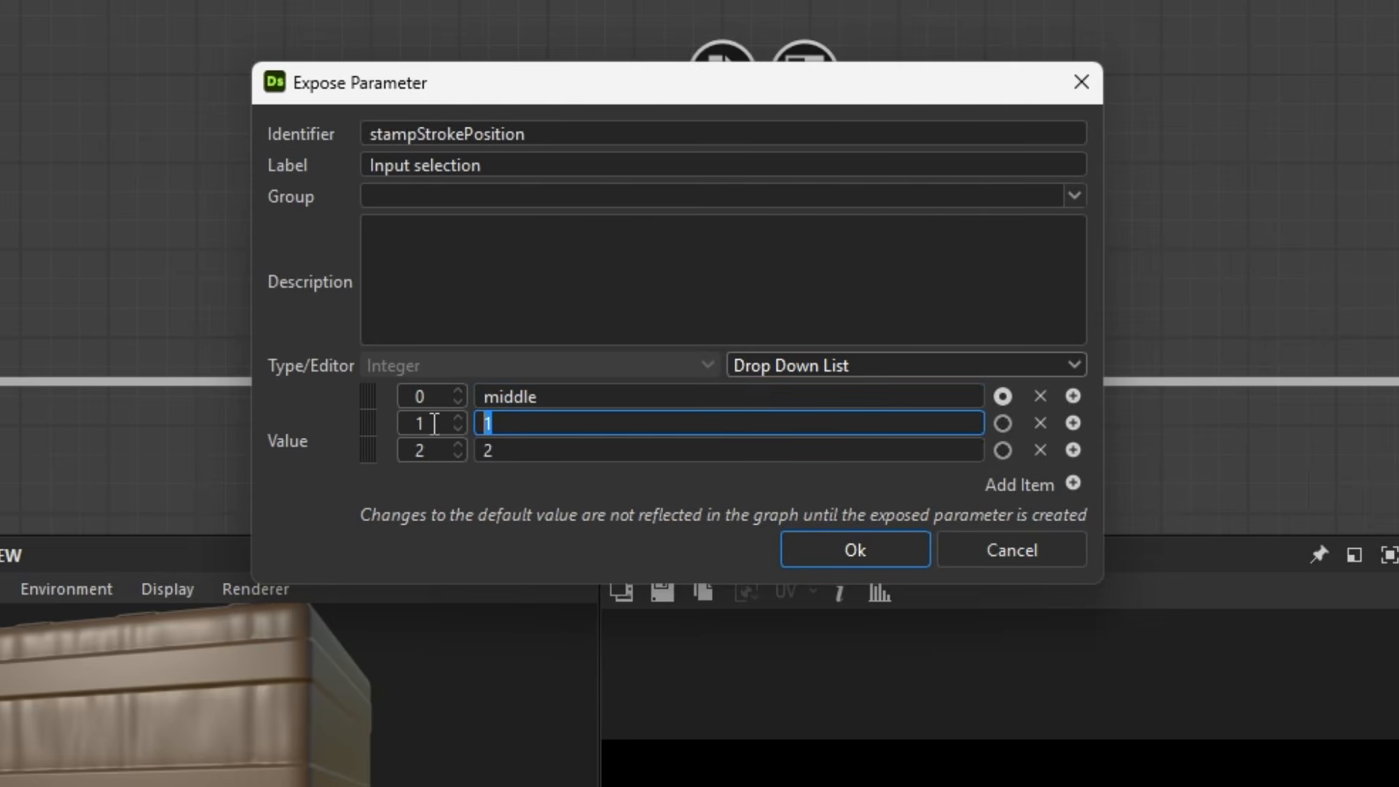
text(begin)
click(505, 452)
text(end)
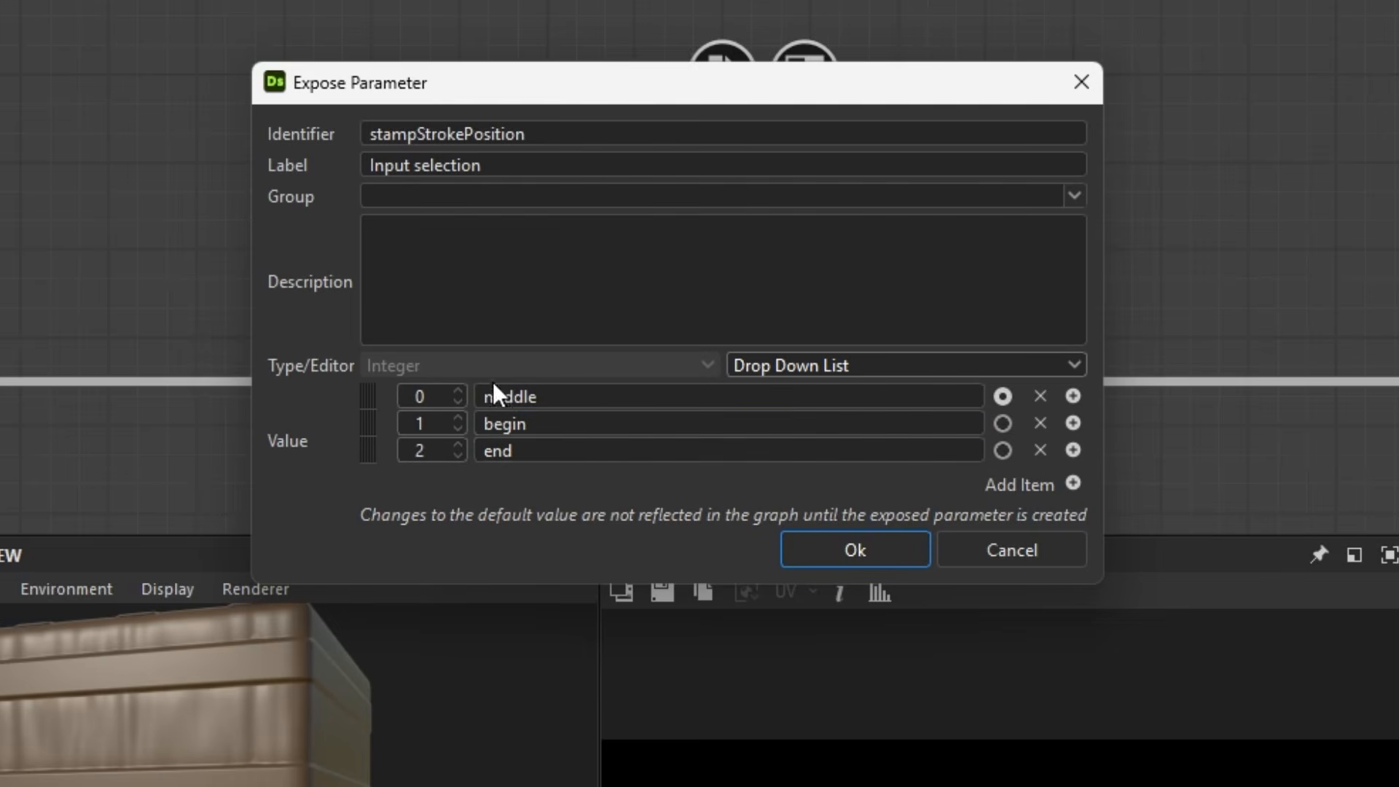
click(870, 560)
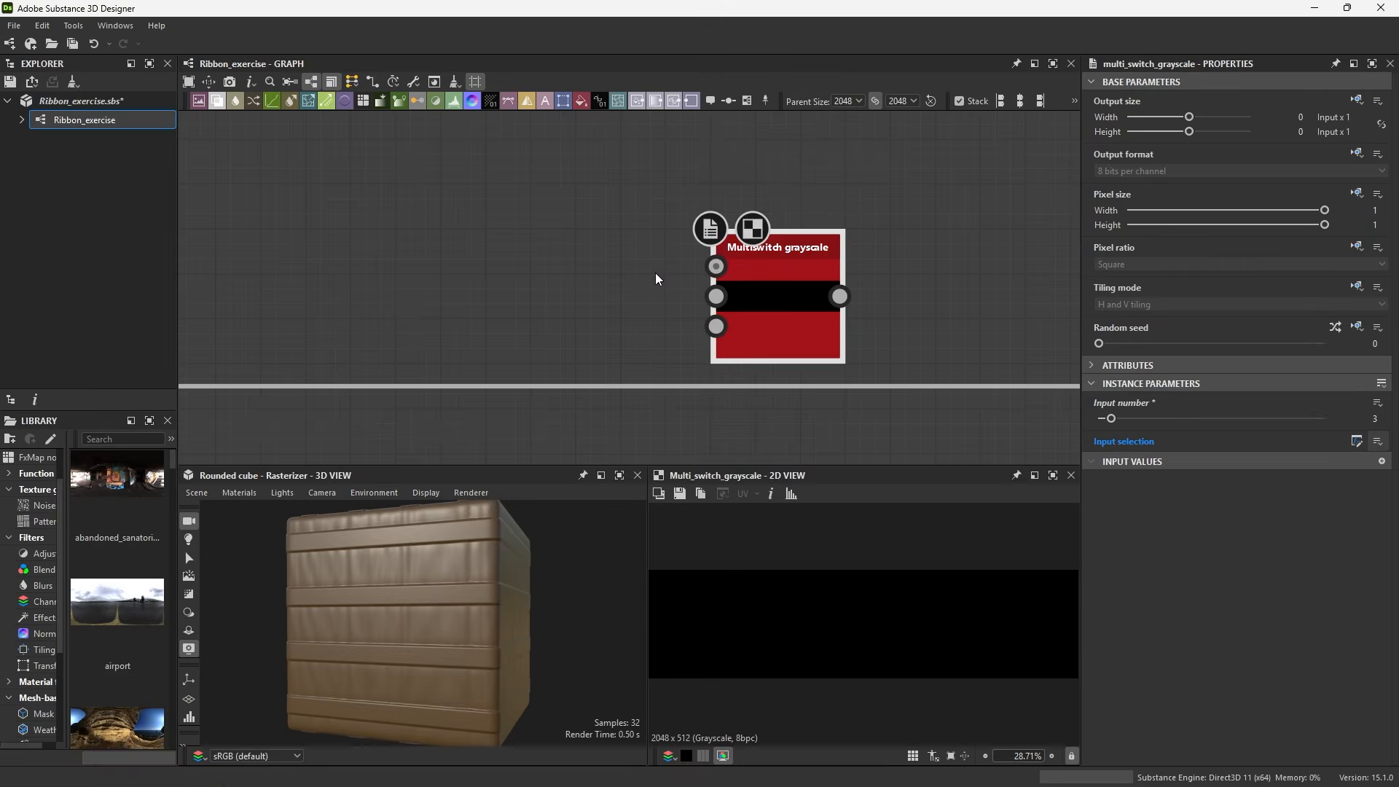
Connect the upper and lower frames' Blend outputs to the Multi-switch node's inputs alongside the existing middle connection
scroll(657, 279, down, 8)
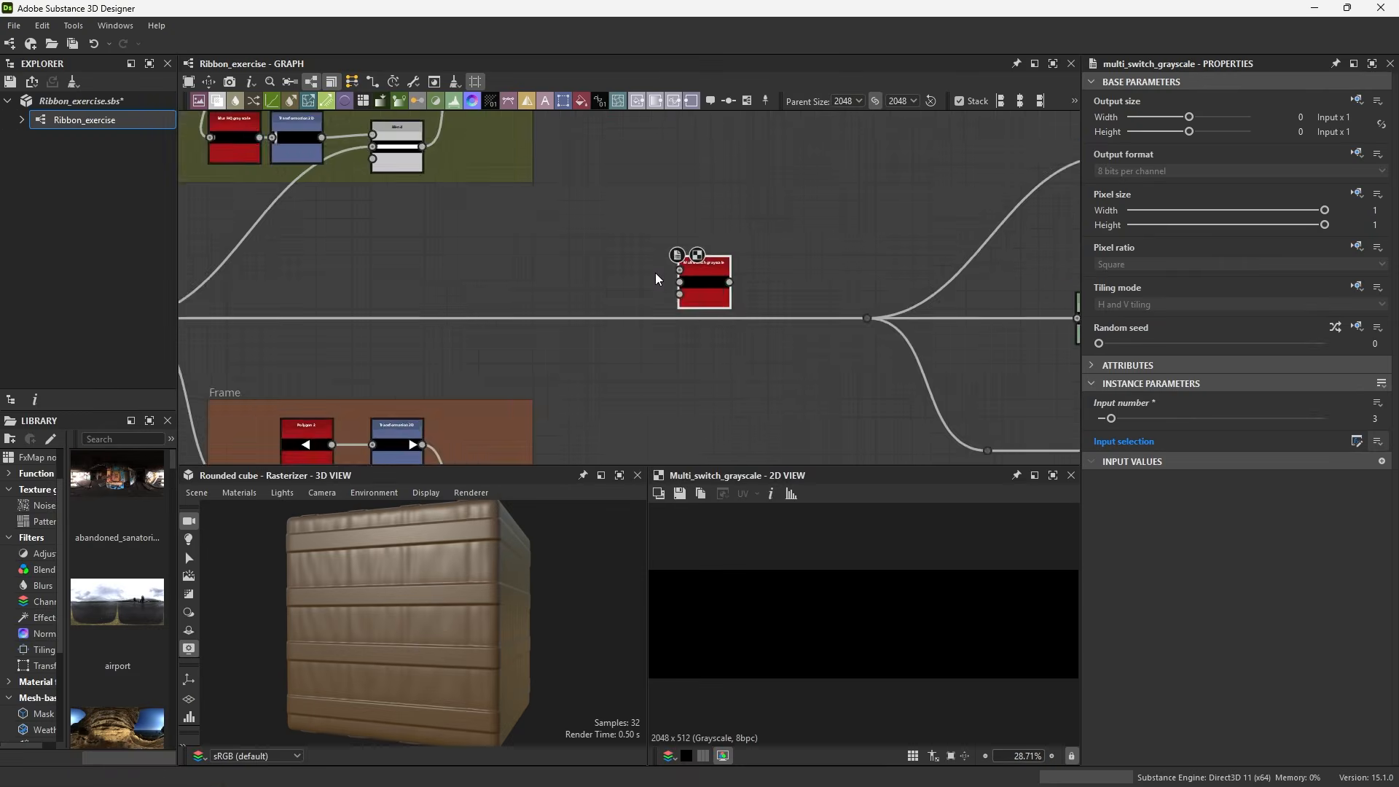
drag(305, 319, 773, 286)
scroll(510, 277, up, 4)
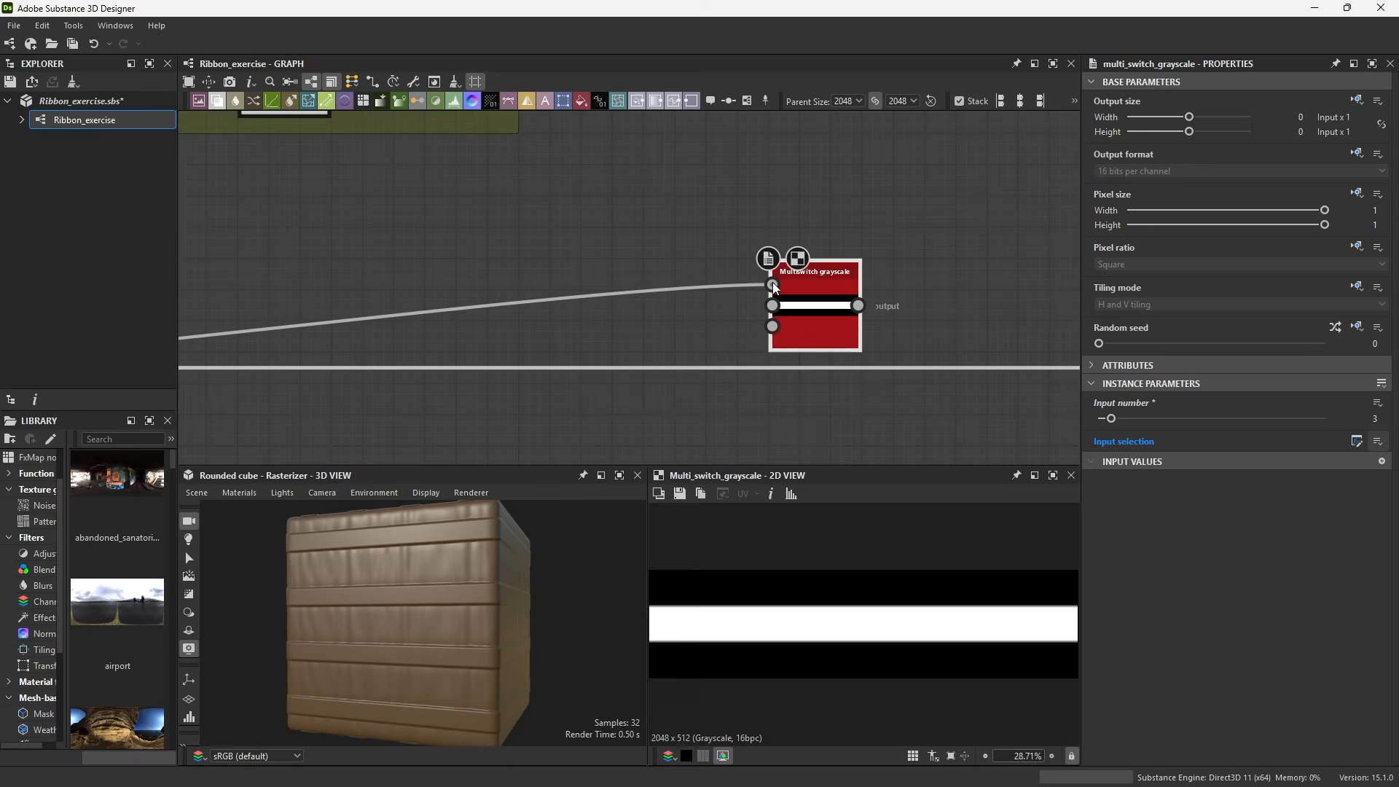
scroll(771, 292, down, 4)
middle_drag(738, 273, 736, 298)
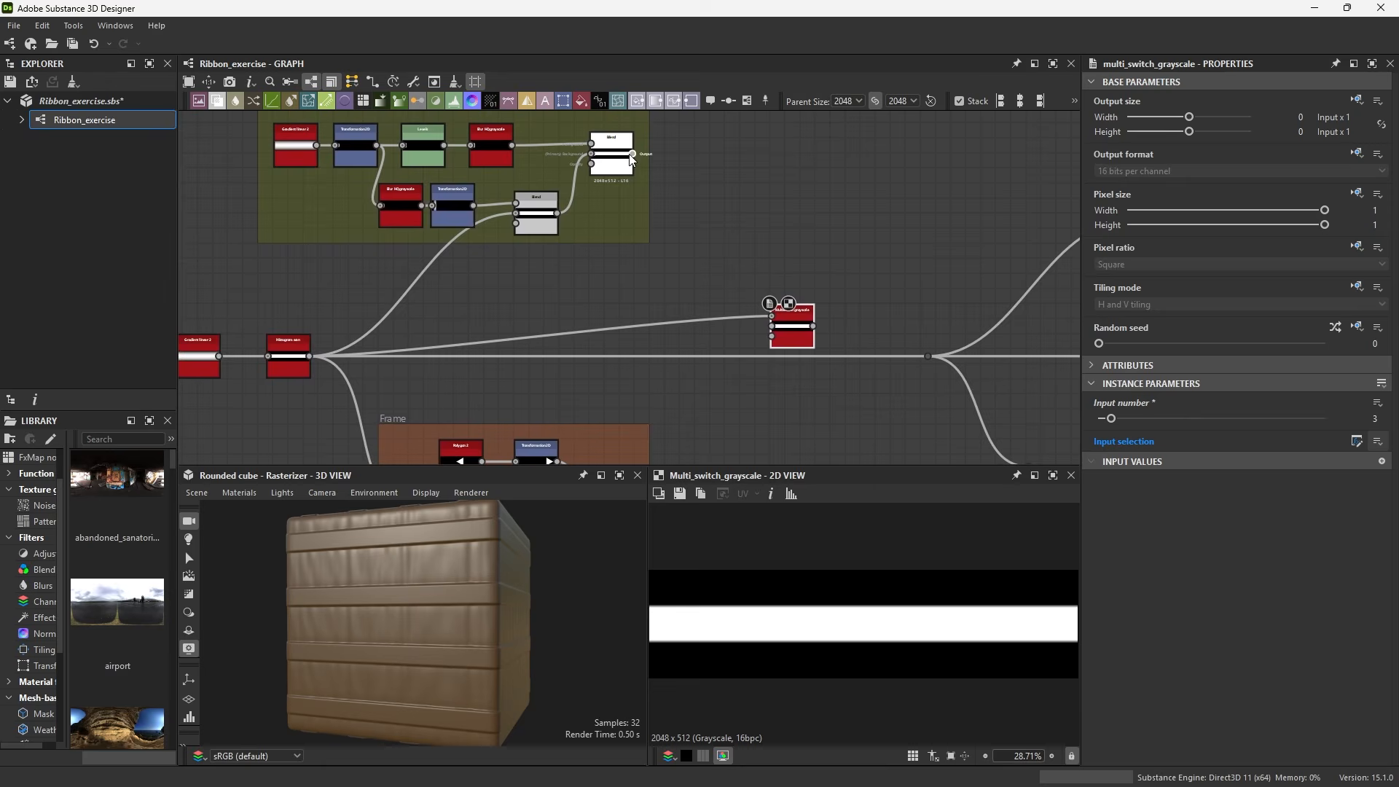
drag(633, 154, 773, 337)
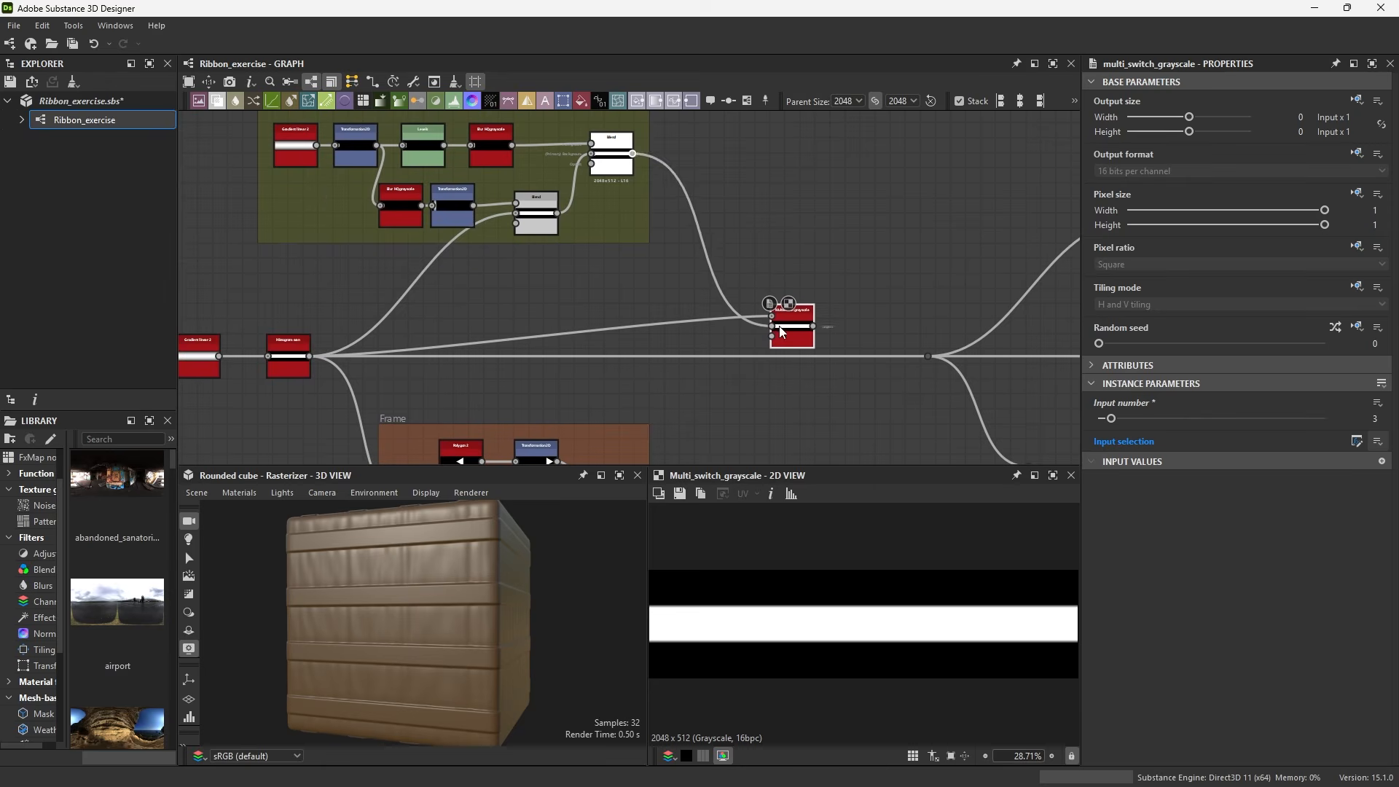
middle_drag(773, 337, 756, 277)
drag(616, 448, 776, 290)
middle_drag(776, 289, 691, 288)
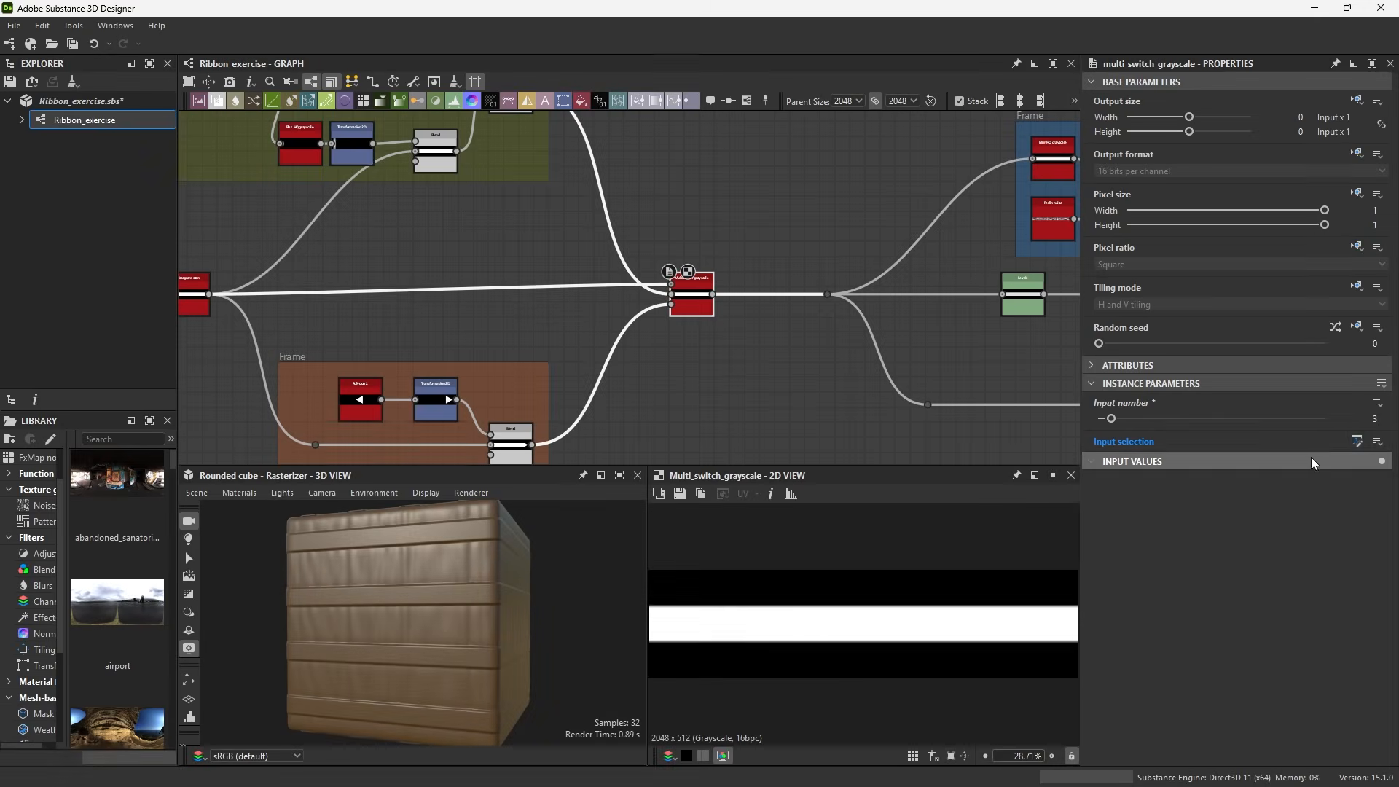
Open the Input selection function graph and add an Add node and an Integer node
click(1357, 442)
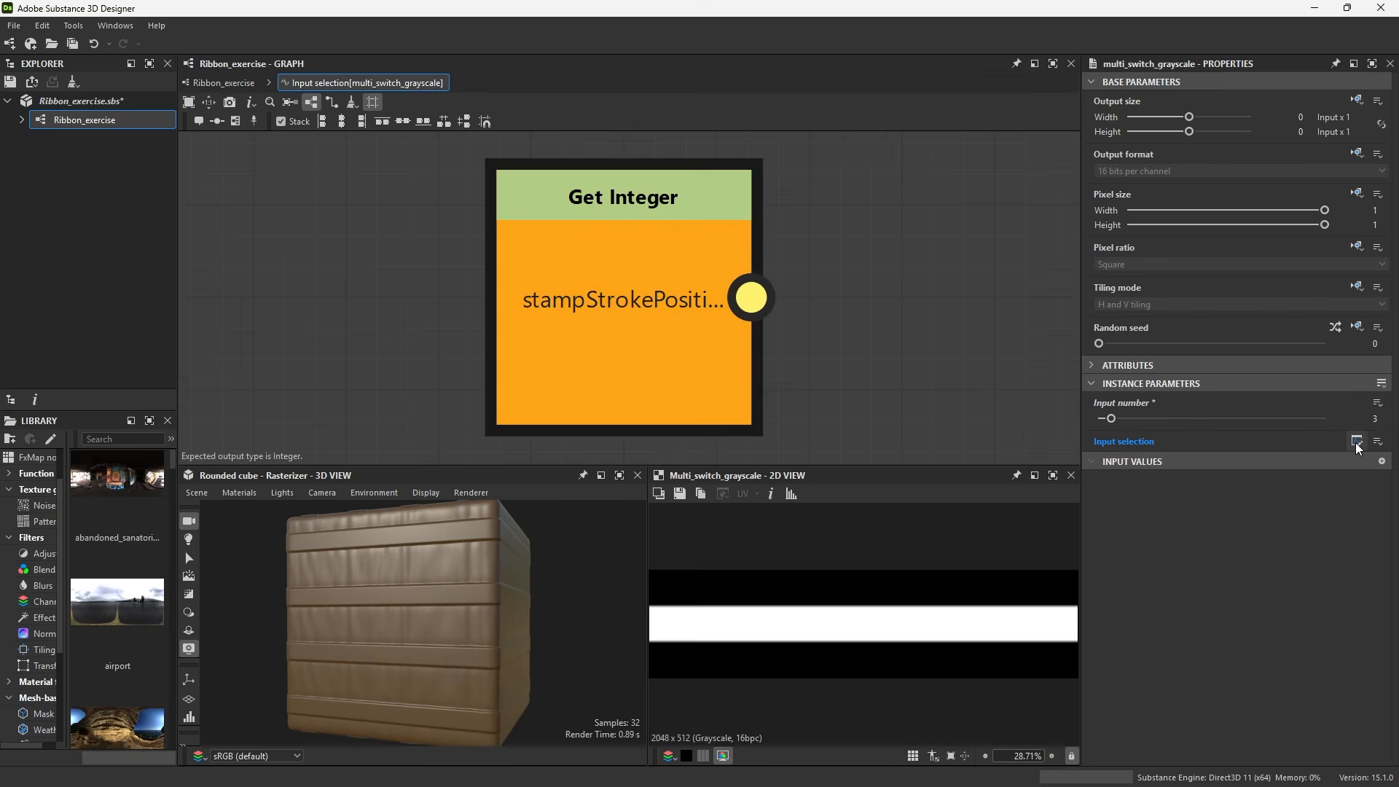
scroll(811, 315, down, 5)
middle_drag(808, 314, 564, 255)
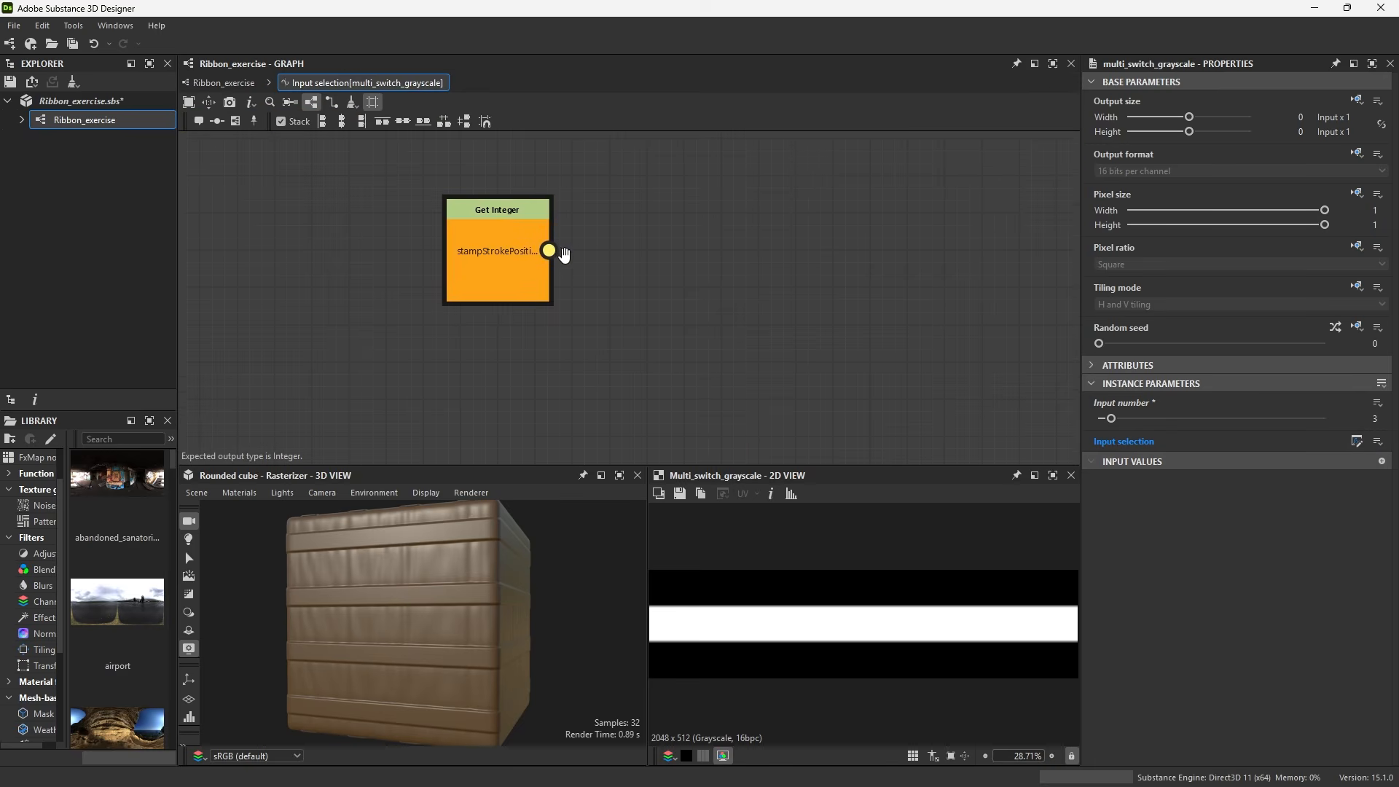
key(space)
text(add)
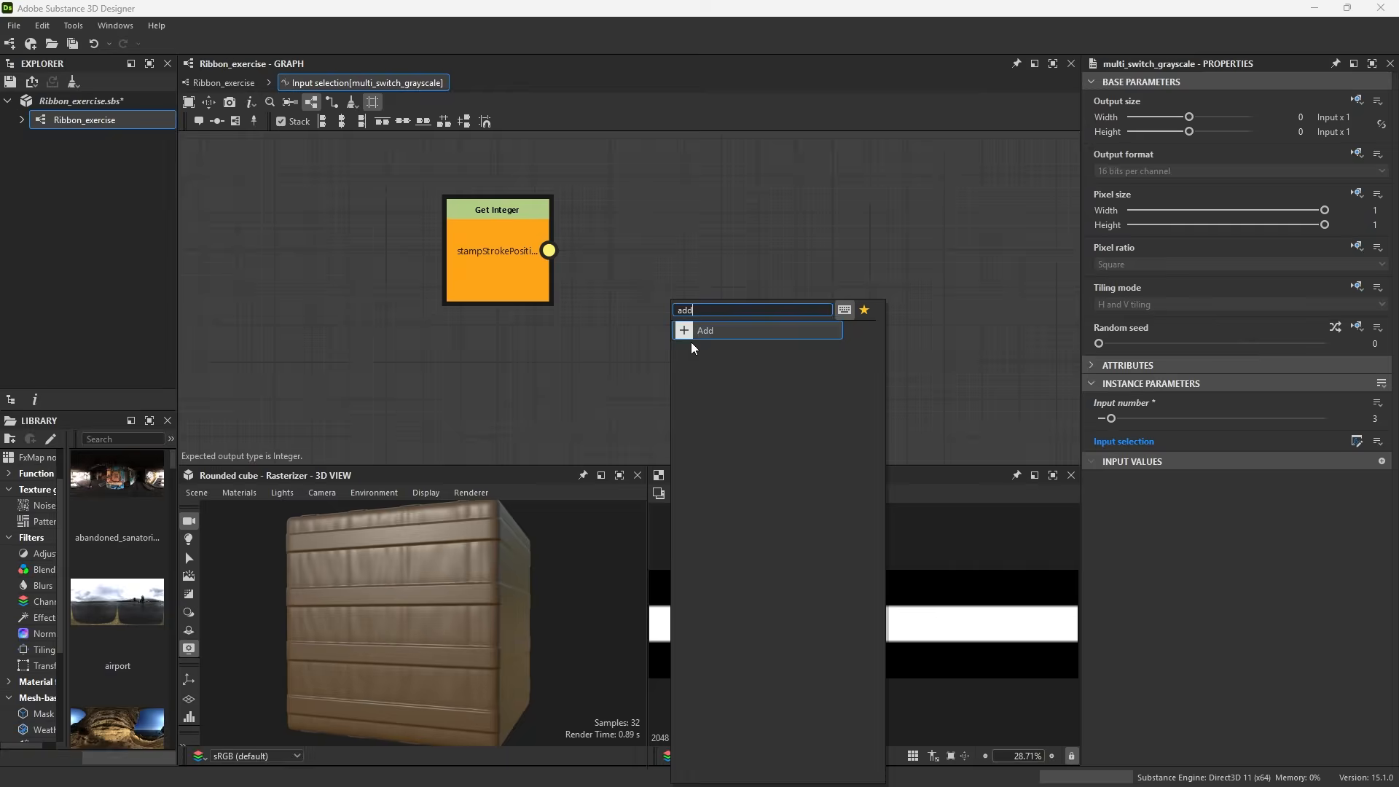
click(692, 336)
scroll(691, 340, down, 2)
key(space)
text(in)
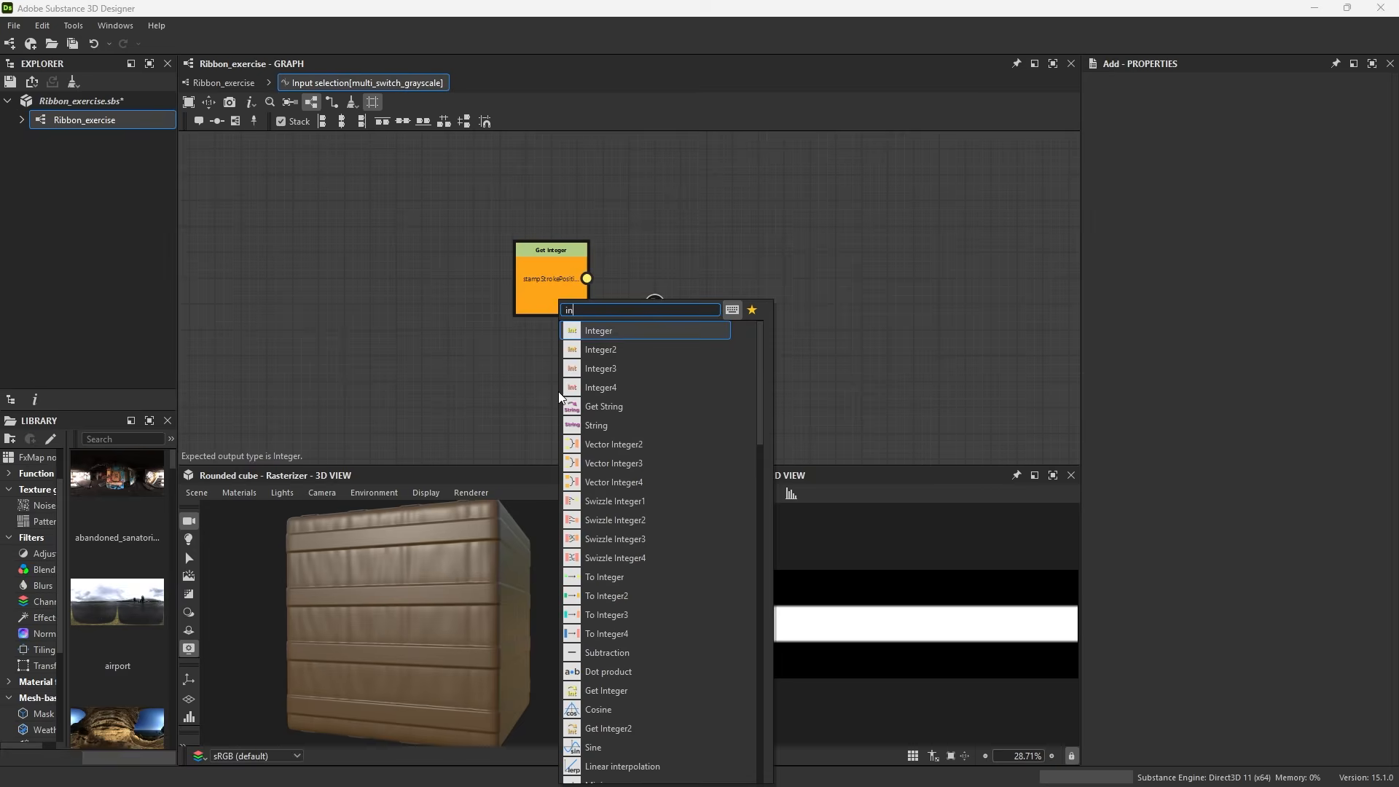
click(624, 334)
Wire stampStrokePosition and the Integer 1 into the Add node, set Add as the output node, and return to Ribbon_exercise
drag(1213, 96, 1232, 96)
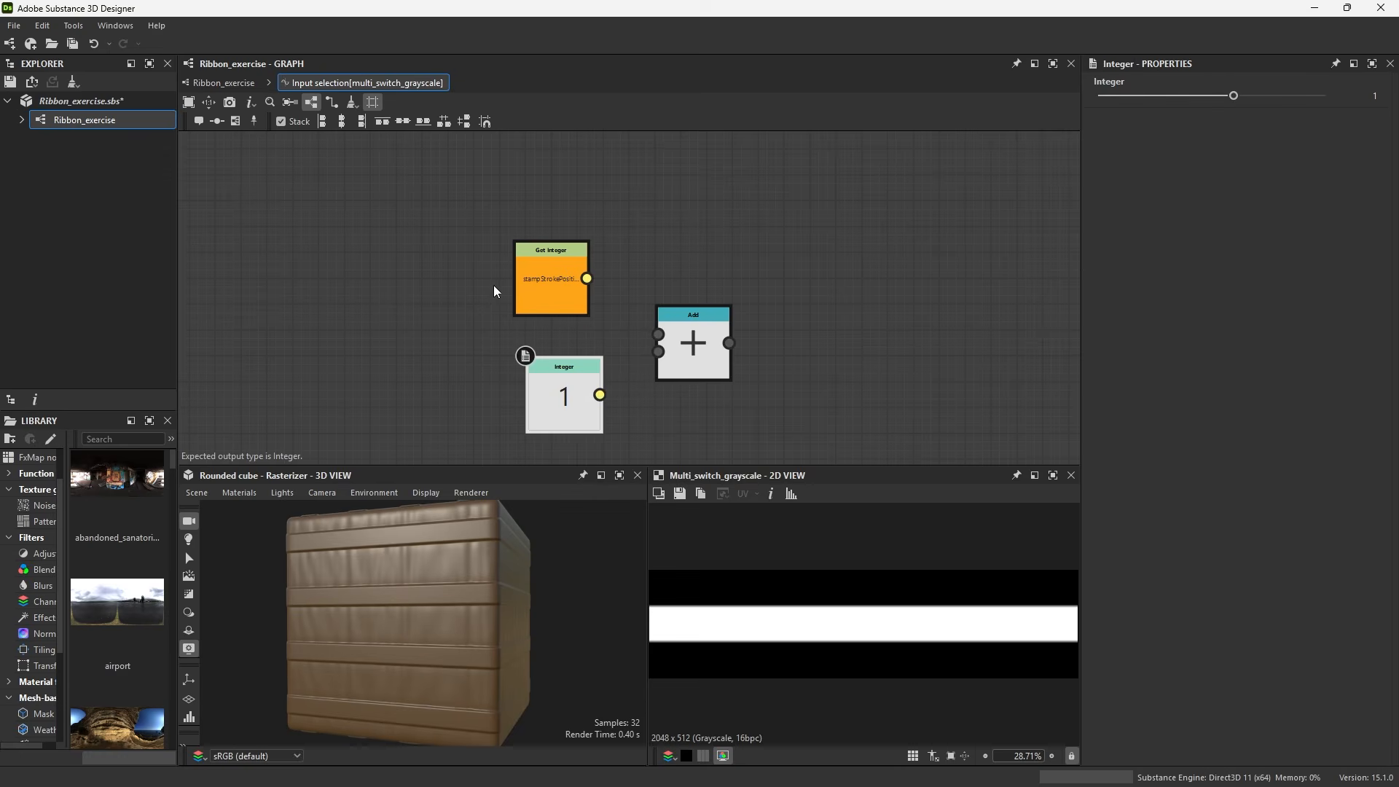
drag(587, 279, 658, 334)
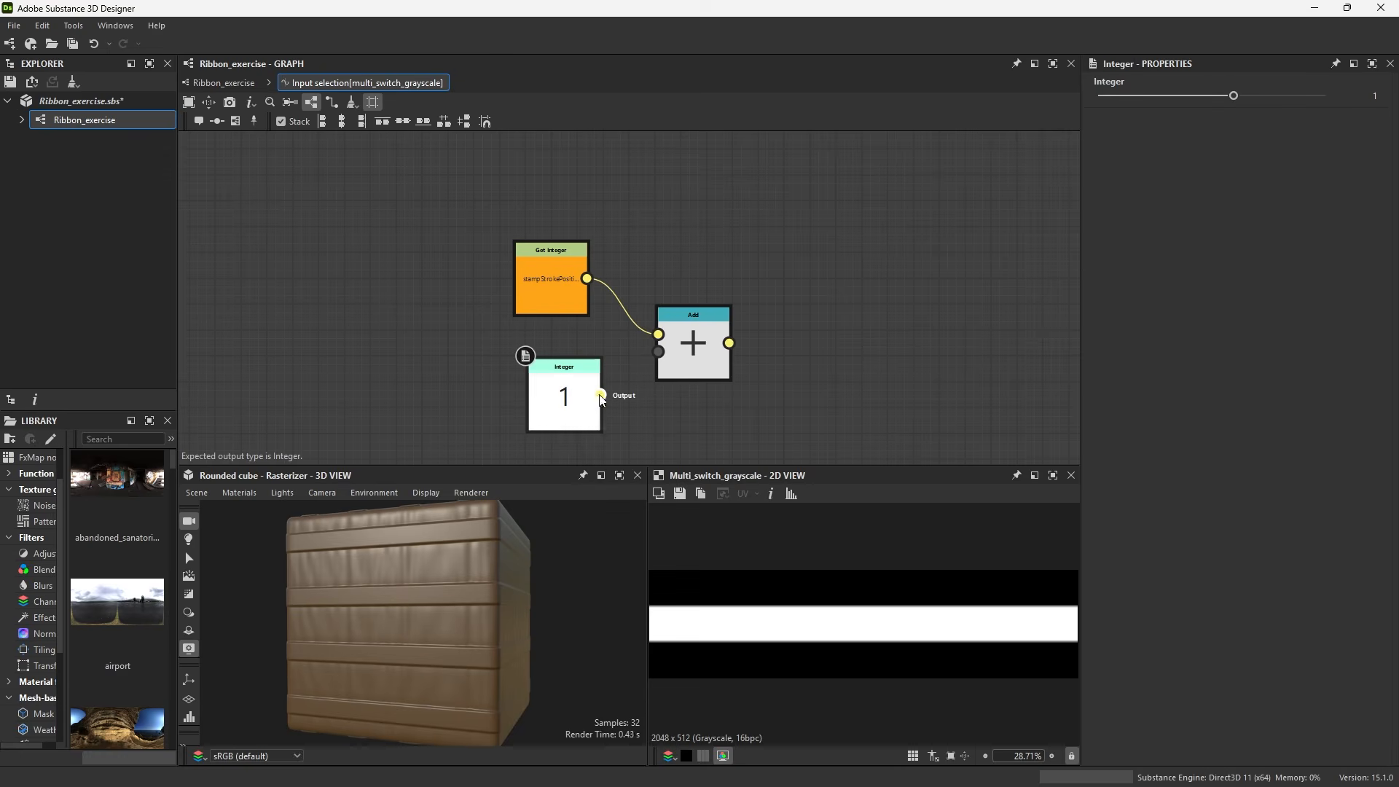
drag(600, 395, 677, 364)
click(678, 365)
right_click(687, 358)
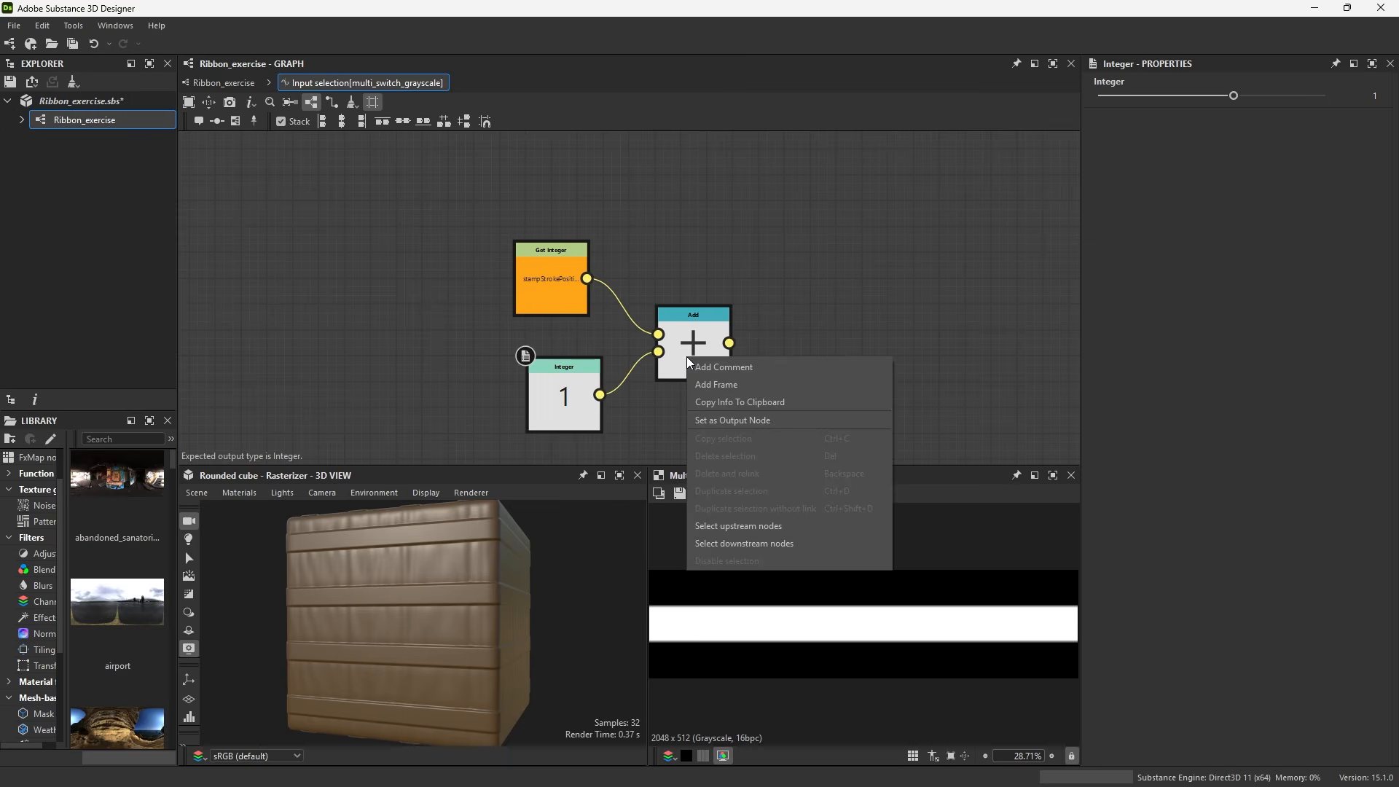
click(715, 419)
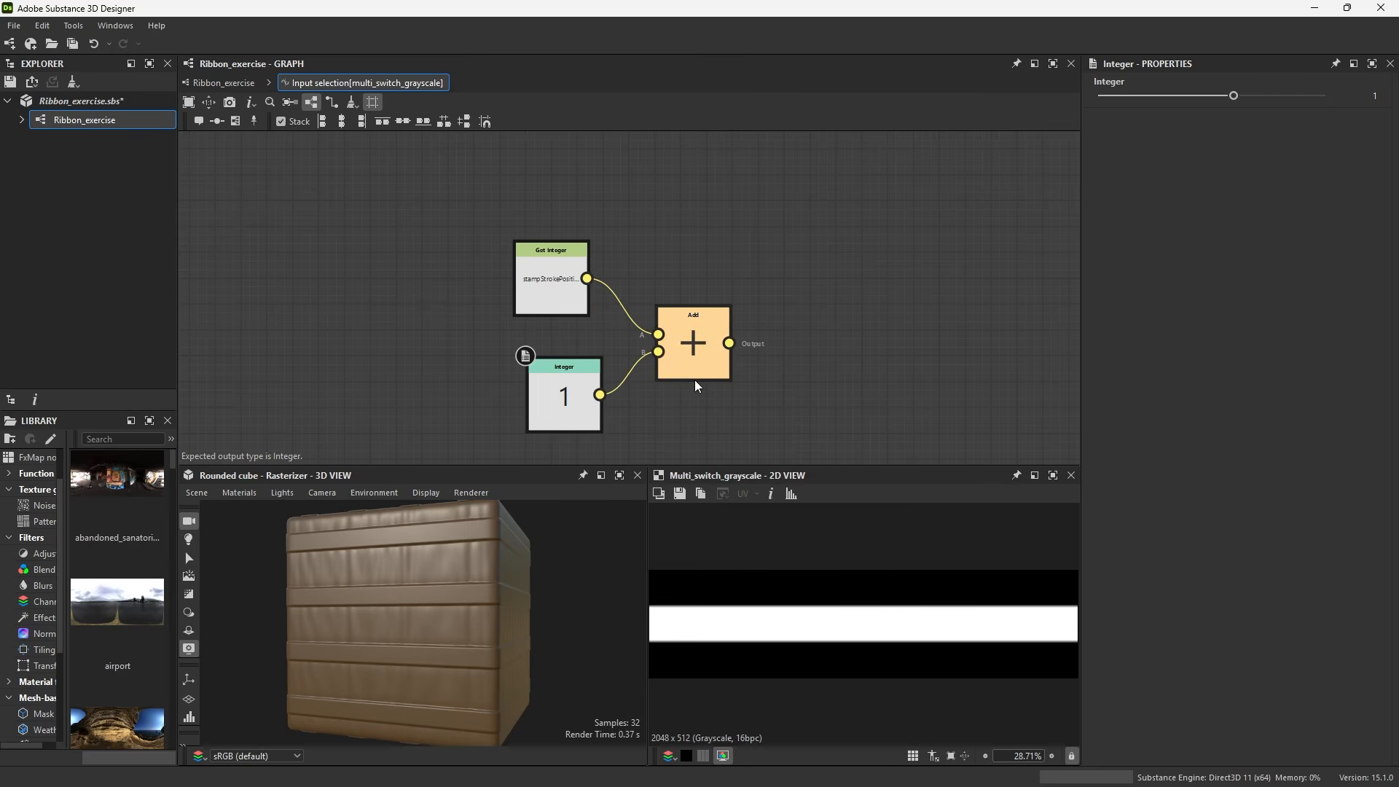
click(224, 83)
scroll(696, 323, down, 5)
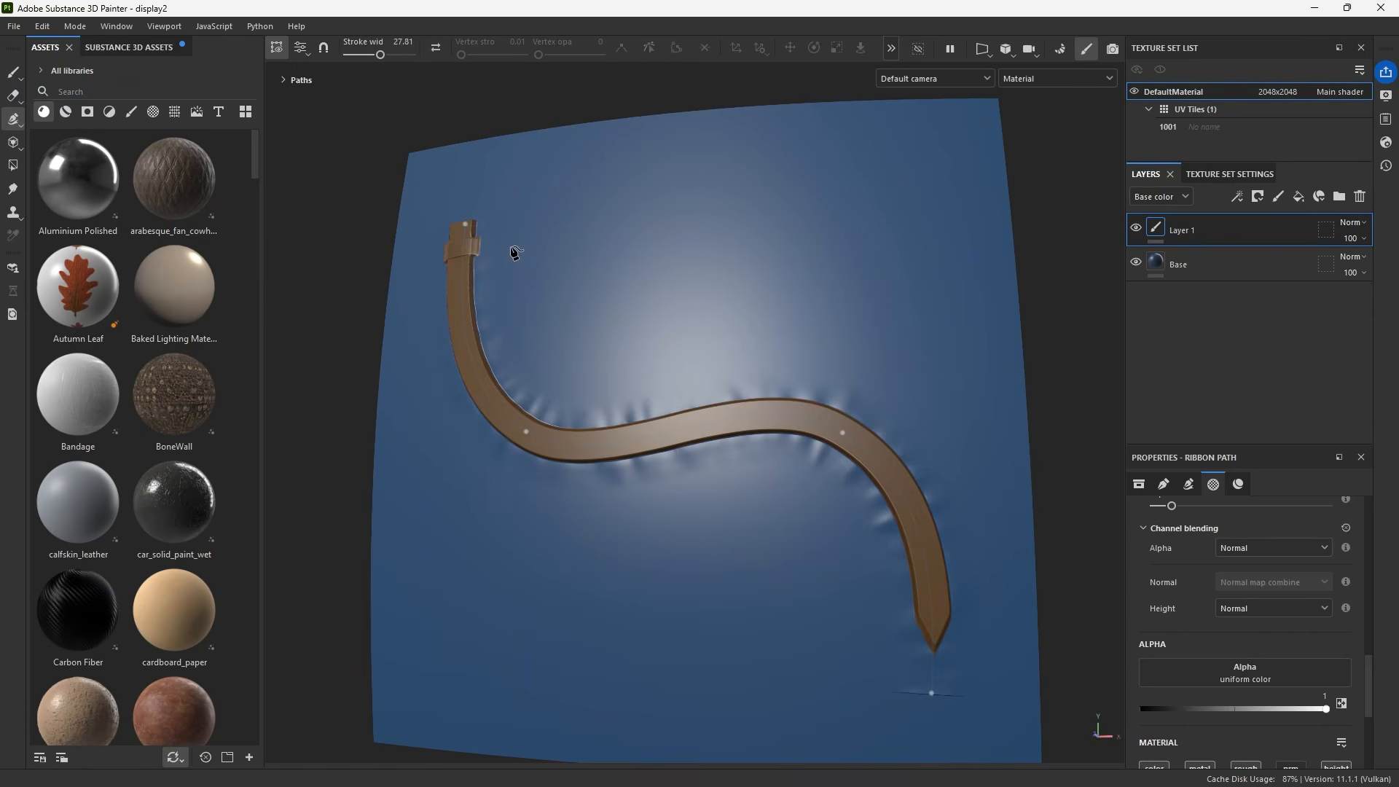
In Painter, extend the ribbon path with three new points looping back across the existing stroke
alt+drag(565, 252, 625, 288)
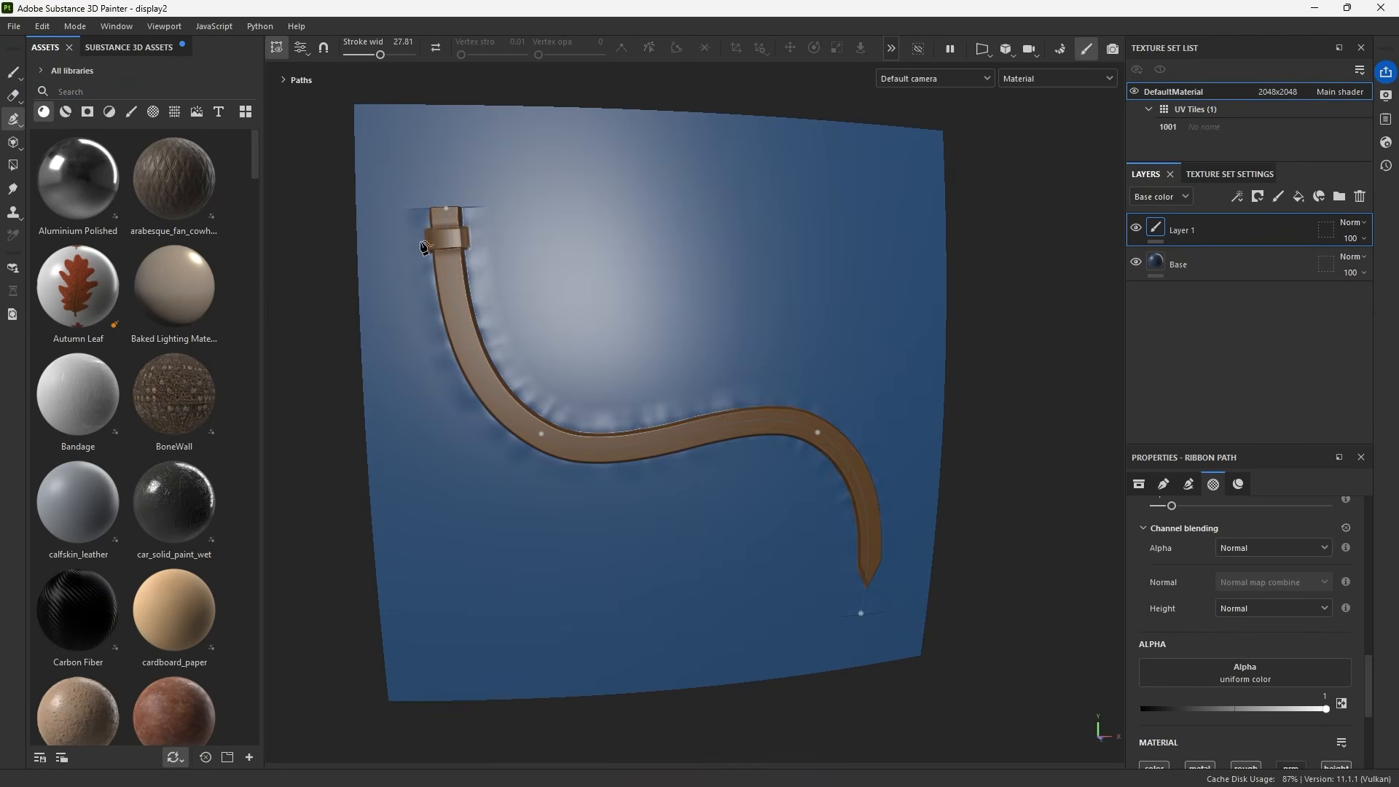
alt+drag(805, 387, 761, 668)
scroll(743, 396, up, 3)
scroll(787, 440, down, 5)
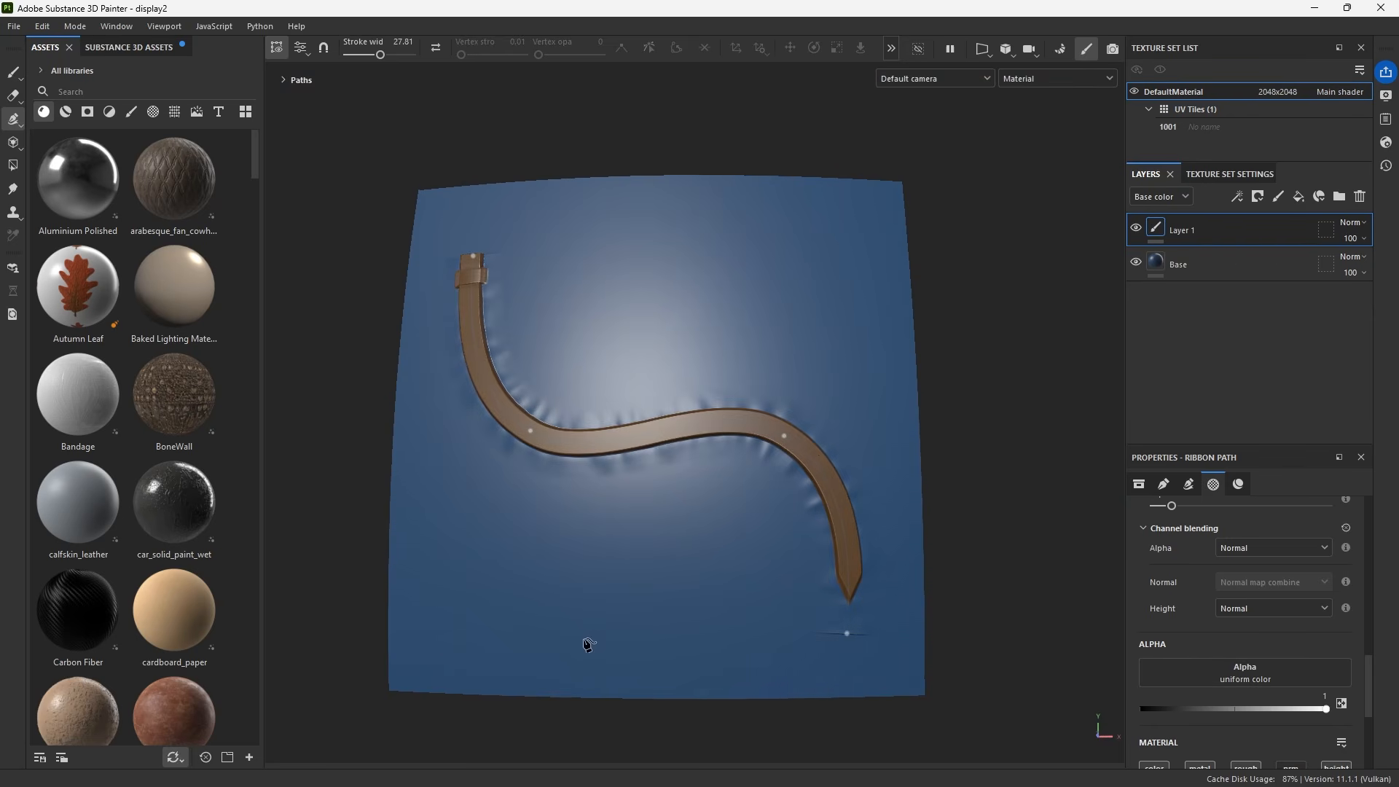
click(584, 637)
click(536, 563)
click(660, 309)
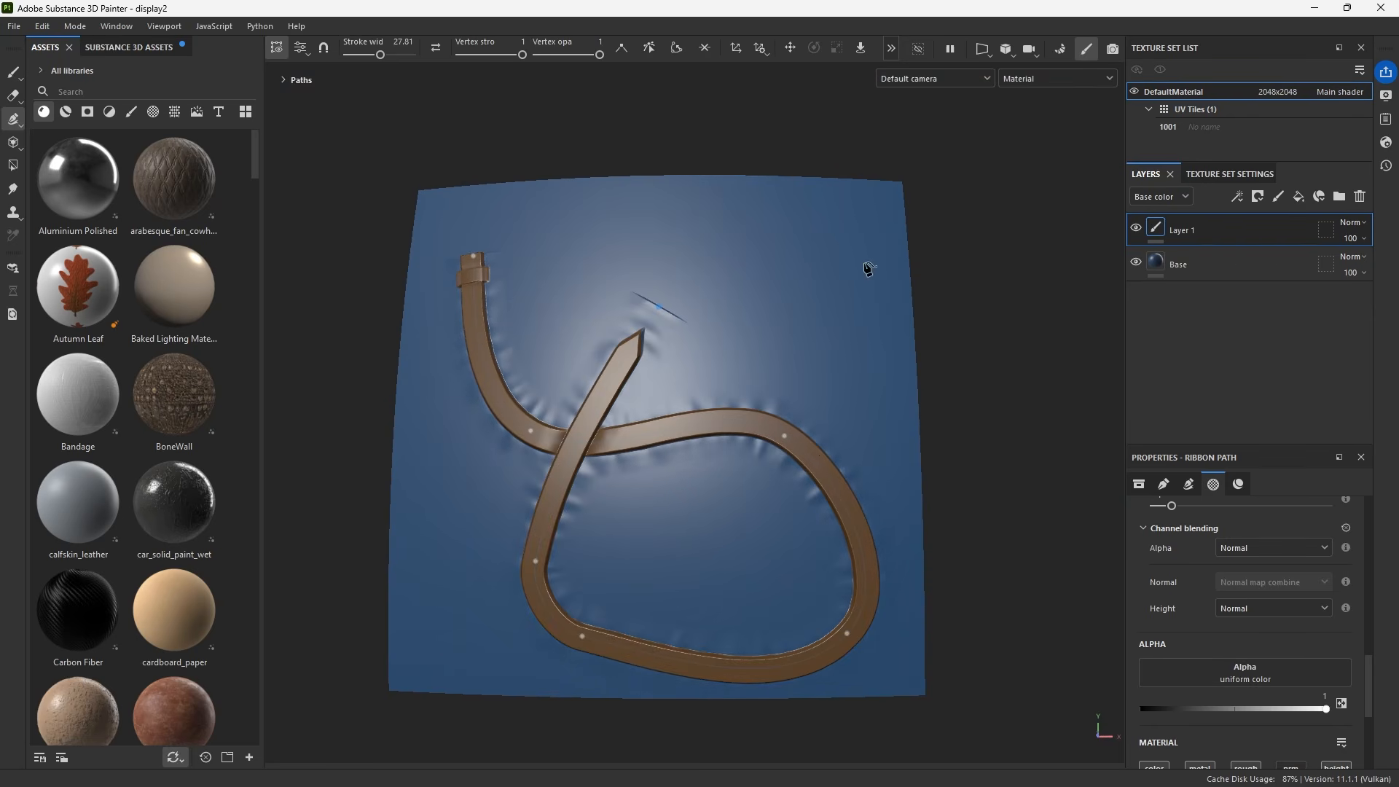